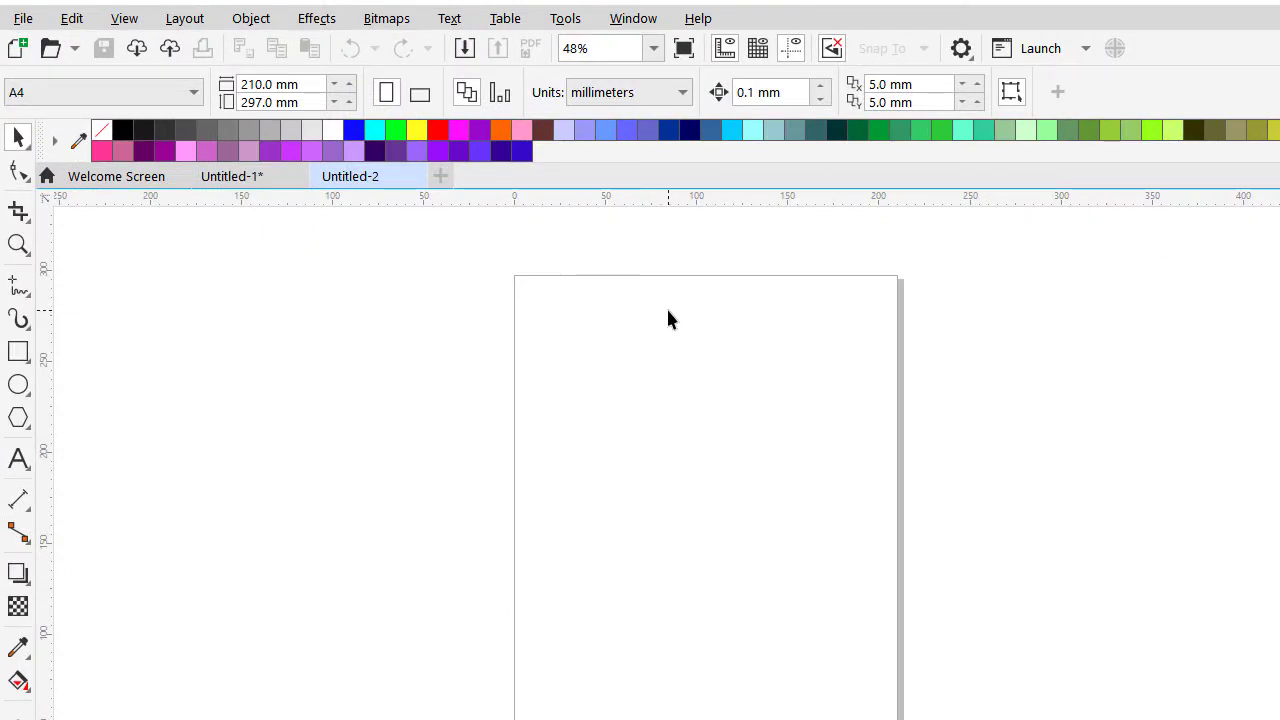
- Set the measurement units of the blank Untitled-2 document to pixels
left_click(620, 92)
left_click(620, 92)
left_click(620, 92)
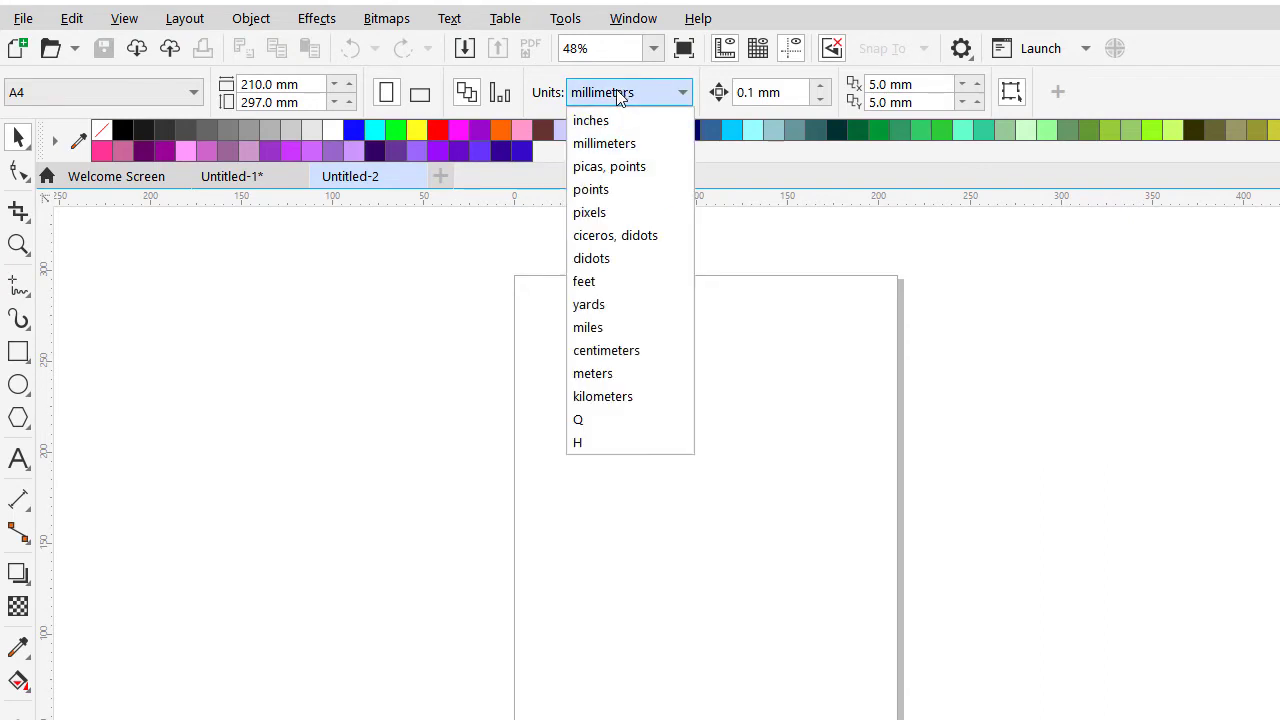
left_click(632, 213)
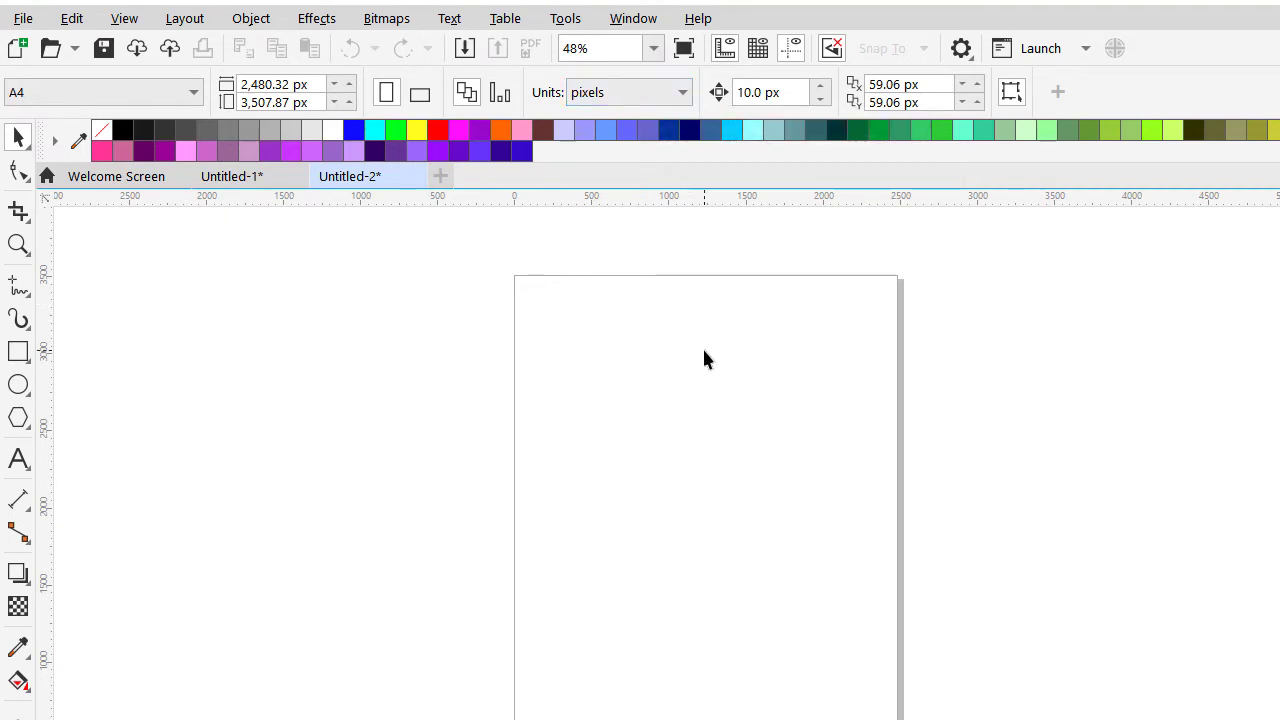
- Set the page size to 1500 px wide and 1500 px high
left_click_drag(318, 84, 218, 78)
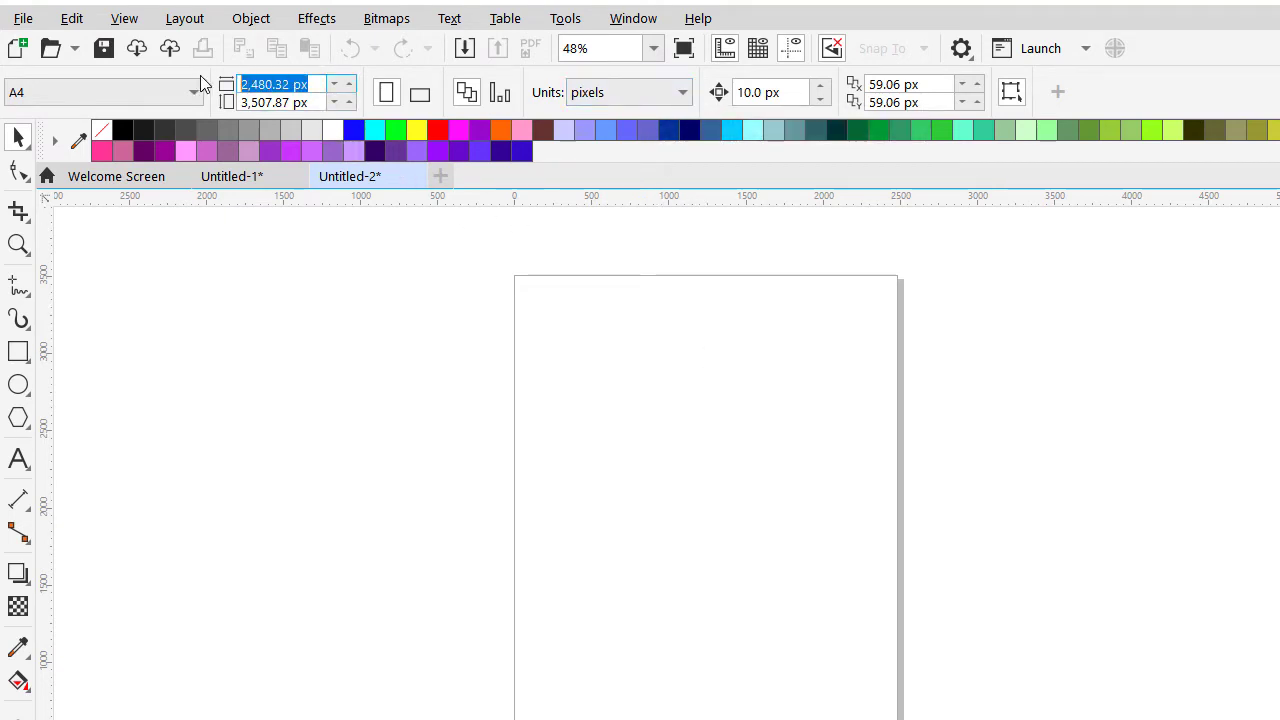
type("1500")
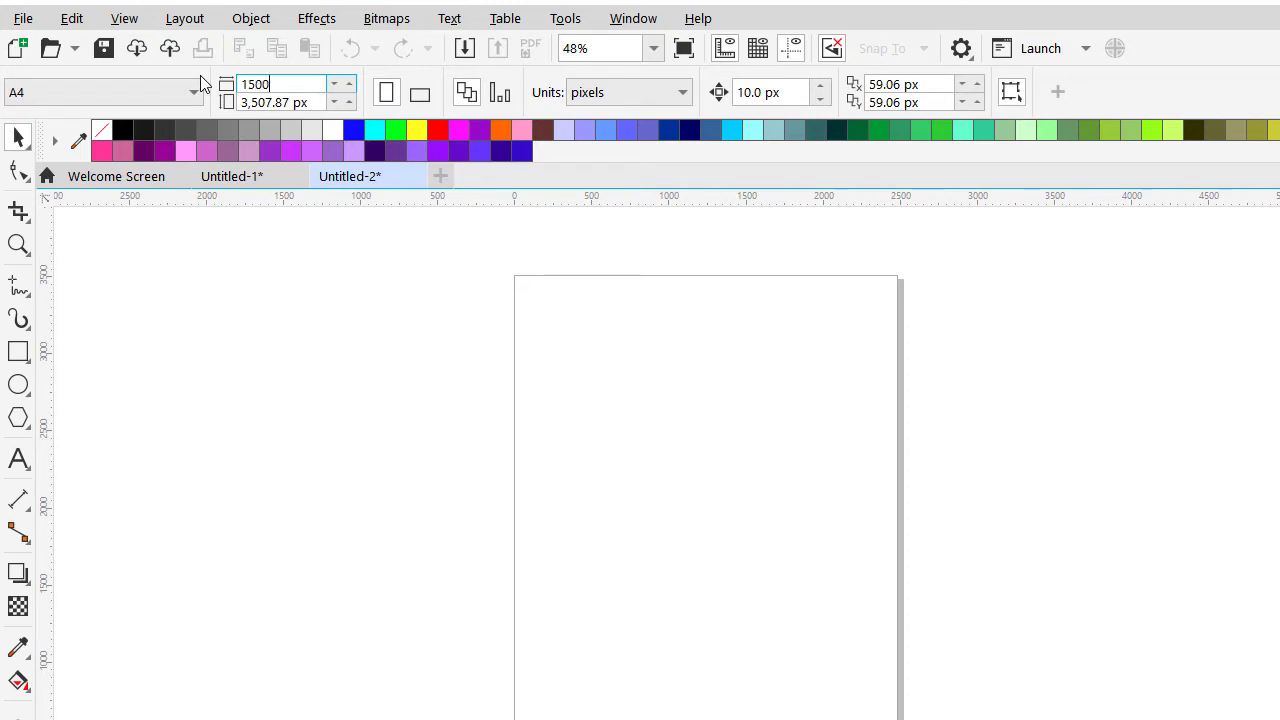
key("Tab")
type("1,5")
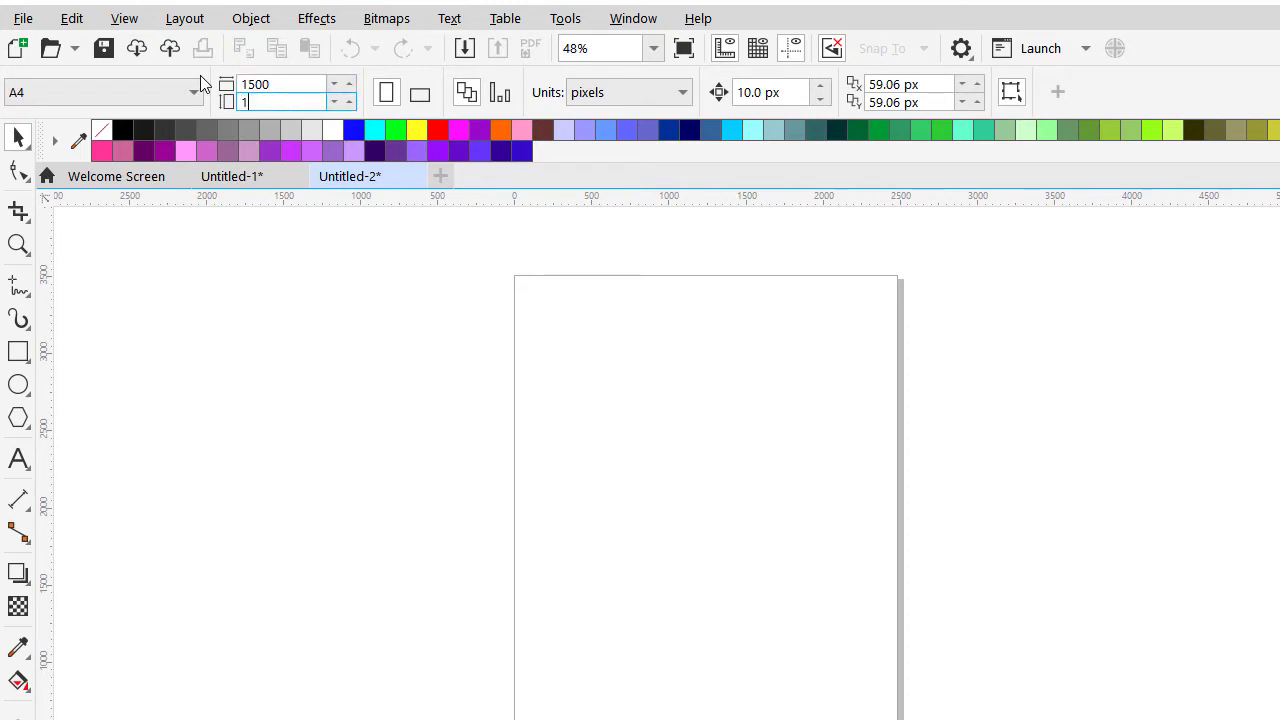
type("00")
key("Return")
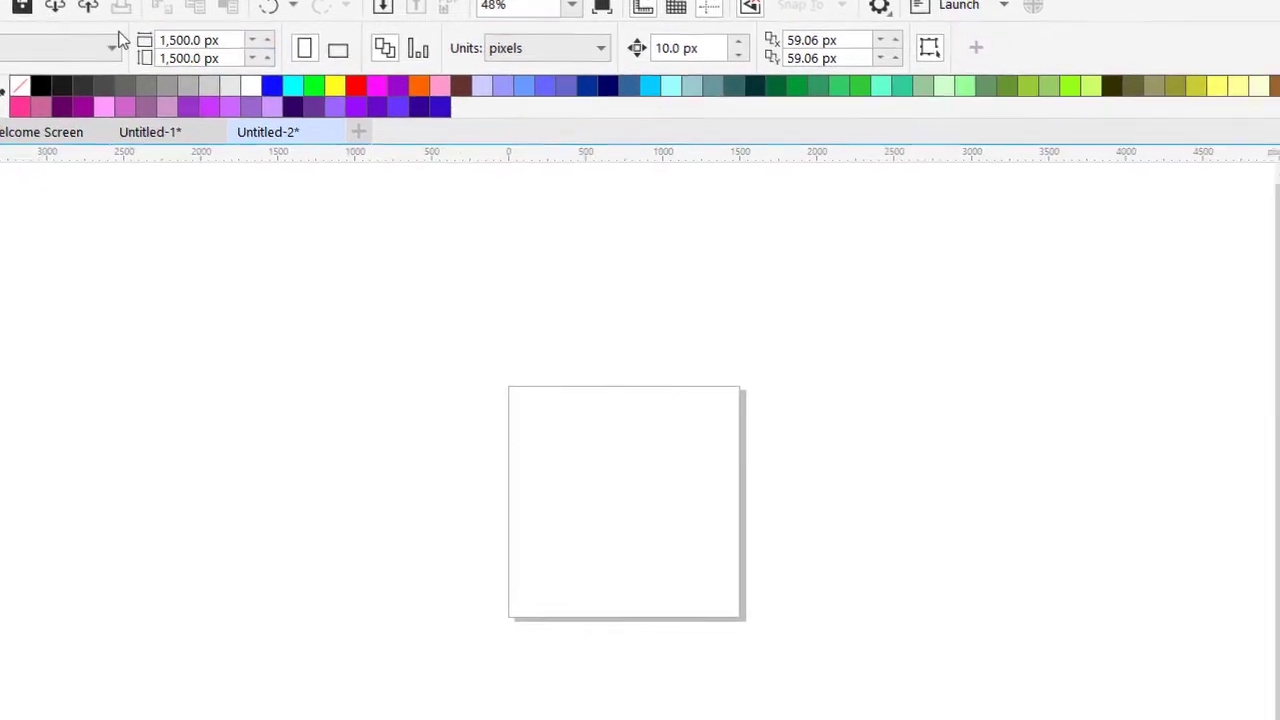
- Create a rectangle that exactly covers the whole page
scroll(643, 434, "up", 2)
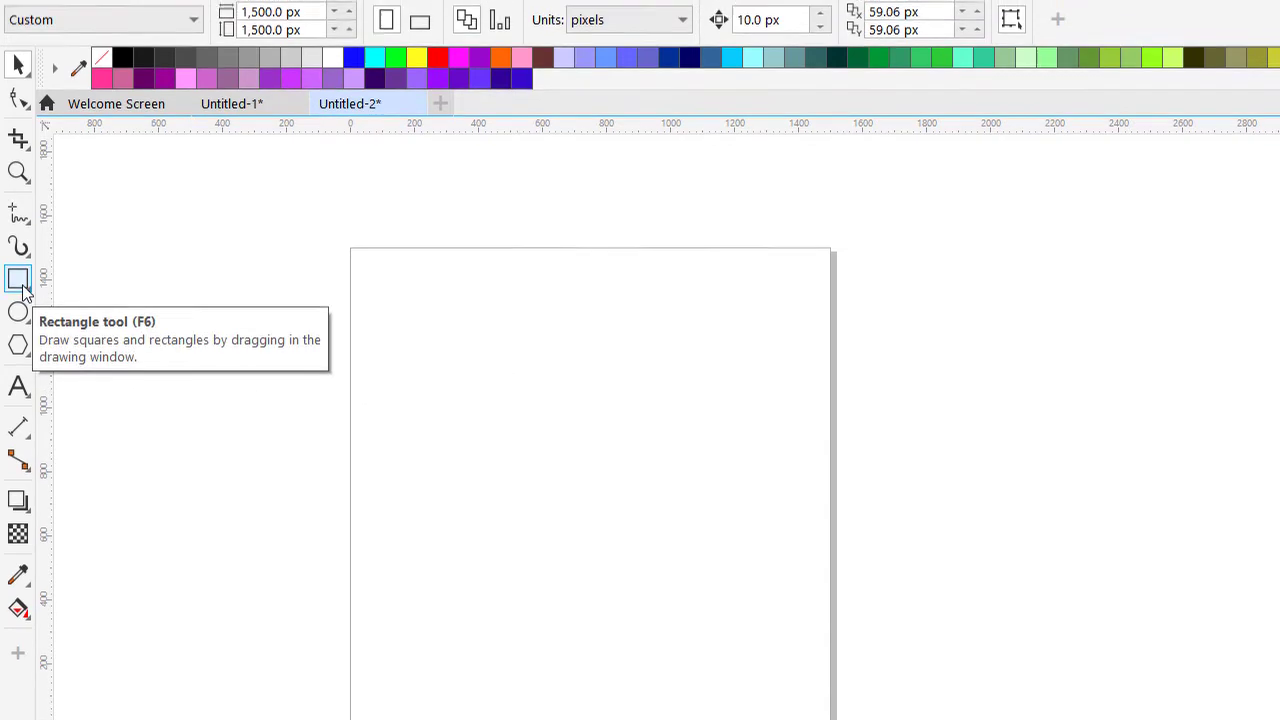
double_click(19, 354)
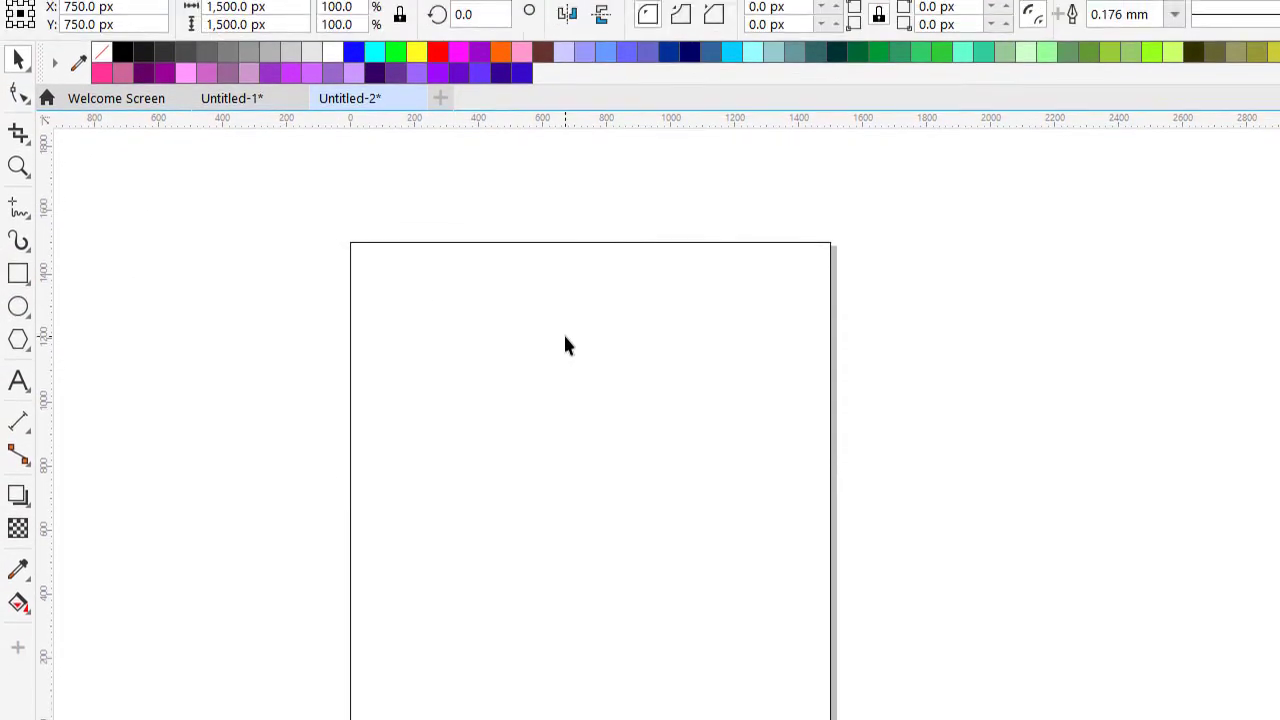
scroll(568, 419, "down", 2)
left_click(710, 318)
scroll(636, 349, "up", 2)
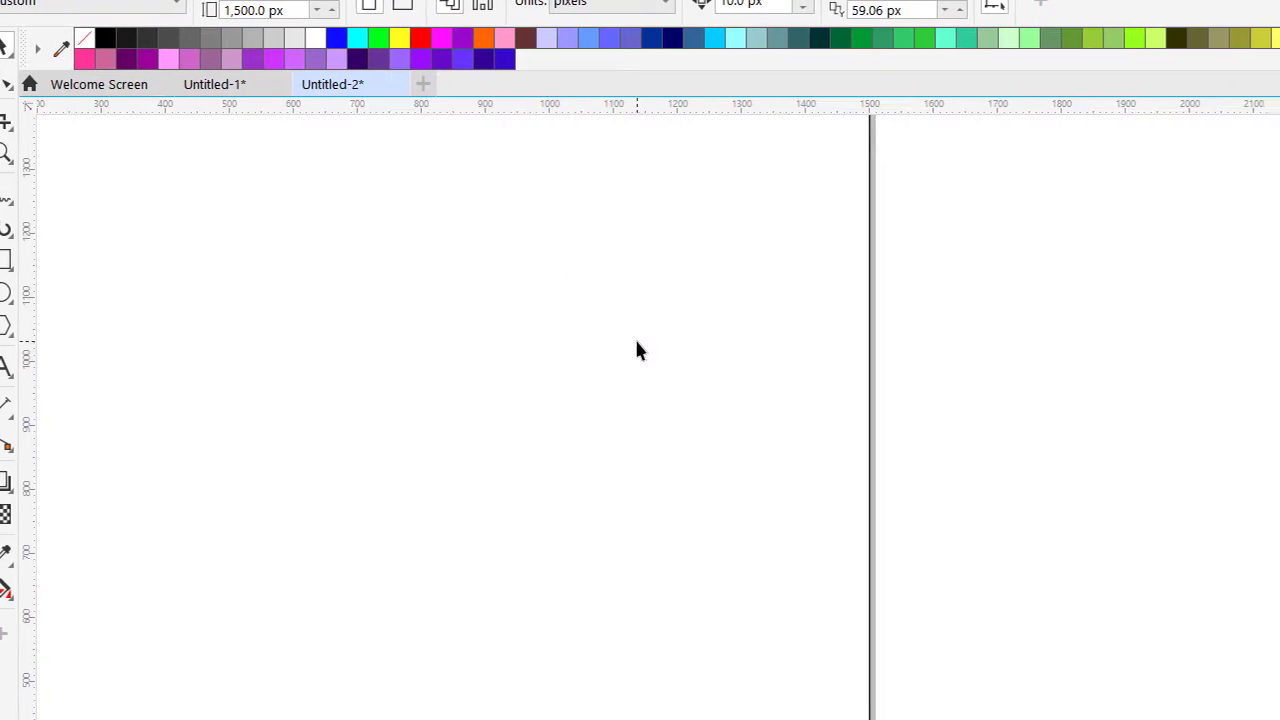
scroll(654, 337, "down", 2)
scroll(592, 358, "up", 1)
left_click(580, 359)
scroll(549, 361, "down", 1)
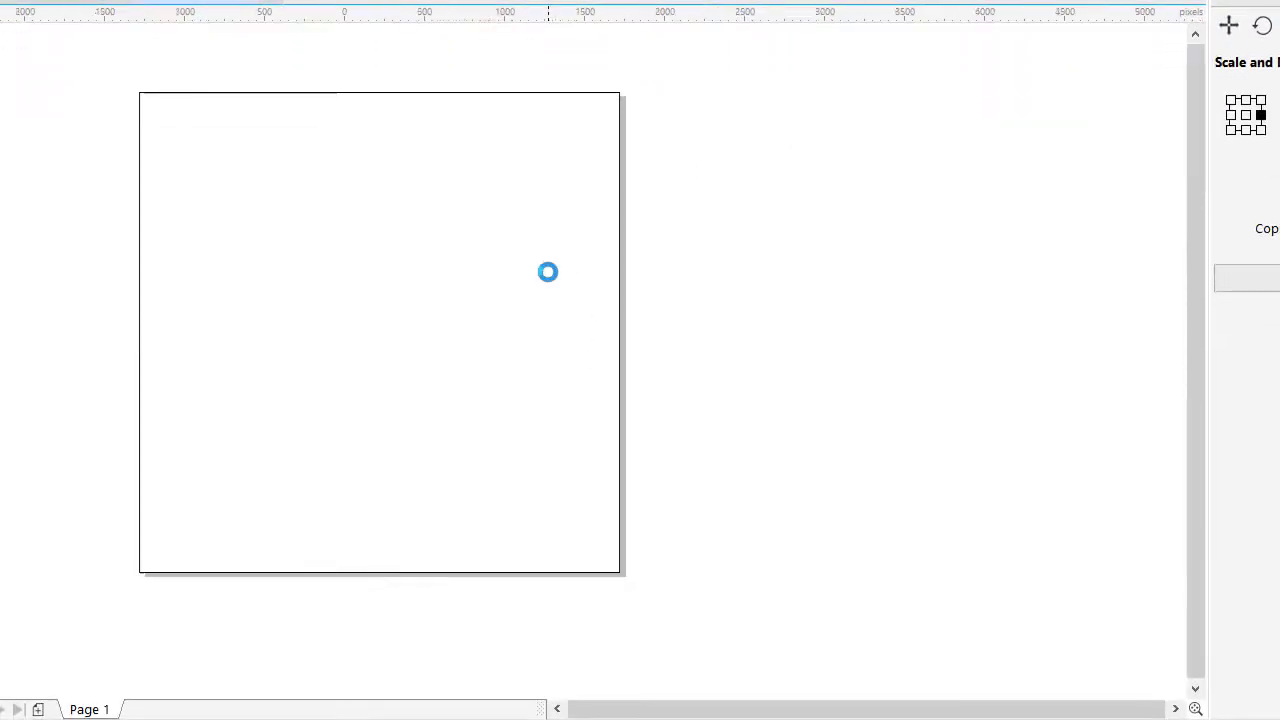
scroll(497, 334, "up", 1)
left_click(728, 171)
left_click(728, 174)
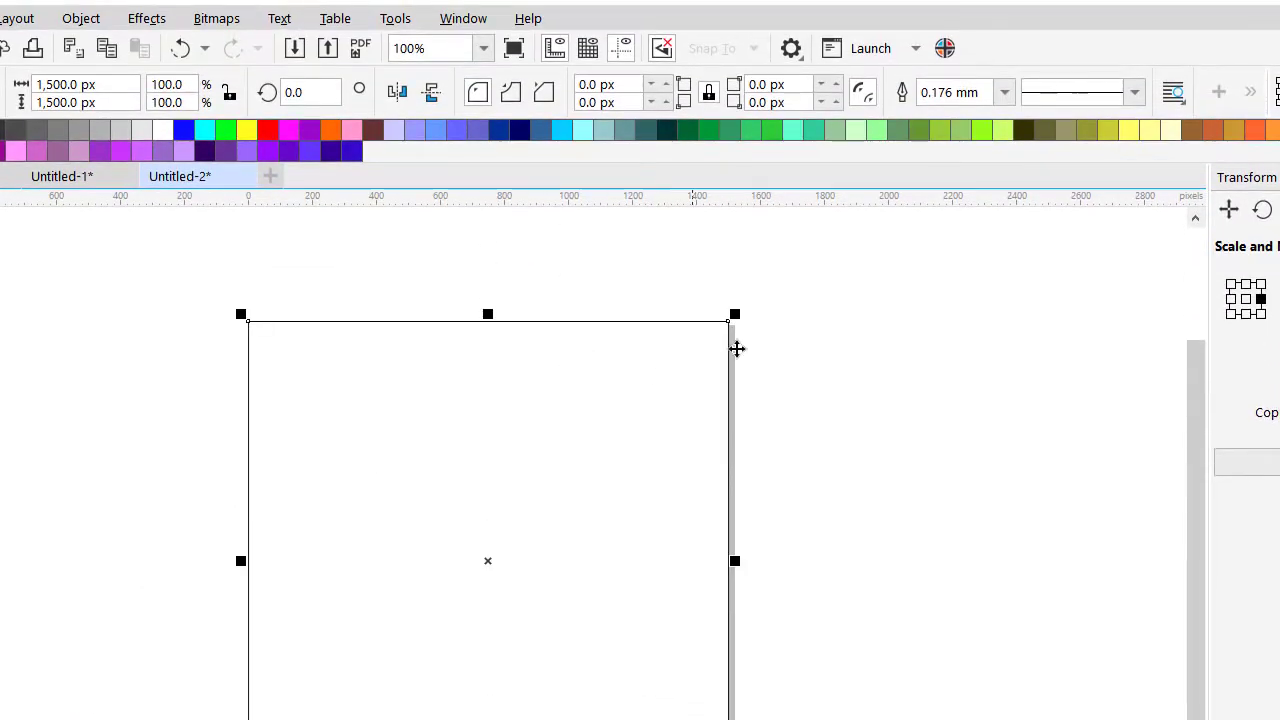
left_click(735, 180)
left_click(698, 191)
left_click(640, 300)
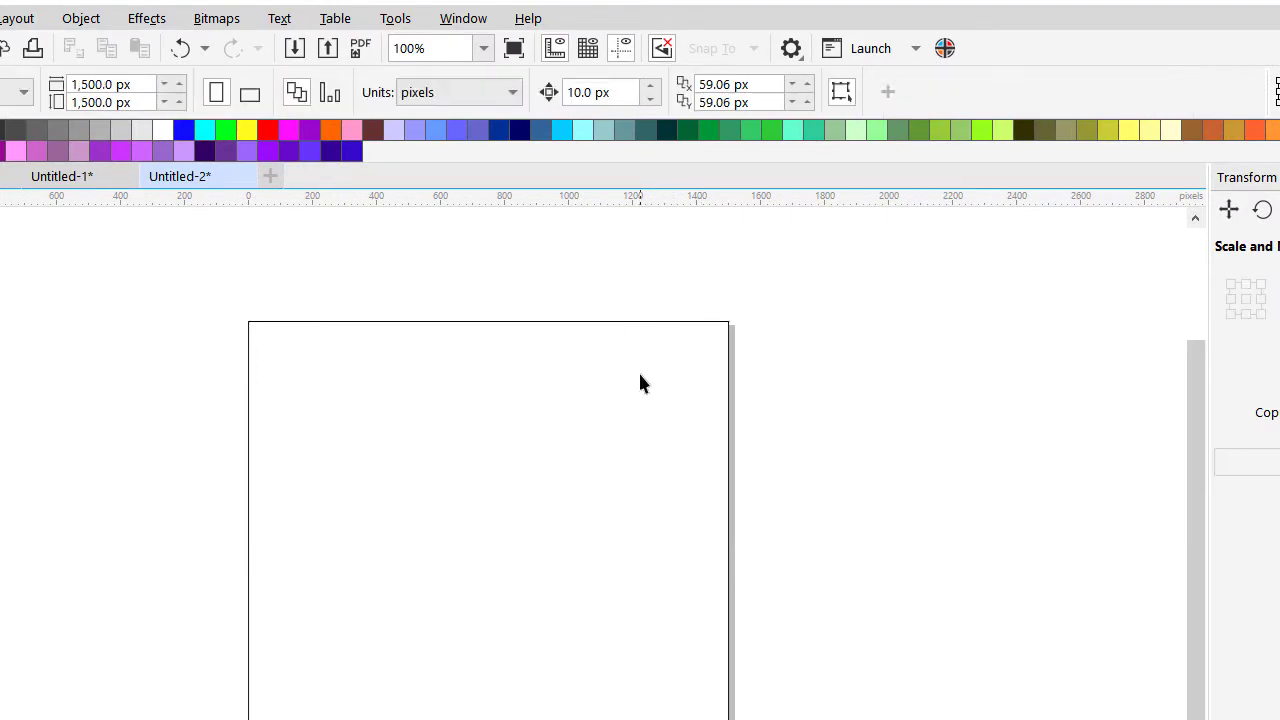
- Fill the page-sized rectangle with red and remove its outline
left_click(638, 371)
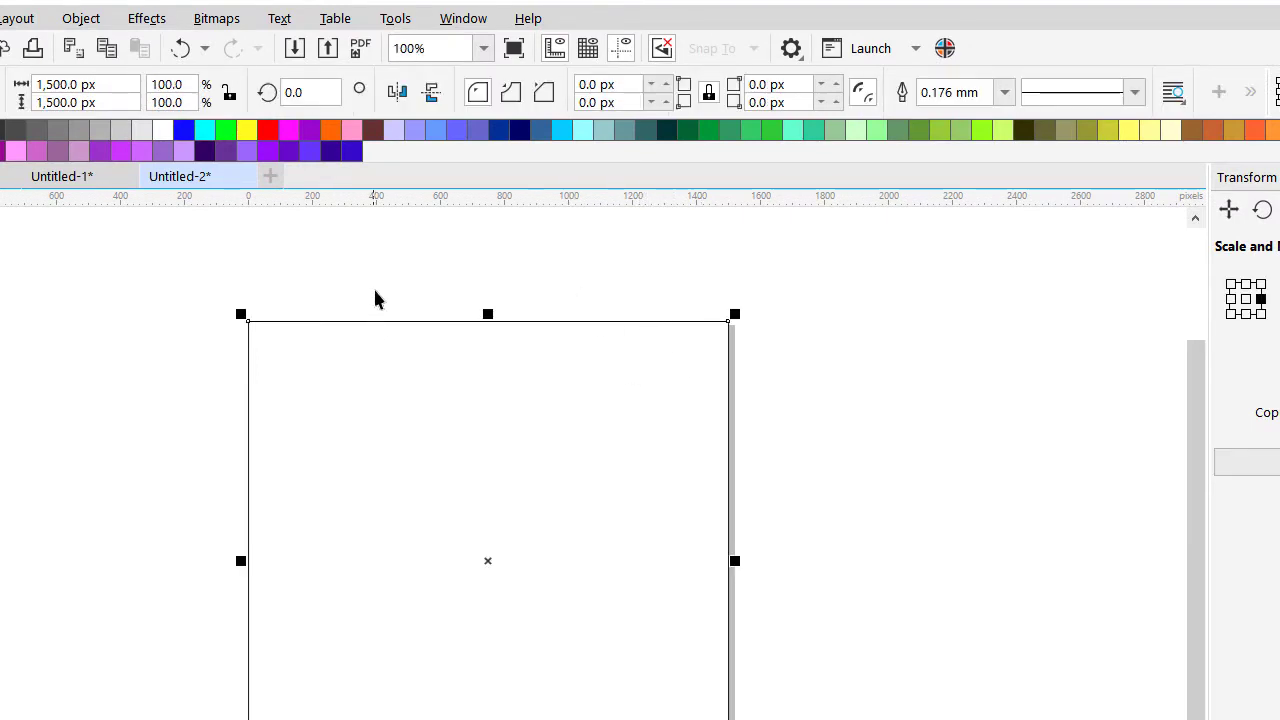
left_click(268, 131)
left_click(579, 306)
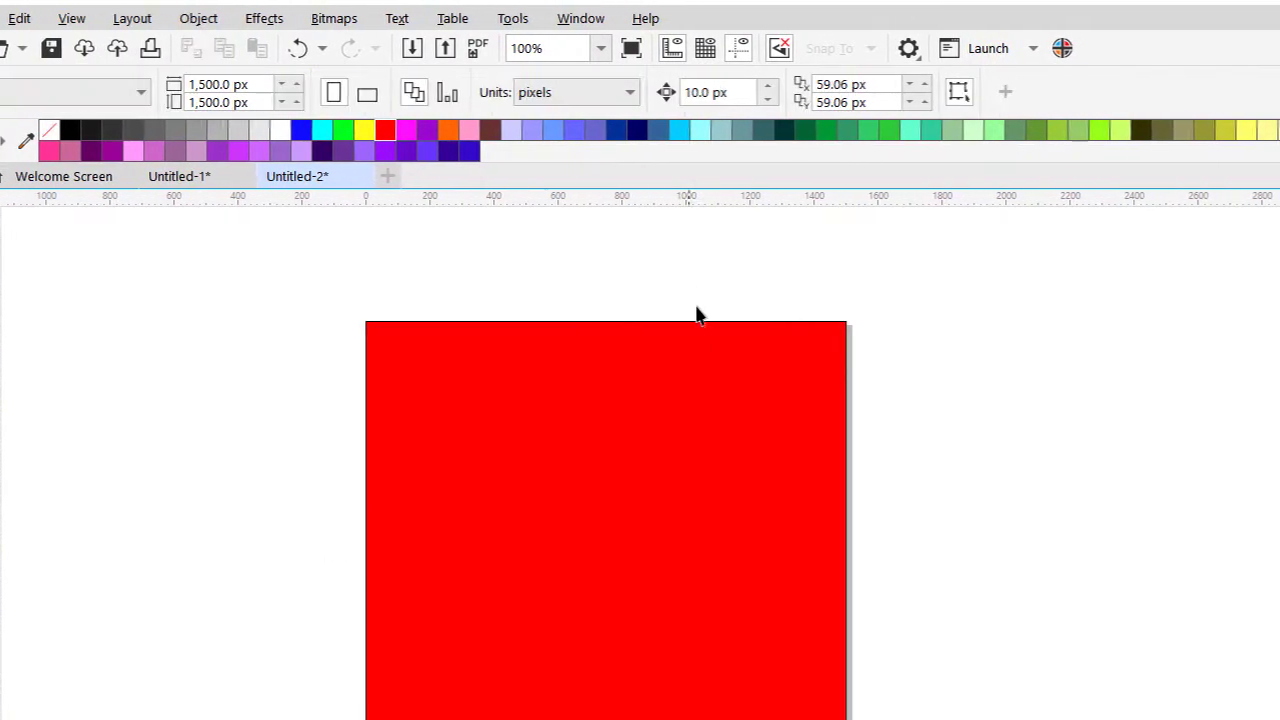
left_click(704, 362)
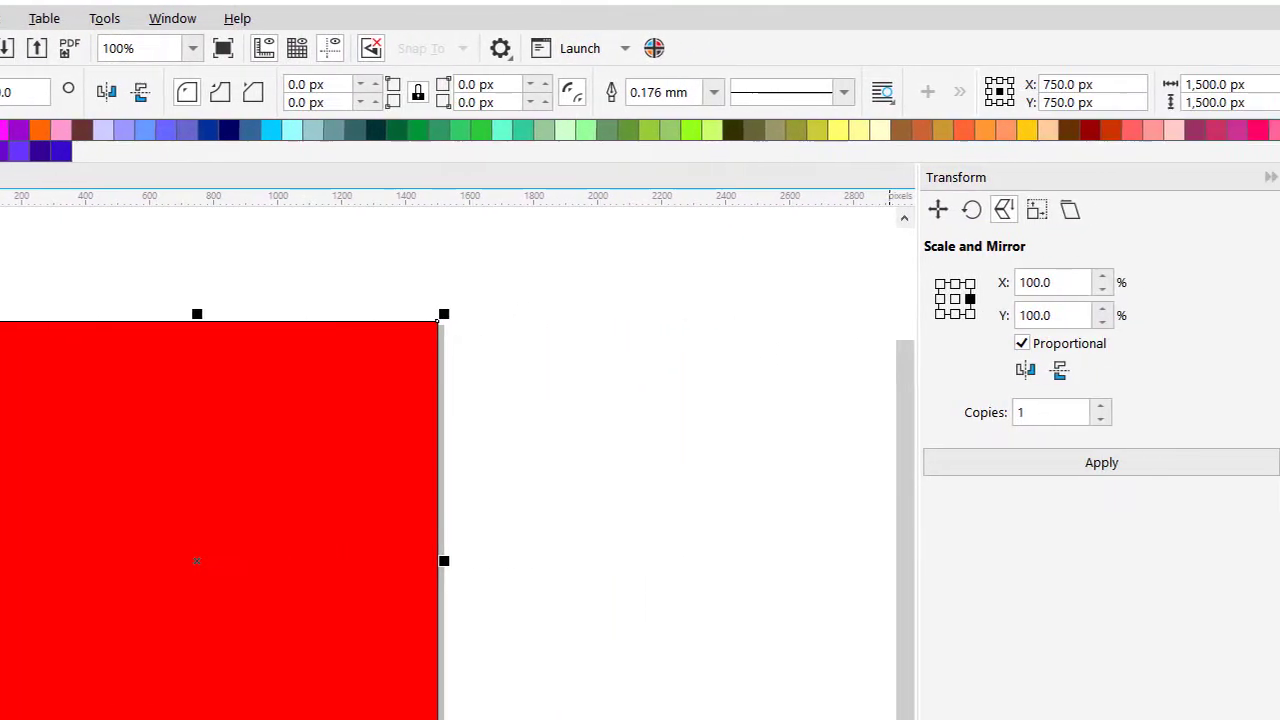
left_click(460, 414)
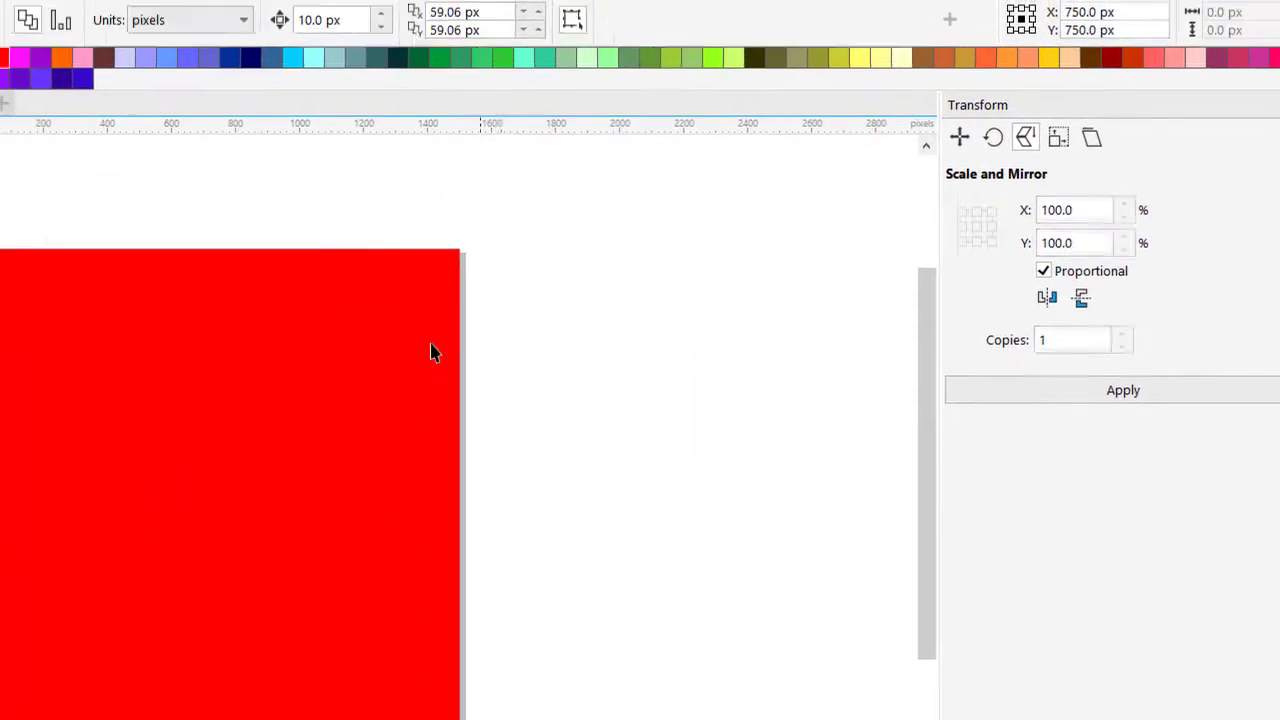
- Darken the page-sized rectangle's red fill by mixing some black from the palette into it, and deselect it
left_click(410, 371)
left_click(209, 213)
left_click(193, 296)
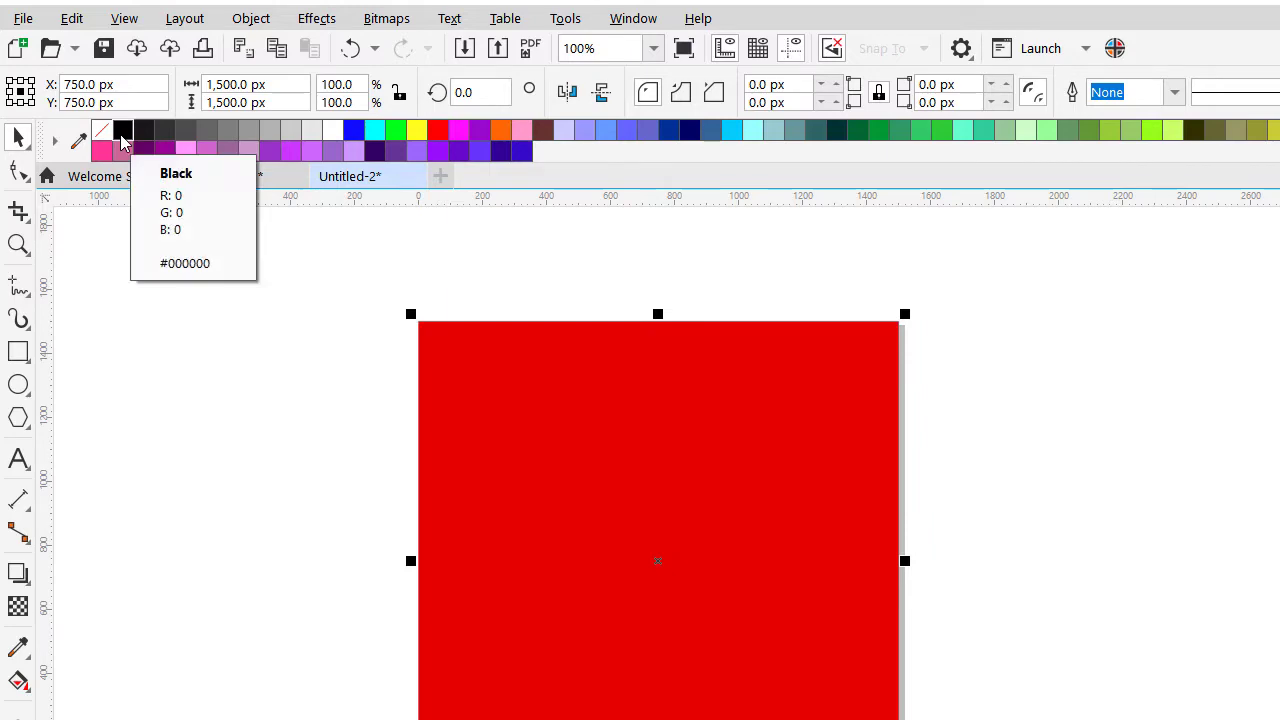
left_click(121, 136, "ctrl")
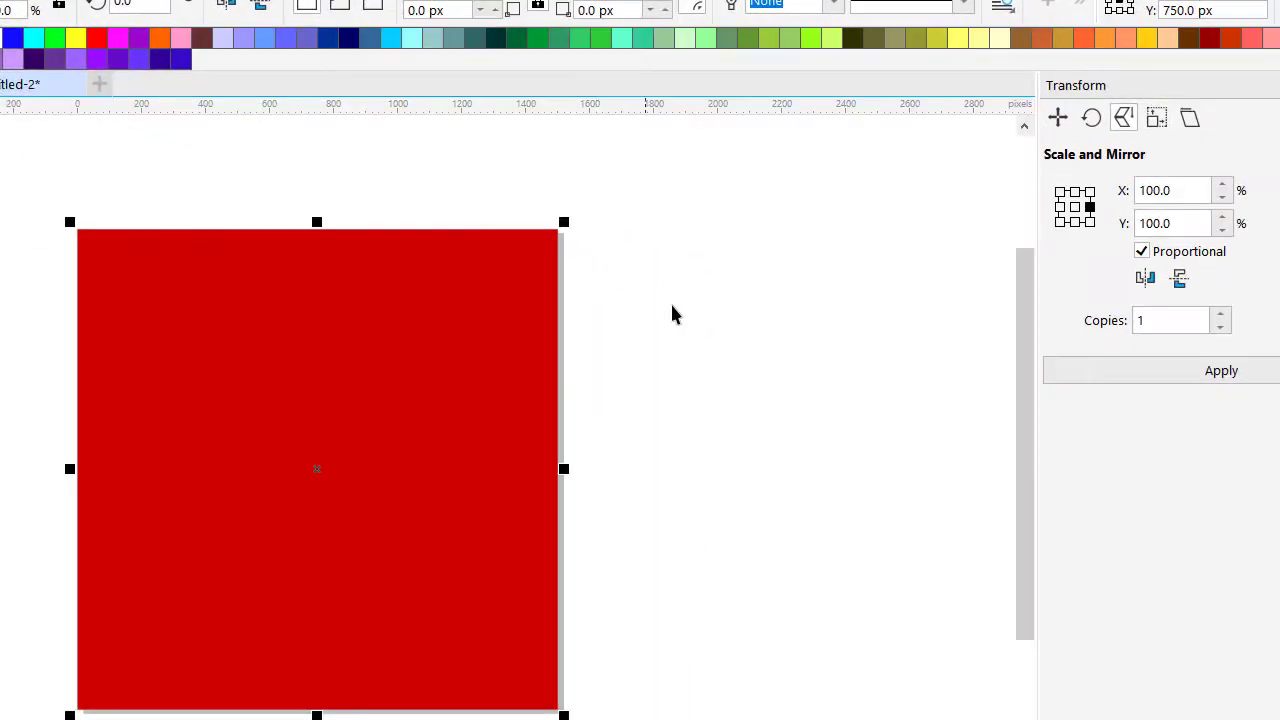
left_click(1011, 394)
left_click(509, 356)
scroll(392, 325, "down", 1)
scroll(445, 356, "up", 1)
left_click(590, 370)
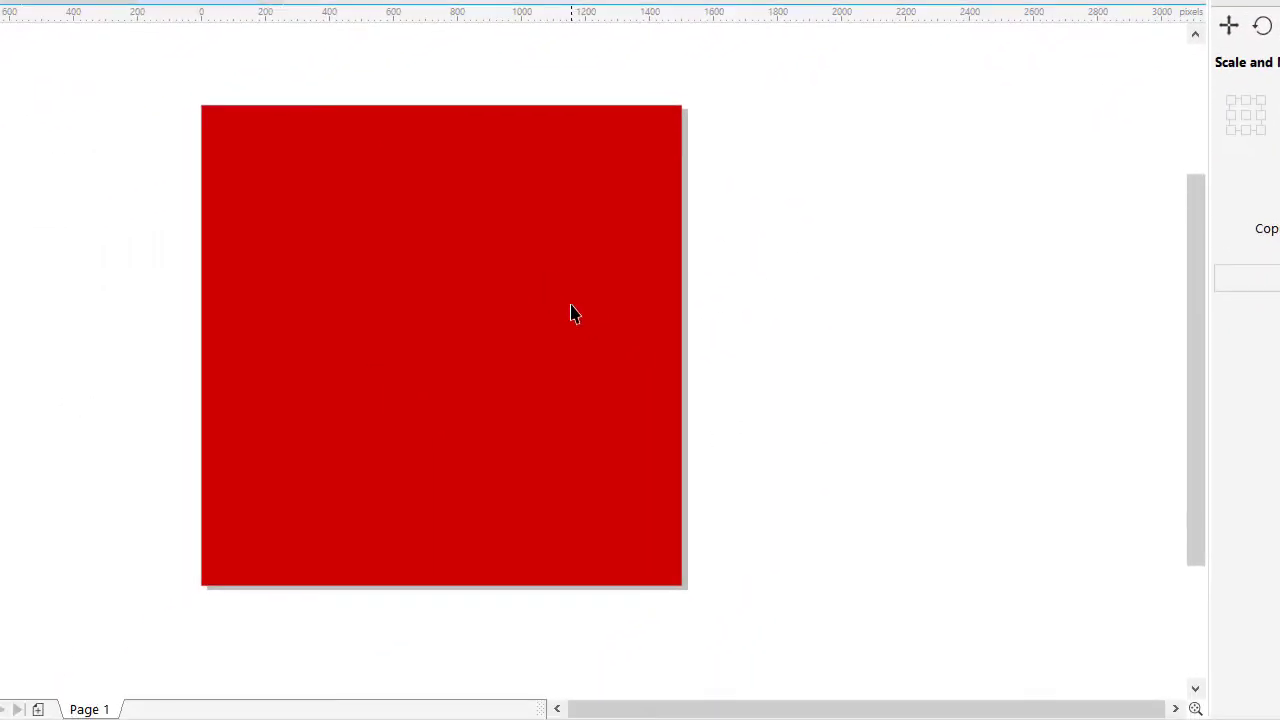
- Apply a vertical linear fountain fill to the rectangle, running from dark red in its lower part upward to white
left_click(572, 314)
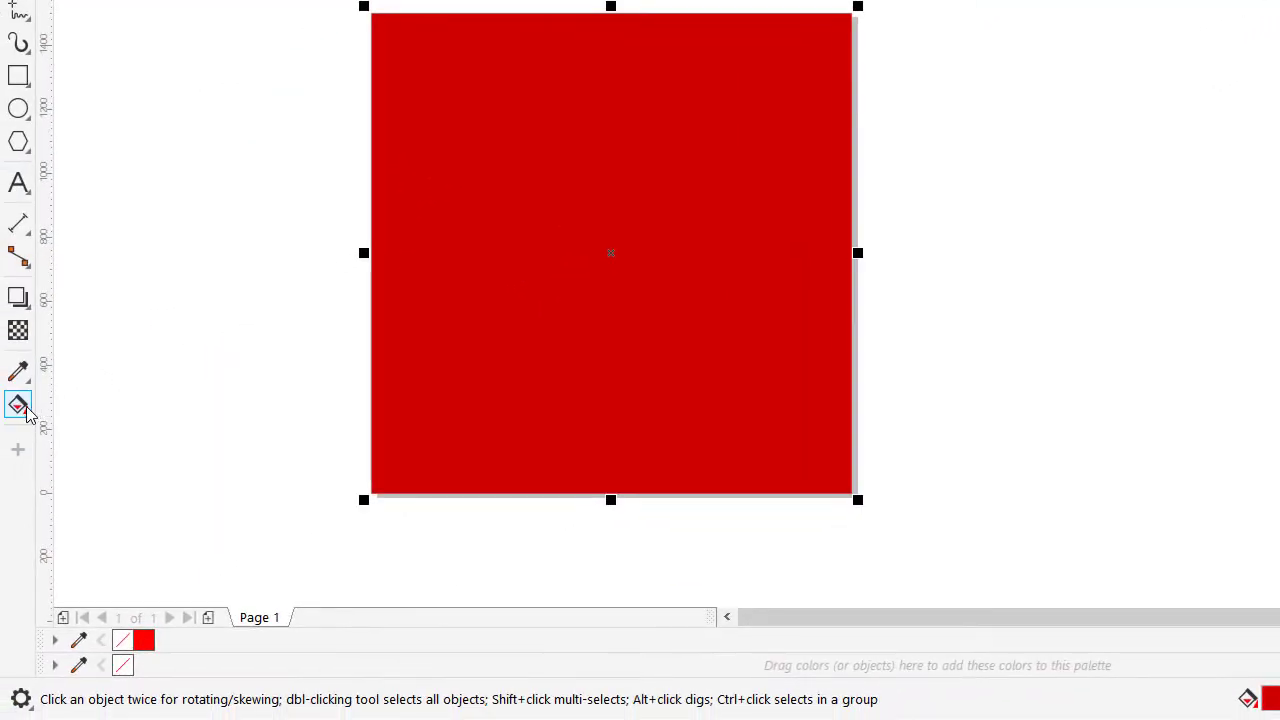
left_click(27, 412)
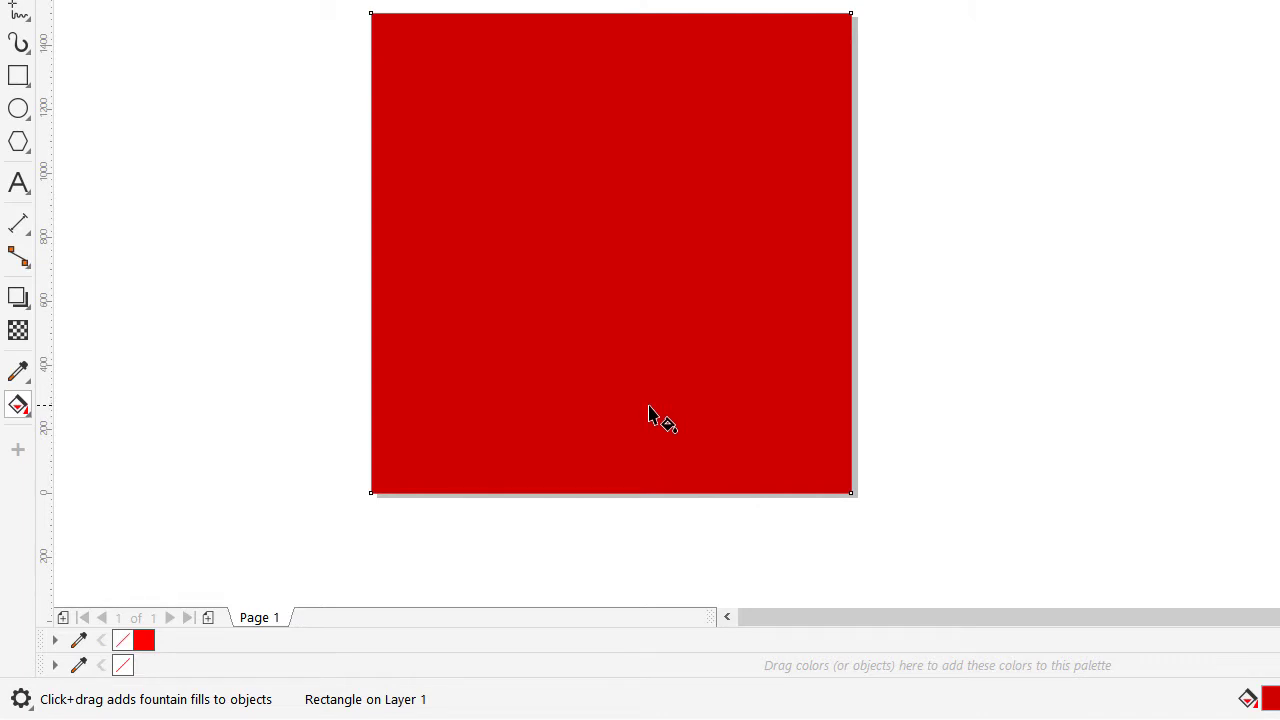
left_click_drag(649, 407, 649, 124)
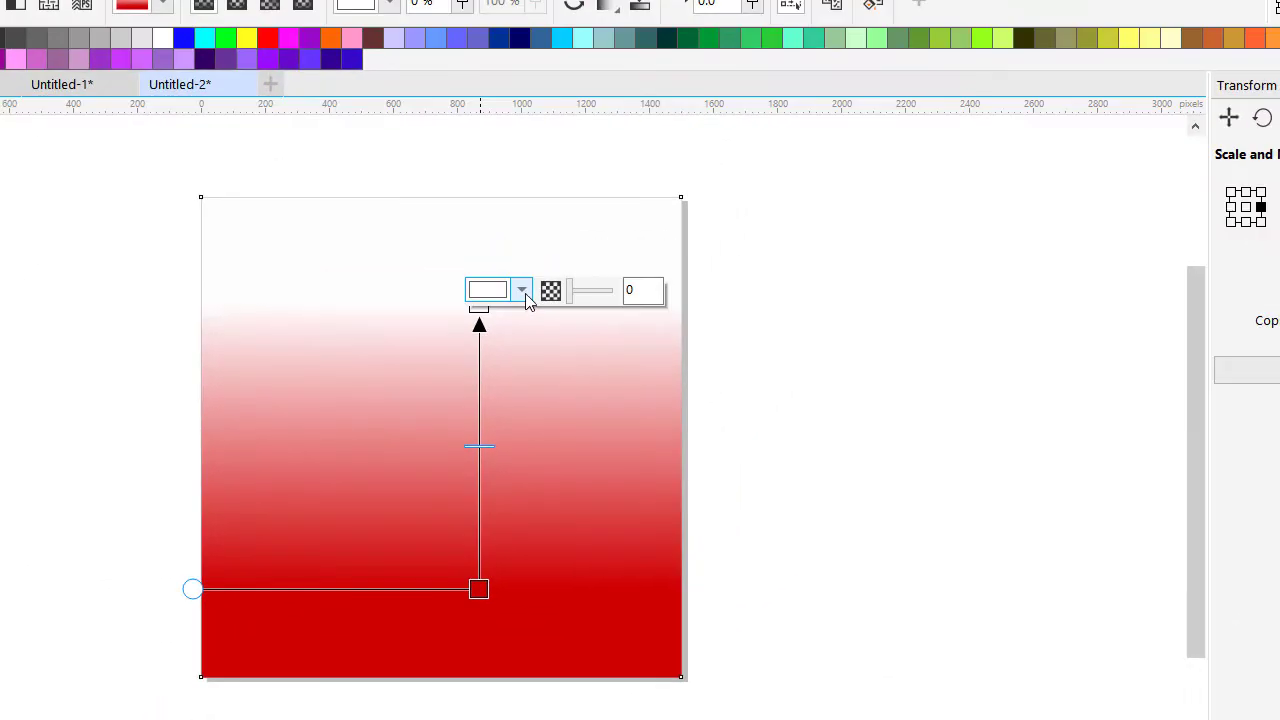
- Change the gradient's upper colour to bright red, extend its end close to the rectangle's top edge, and deselect the rectangle
left_click(521, 290)
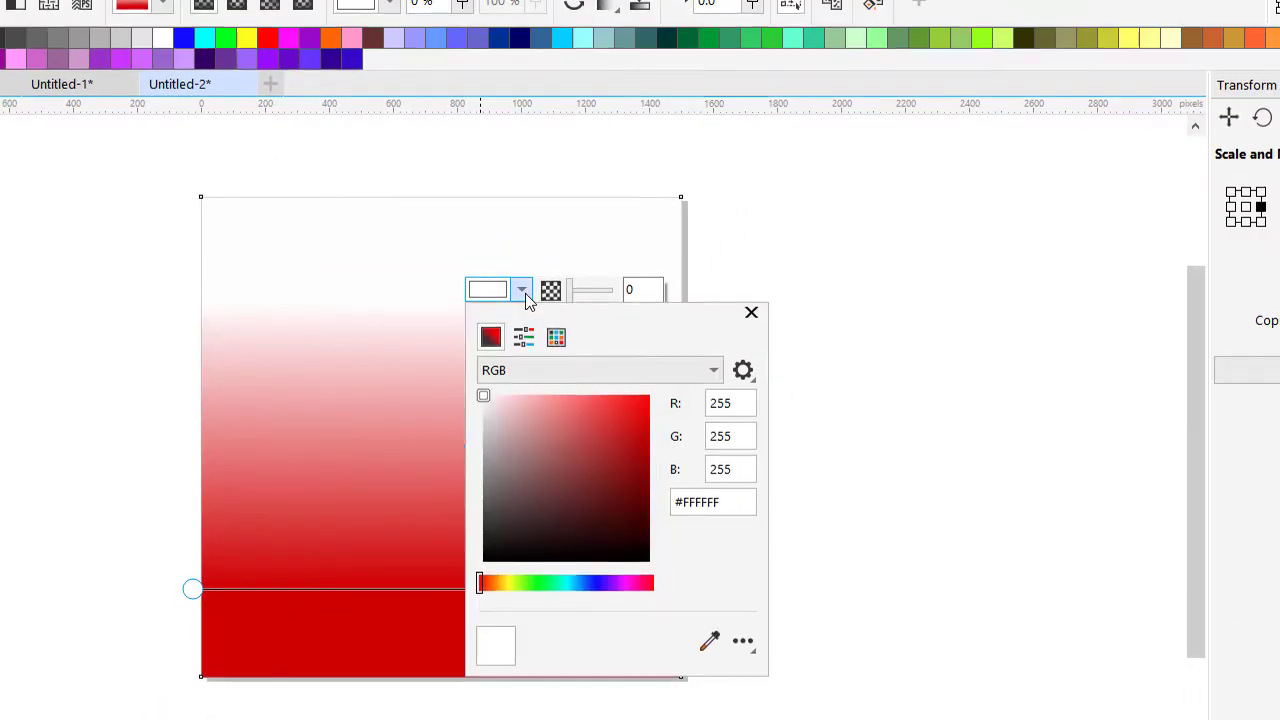
left_click_drag(632, 322, 667, 287)
left_click(430, 289)
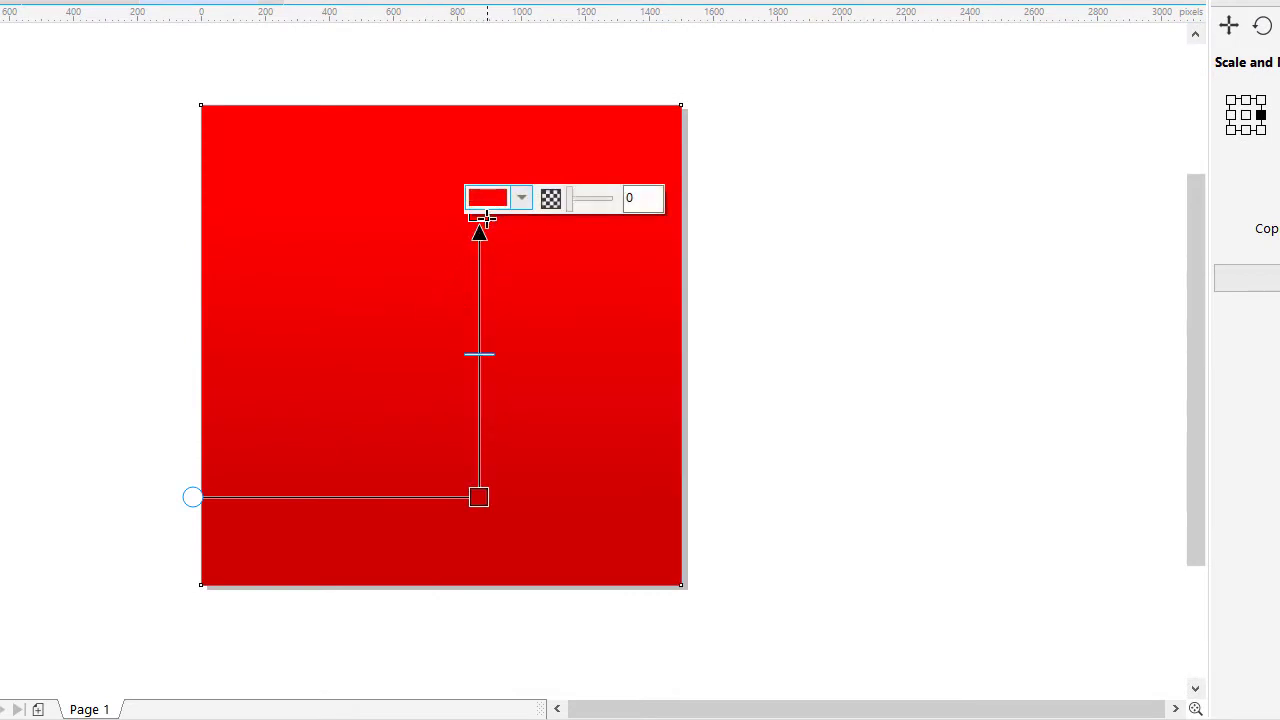
mouse_move(487, 216)
left_mouse_down()
mouse_move(488, 144)
mouse_move(483, 212)
left_mouse_up()
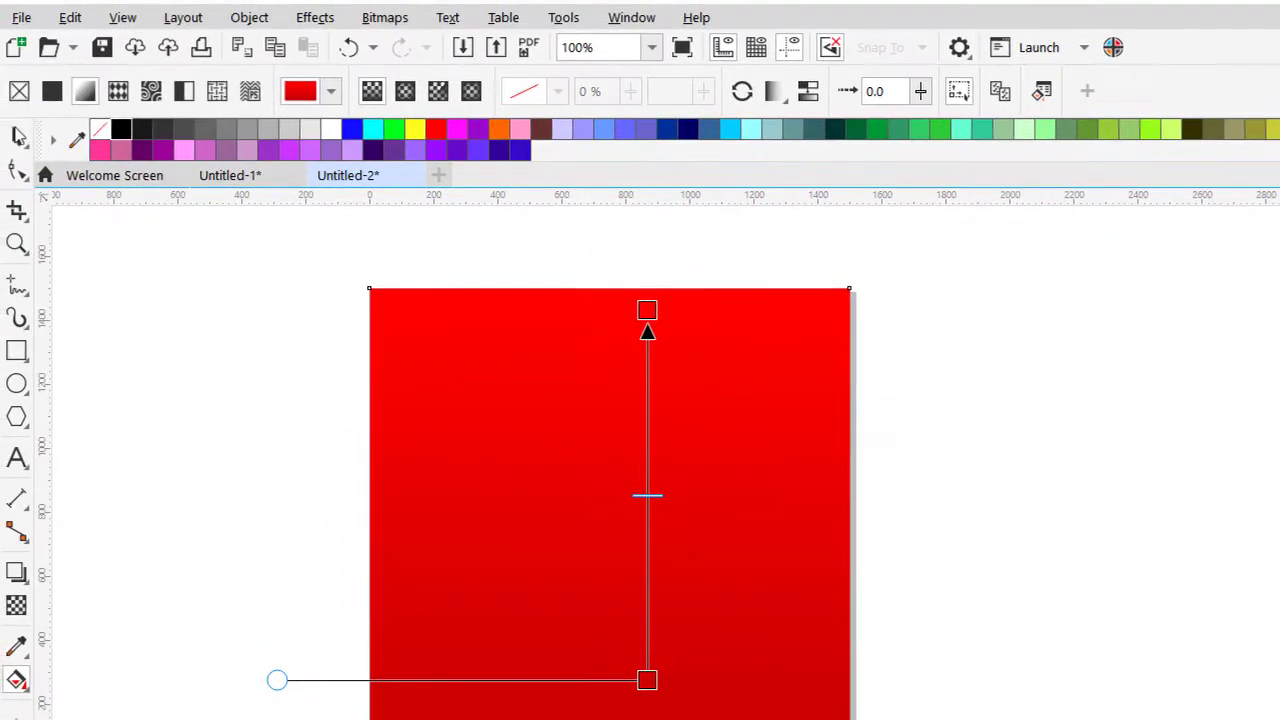
left_click(18, 137)
left_click(358, 331)
scroll(361, 334, "down", 1)
scroll(368, 341, "up", 1)
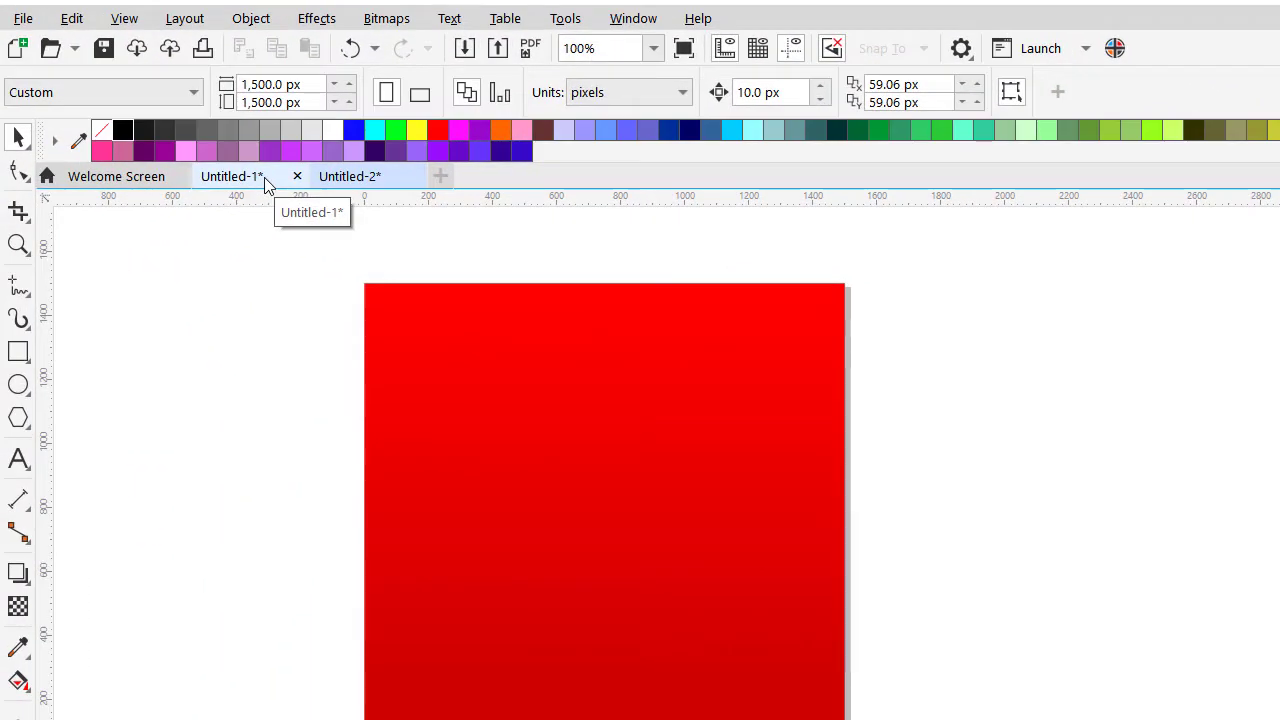
- Copy the 76th-anniversary logo and the red geometric pattern from Untitled-1 and paste them into Untitled-2
left_click(264, 177)
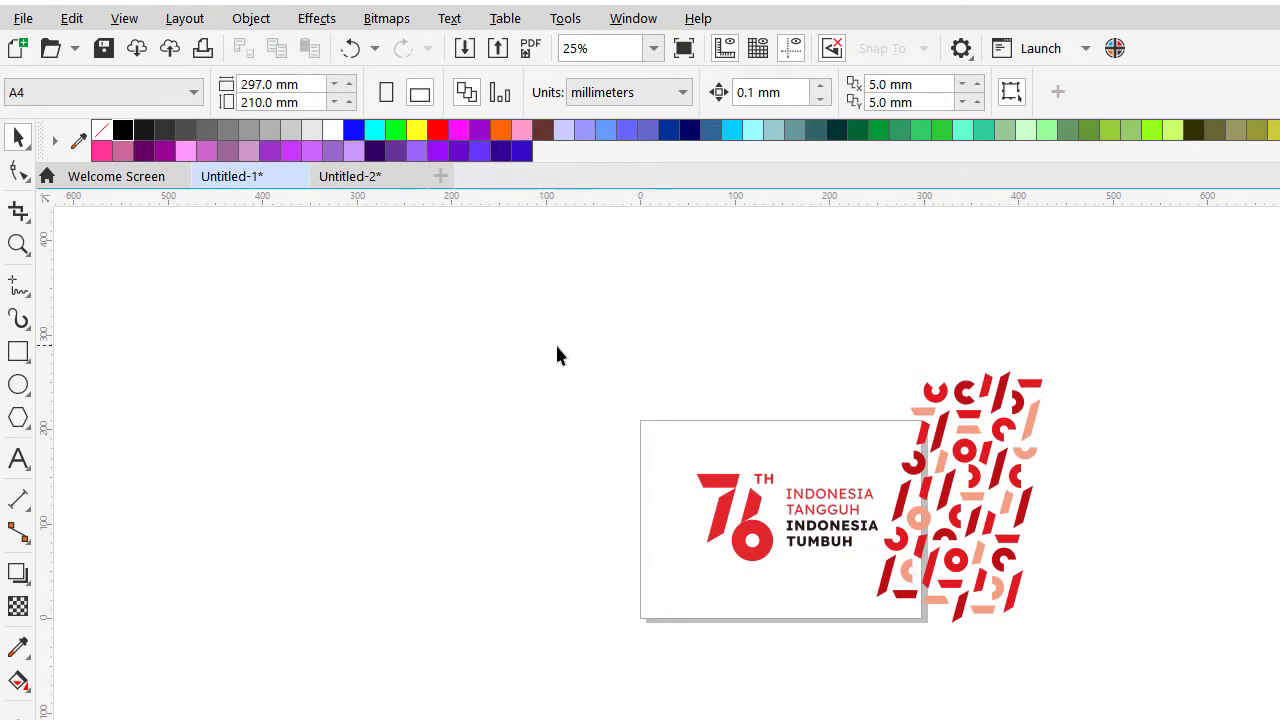
left_click_drag(556, 383, 843, 573)
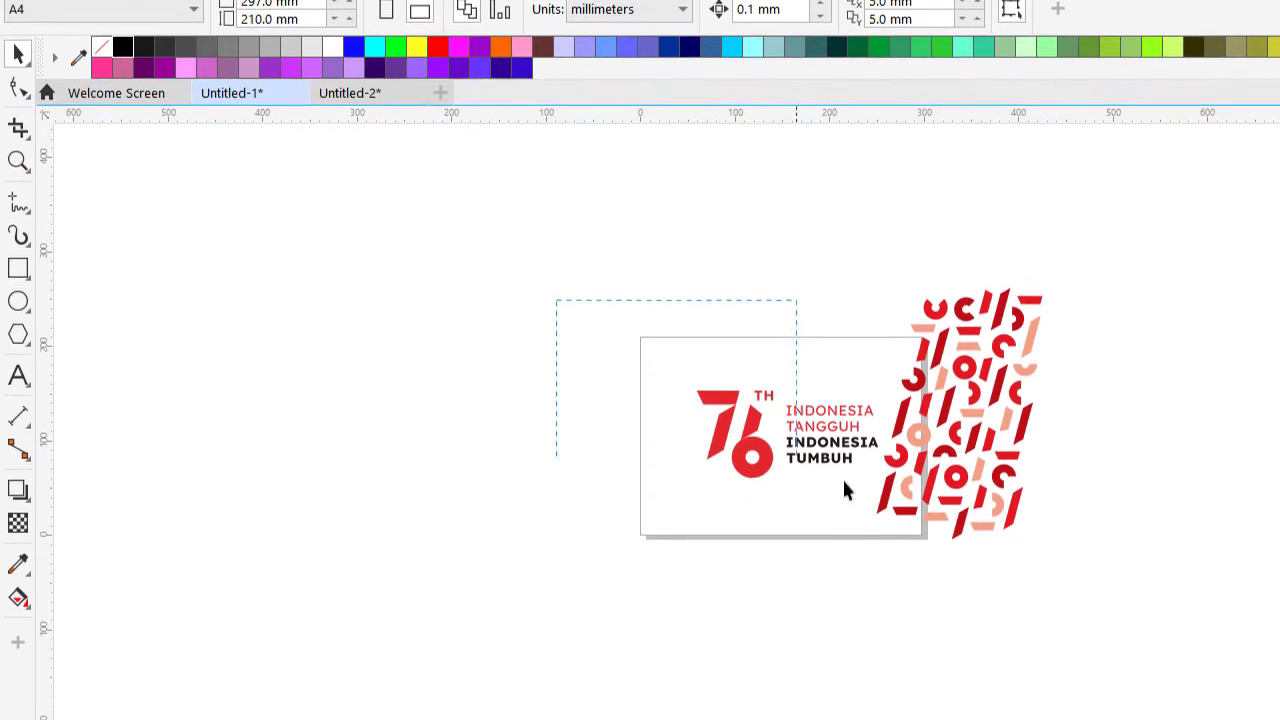
left_click_drag(843, 490, 890, 514)
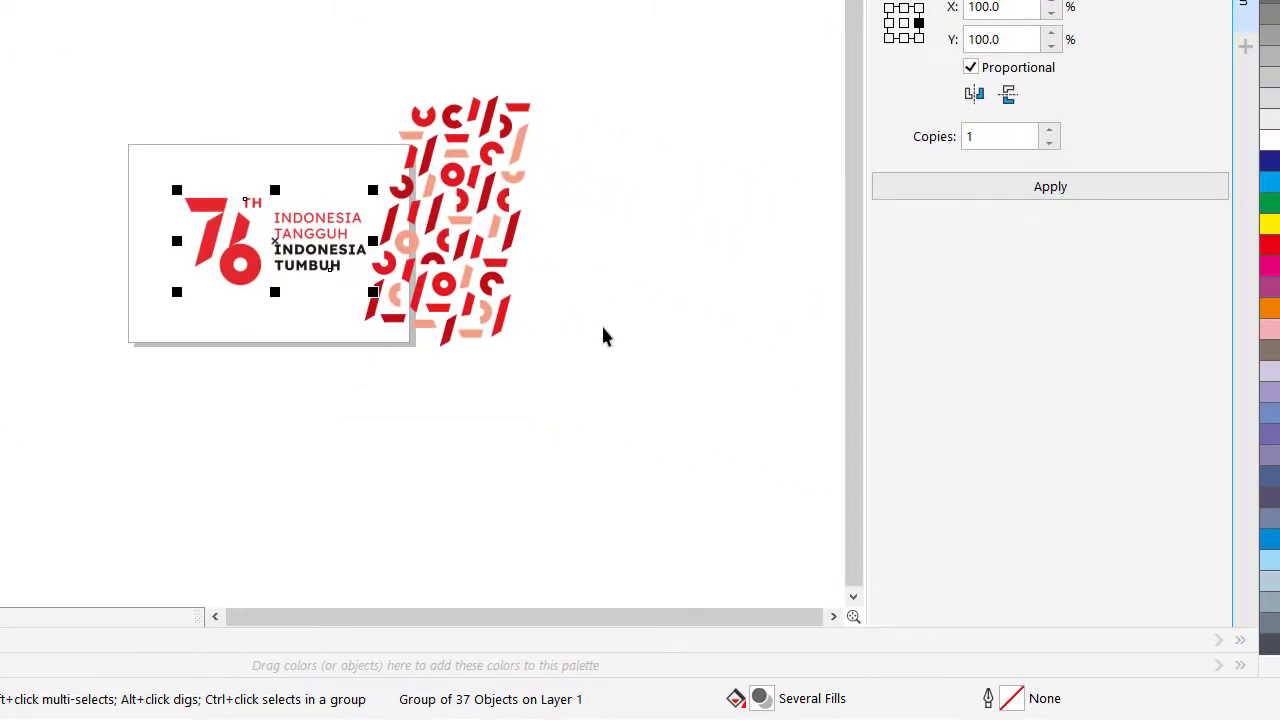
left_click(1114, 578)
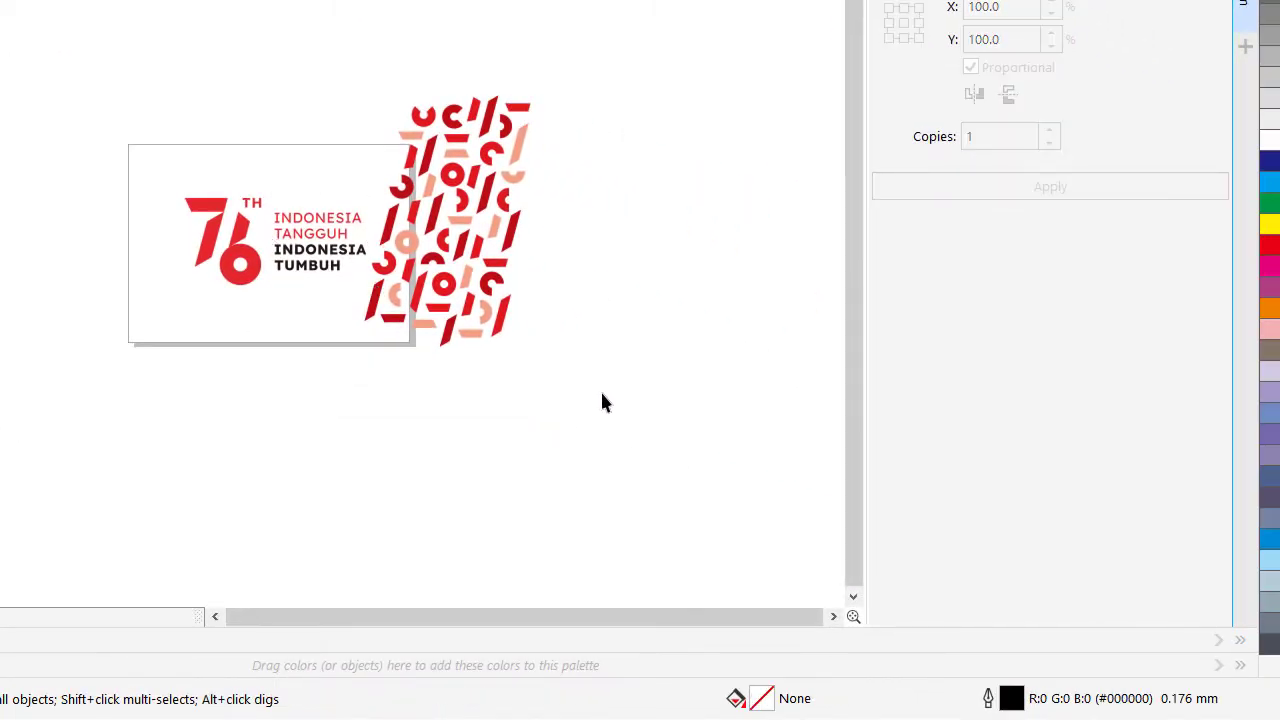
left_click_drag(85, 91, 103, 99)
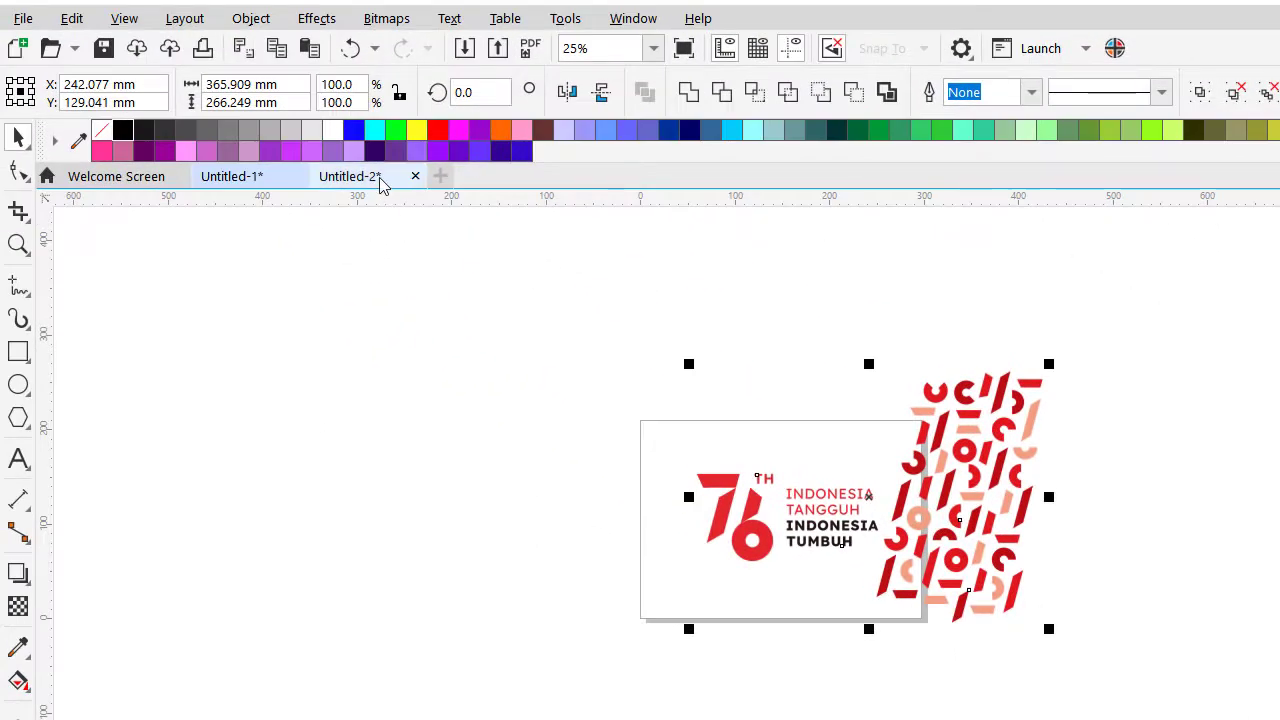
left_click(380, 186)
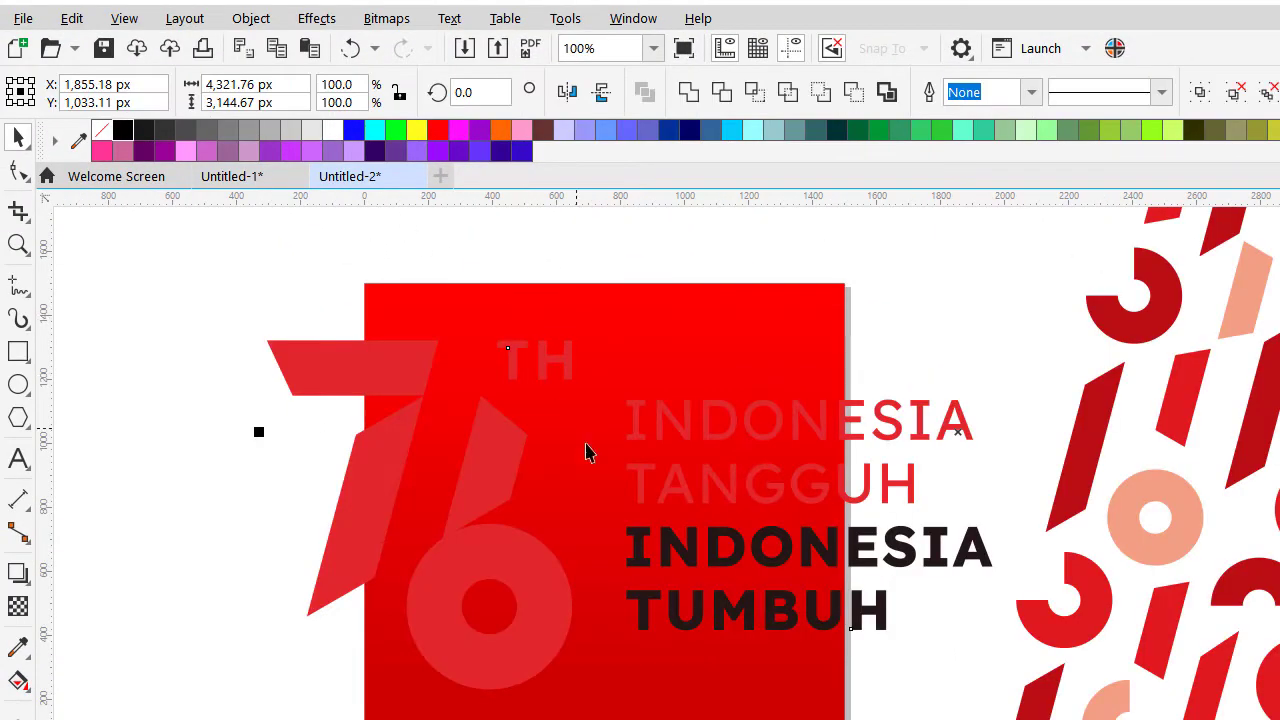
- Scale the pasted 76th-anniversary logo proportionally to a little under half its size, keeping its lower-left corner in place
scroll(583, 449, "down", 3)
left_click(677, 400)
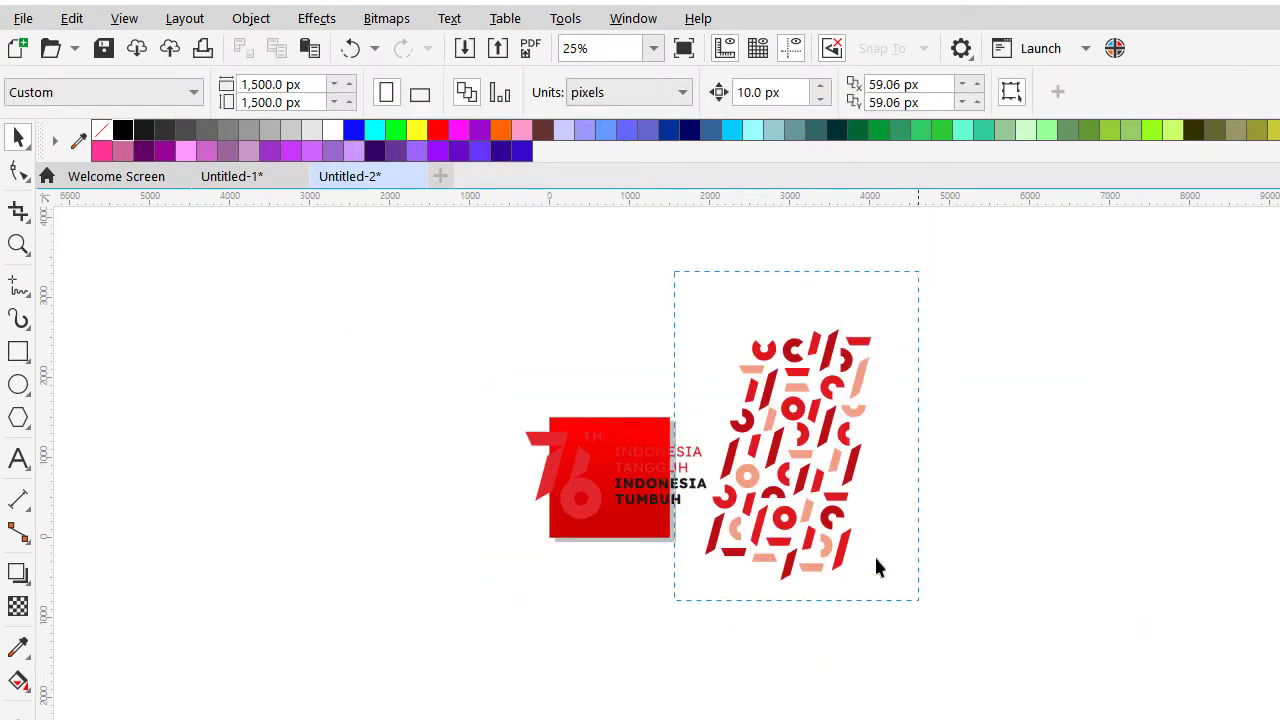
left_click_drag(875, 558, 919, 600)
scroll(632, 457, "up", 1)
left_click(722, 449)
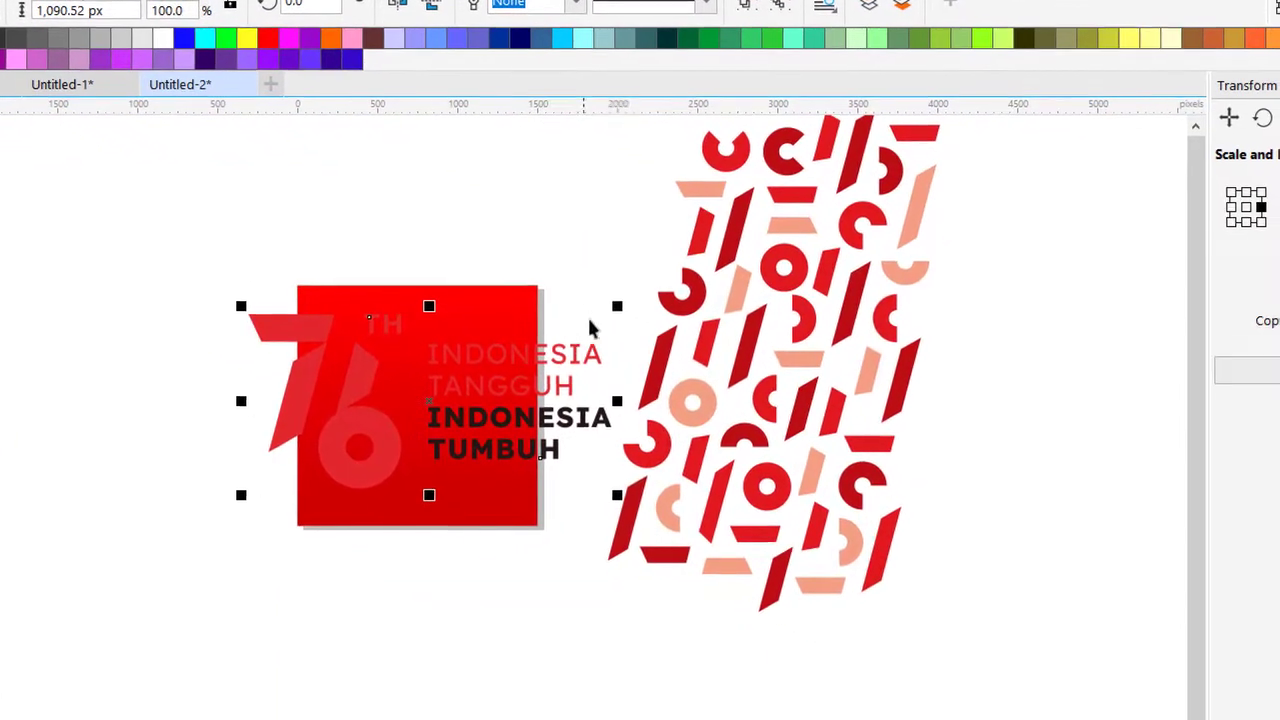
left_click_drag(618, 304, 405, 408)
scroll(395, 402, "up", 1)
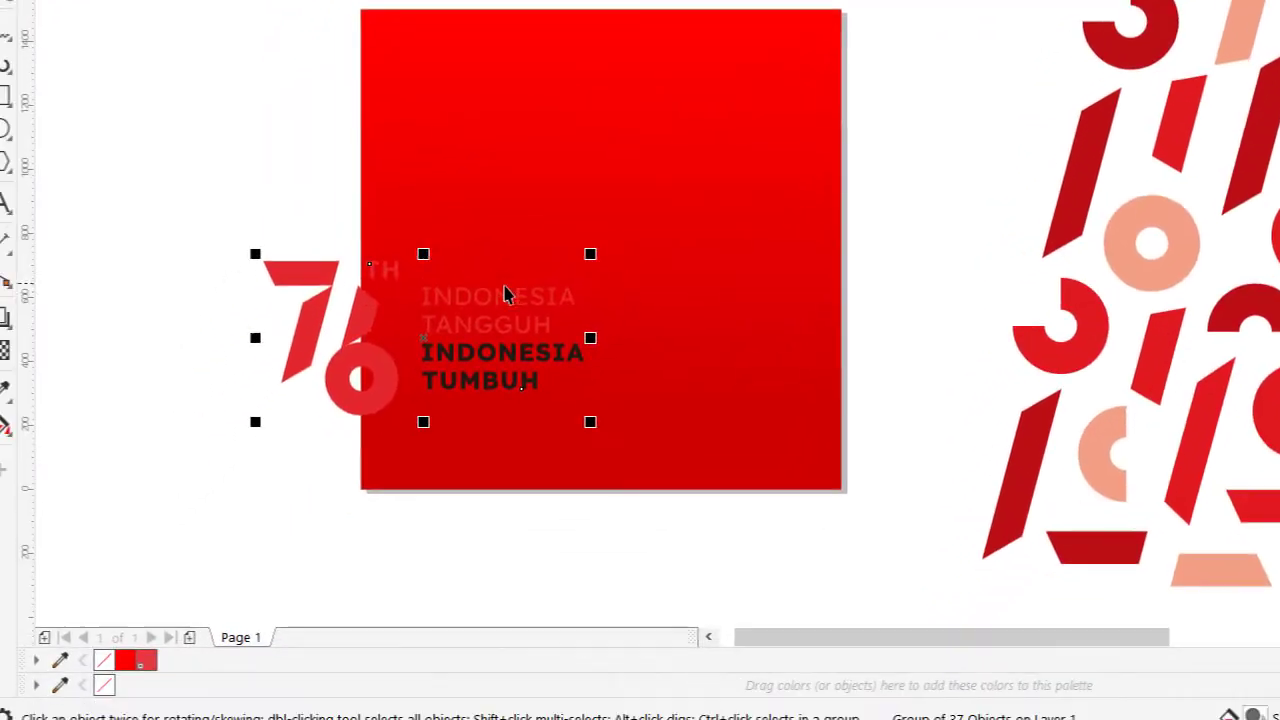
- Shrink the logo to about 649 × 312 px in the red square's upper-left corner, and colour its ungrouped parts white
left_click_drag(585, 294, 702, 357)
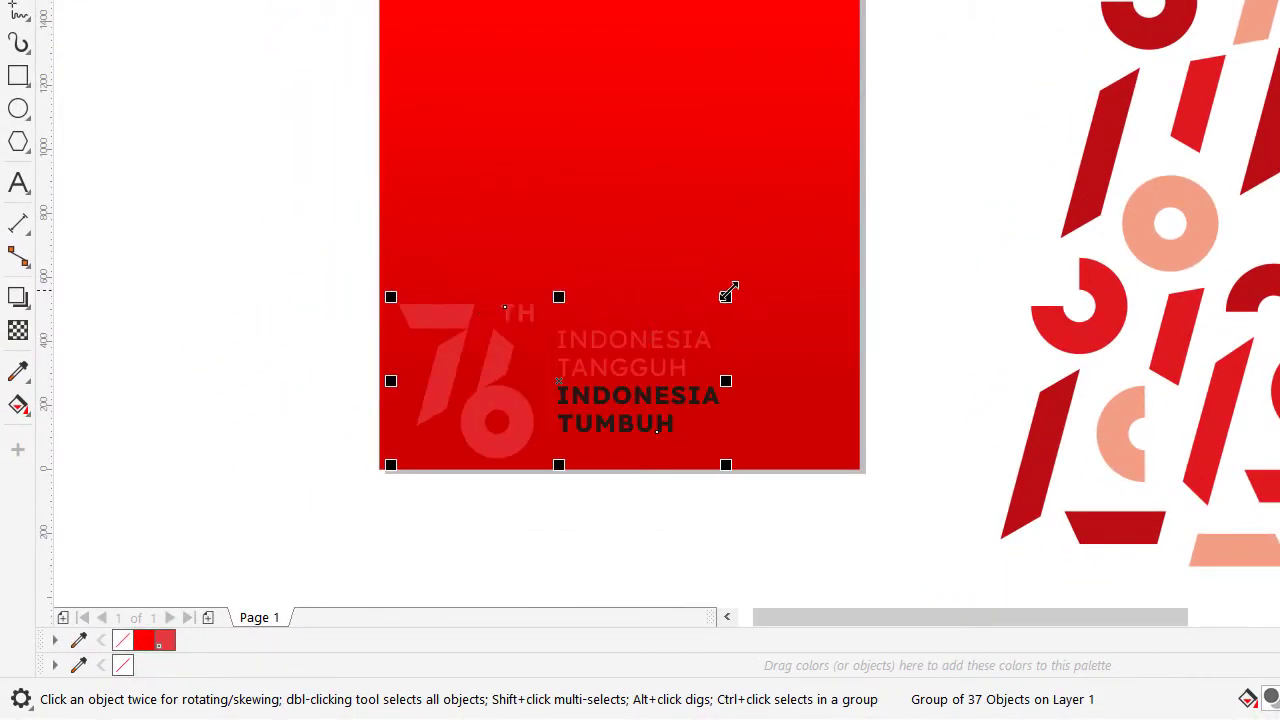
left_click_drag(727, 293, 571, 47)
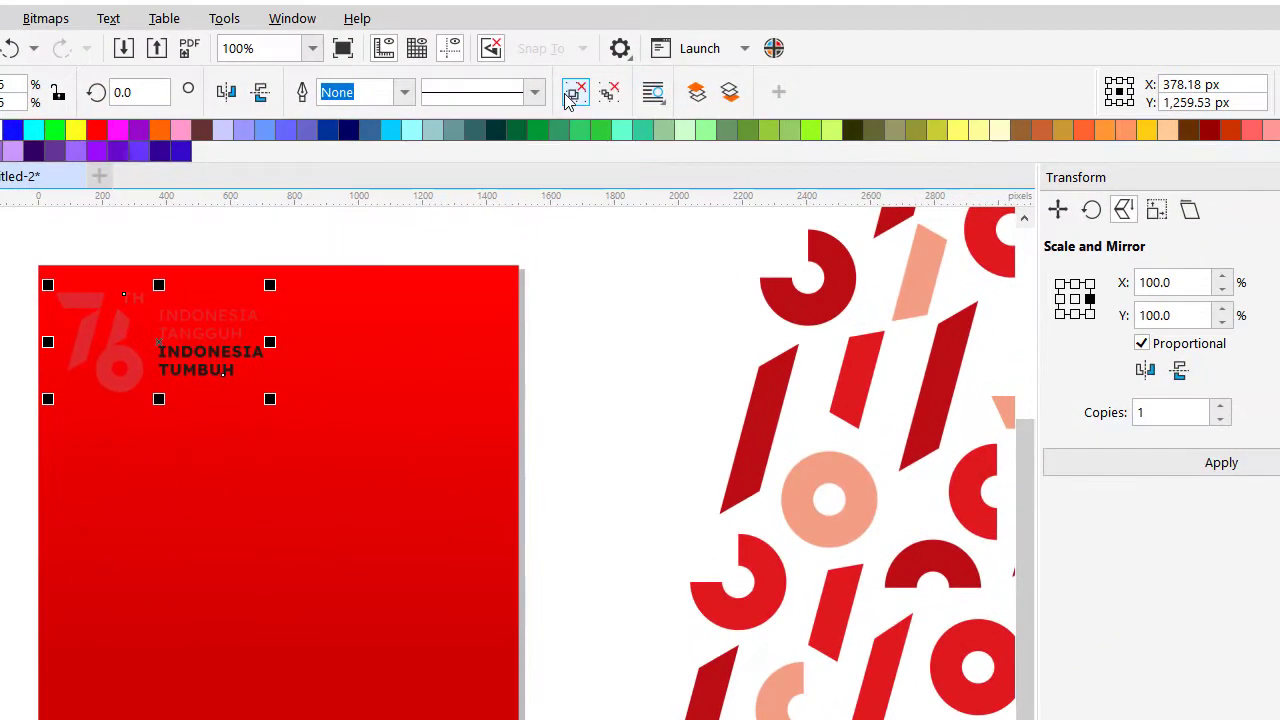
left_click(569, 97)
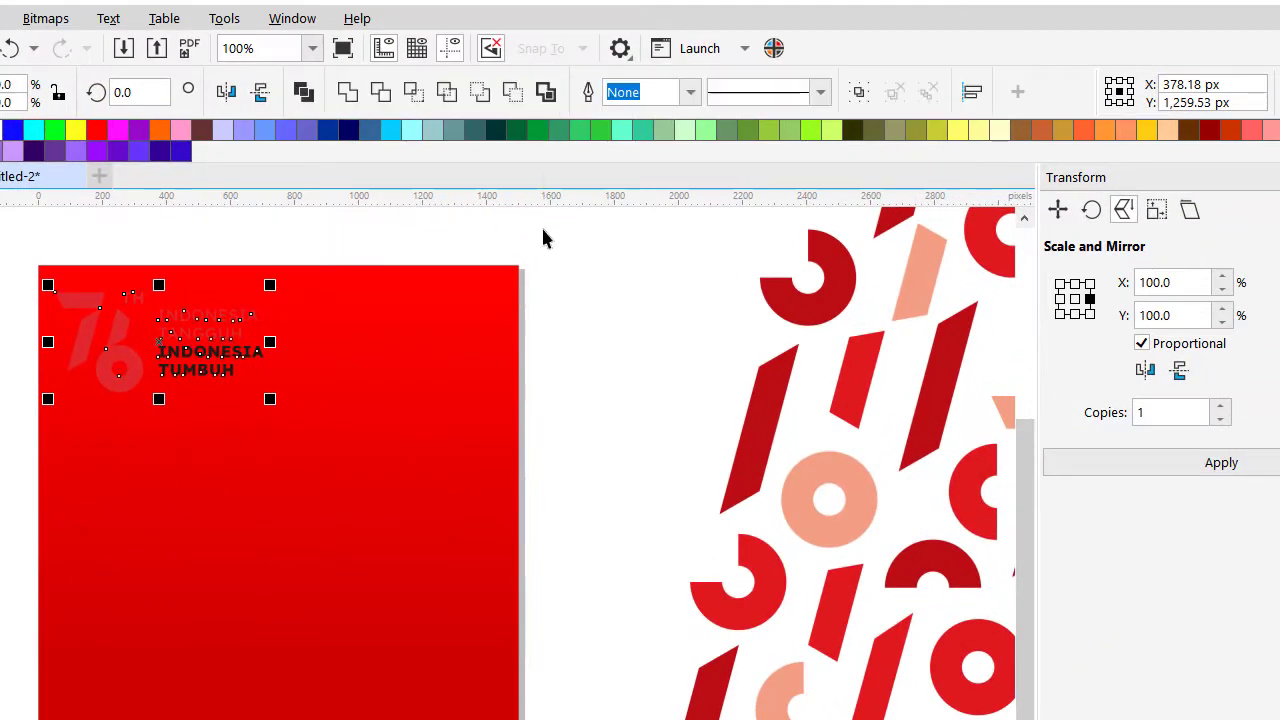
left_click(542, 245)
left_click_drag(575, 495, 0, 245)
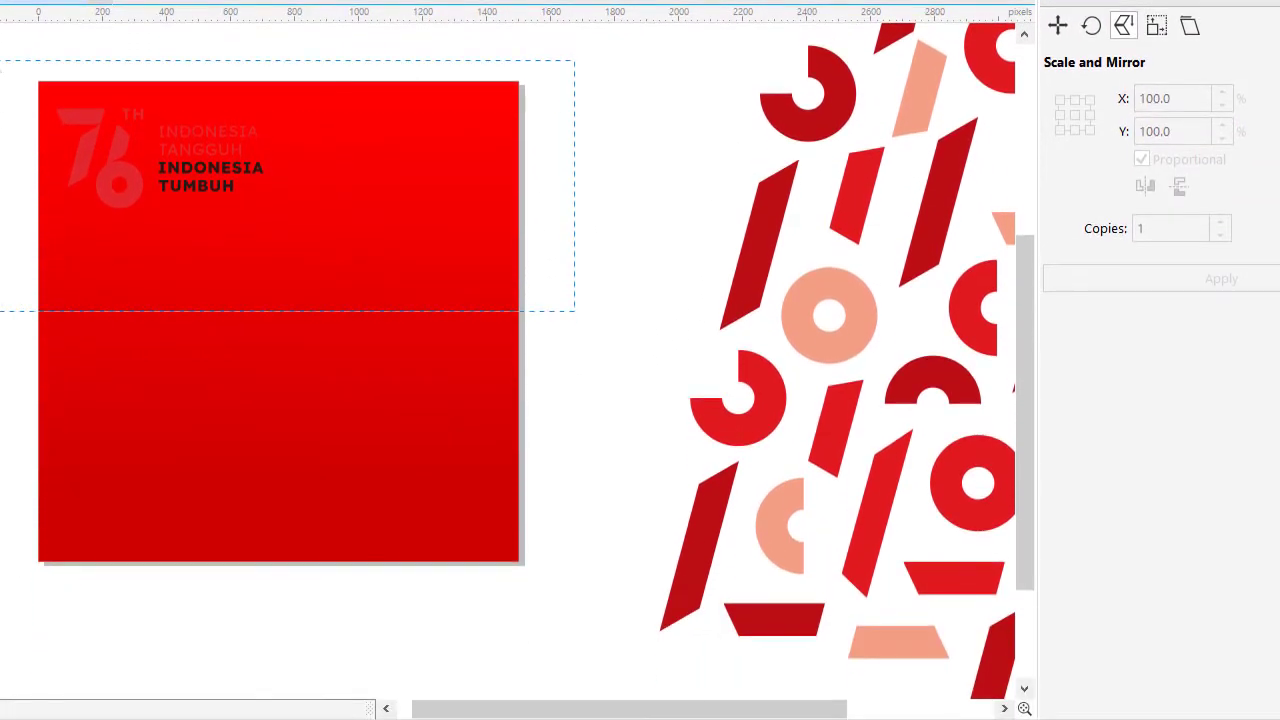
left_click_drag(2, 62, 2, 62)
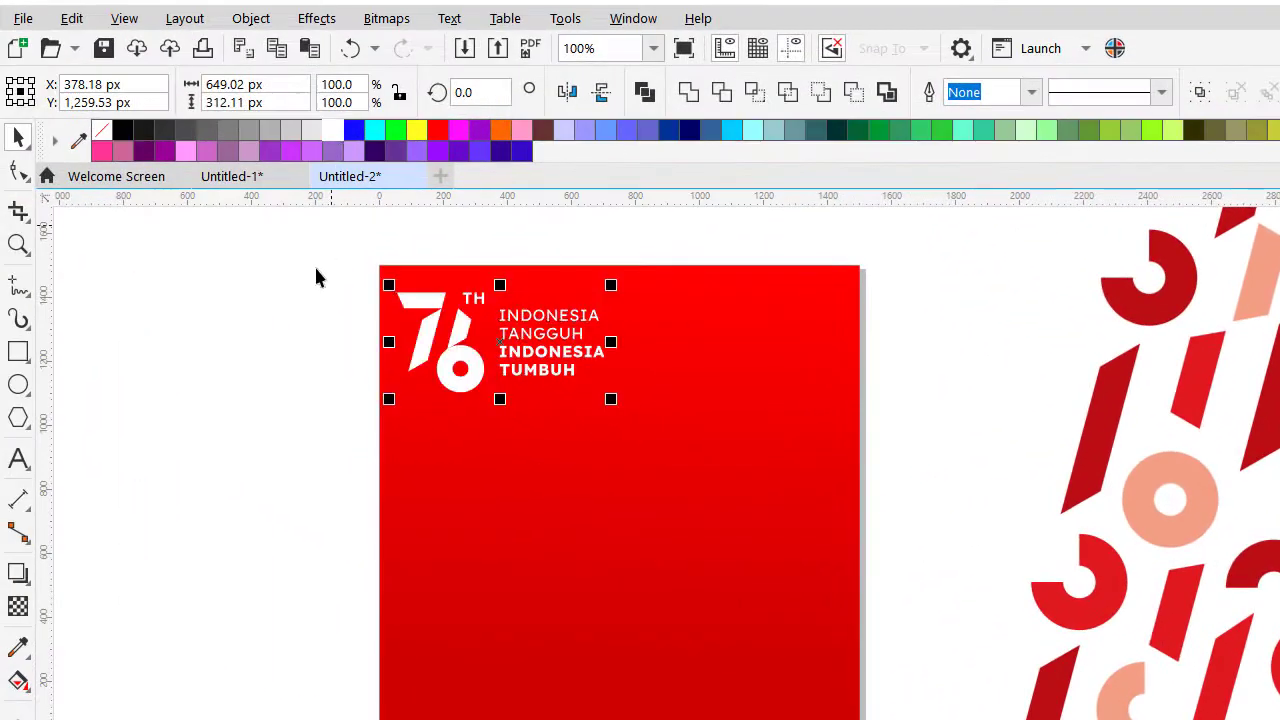
left_click(315, 268)
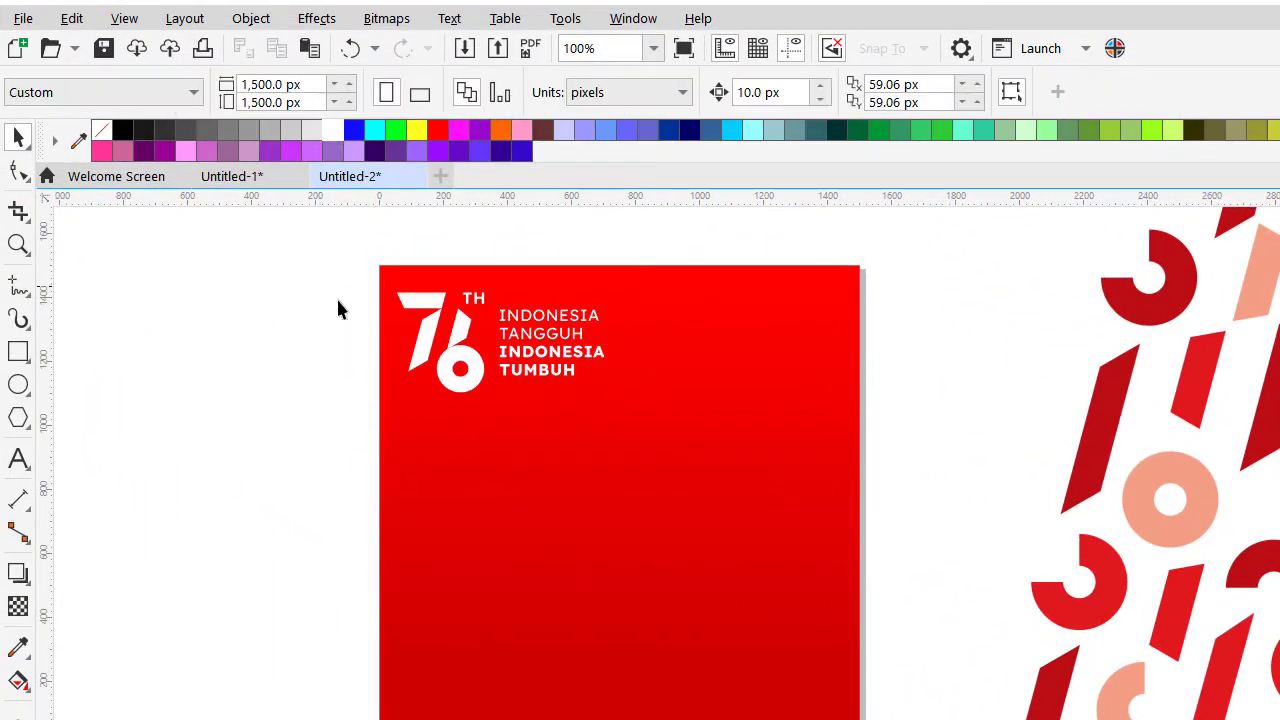
- Move the geometric pattern partly over the red square's right edge and recolour the whole pattern white
scroll(340, 296, "down", 2)
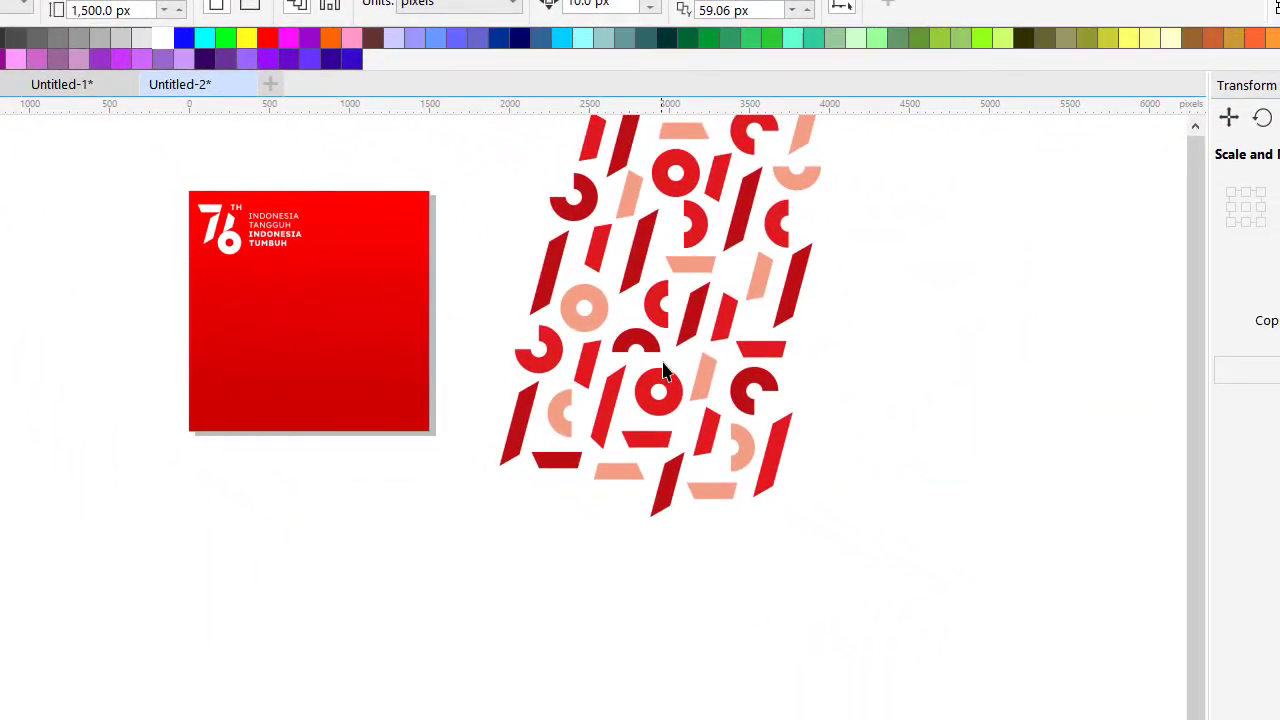
left_click(645, 338)
left_click_drag(635, 333, 540, 468)
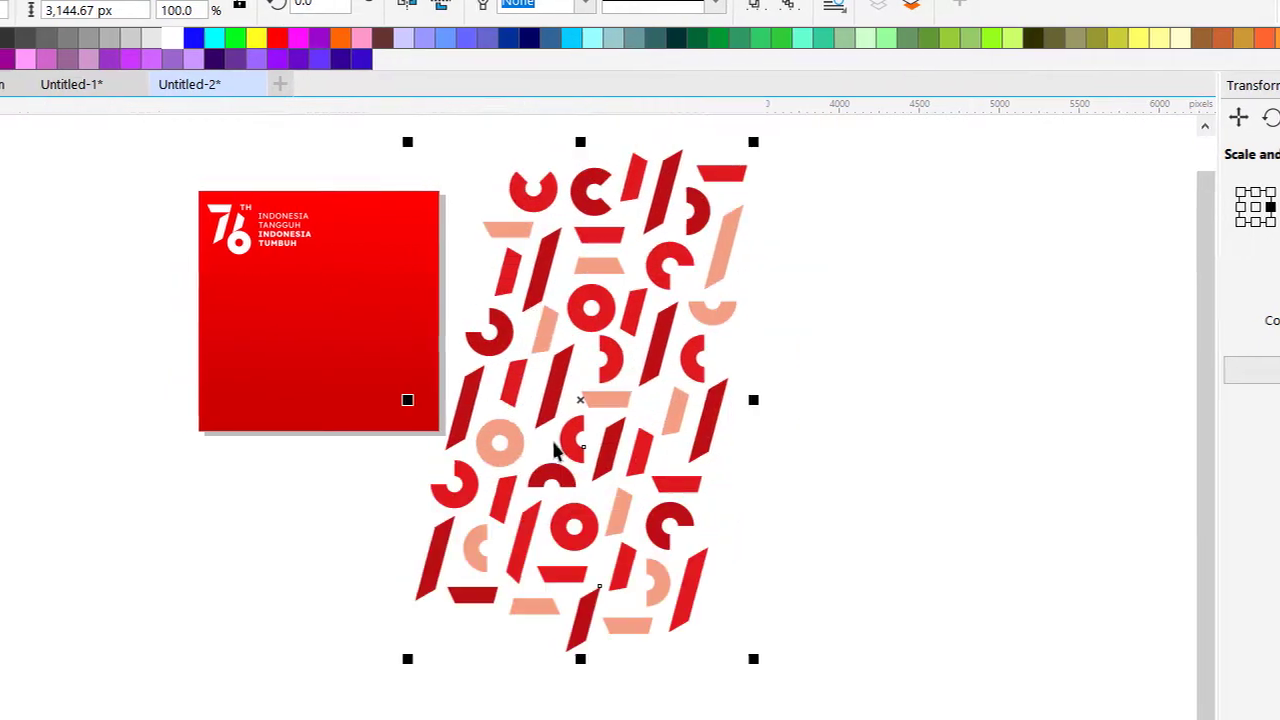
left_click_drag(629, 371, 544, 220)
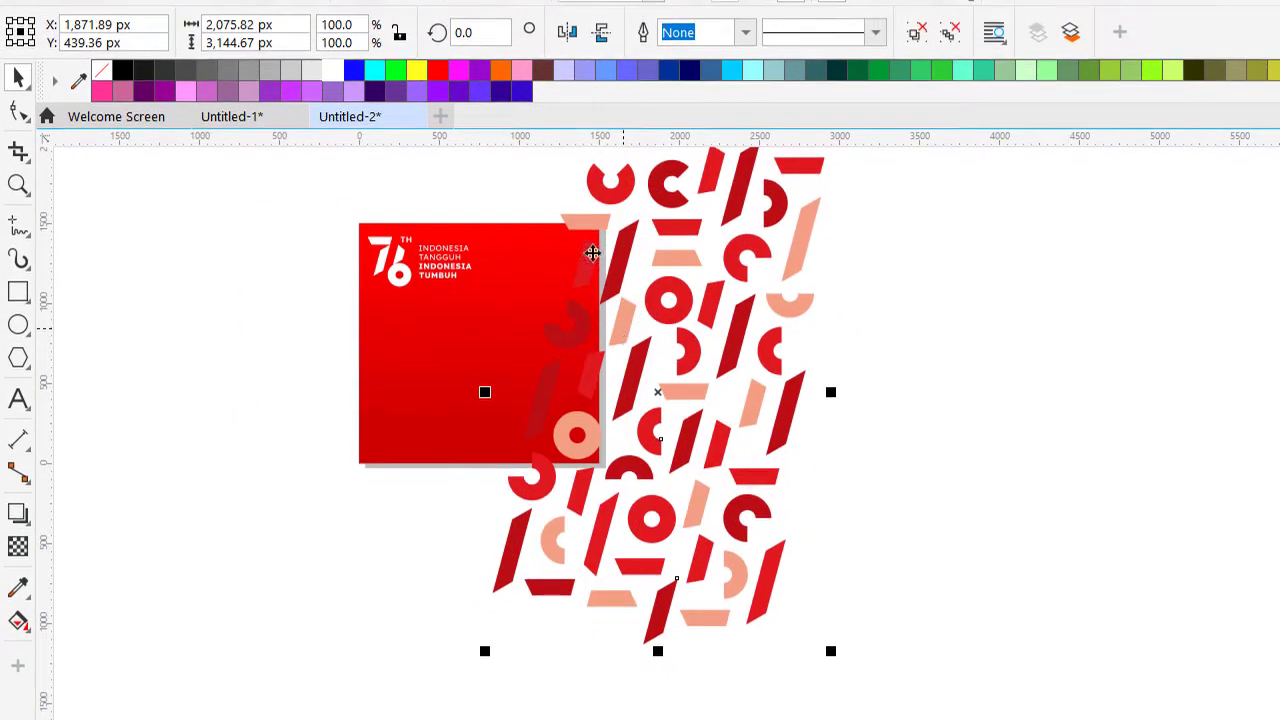
left_click(332, 70)
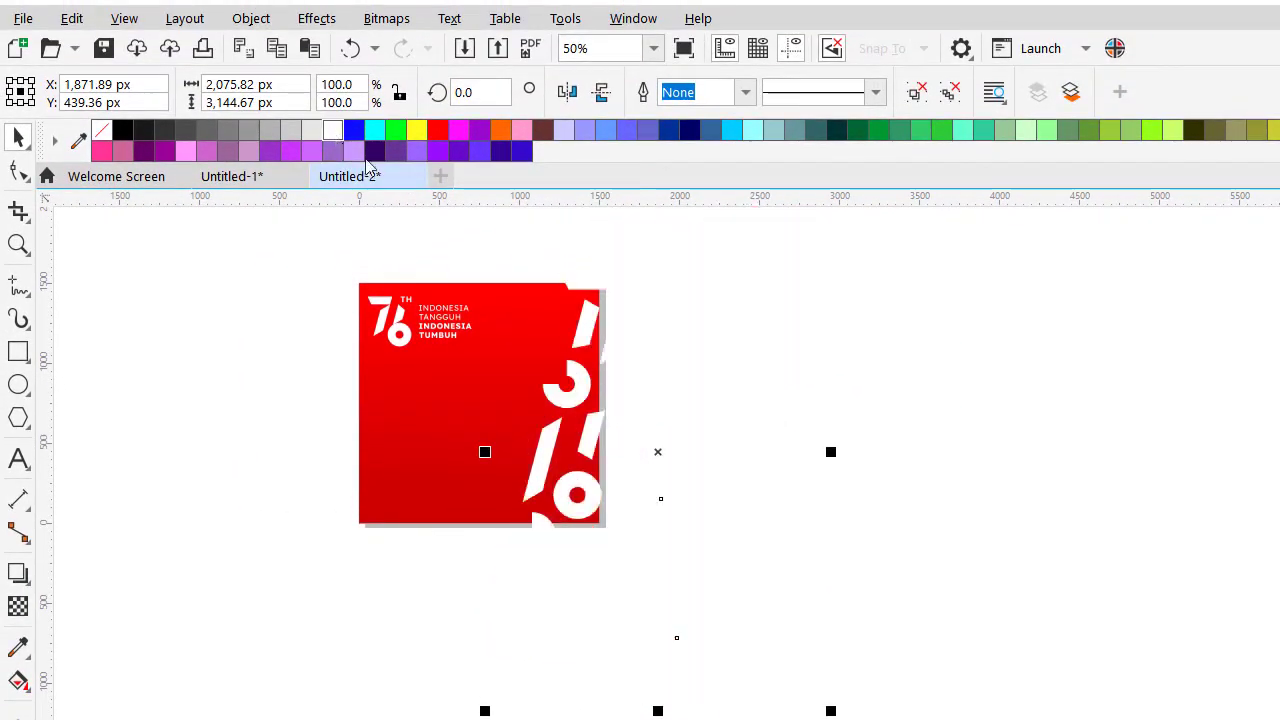
left_click(797, 256)
- Scale the white pattern down proportionally and position it along the red square's right edge
left_click(583, 392)
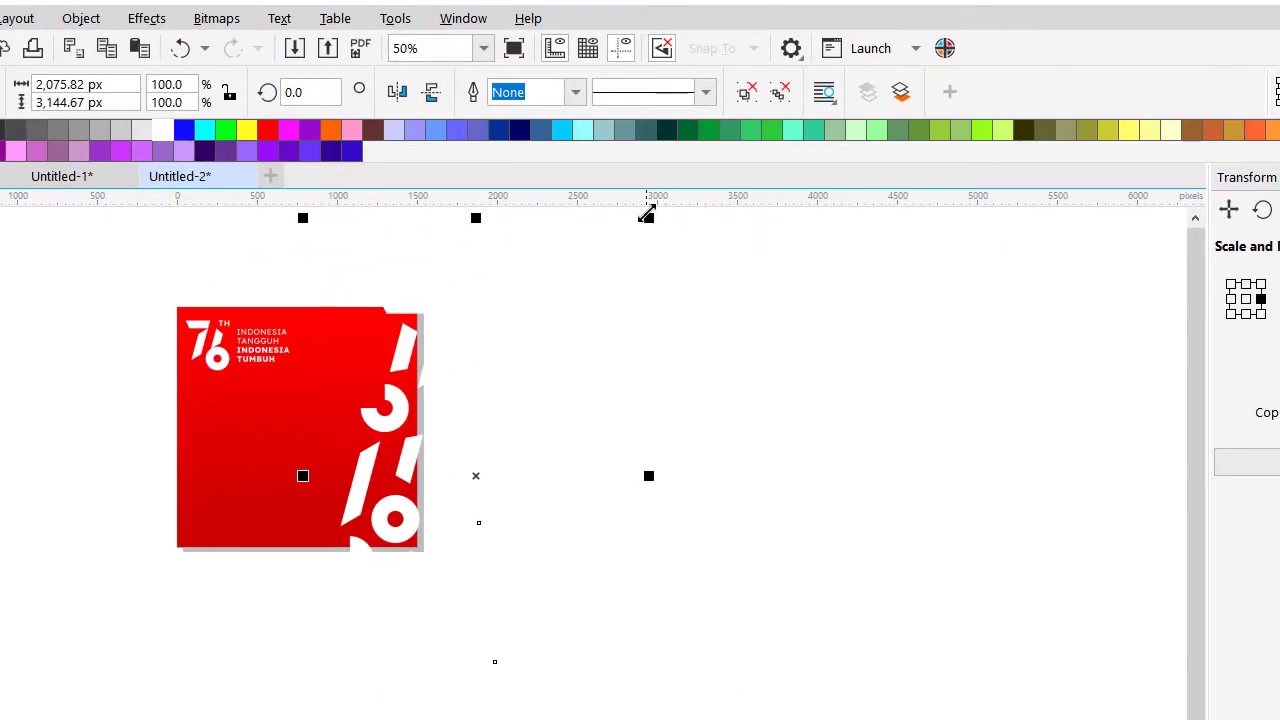
left_click_drag(776, 149, 638, 257)
left_click_drag(515, 321, 516, 422)
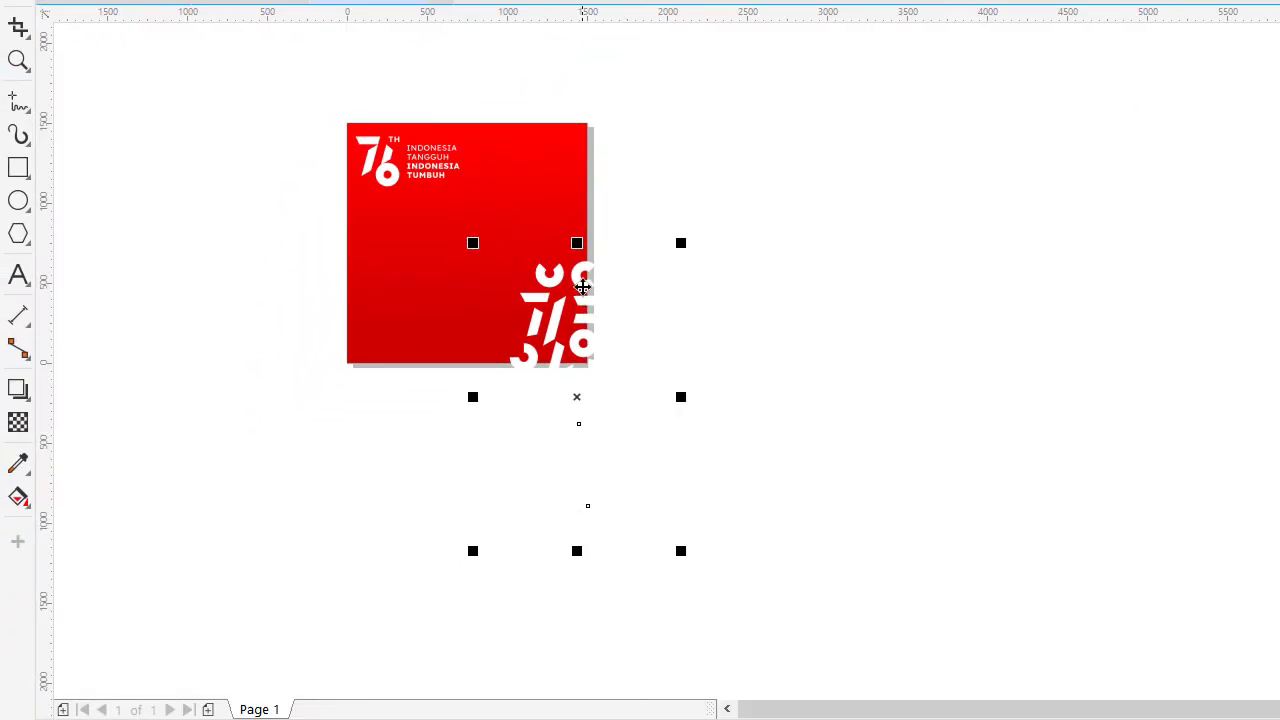
left_click_drag(583, 287, 634, 105)
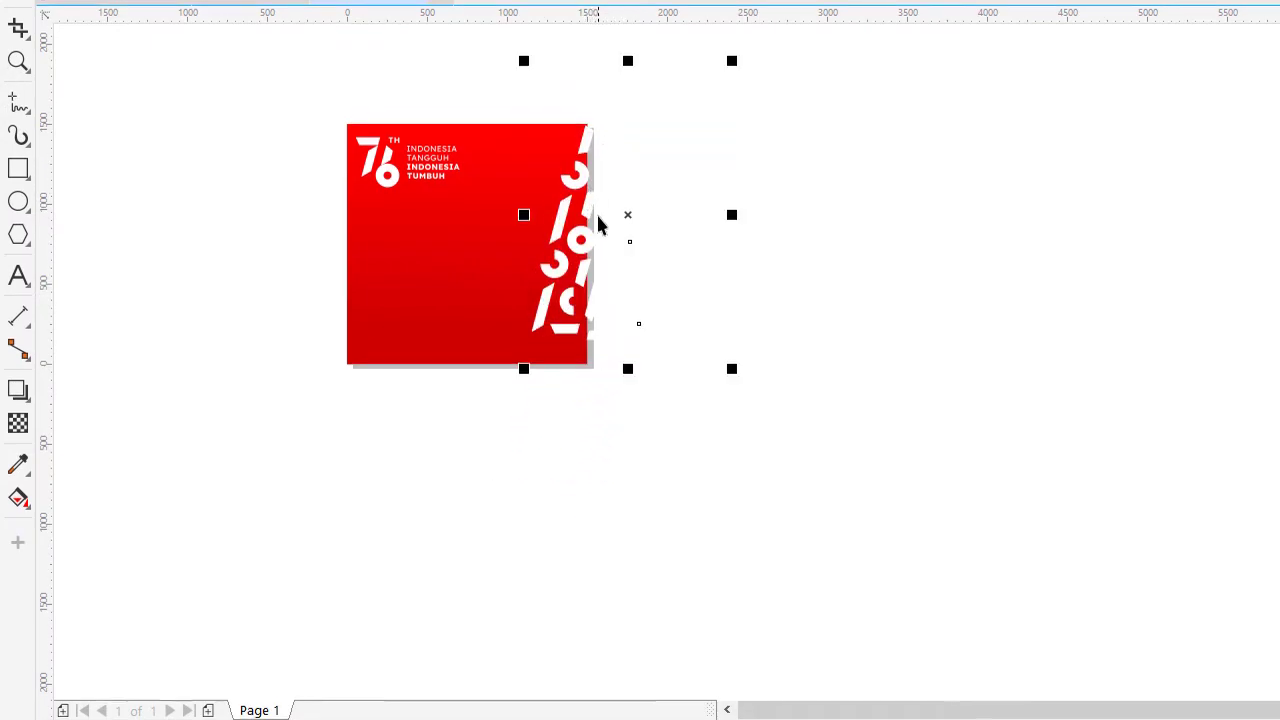
left_click_drag(593, 210, 567, 268)
left_click(682, 264)
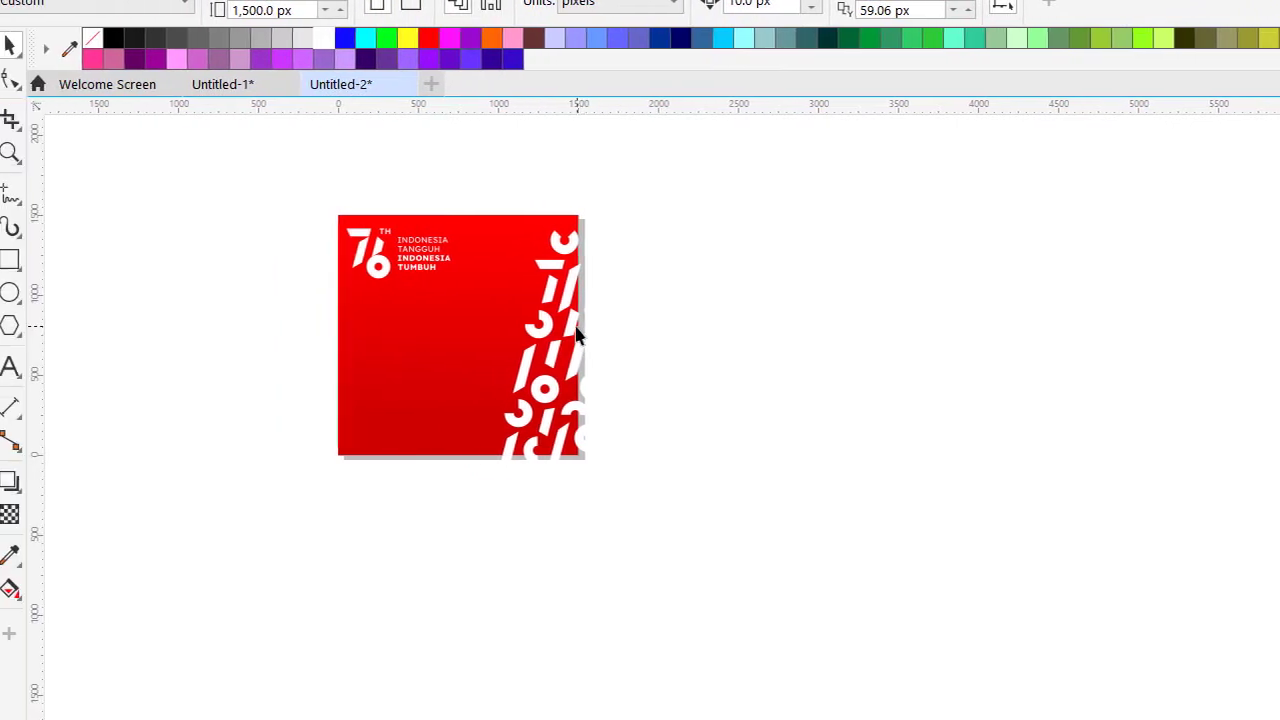
- Shrink the white pattern slightly more and reposition it so its left part runs down the square's right edge
left_click(576, 336)
left_click_drag(583, 323, 585, 392)
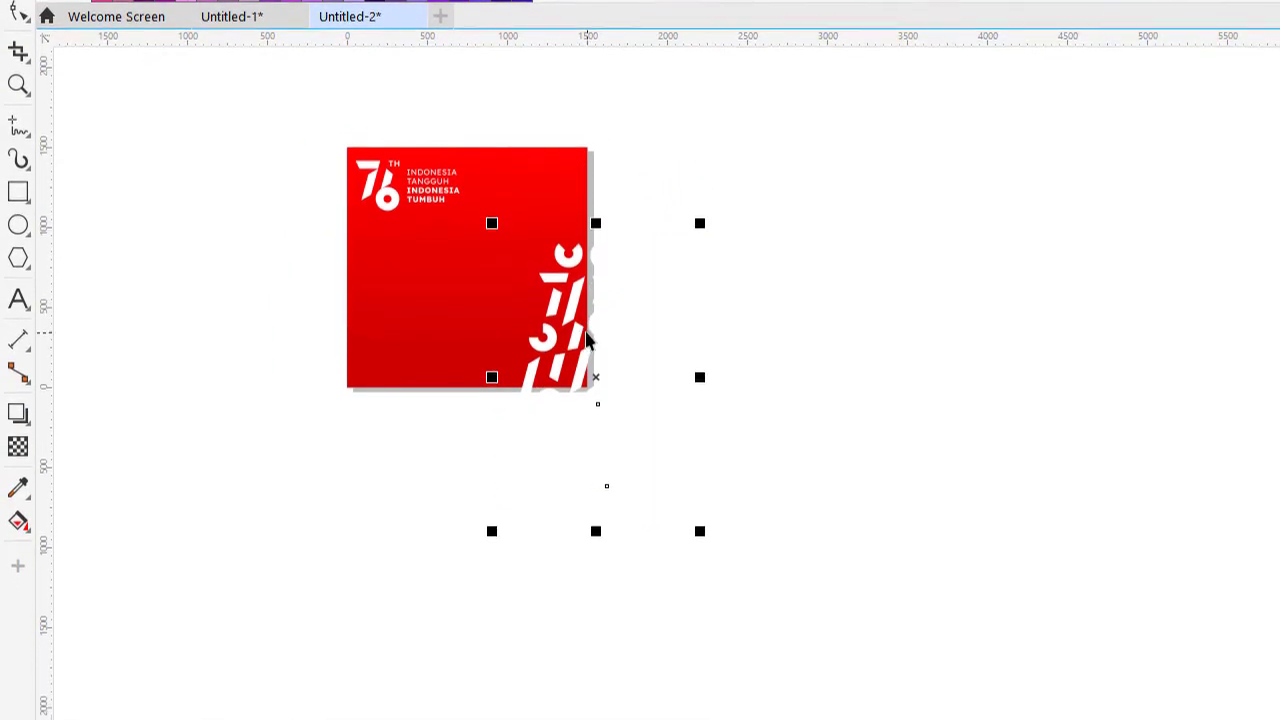
left_click_drag(576, 287, 598, 321)
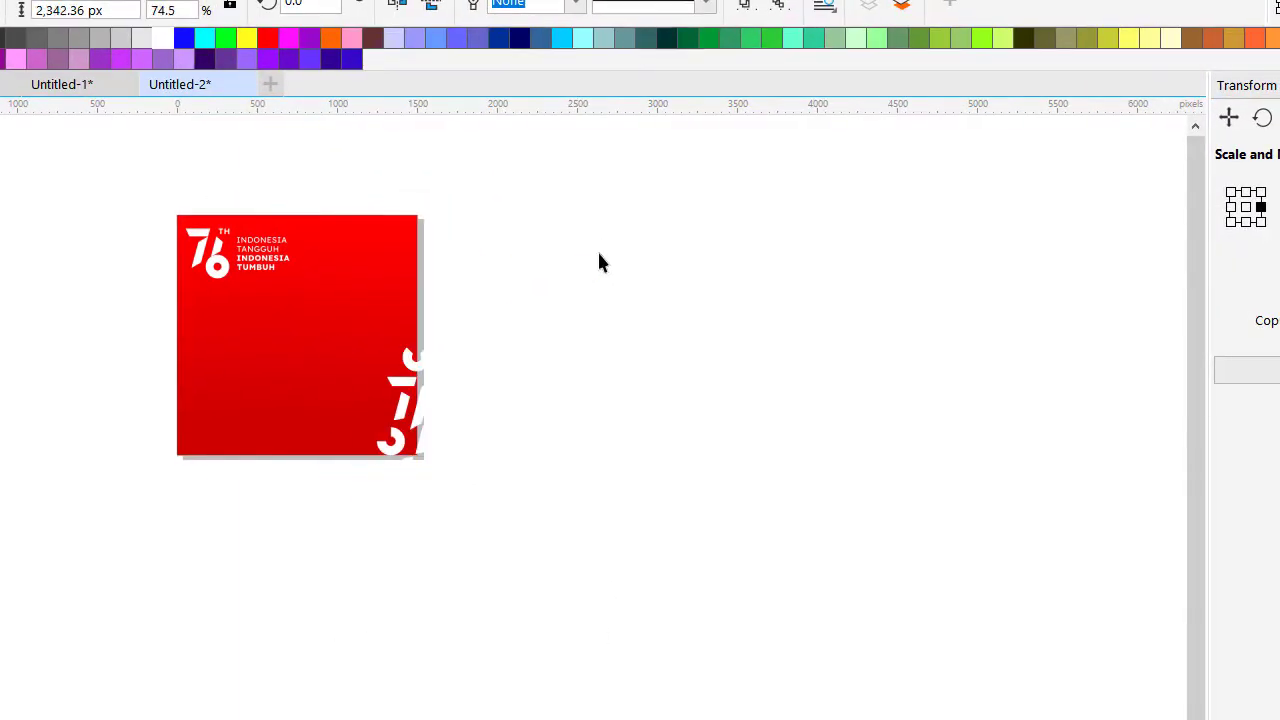
left_click_drag(600, 246, 600, 338)
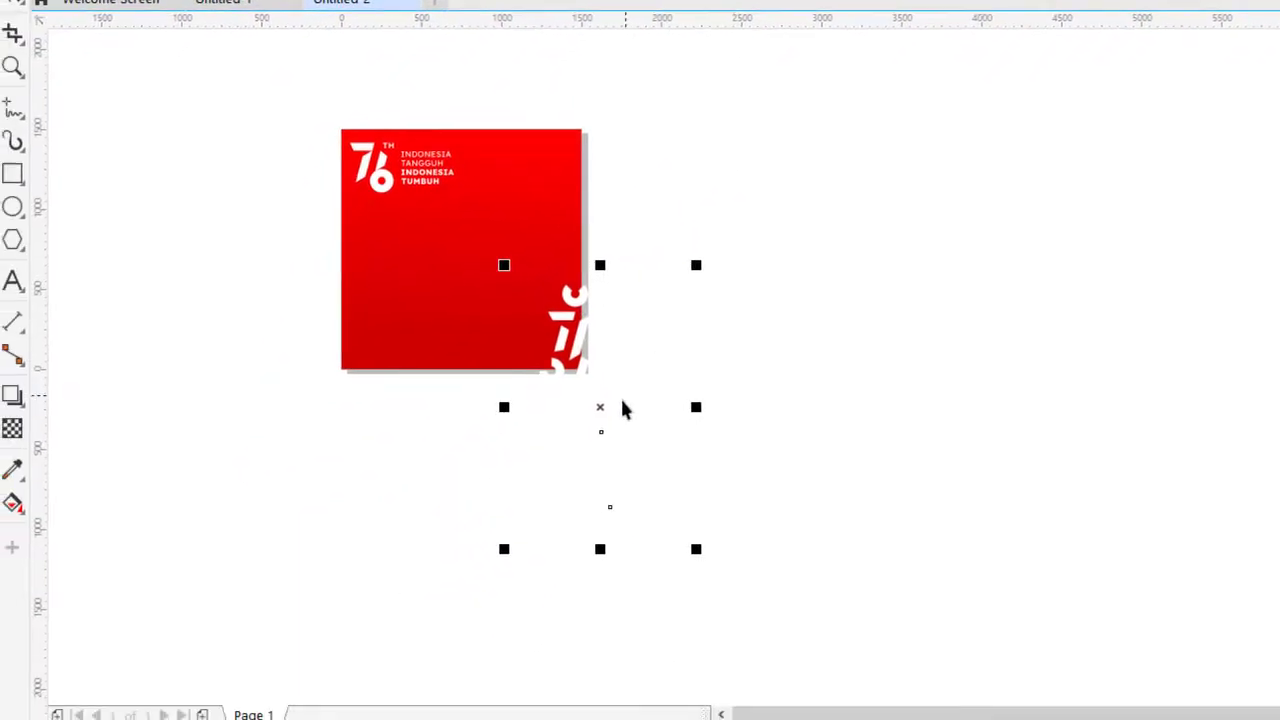
left_click_drag(499, 520, 526, 368)
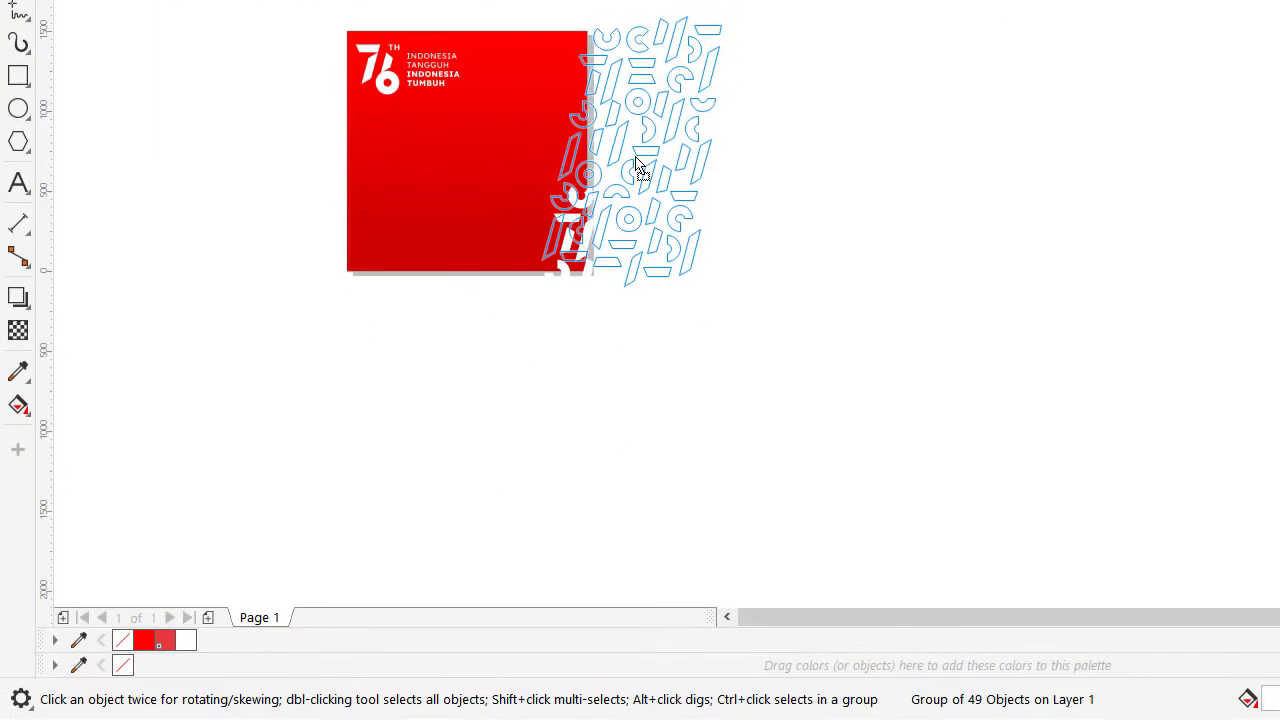
left_click_drag(636, 158, 632, 169)
left_click(781, 201)
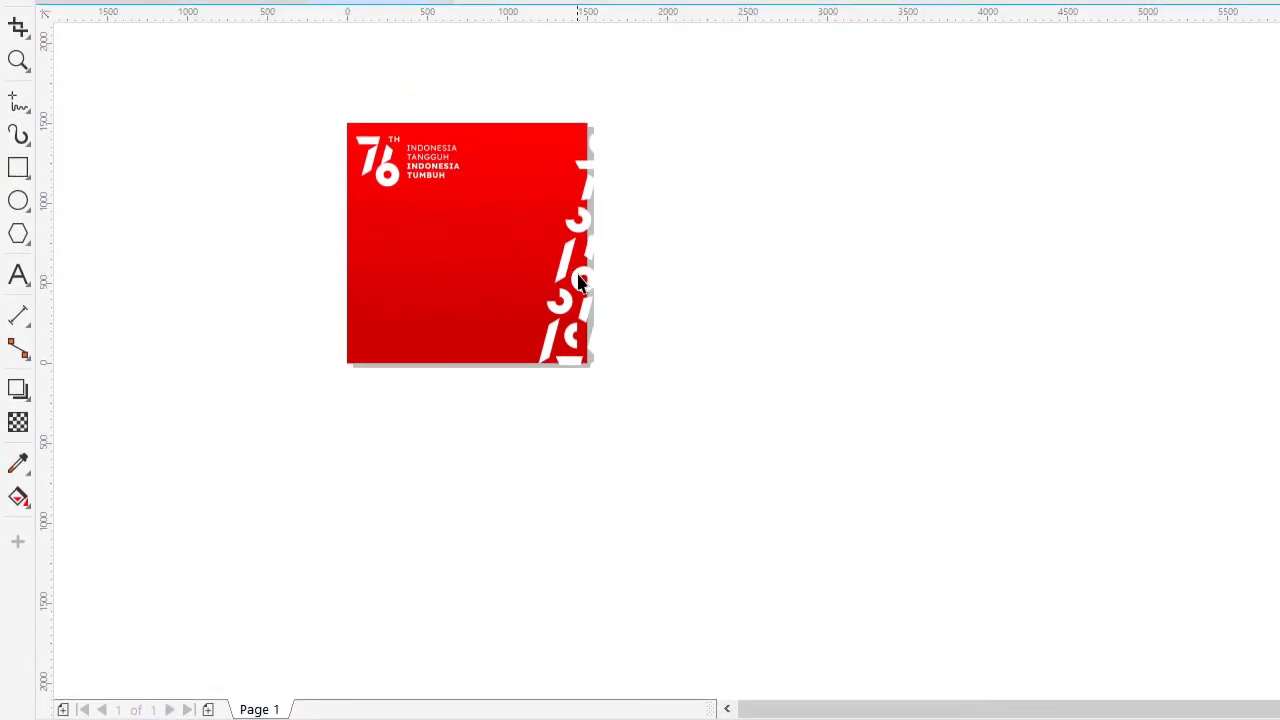
- PowerClip the white pattern inside the red gradient square
left_click(578, 283)
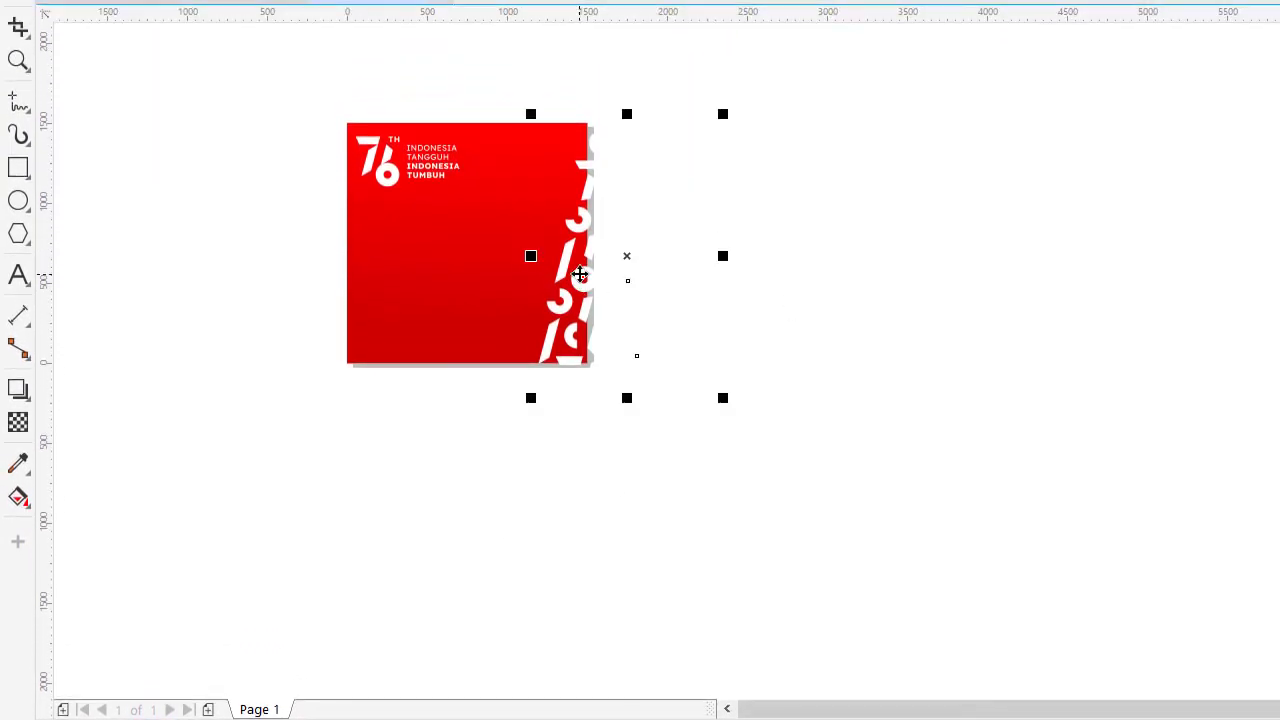
scroll(580, 280, "up", 2)
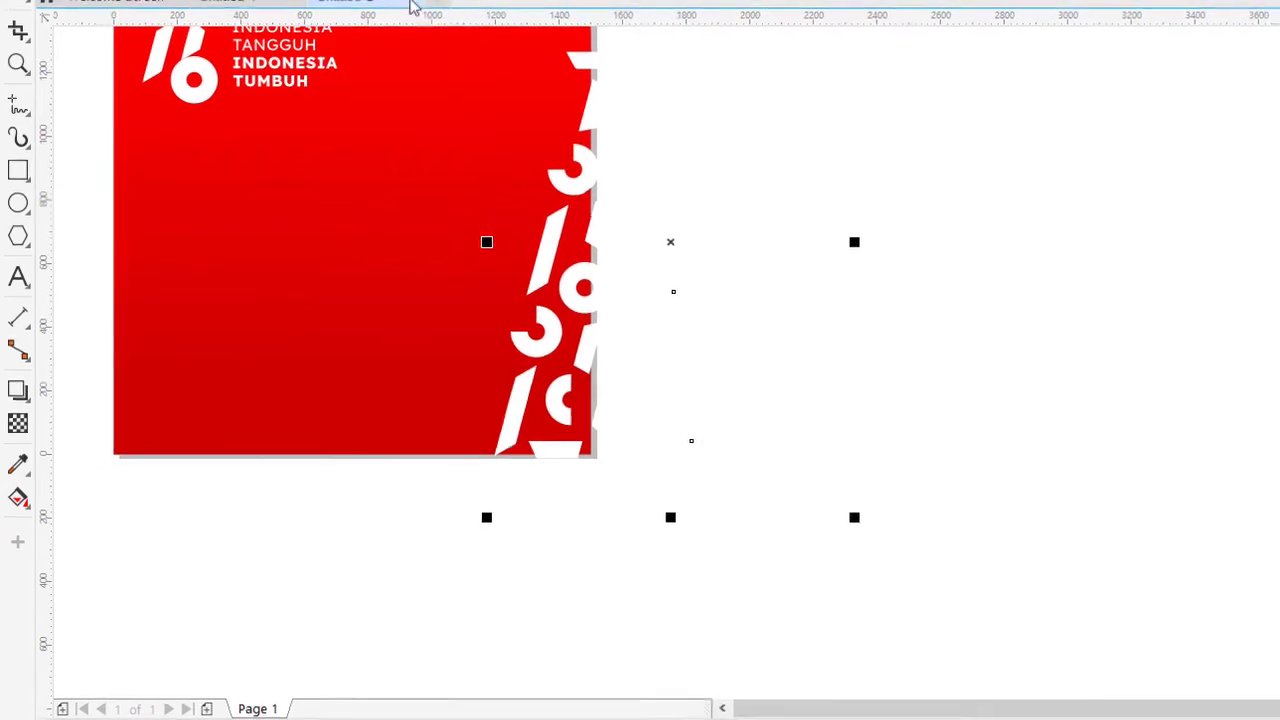
left_click(204, 2)
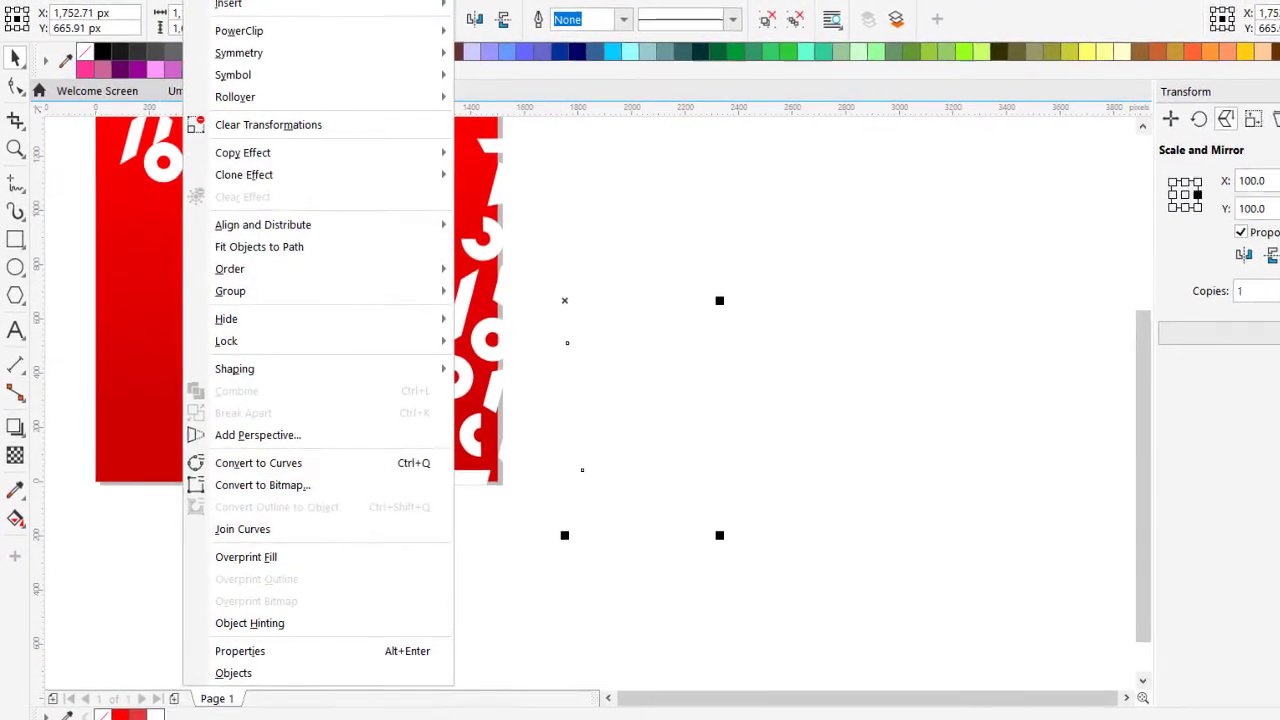
mouse_move(262, 33)
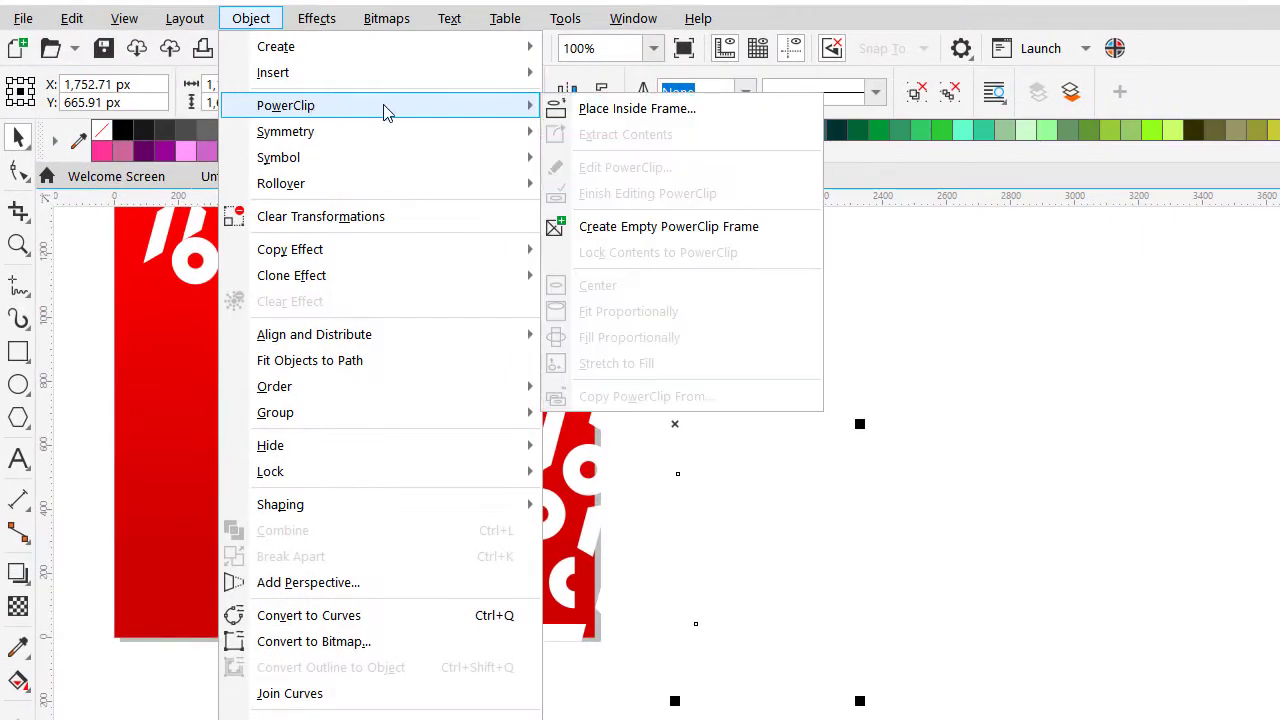
left_click(605, 118)
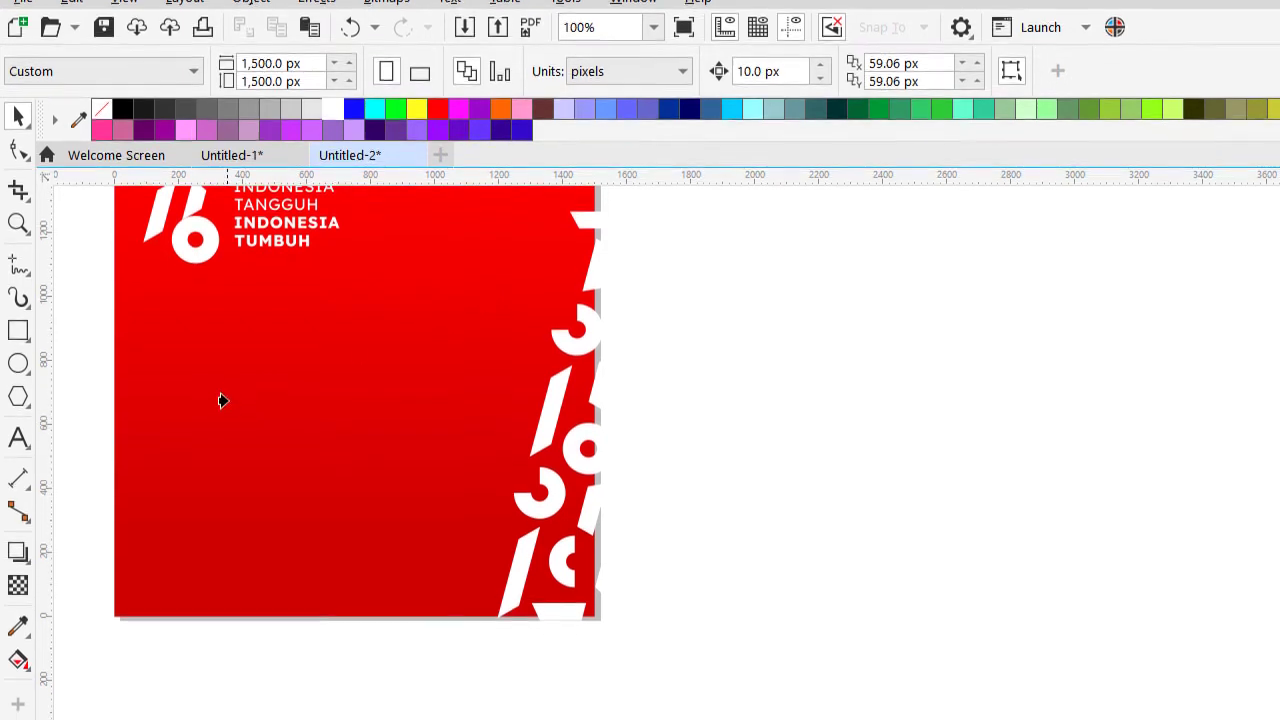
left_click(244, 414)
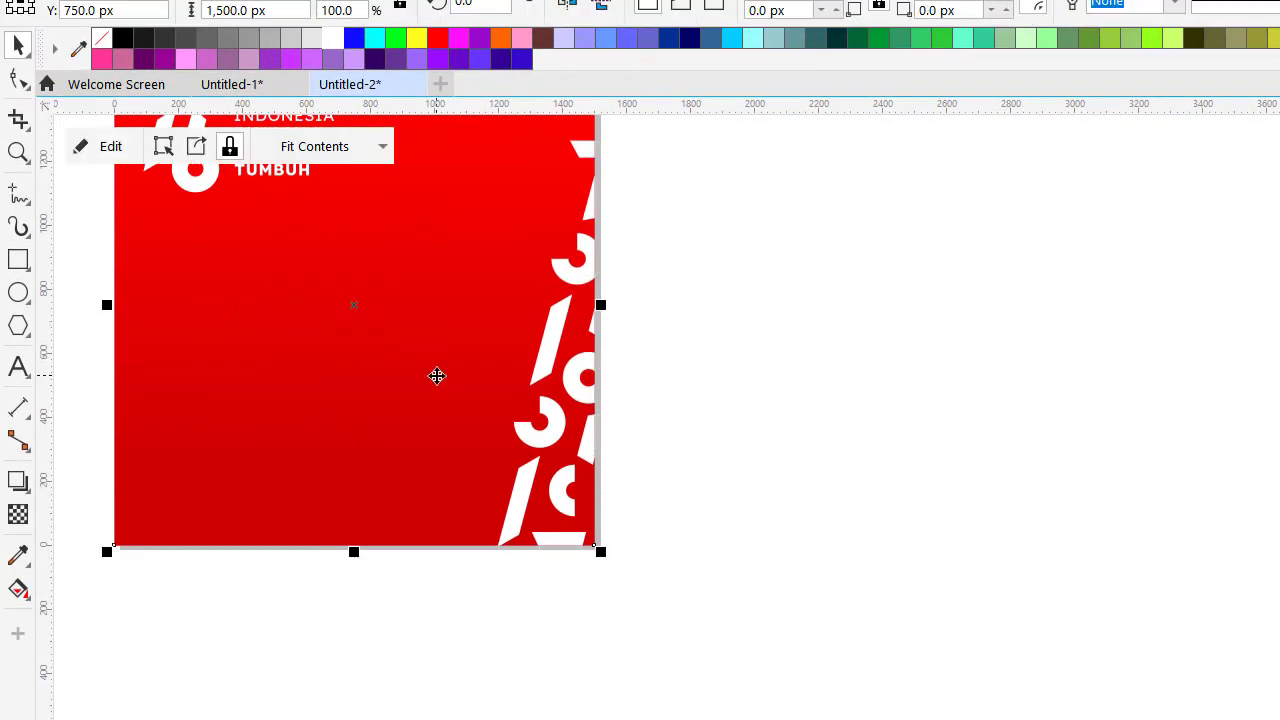
- Examine the clipped pattern along the square's right edge and the overall layout
scroll(437, 374, "down", 2)
left_click(543, 371)
scroll(490, 357, "up", 2)
left_click(511, 352)
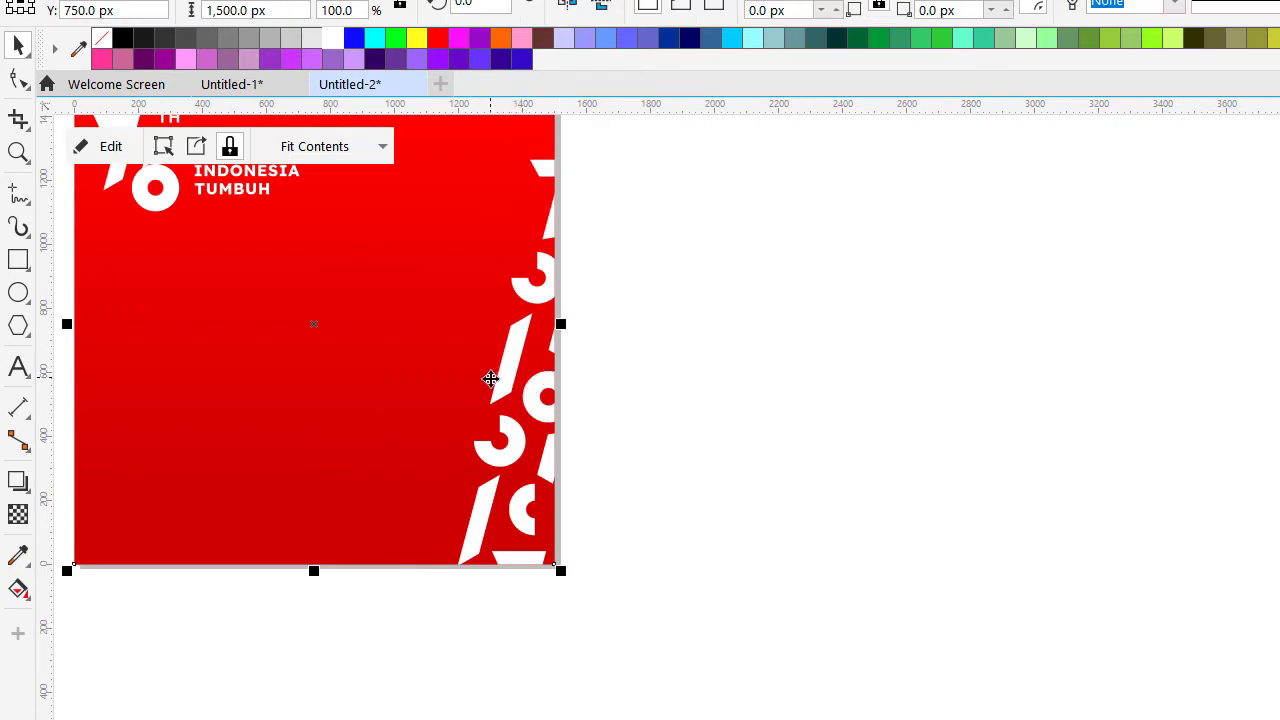
left_click(670, 360)
scroll(543, 371, "down", 2)
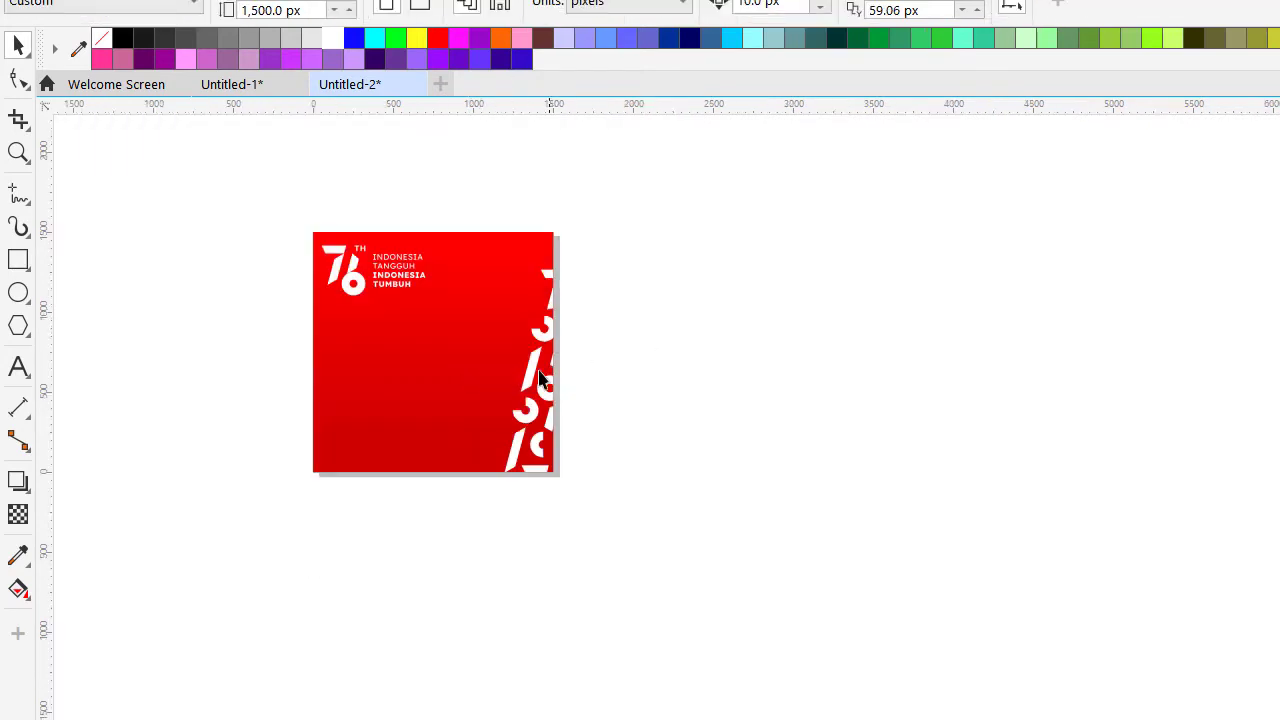
scroll(543, 371, "up", 2)
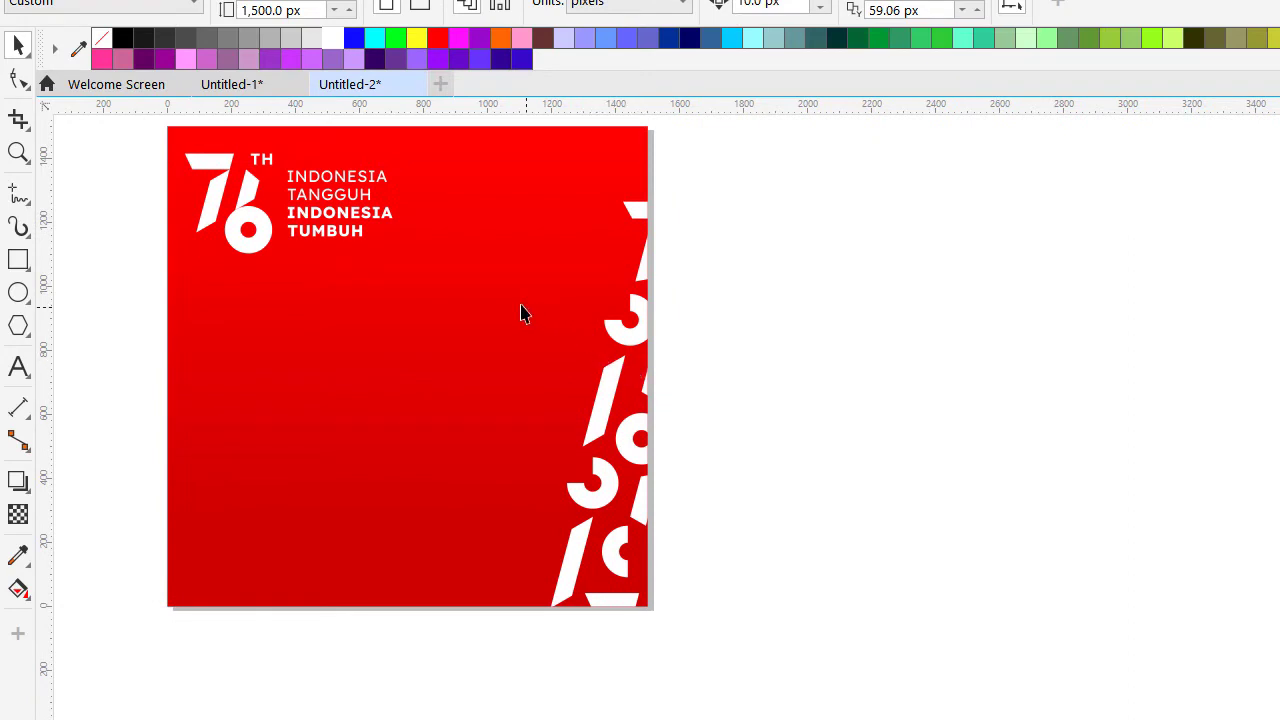
scroll(523, 306, "down", 1)
scroll(510, 304, "up", 1)
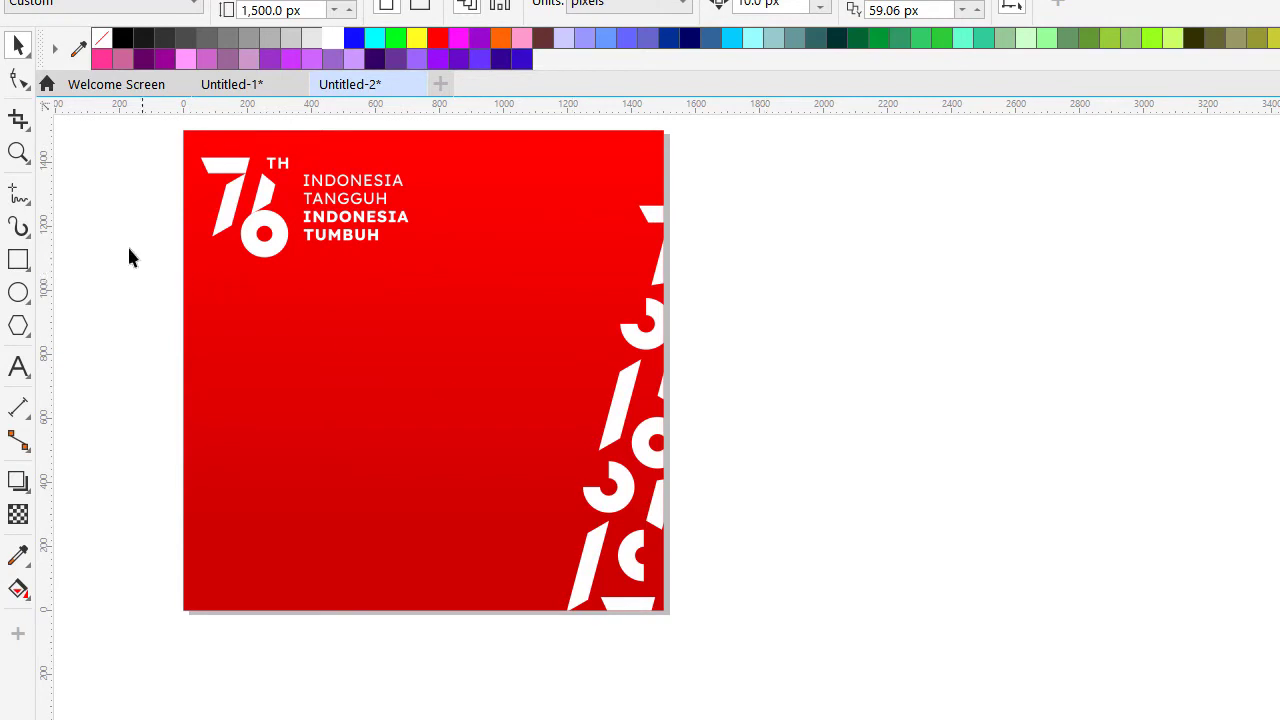
- Draw the shape's upper edge with the Bézier tool, stepping down from about 740 px on the square's left edge to about 110 px on its right
left_click(28, 207)
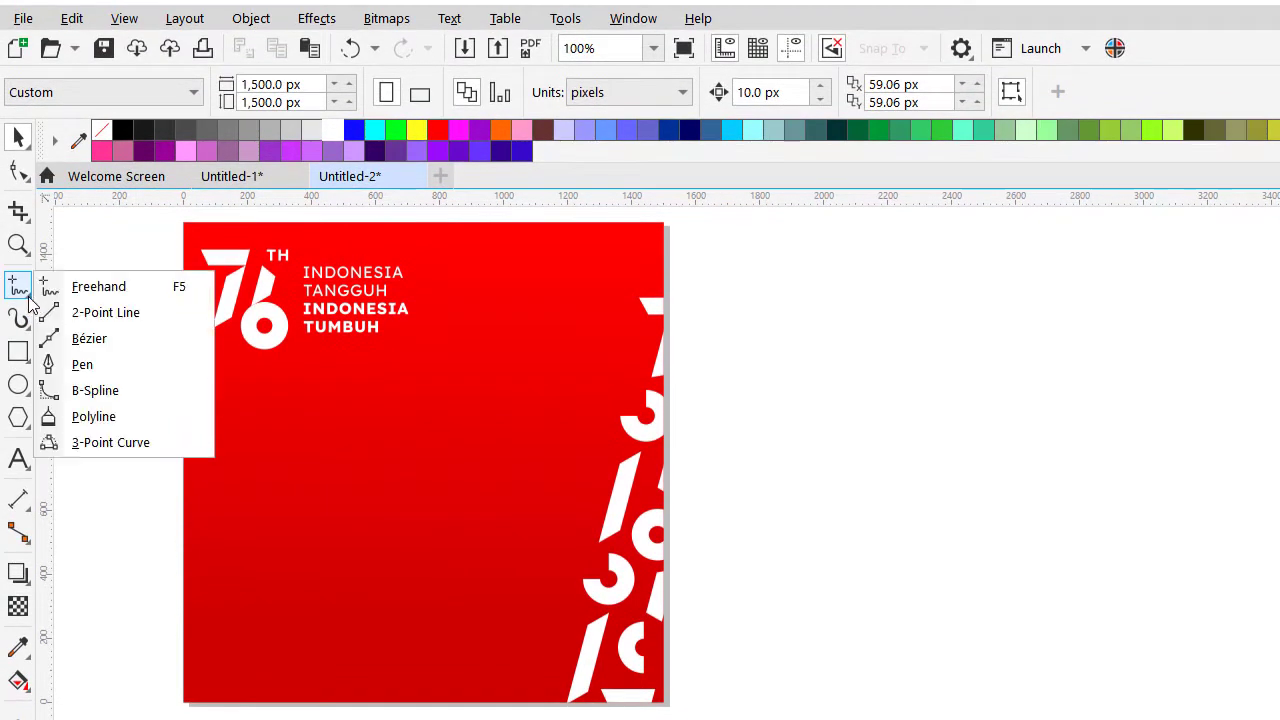
left_click(80, 340)
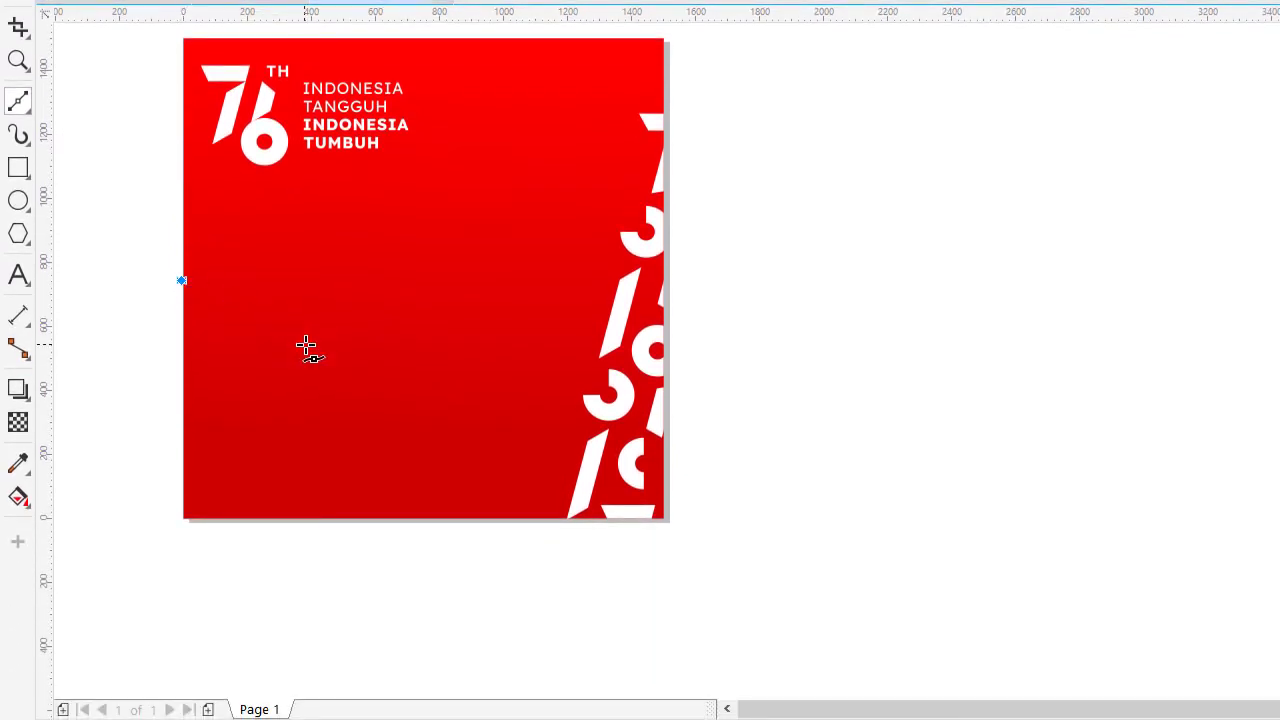
left_click(362, 318)
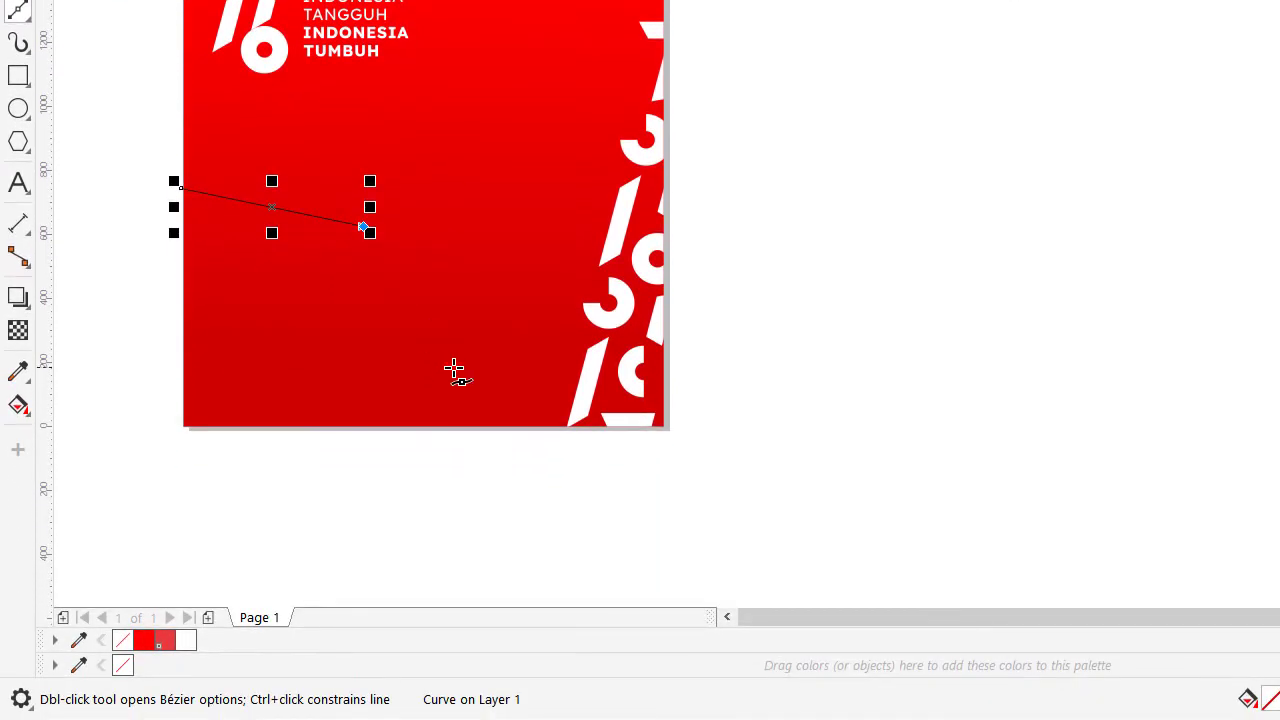
left_click(454, 368)
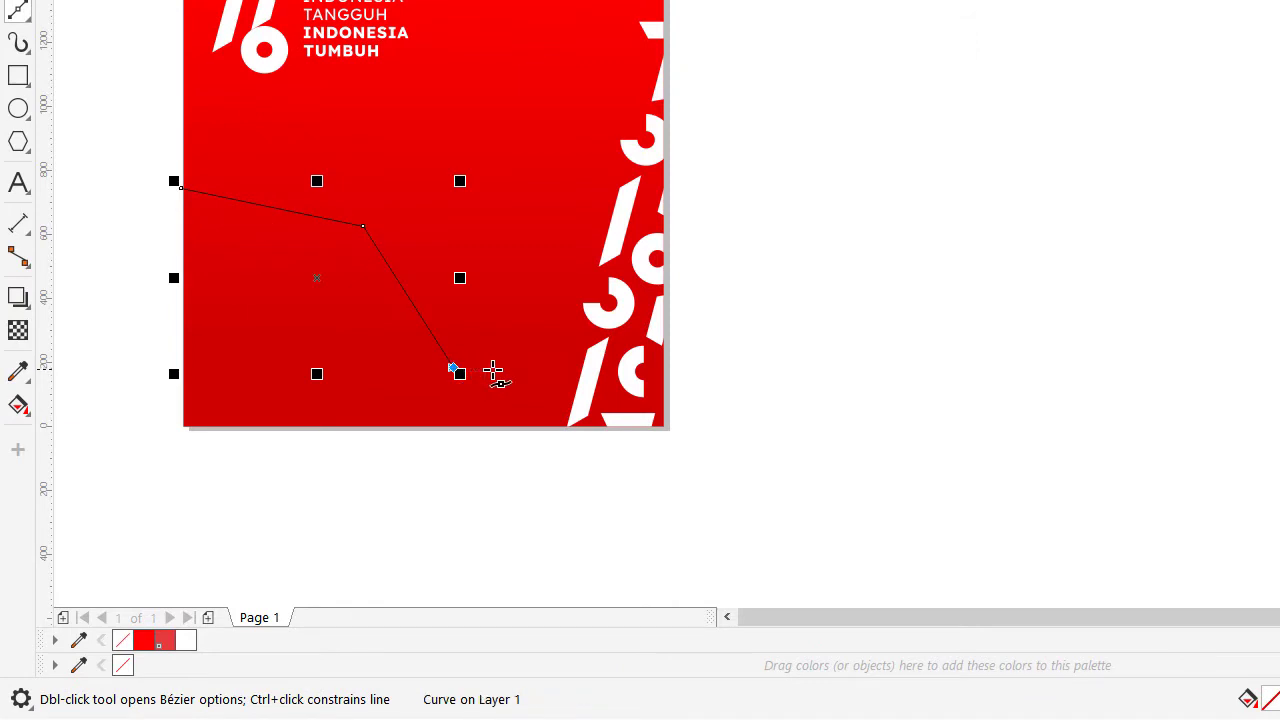
left_click(666, 389)
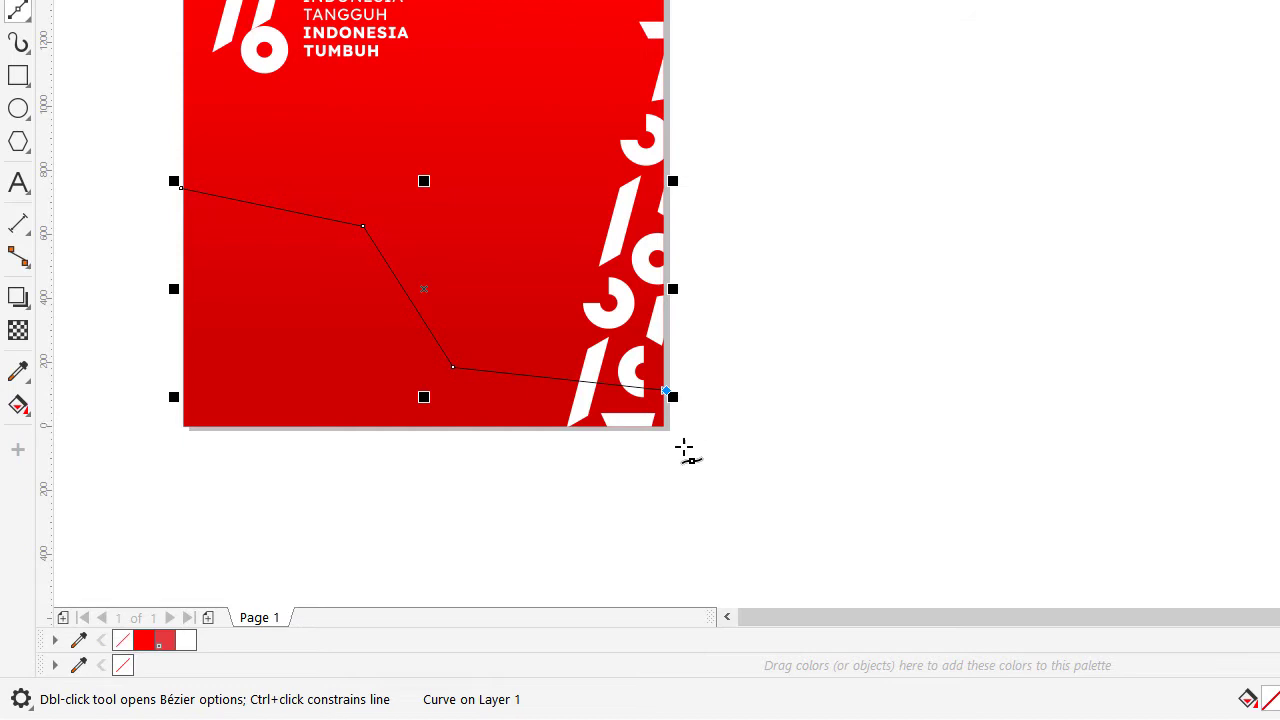
- Continue the outline below the square's lower right corner and back roughly parallel to the upper edge, closing the eight-corner shape at its start point
left_click(661, 478)
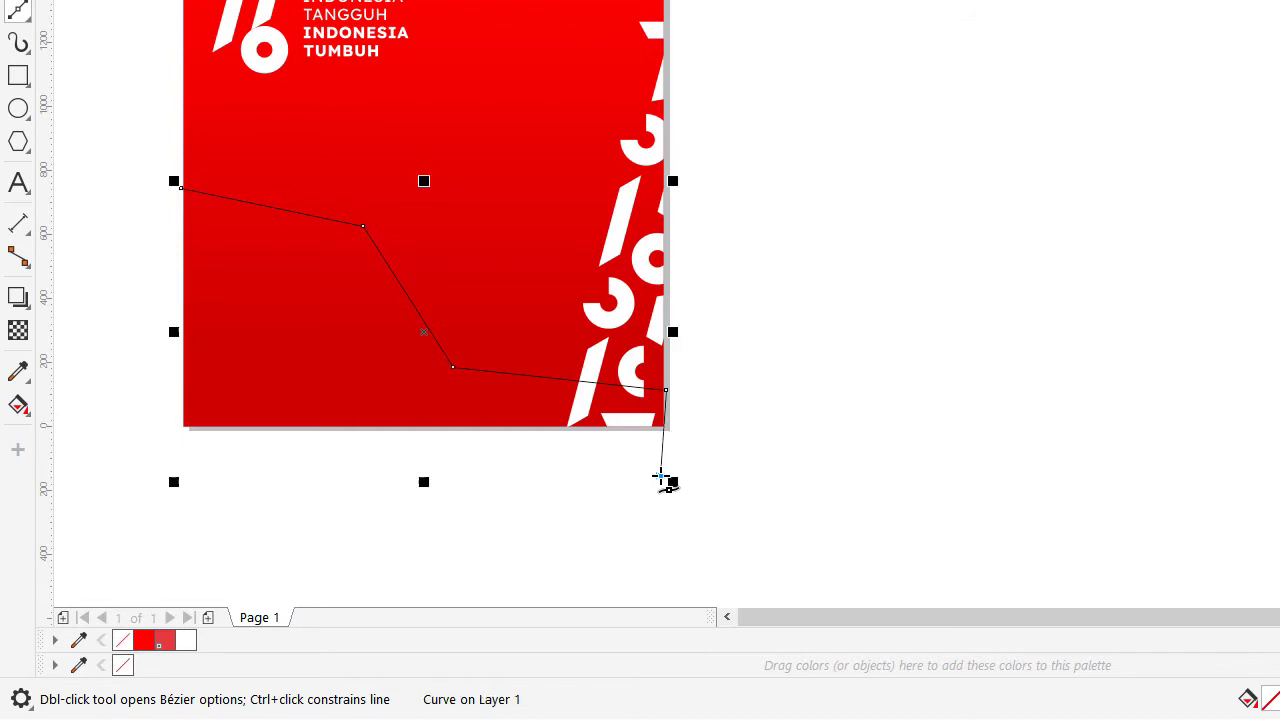
key("ctrl+z")
left_click(670, 488)
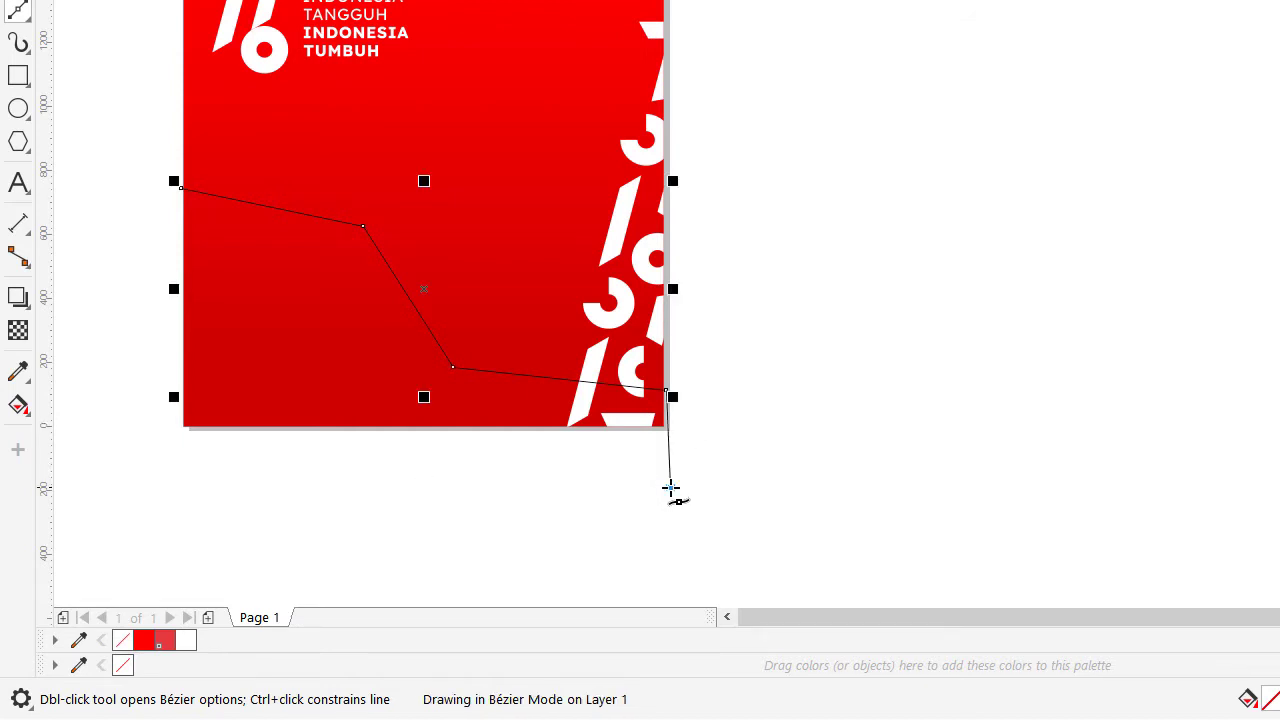
left_click(418, 452)
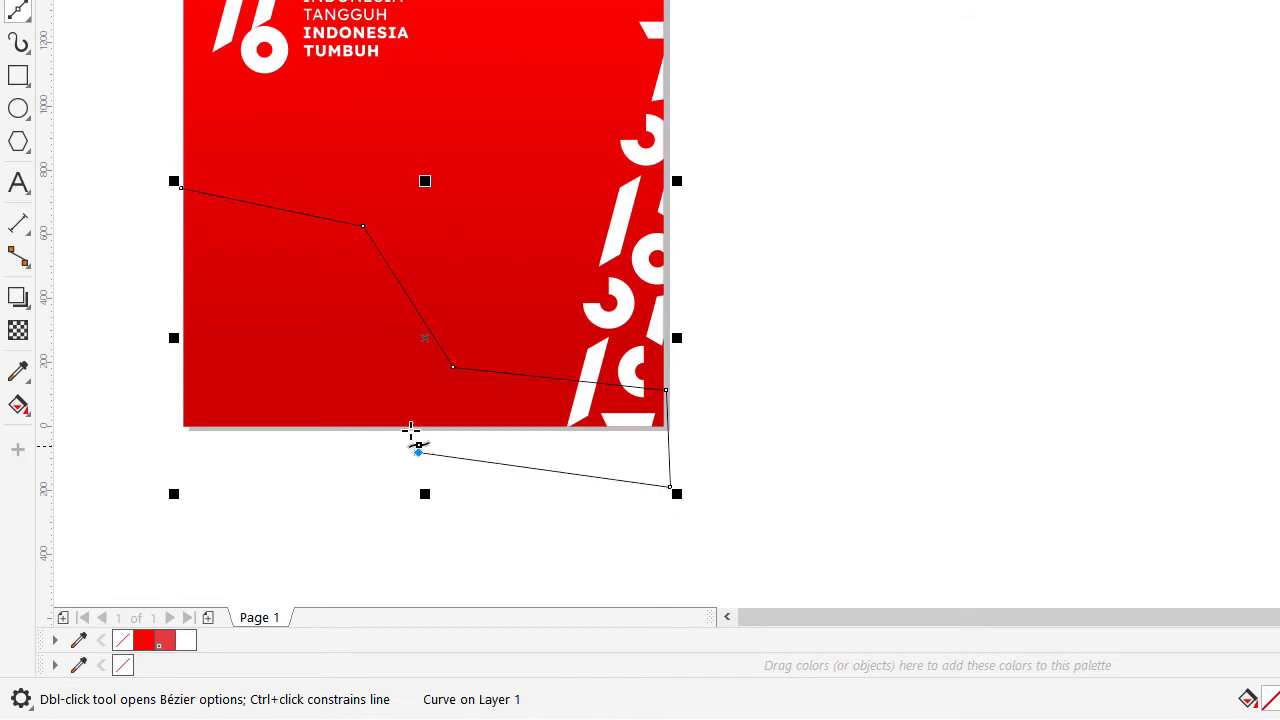
left_click(308, 284)
left_click(184, 266)
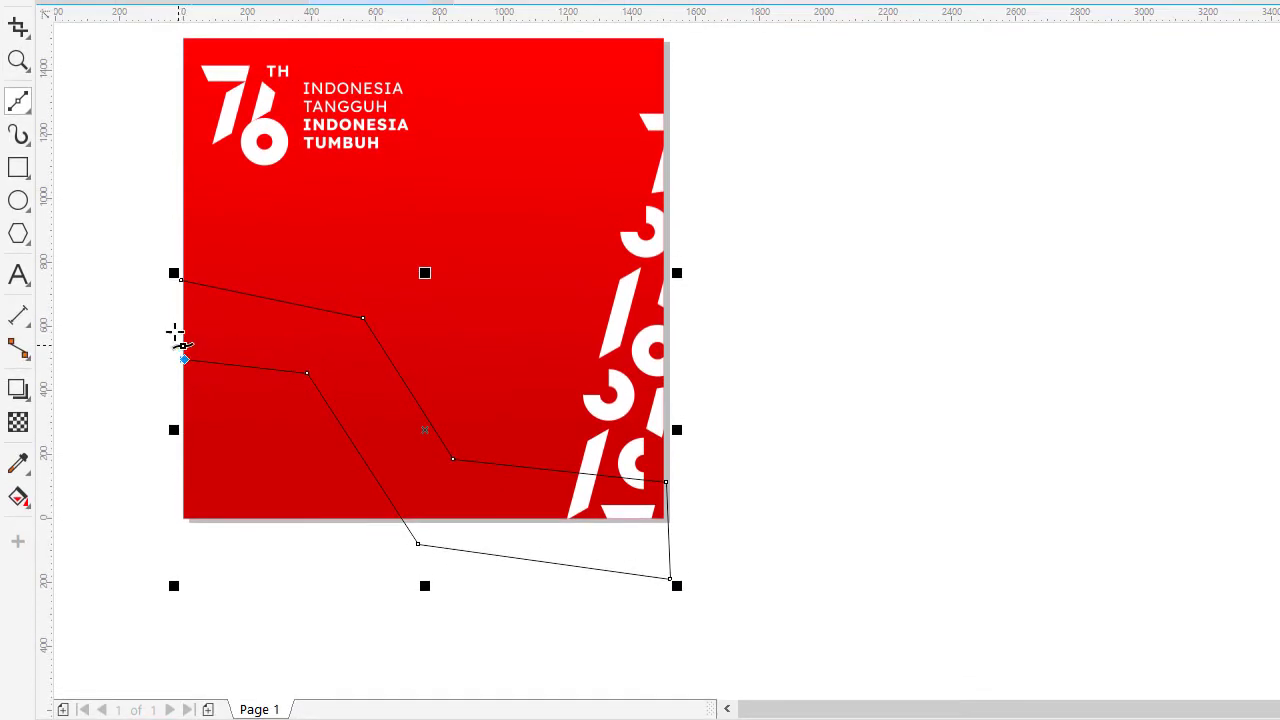
left_click(184, 282)
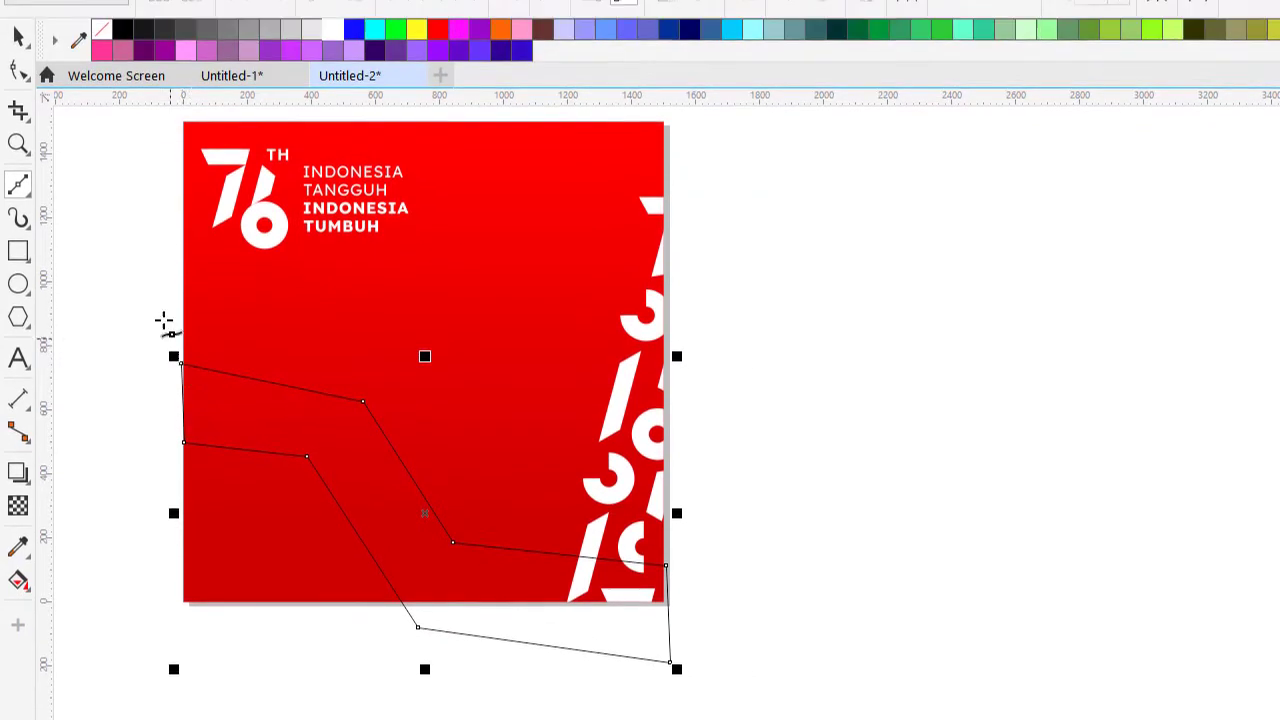
- Move the closed shape's upper left node onto the red square's left edge
left_click(19, 171)
scroll(220, 477, "up", 1)
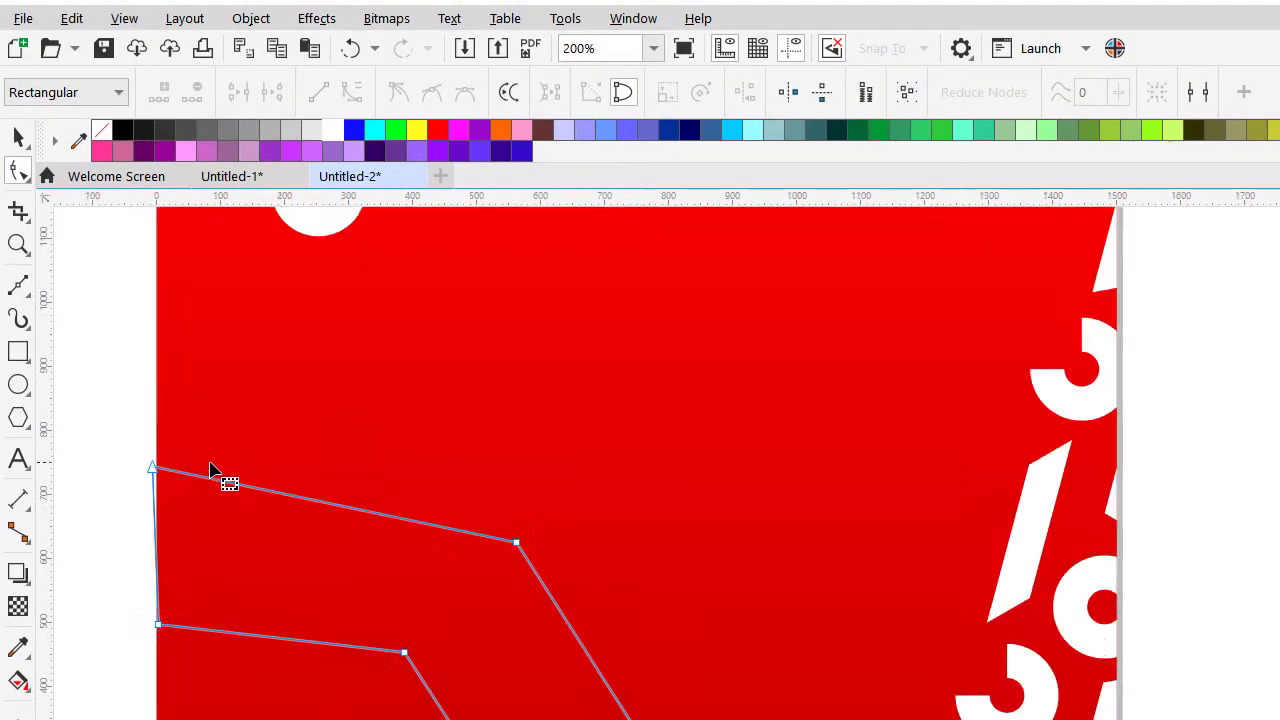
scroll(180, 506, "up", 1)
scroll(185, 505, "down", 1)
scroll(184, 505, "up", 2)
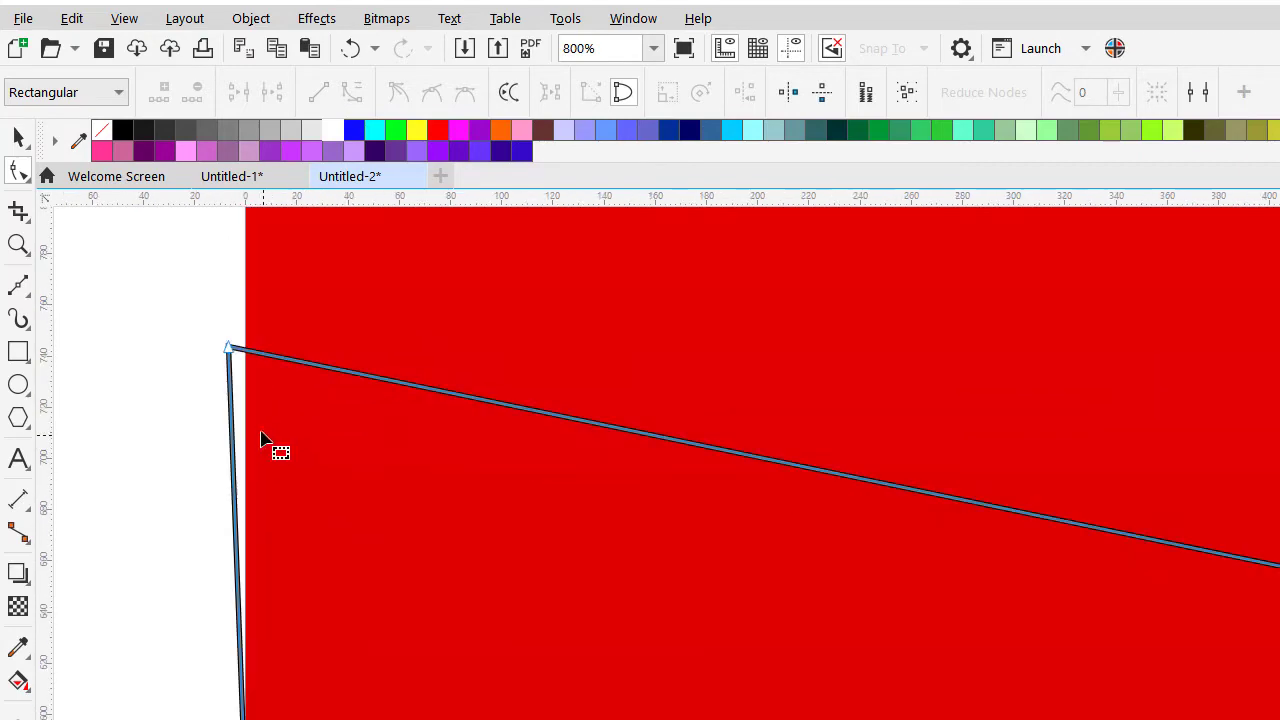
left_click_drag(226, 350, 246, 352)
scroll(252, 395, "down", 3)
scroll(586, 492, "up", 1)
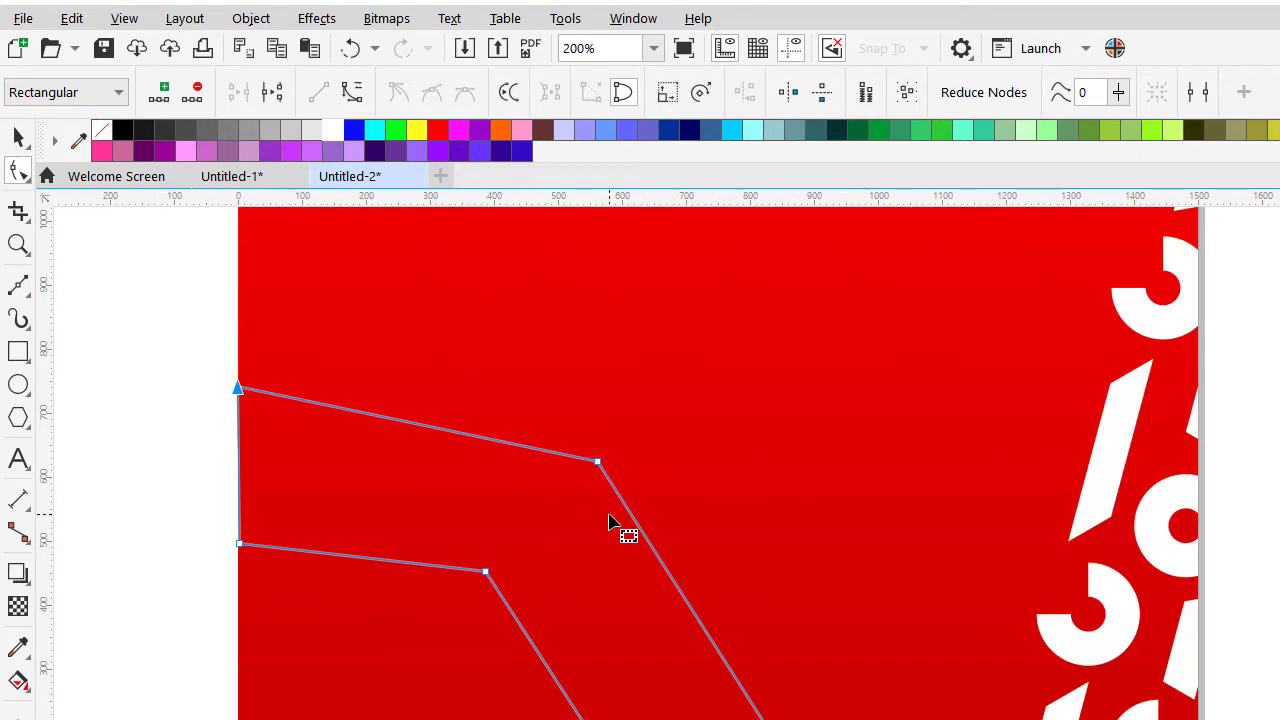
- Convert the upper edge's left segment to a curve and delete the corner node where it turns steeply downward
scroll(612, 520, "down", 1)
scroll(555, 472, "up", 1)
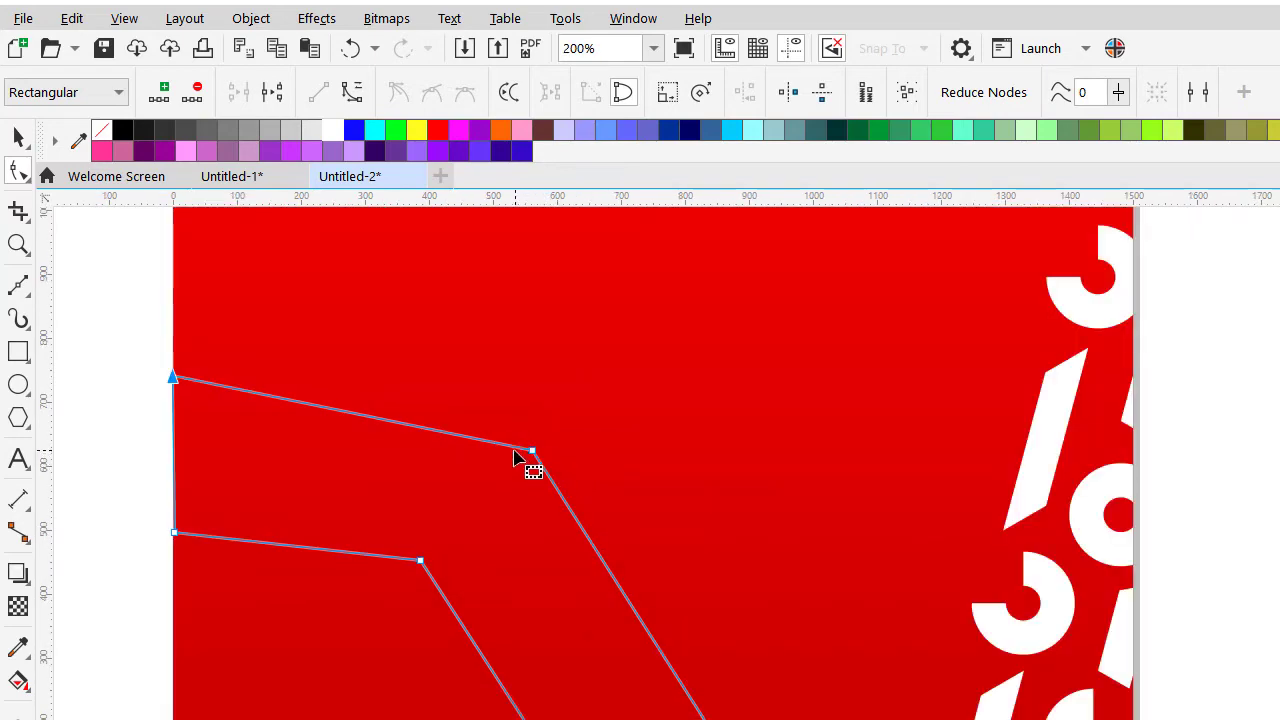
scroll(495, 452, "up", 1)
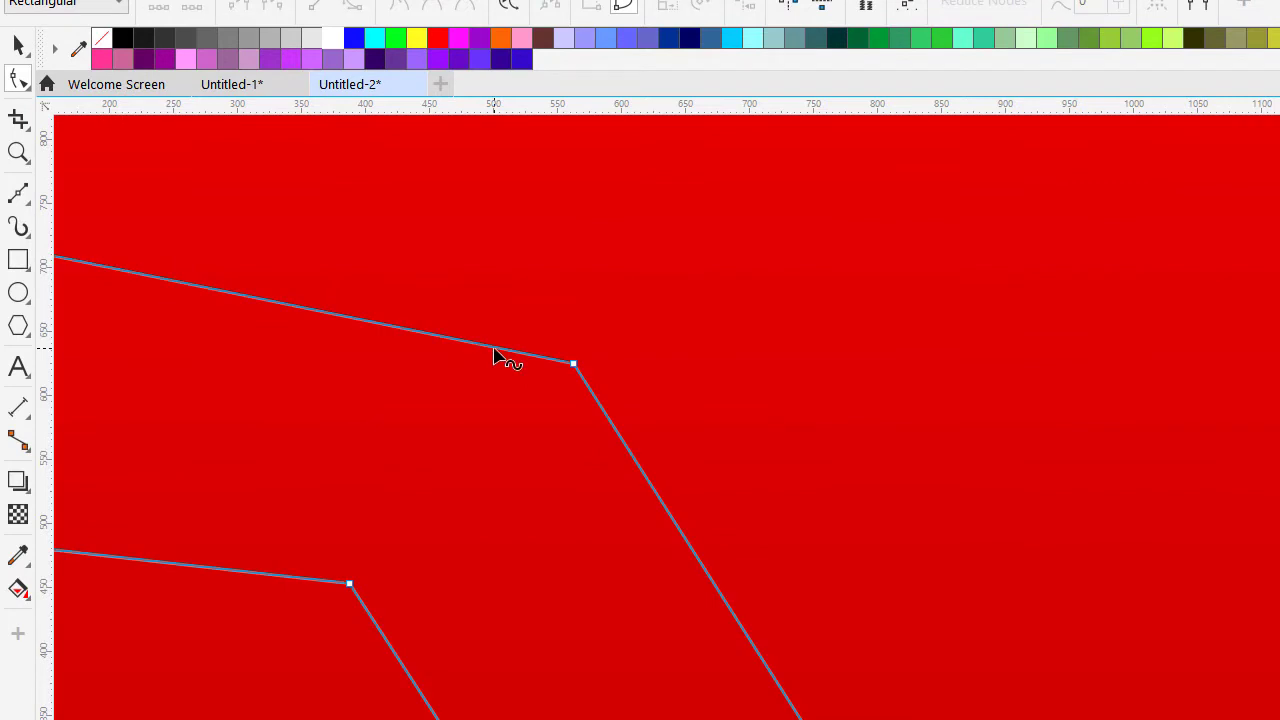
left_click(494, 348)
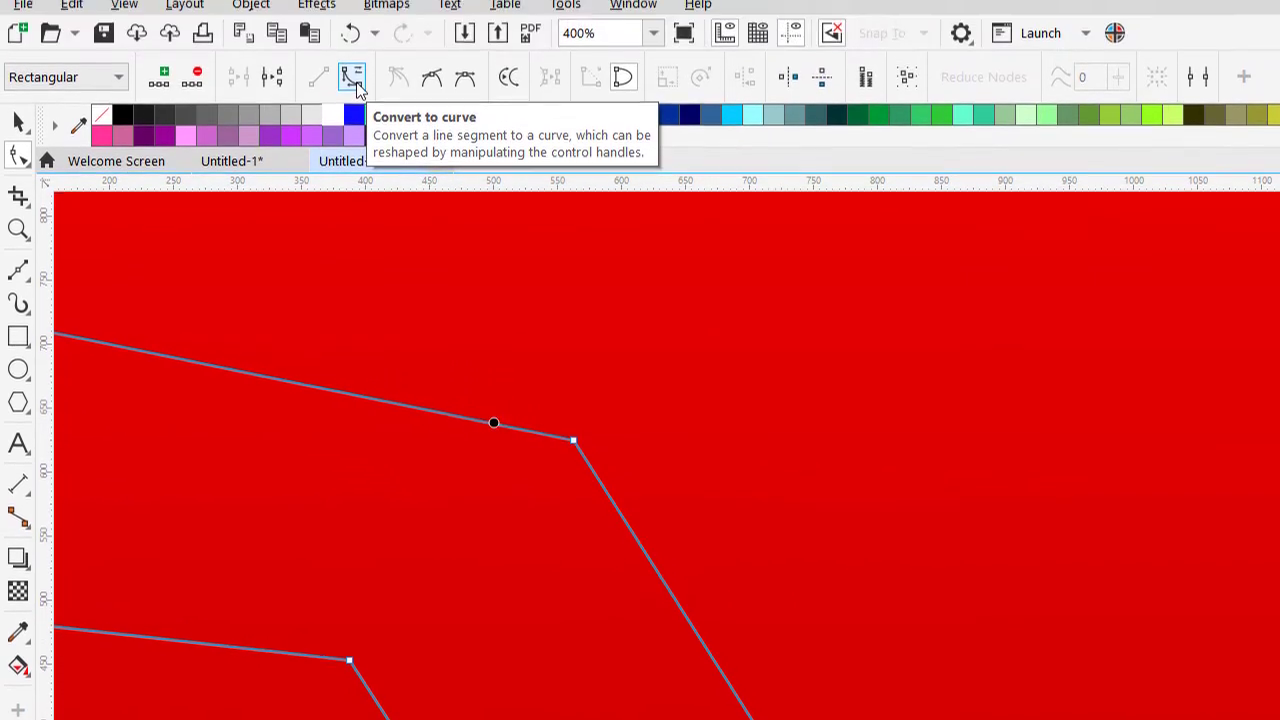
left_click(352, 92)
scroll(566, 418, "down", 2)
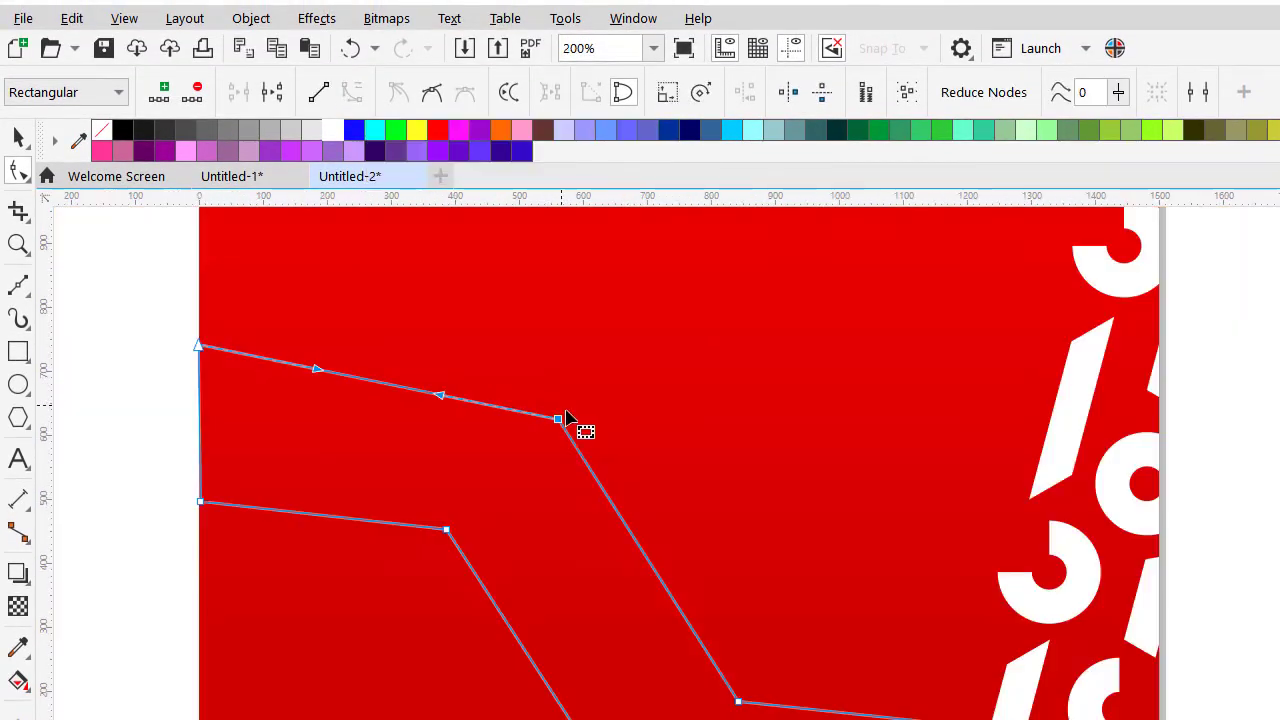
scroll(545, 418, "up", 2)
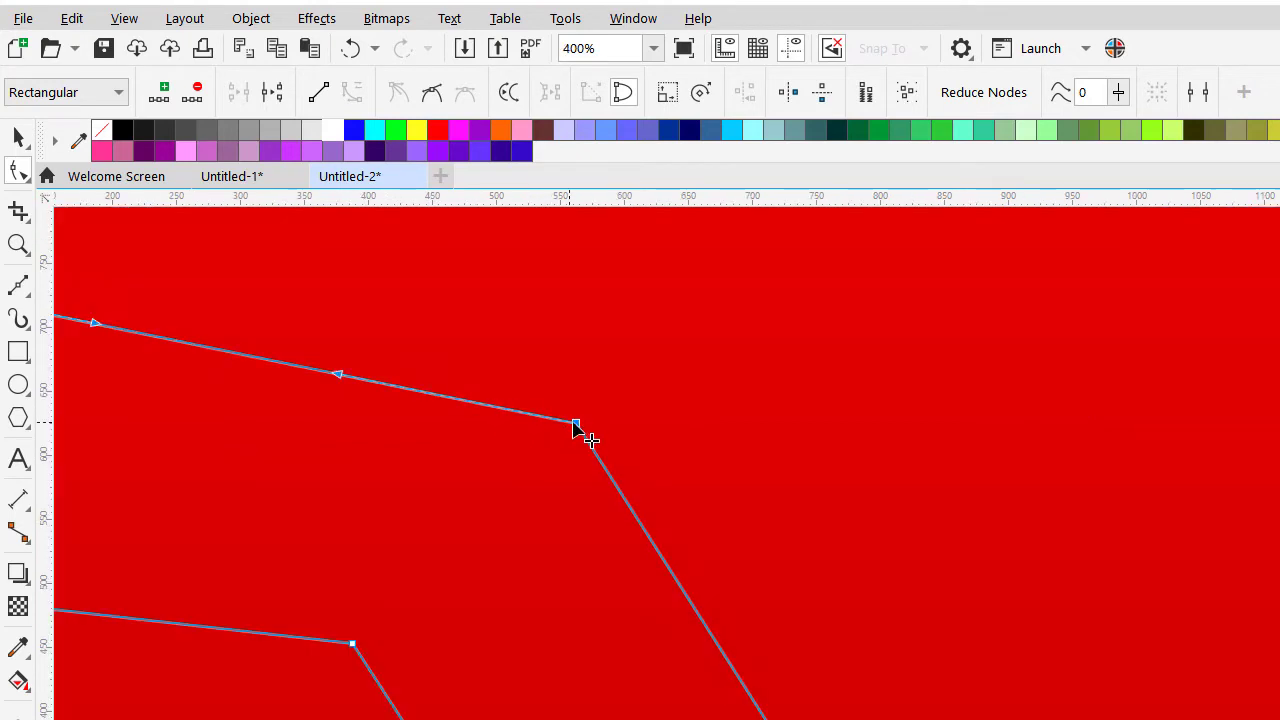
scroll(576, 424, "up", 4)
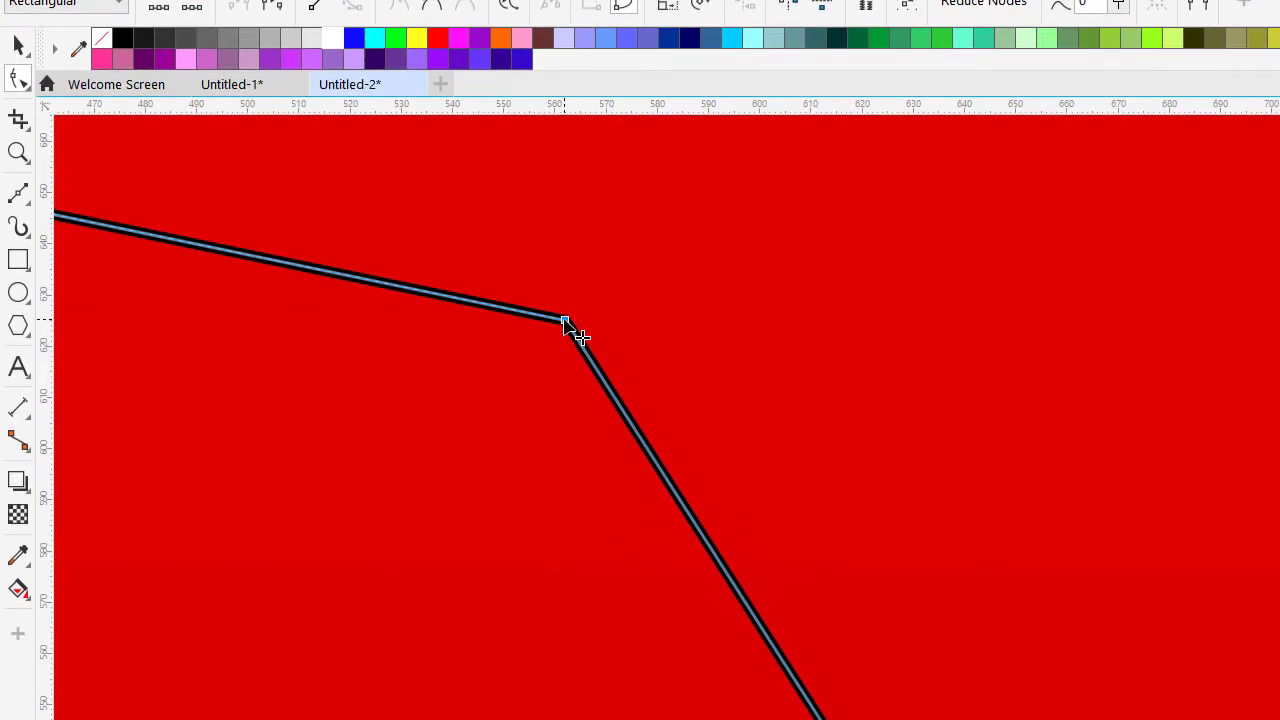
scroll(564, 412, "down", 1)
scroll(563, 323, "down", 7)
scroll(614, 360, "up", 2)
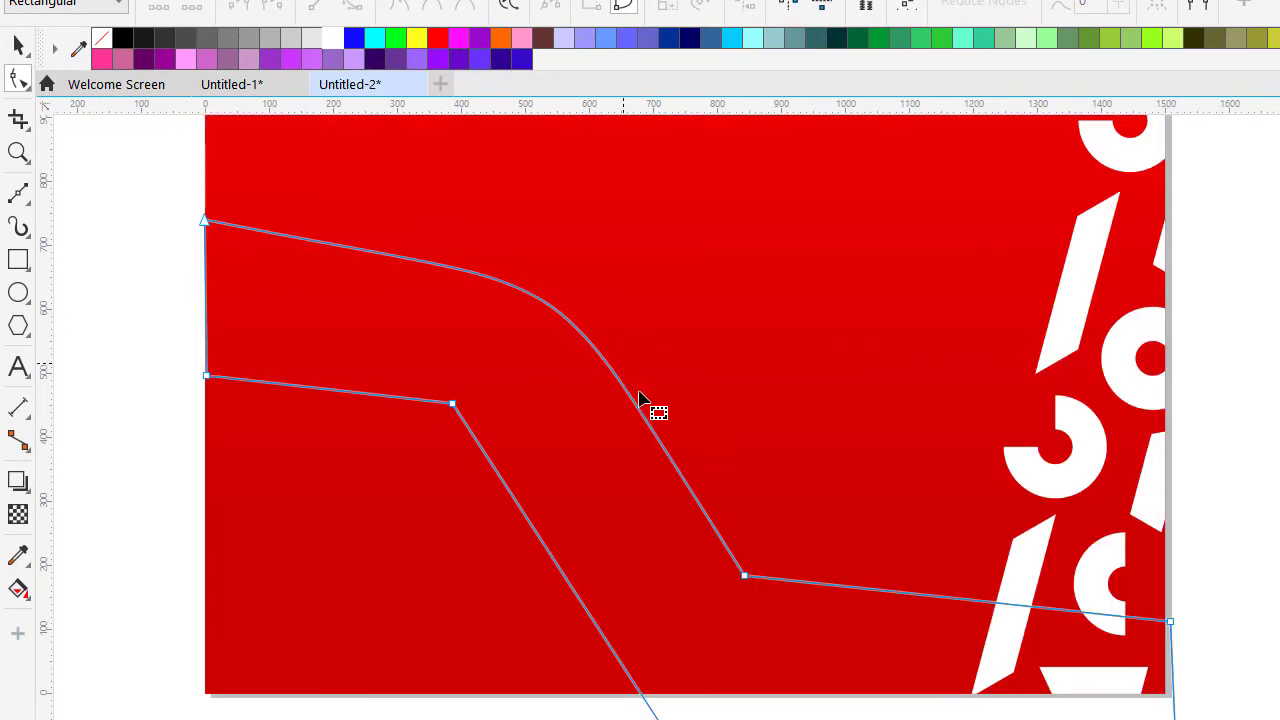
- Convert the upper edge's right segment to a curve and delete the remaining inner corner node on that edge
left_click_drag(751, 540, 606, 438)
scroll(639, 466, "up", 2)
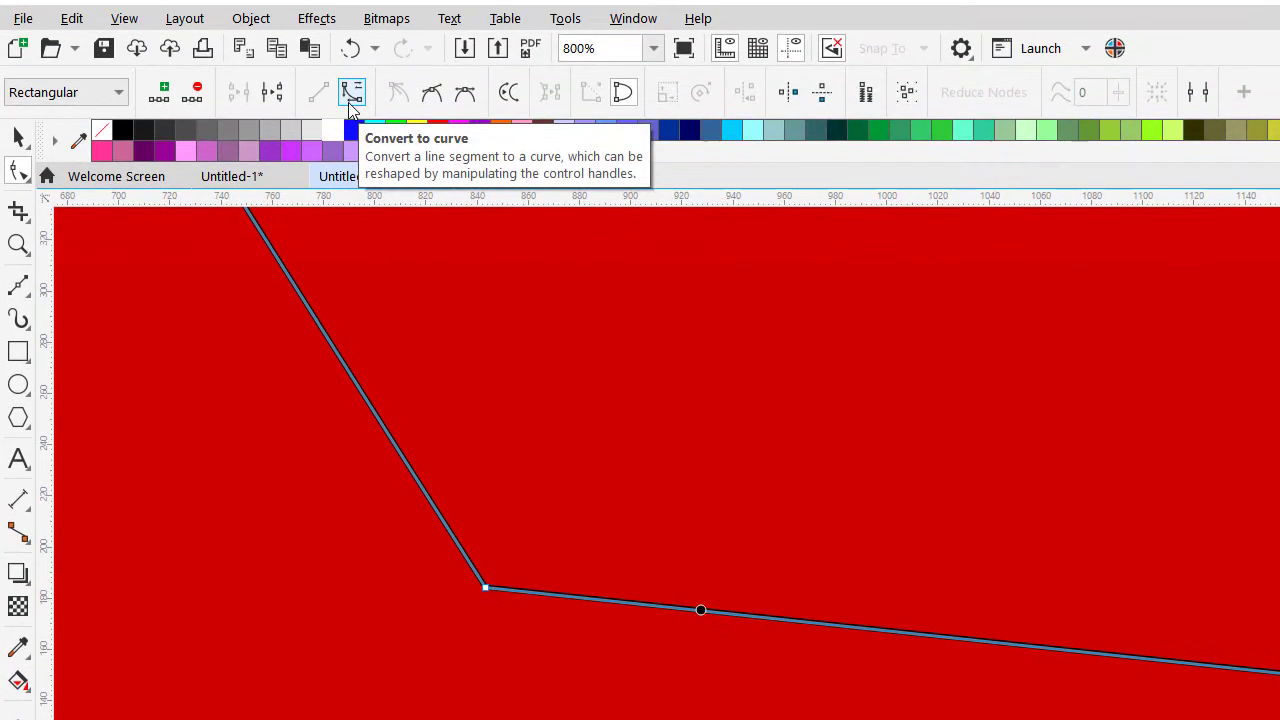
left_click(352, 92)
scroll(578, 505, "down", 1)
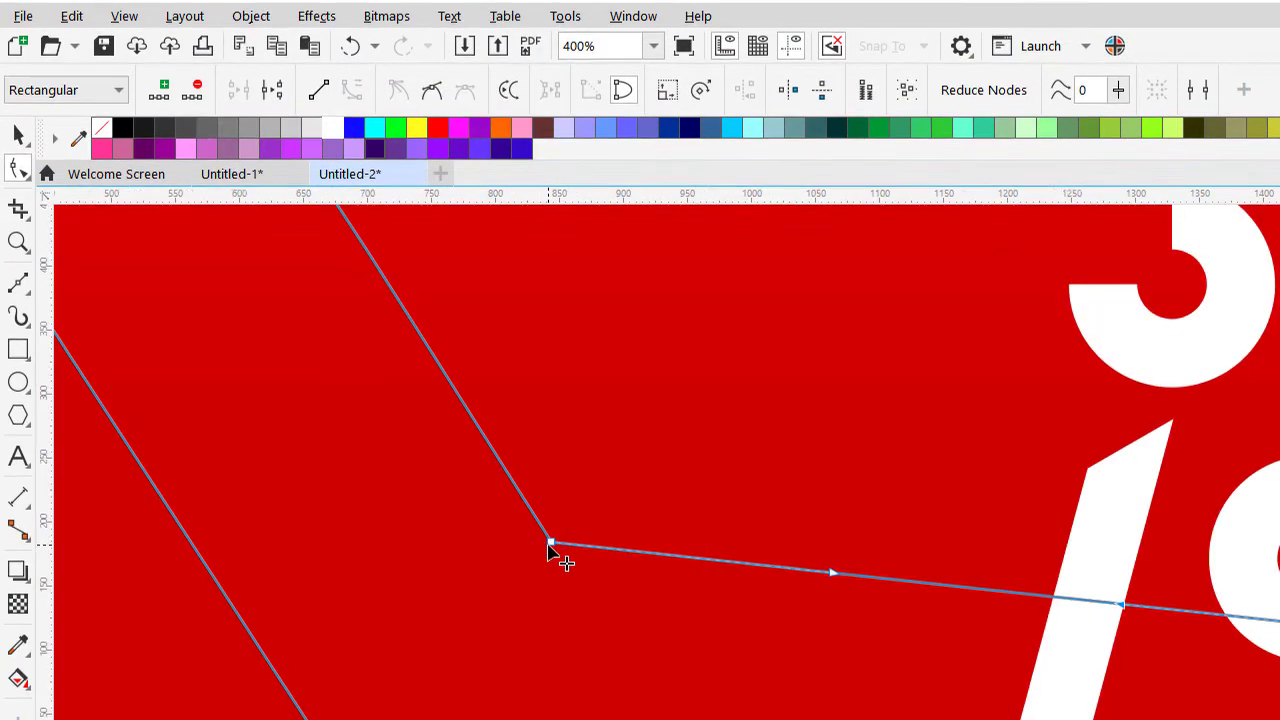
scroll(555, 548, "up", 1)
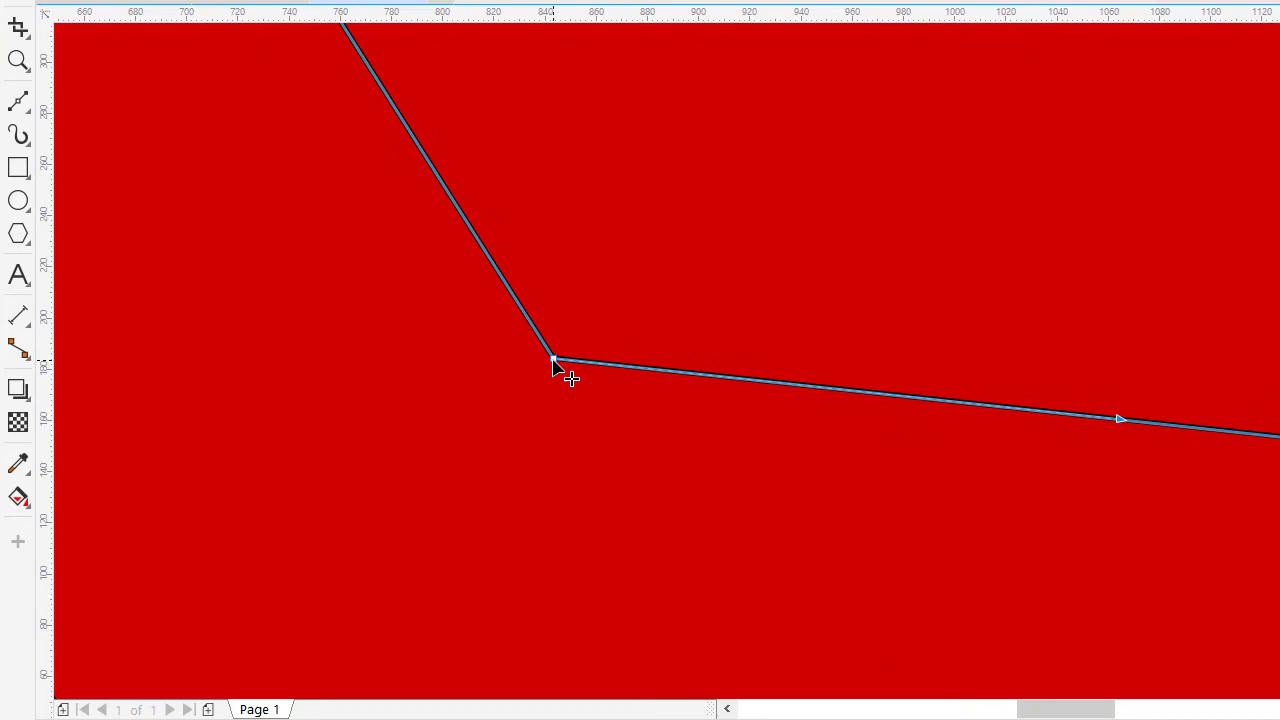
scroll(553, 363, "down", 3)
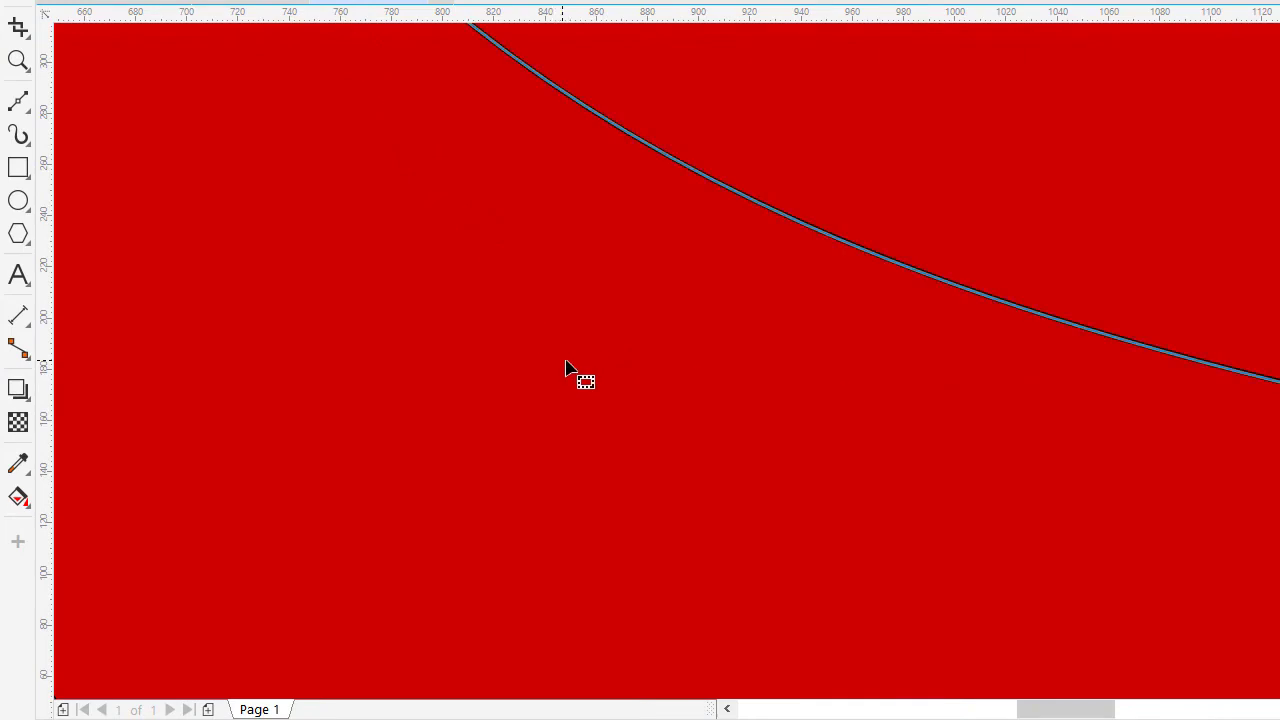
scroll(549, 330, "up", 1)
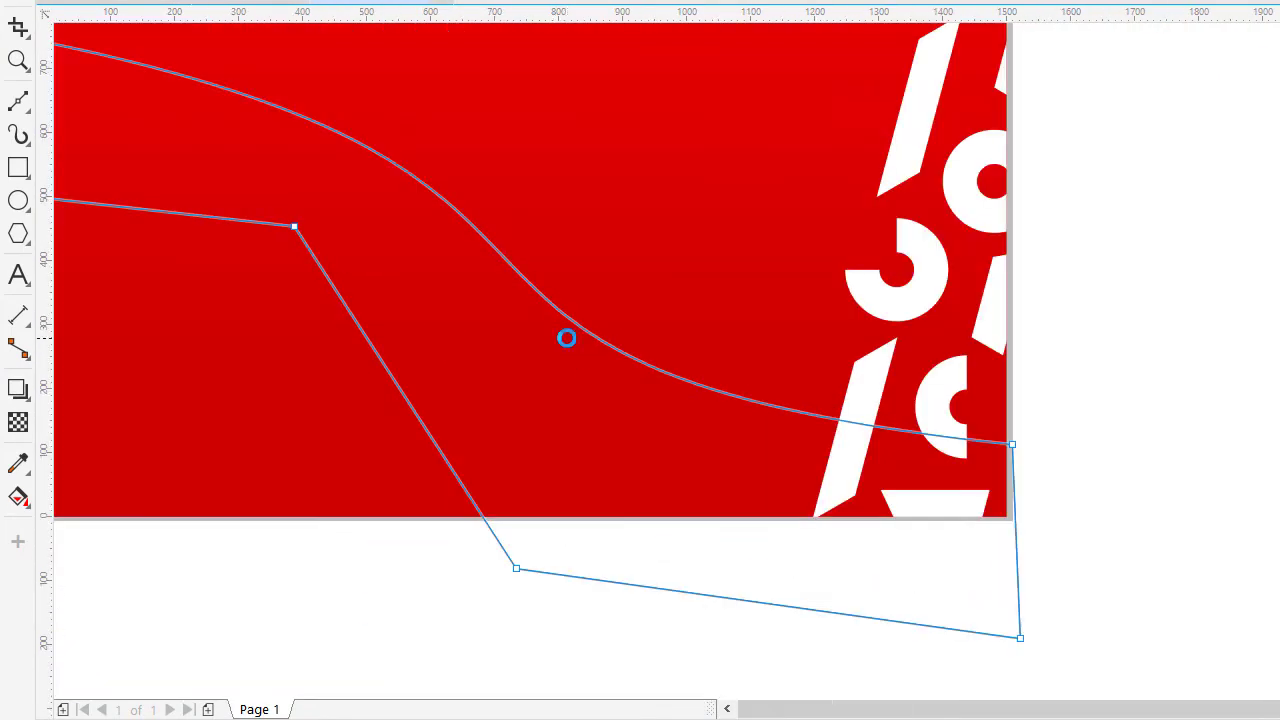
scroll(554, 334, "down", 1)
scroll(470, 330, "up", 1)
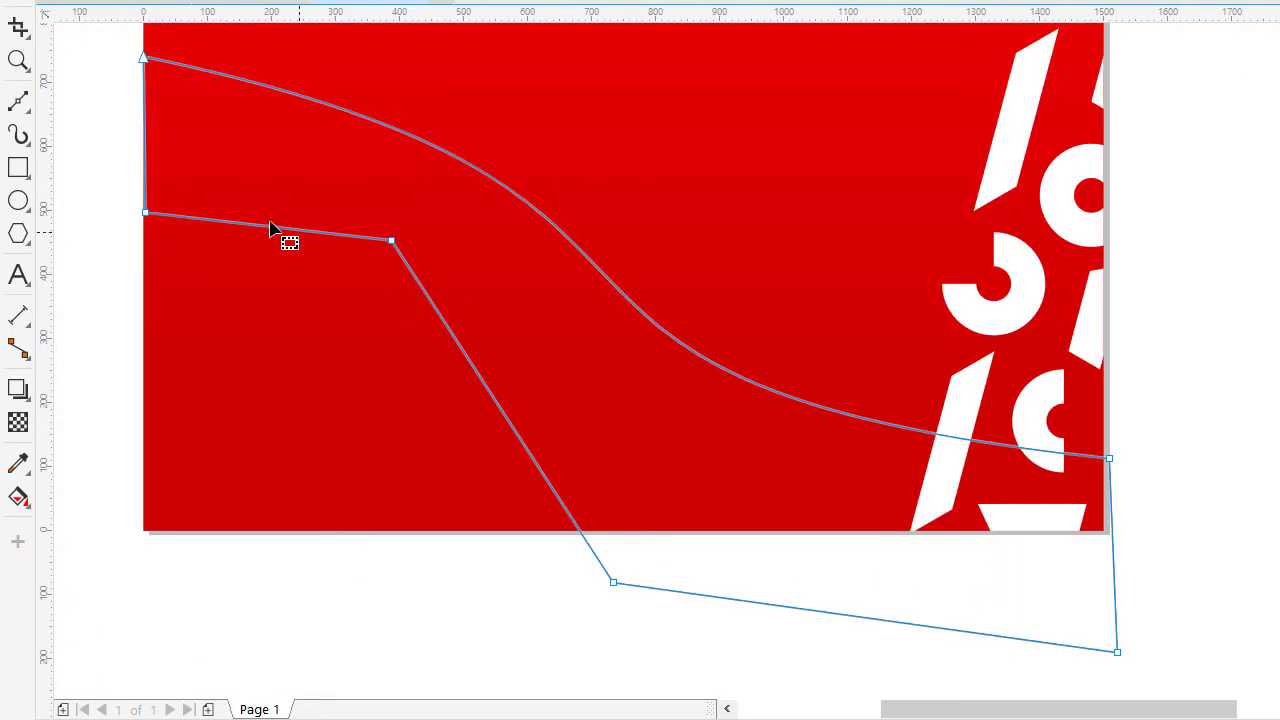
- Convert the lower edge's left segment to a curve and delete its first inner corner node
scroll(260, 230, "up", 2)
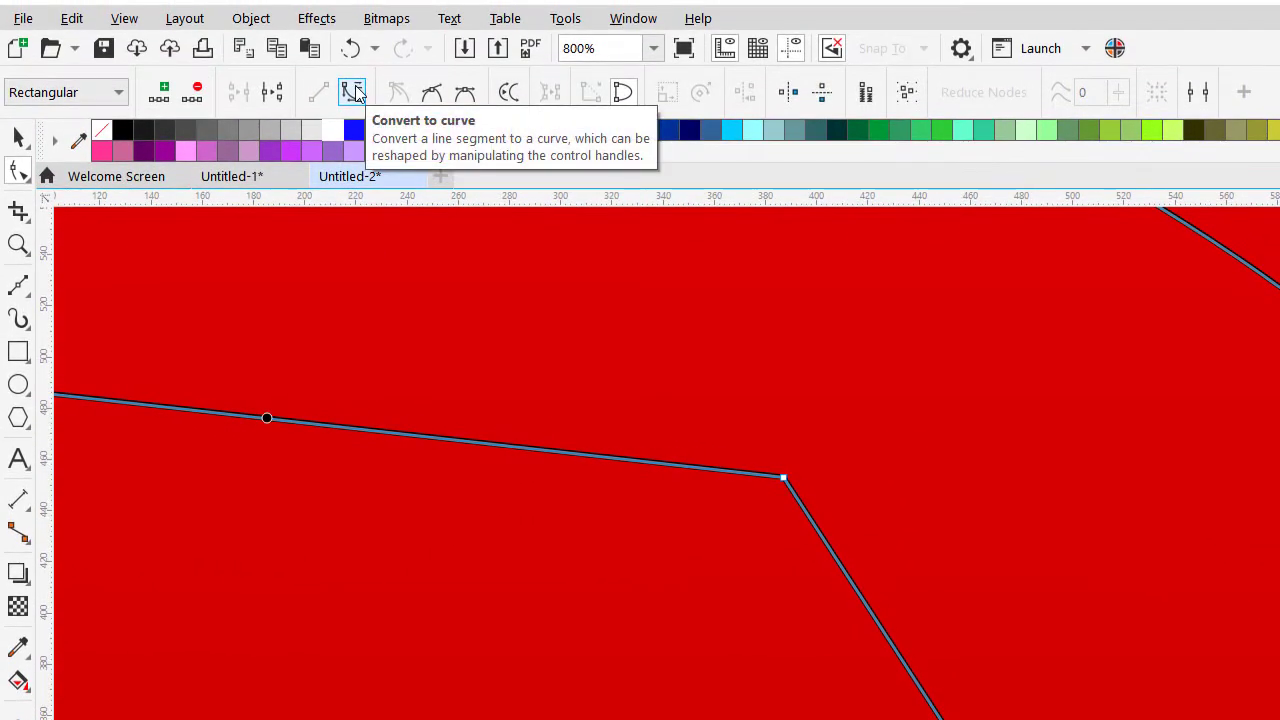
left_click(353, 91)
scroll(543, 400, "down", 3)
scroll(598, 385, "up", 1)
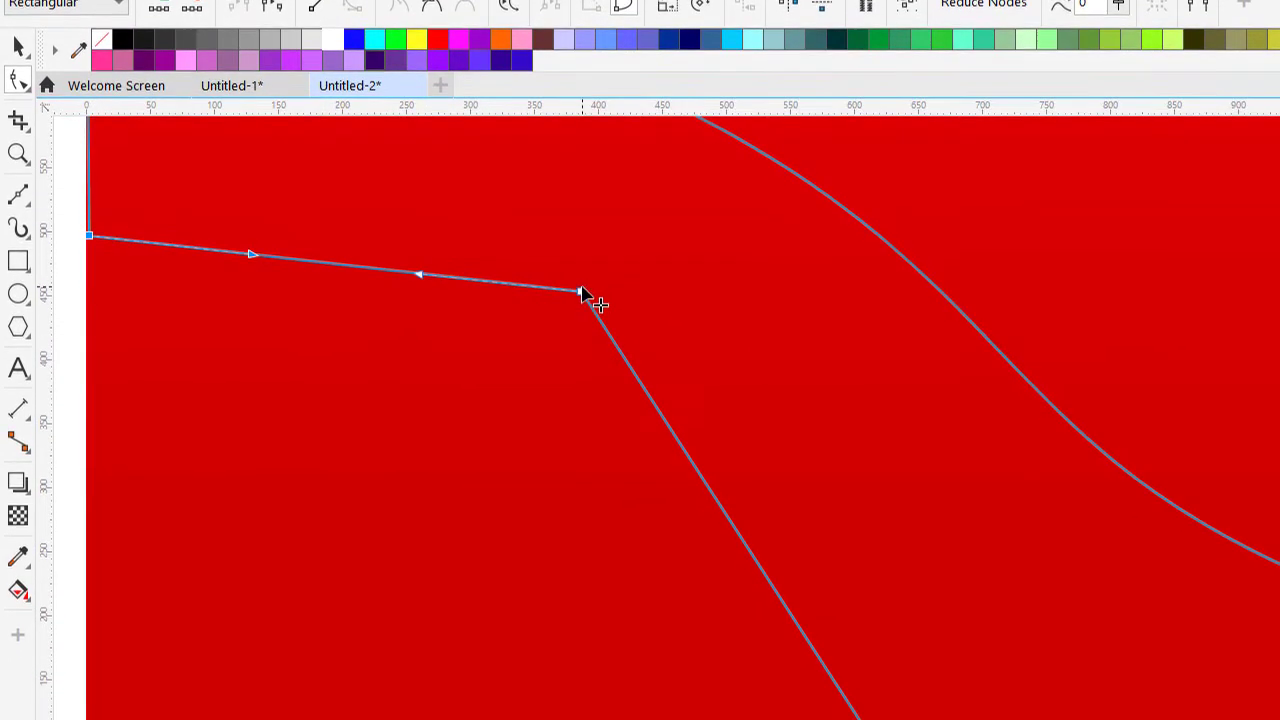
double_click(593, 364)
scroll(630, 430, "down", 3)
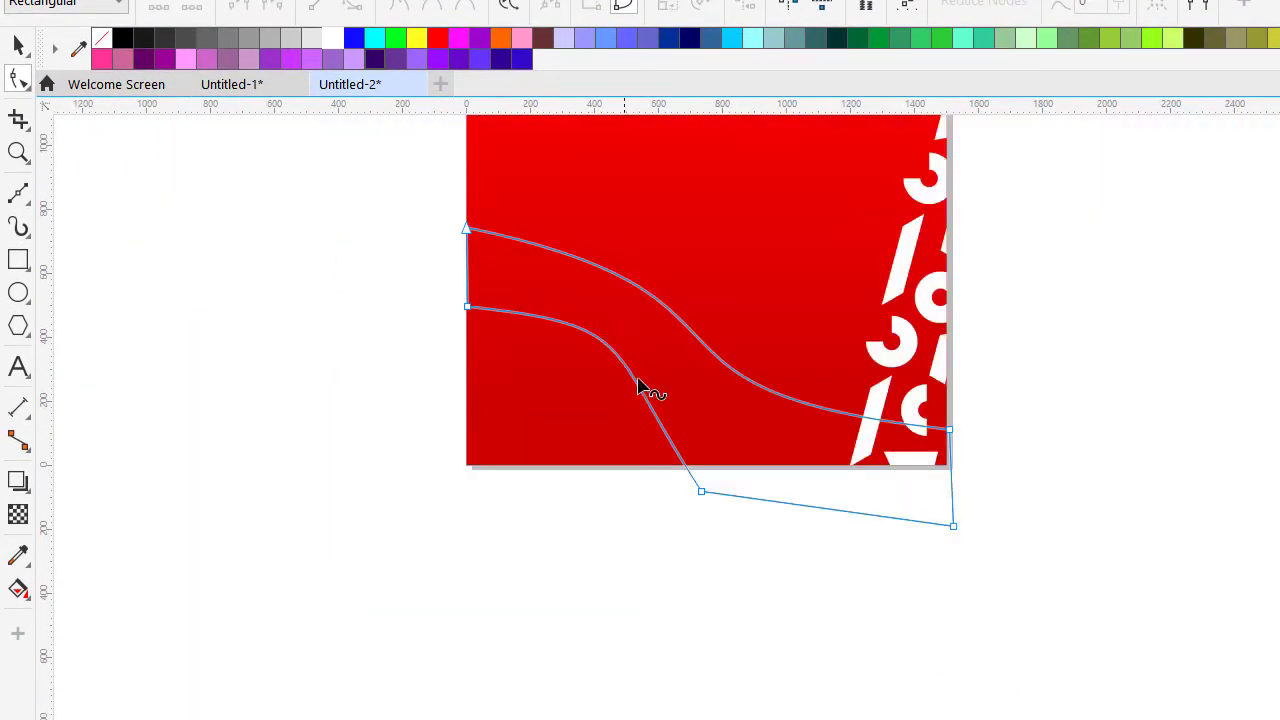
- Convert the lower edge's right segment to a curve and delete the corner node below the square
scroll(688, 432, "up", 1)
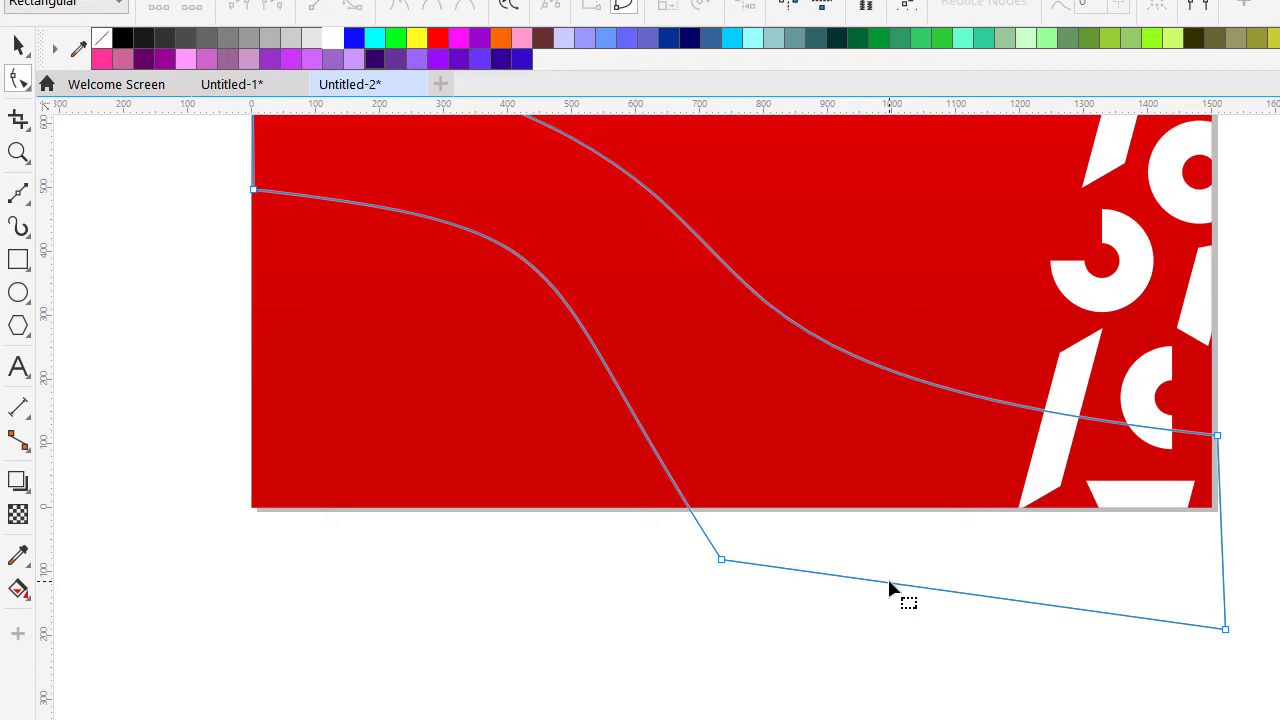
scroll(829, 591, "up", 1)
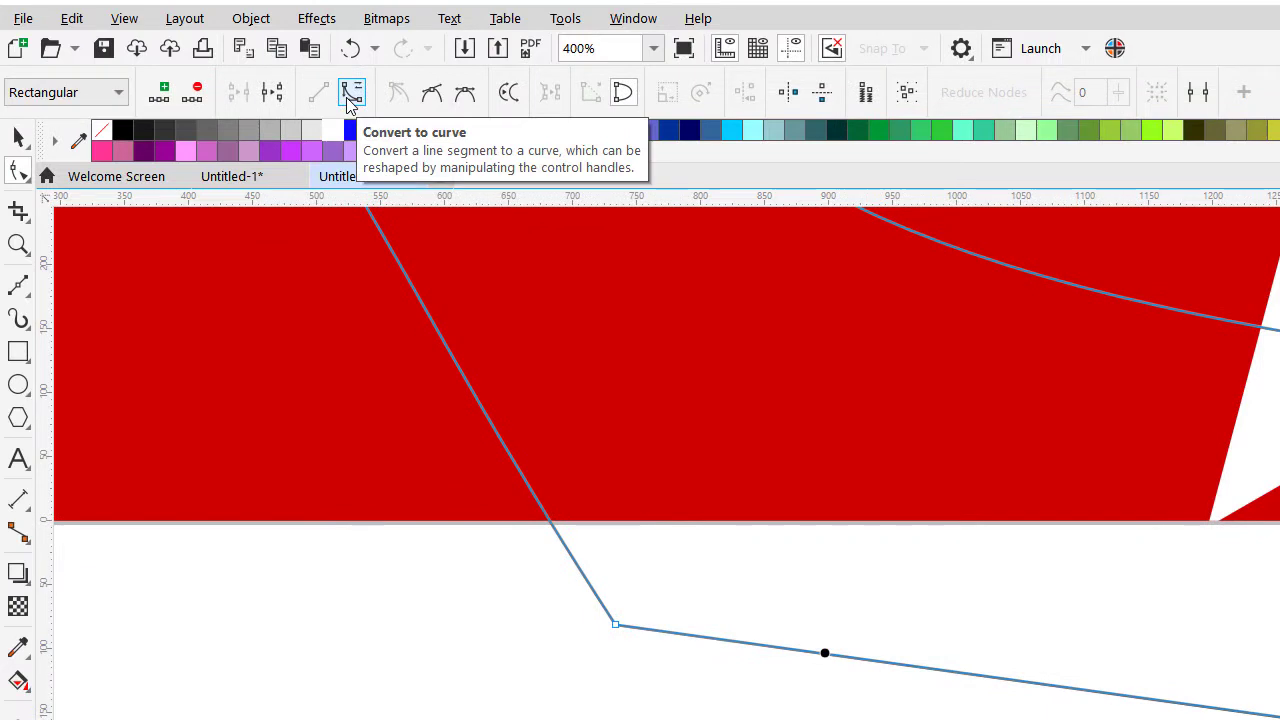
left_click(350, 95)
scroll(606, 516, "down", 1)
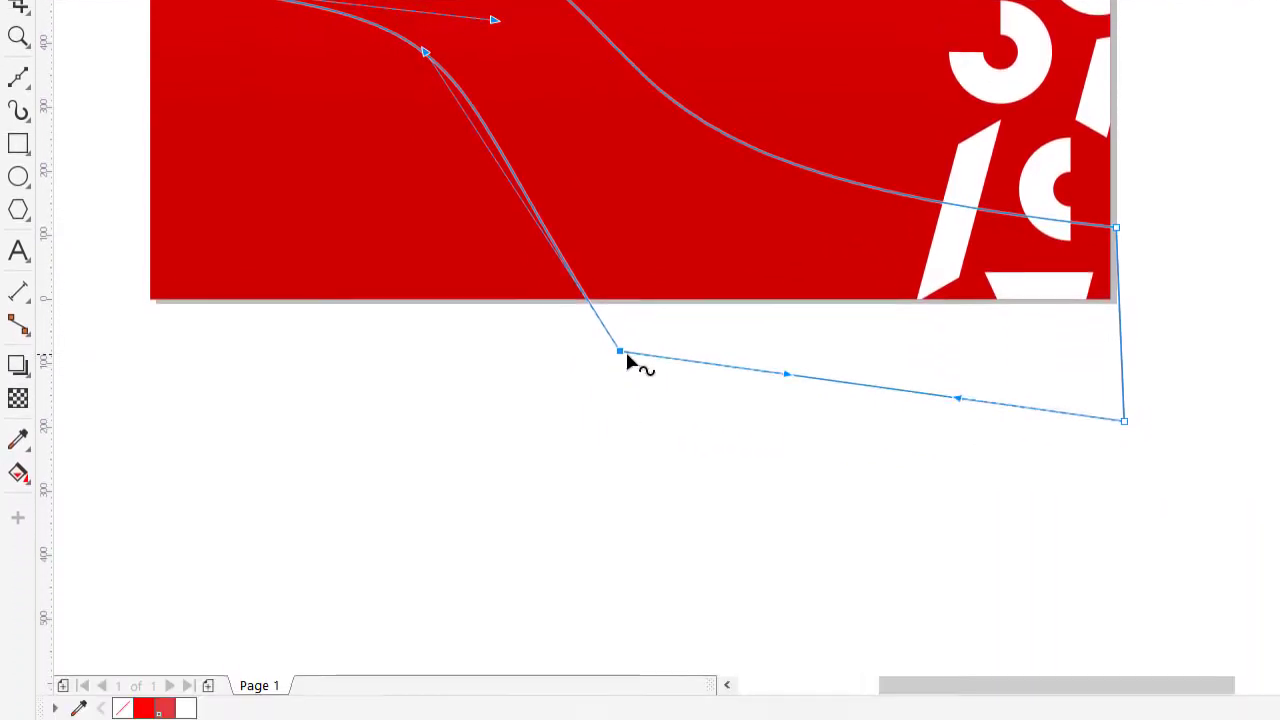
double_click(620, 353)
- Move the shape's lower right node slightly up and inward, nearly in line with the square's right edge
scroll(631, 355, "down", 1)
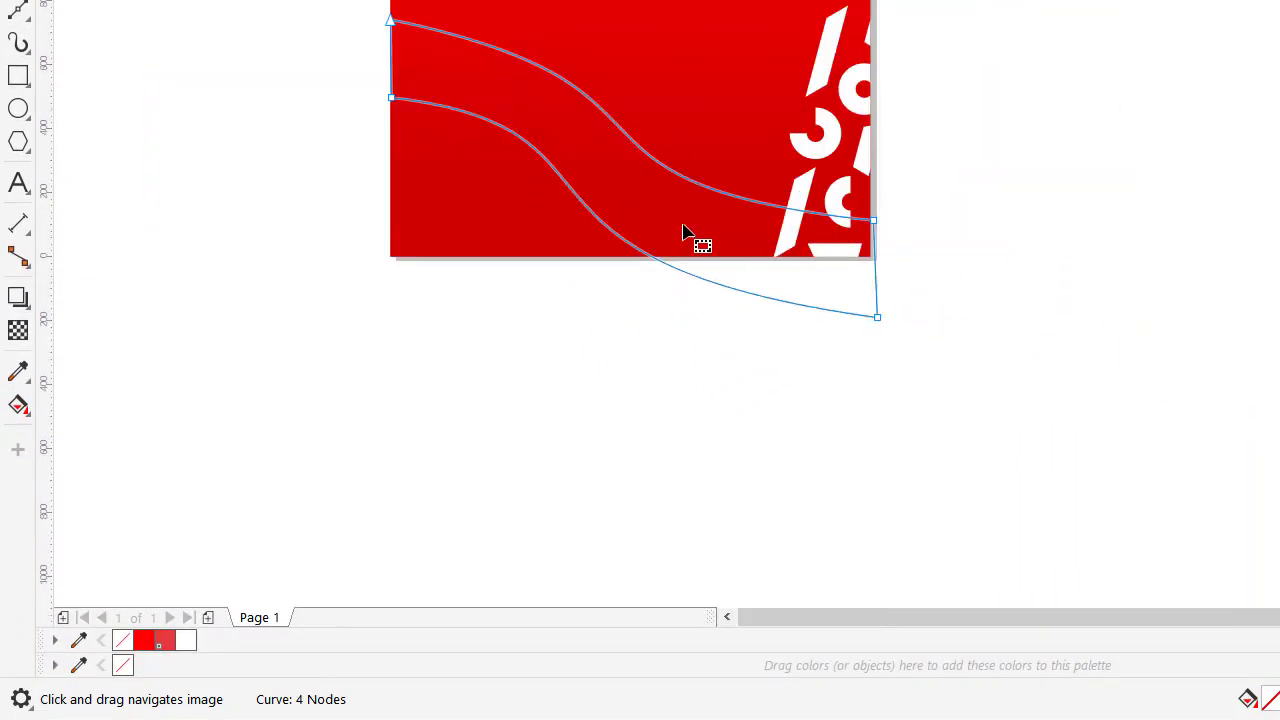
scroll(830, 315, "up", 1)
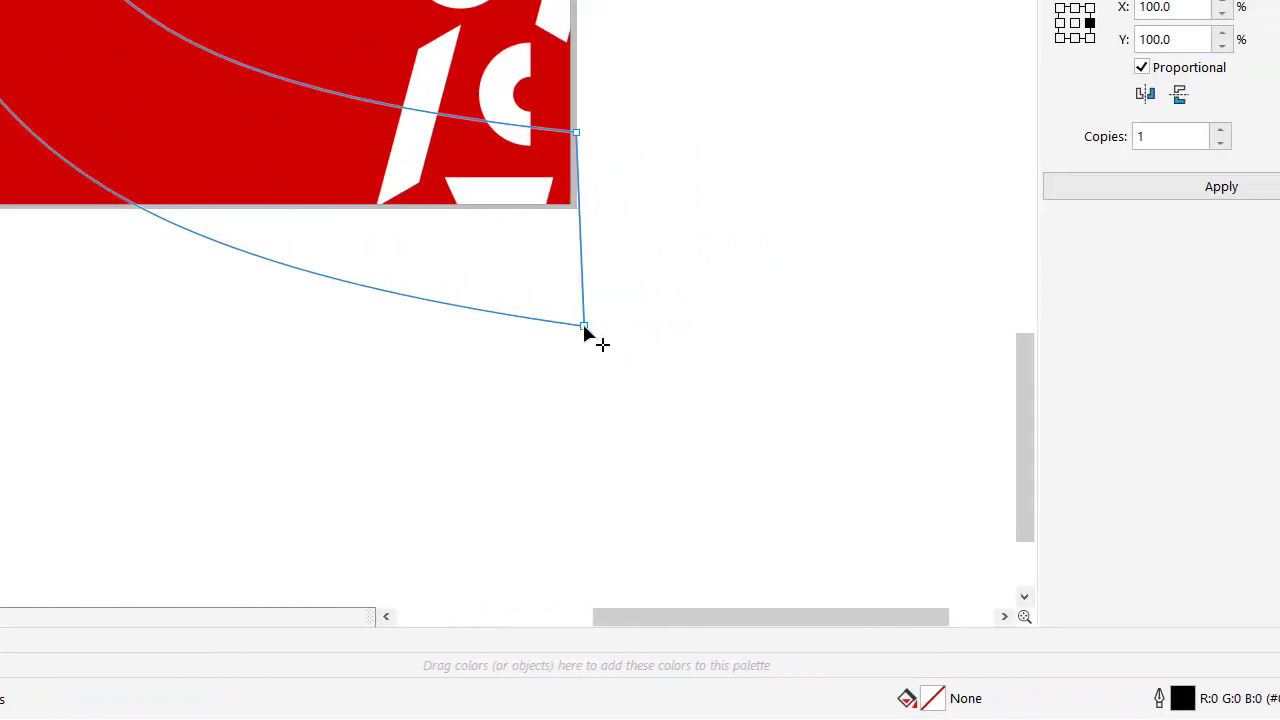
left_click_drag(584, 327, 575, 310)
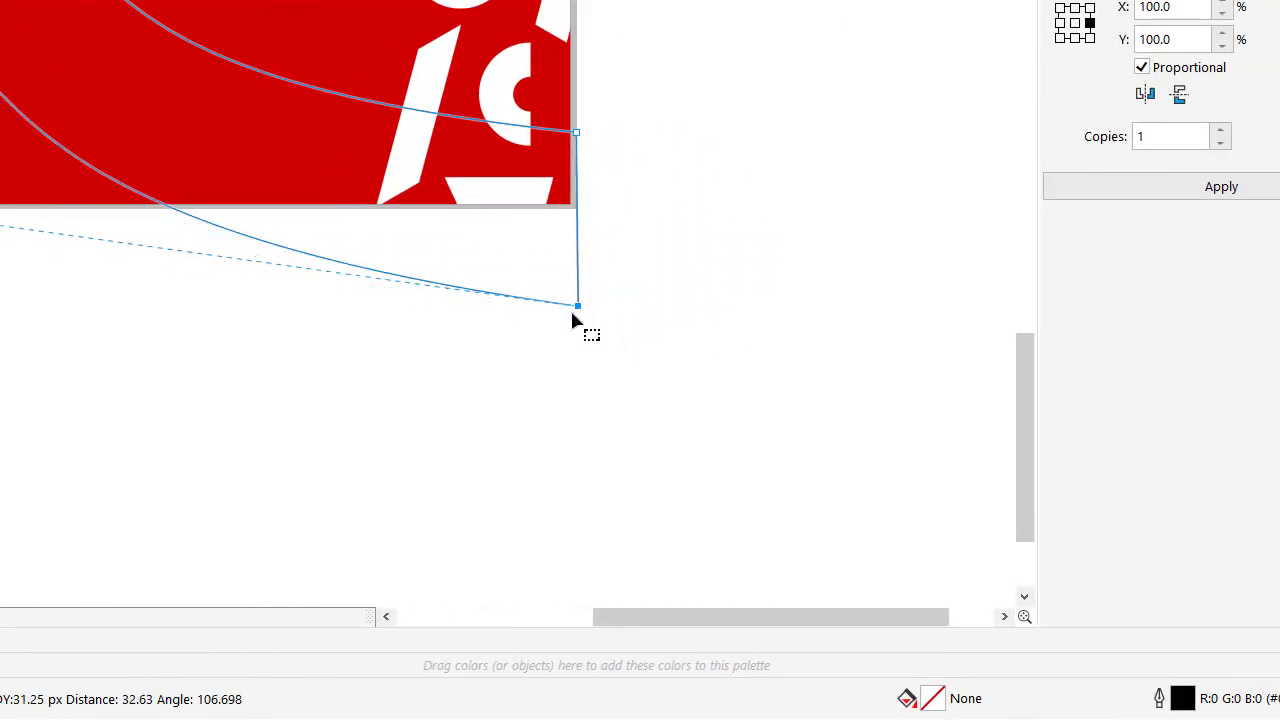
- Move the curved shape's lower left node down along the square's left edge to a height of about 275 px
scroll(575, 312, "down", 1)
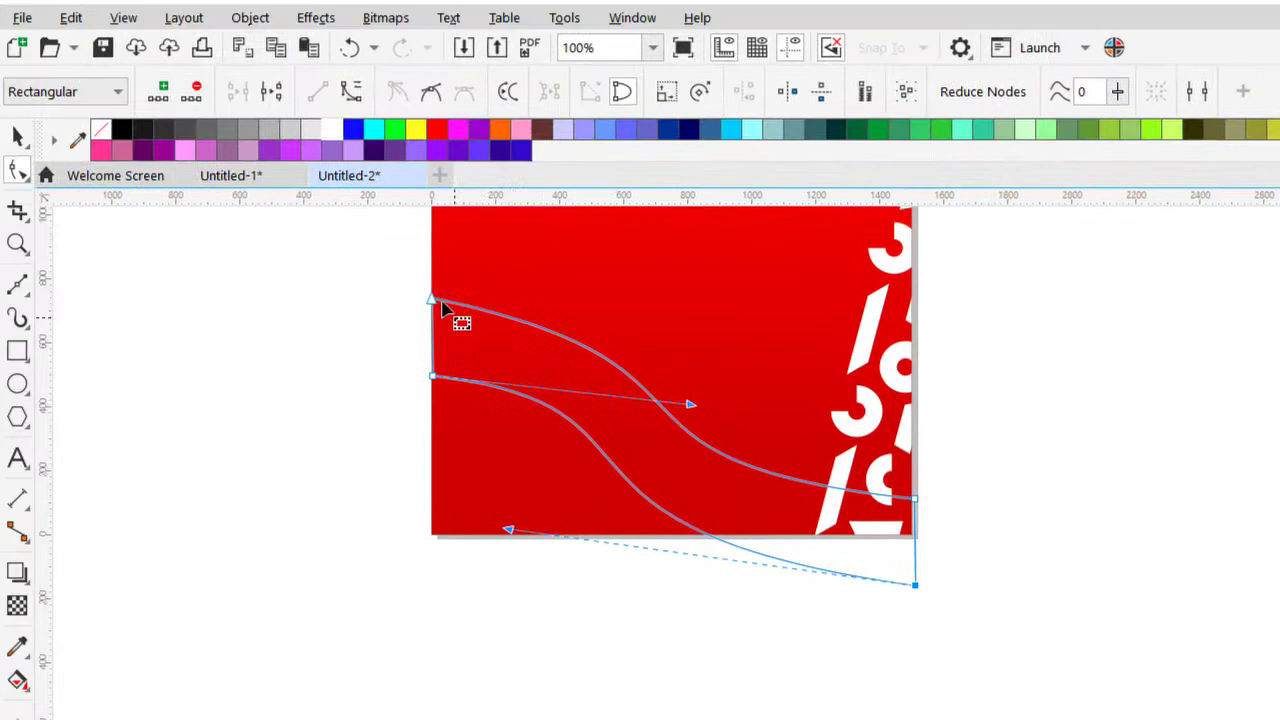
left_click(100, 27)
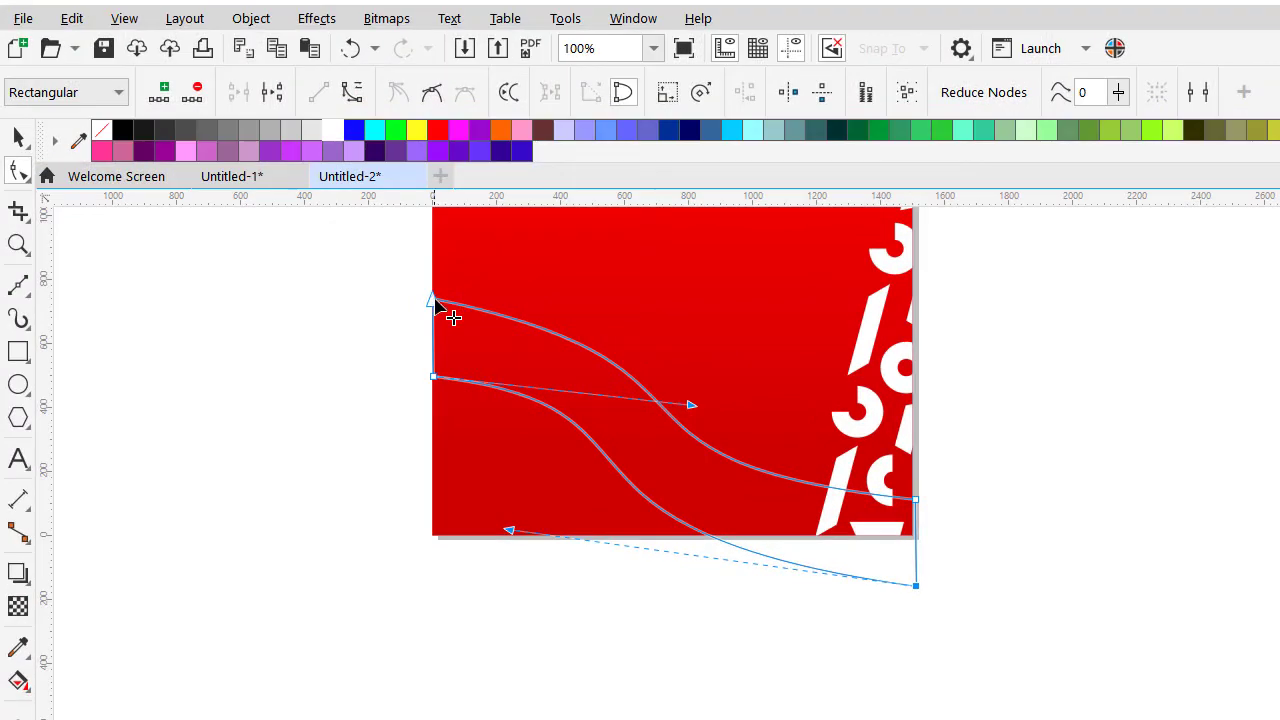
scroll(493, 362, "down", 1)
scroll(480, 355, "up", 1)
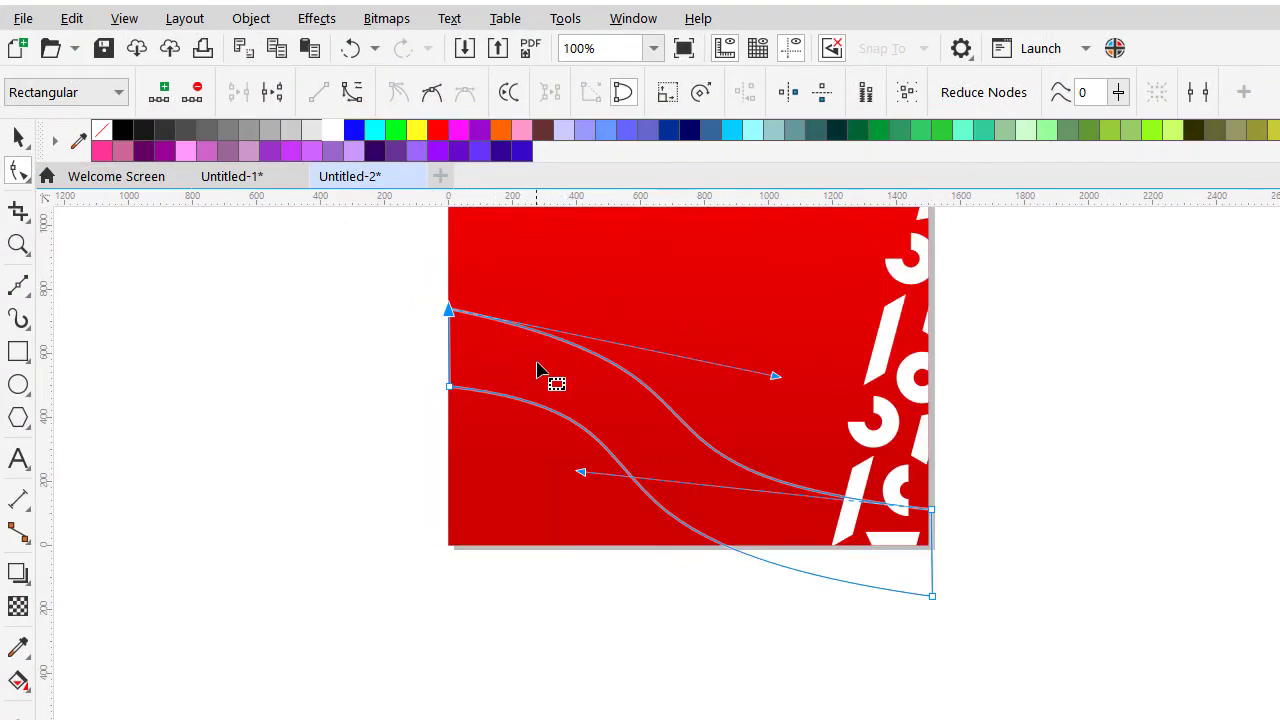
scroll(540, 365, "up", 1)
left_click_drag(364, 393, 367, 485)
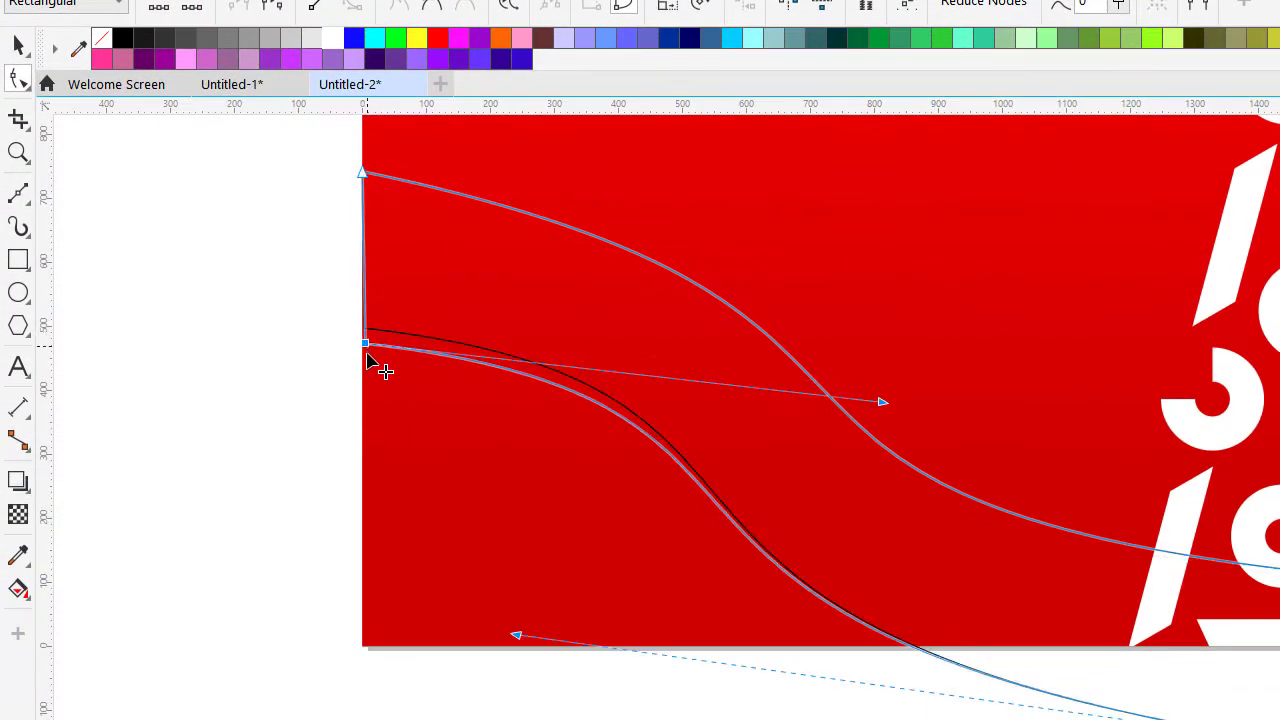
scroll(436, 450, "down", 1)
scroll(410, 380, "up", 1)
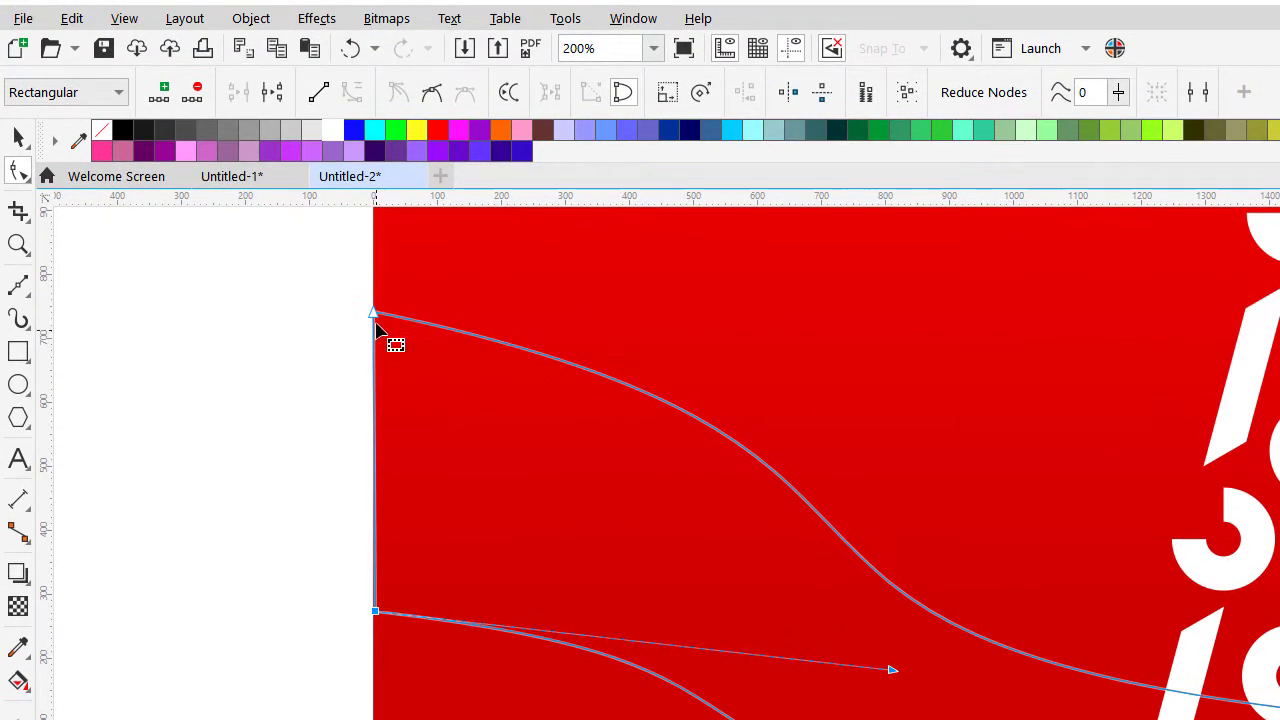
left_click_drag(381, 330, 390, 380)
key("ctrl+z")
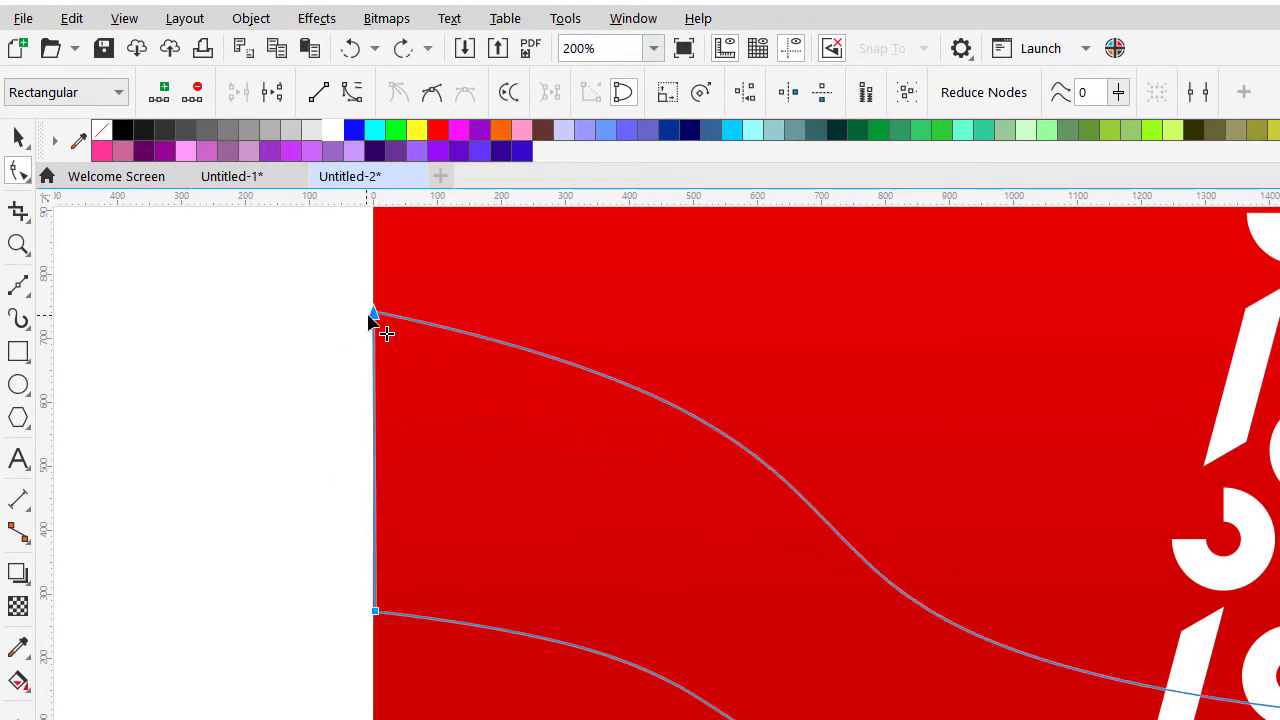
left_click(396, 329)
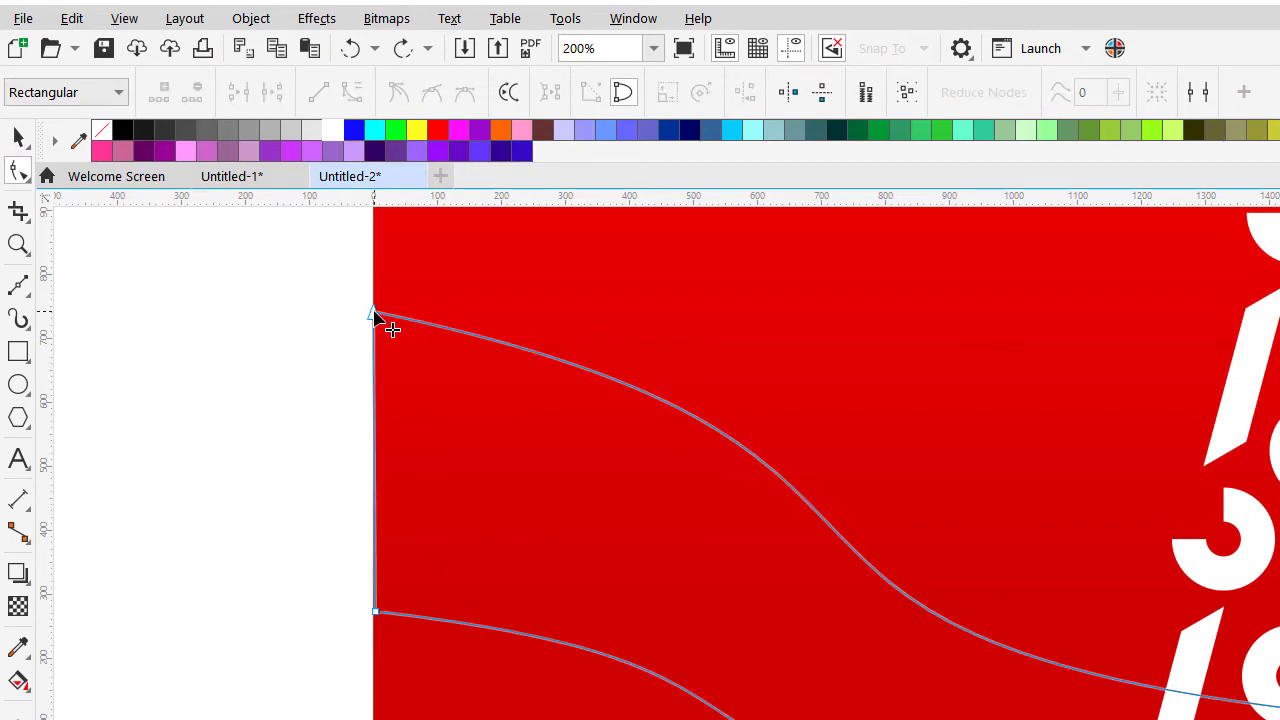
- Move the shape's upper left node down to a height of about 515 px and raise its curve handle to nearly horizontal
left_click_drag(377, 318, 383, 462)
scroll(397, 459, "down", 1)
scroll(626, 500, "up", 1)
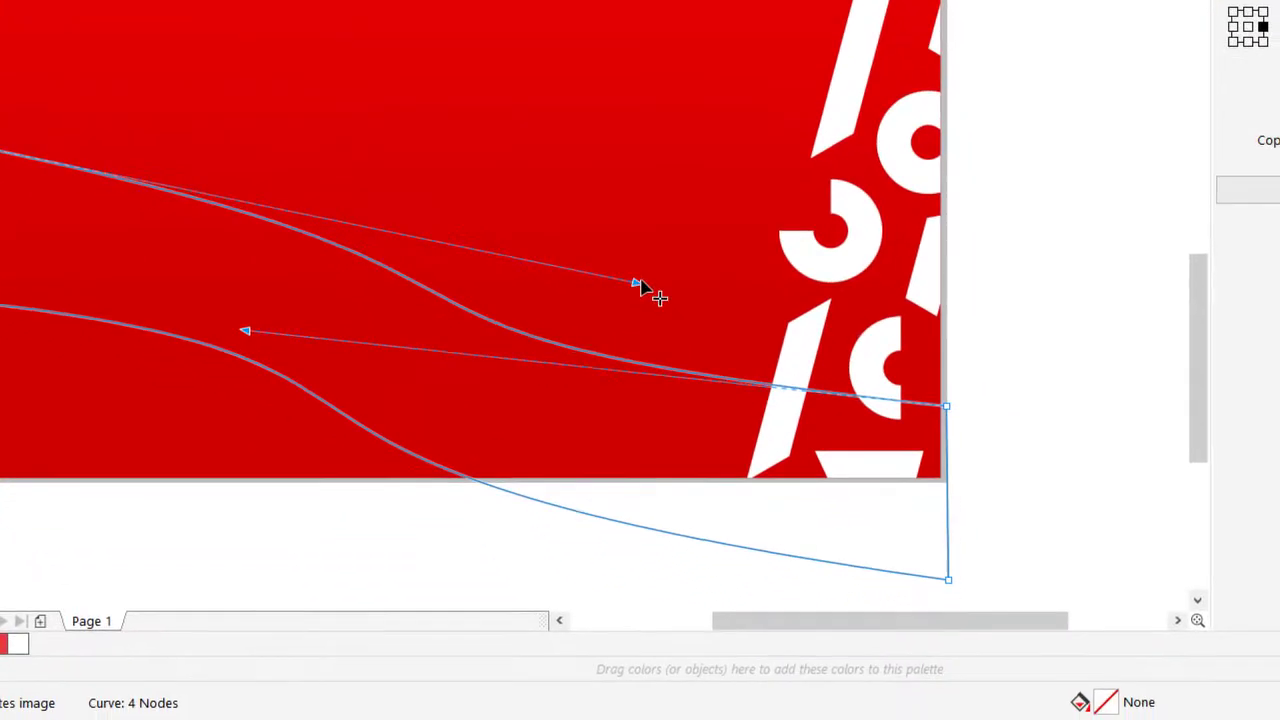
left_click_drag(636, 283, 563, 170)
scroll(457, 286, "down", 1)
scroll(421, 278, "up", 1)
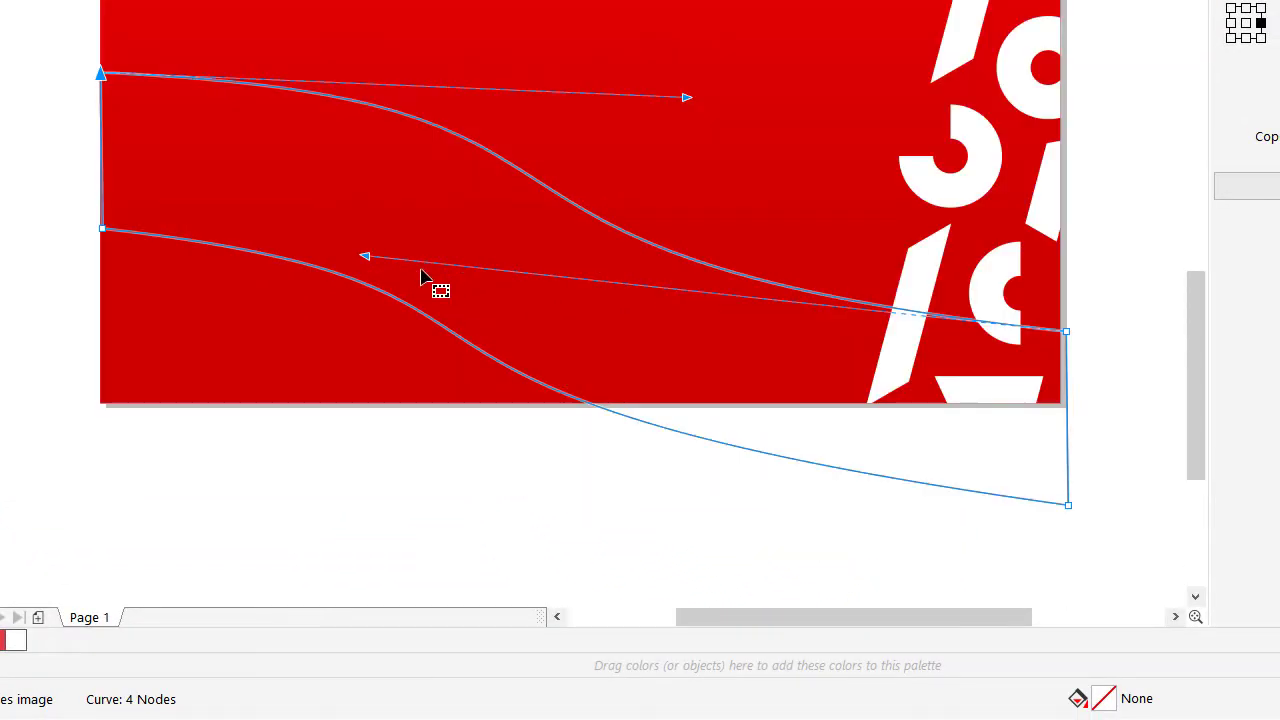
- Lower the shape's upper right node to about 85 px and pull its curve handle down and inward for a deeper dip
scroll(674, 343, "down", 1)
scroll(829, 334, "up", 1)
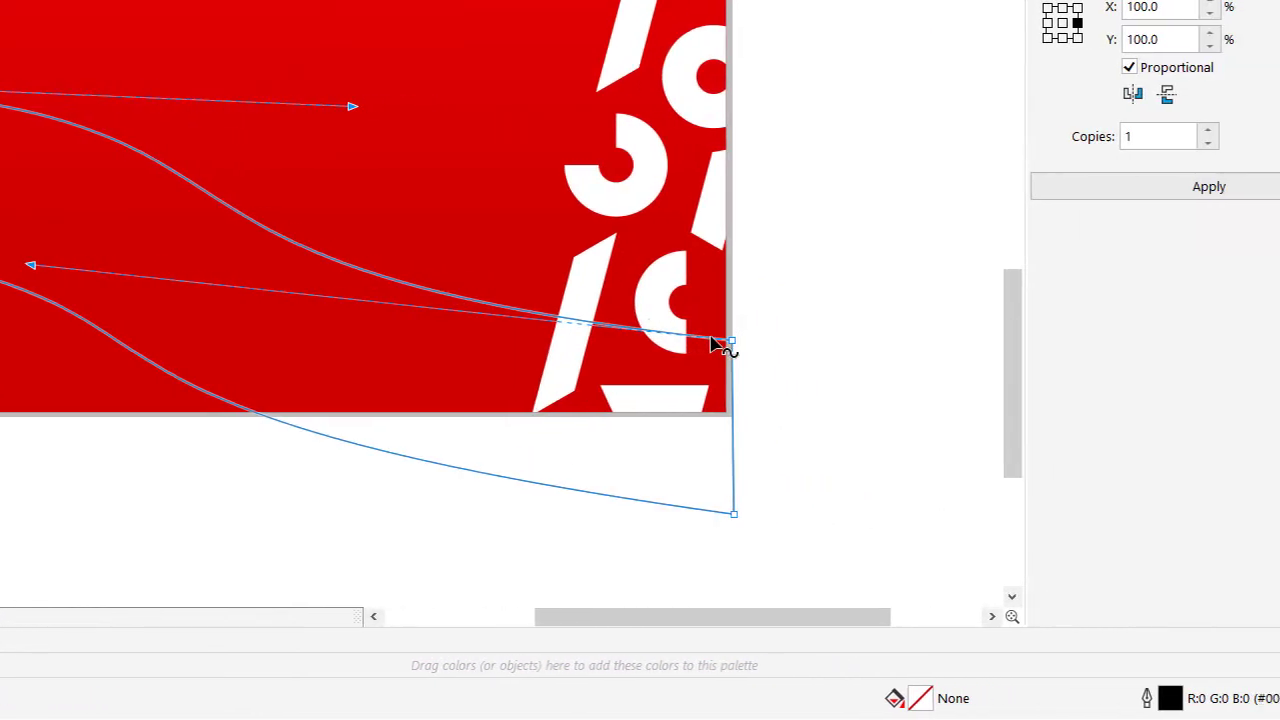
left_click_drag(571, 346, 571, 355)
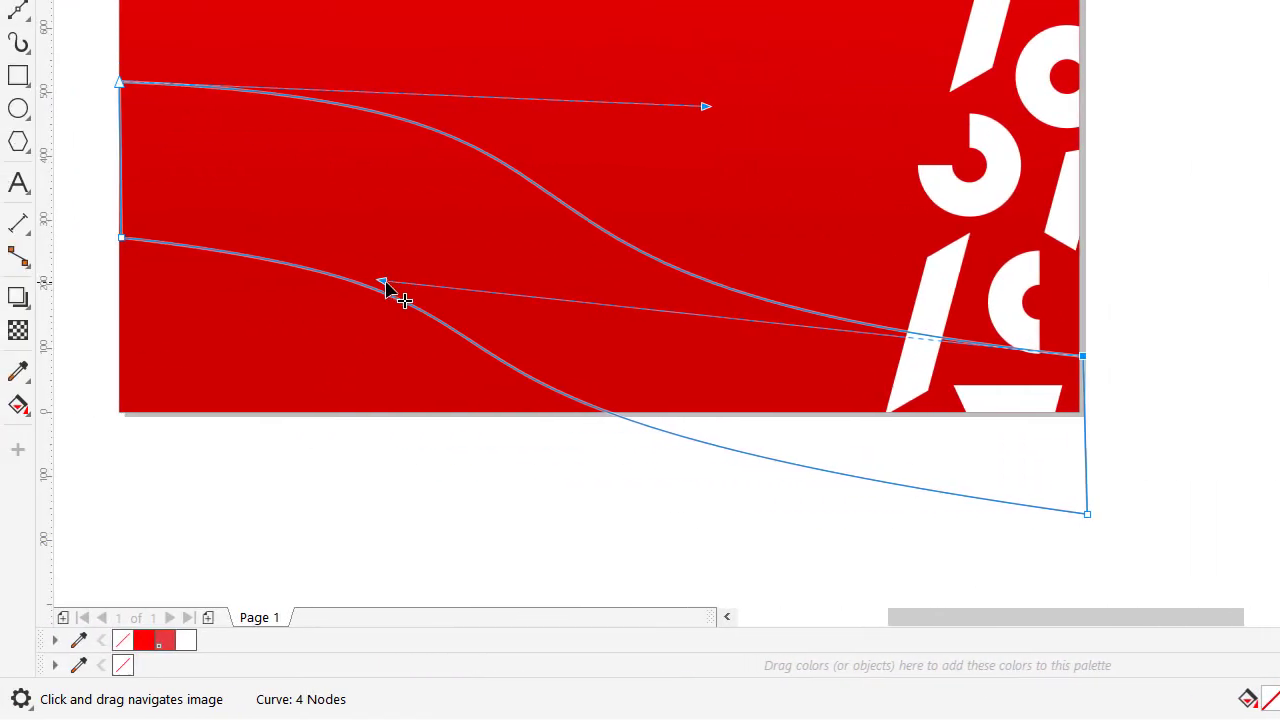
left_click_drag(386, 285, 510, 379)
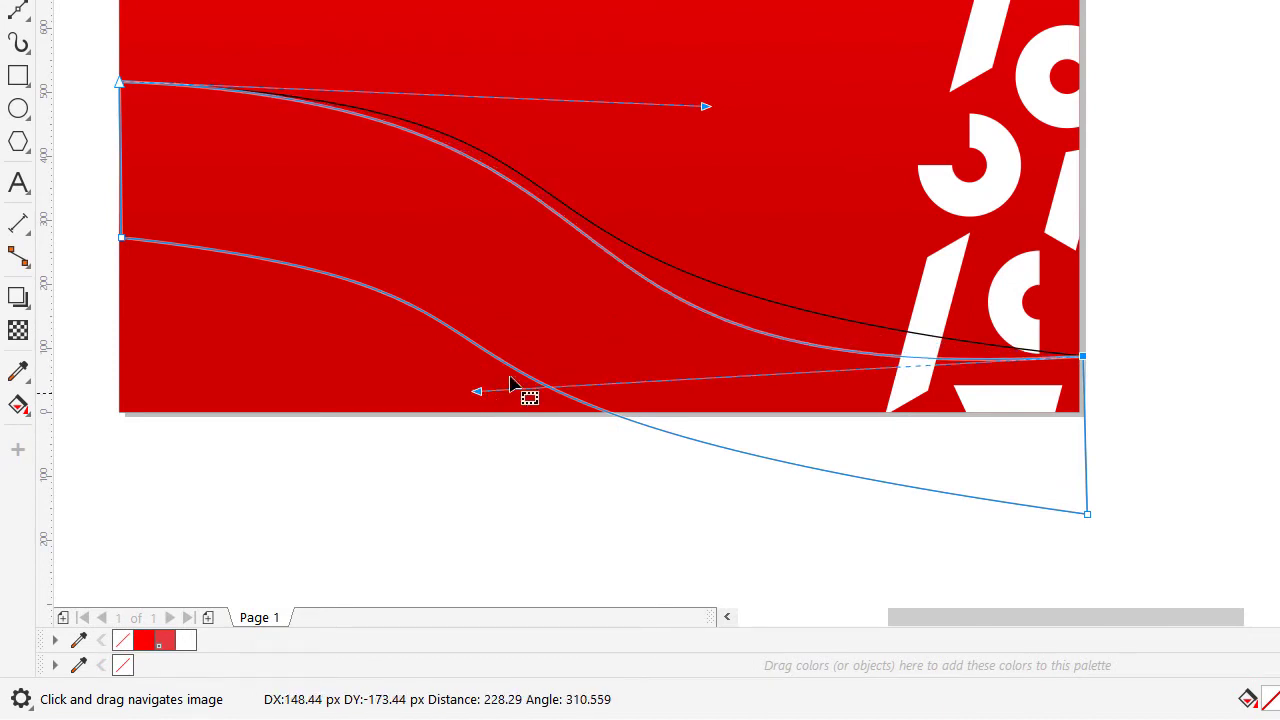
scroll(528, 370, "down", 1)
scroll(528, 370, "up", 1)
left_click_drag(314, 234, 622, 294)
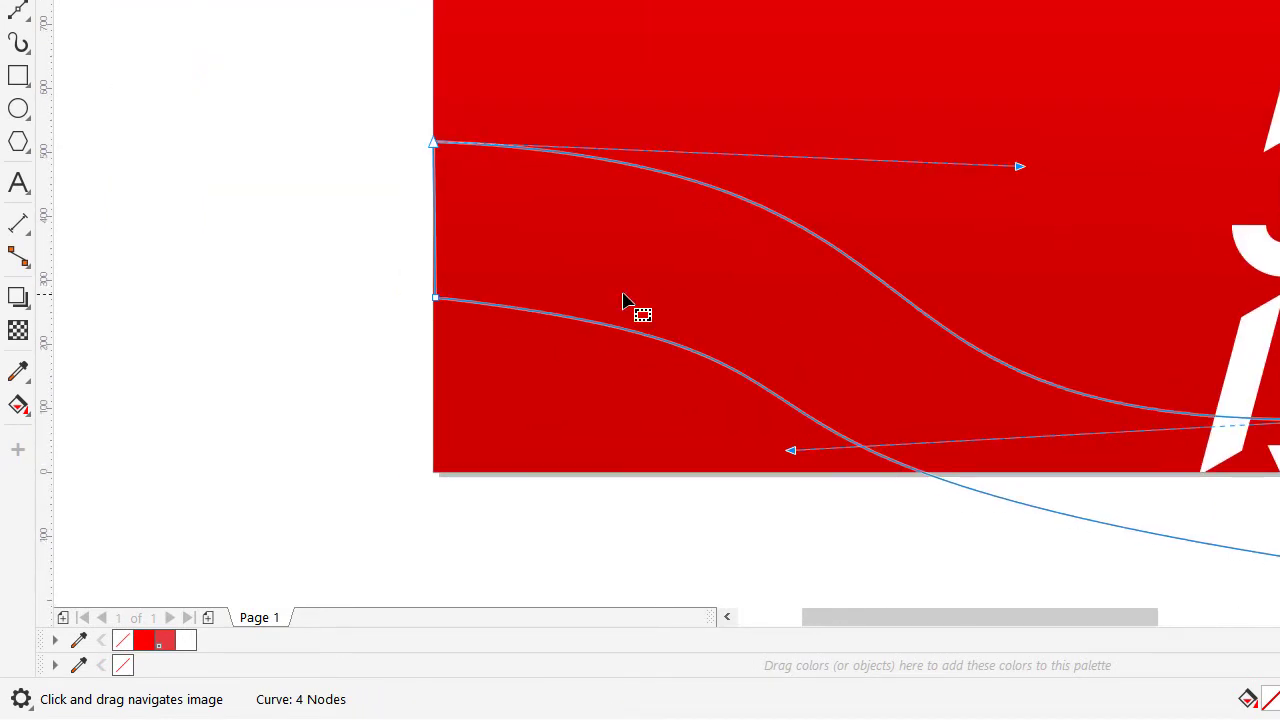
- Move the shape's lower left node up along the square's left edge to a height of about 380 px
left_click_drag(436, 298, 434, 237)
scroll(553, 251, "down", 1)
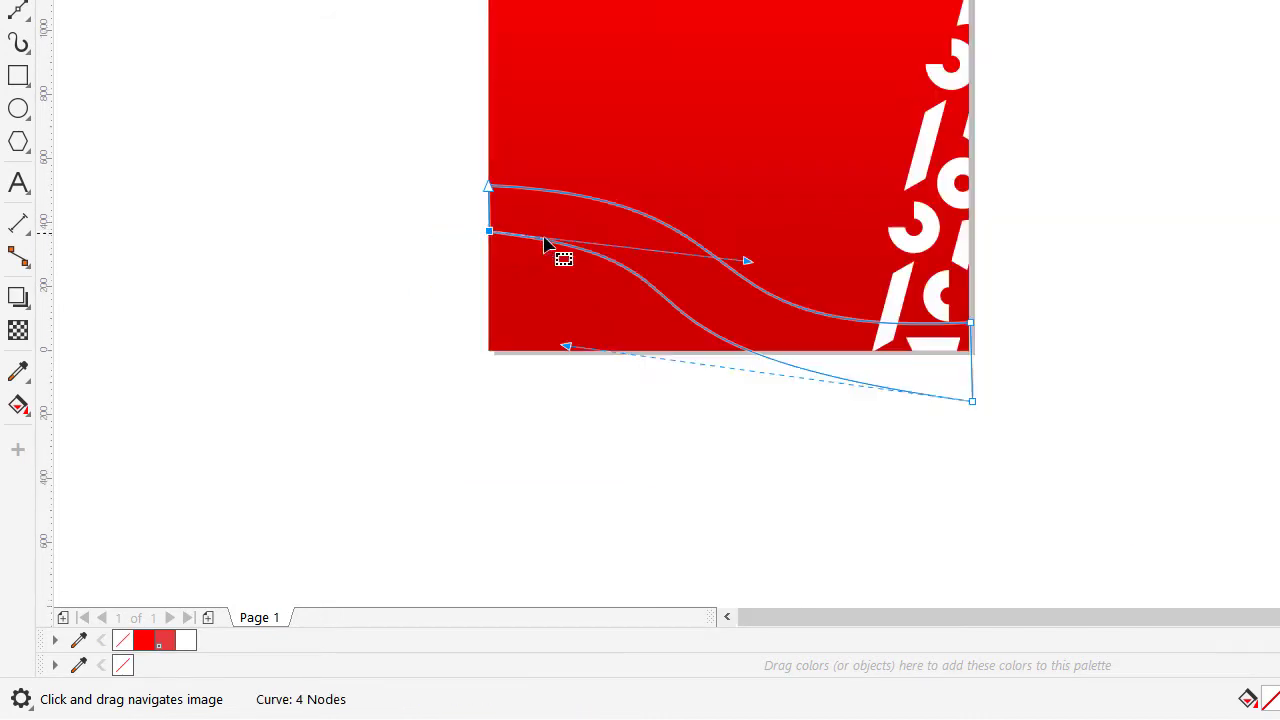
scroll(700, 300, "up", 1)
scroll(815, 258, "down", 1)
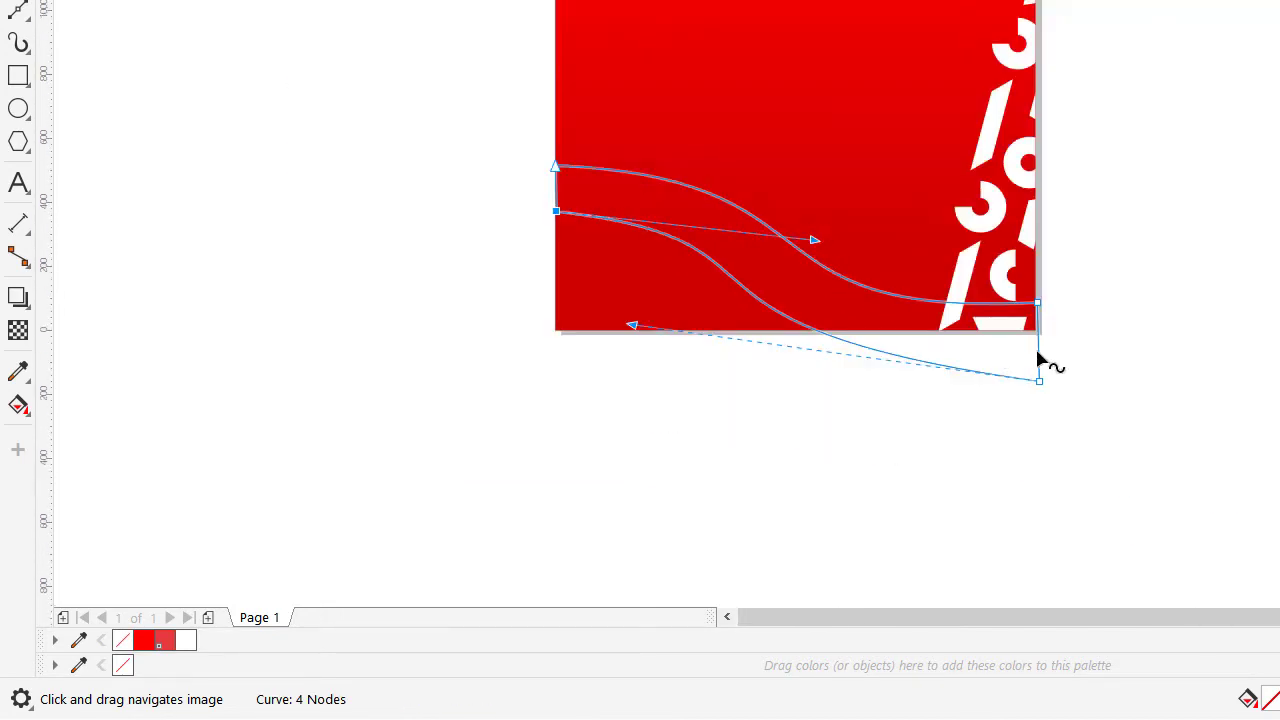
- Move the shape's lower right node slightly up and inward, and deselect the shape
scroll(1045, 380, "up", 1)
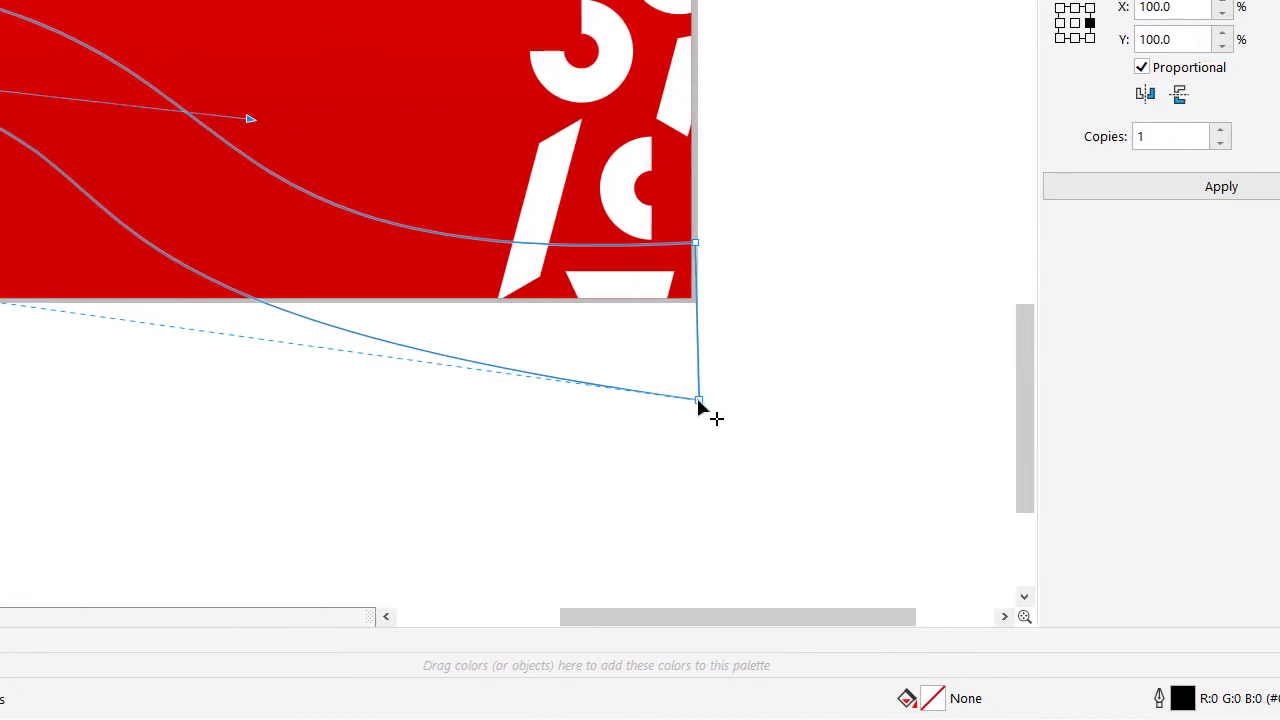
left_click_drag(698, 400, 695, 391)
scroll(420, 334, "down", 1)
scroll(240, 290, "up", 1)
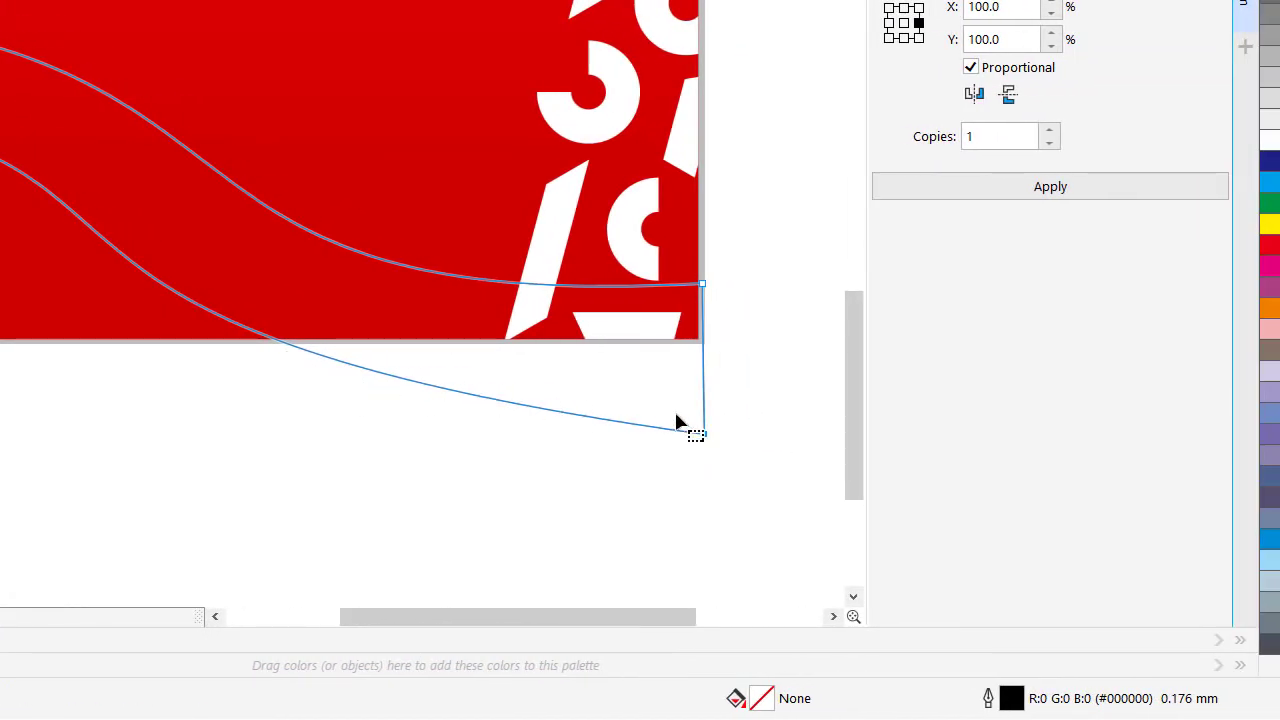
scroll(355, 345, "down", 1)
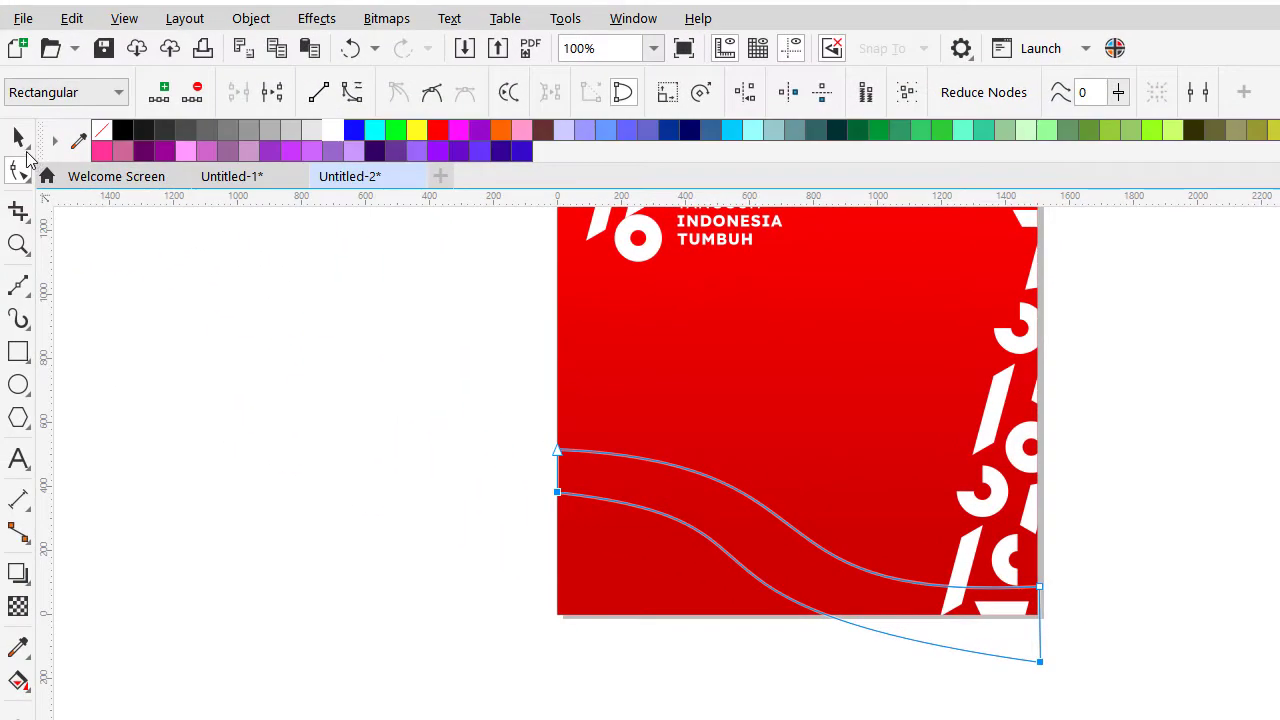
left_click(20, 138)
left_click(121, 290)
scroll(369, 445, "down", 1)
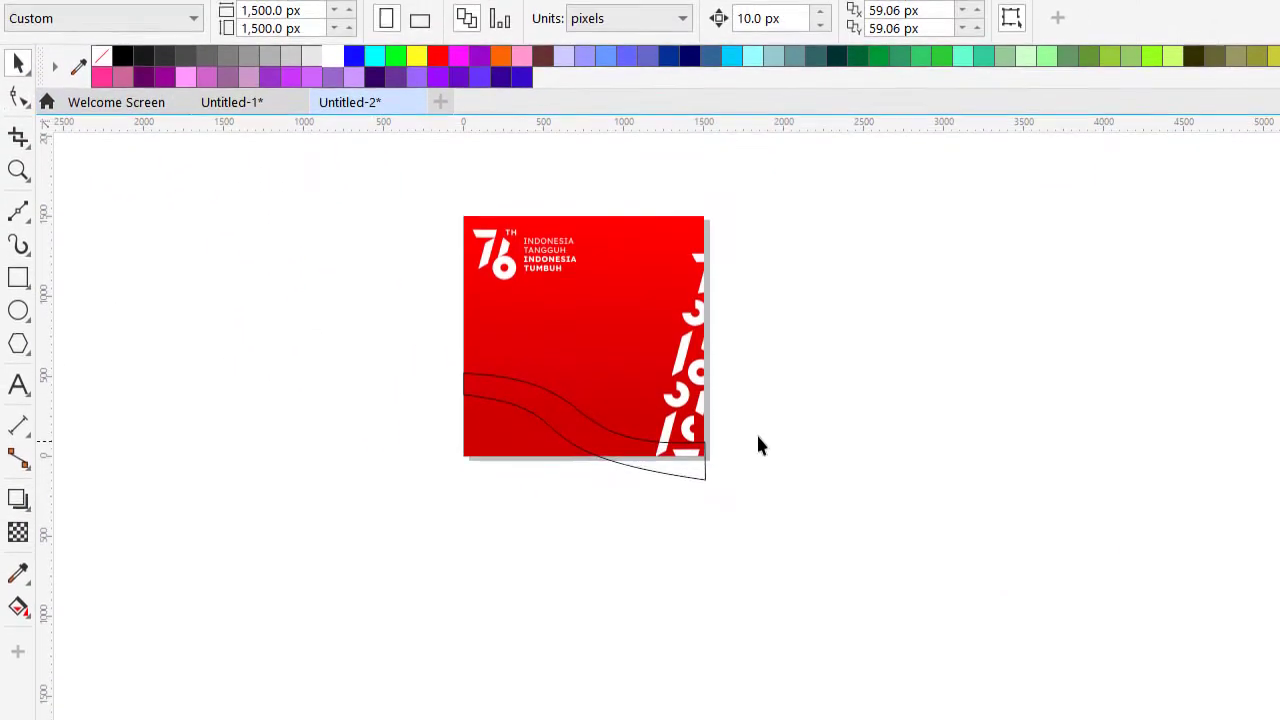
- Reselect the shape and raise its lower left node to about 410 px, narrowing the band's left end
scroll(571, 471, "up", 1)
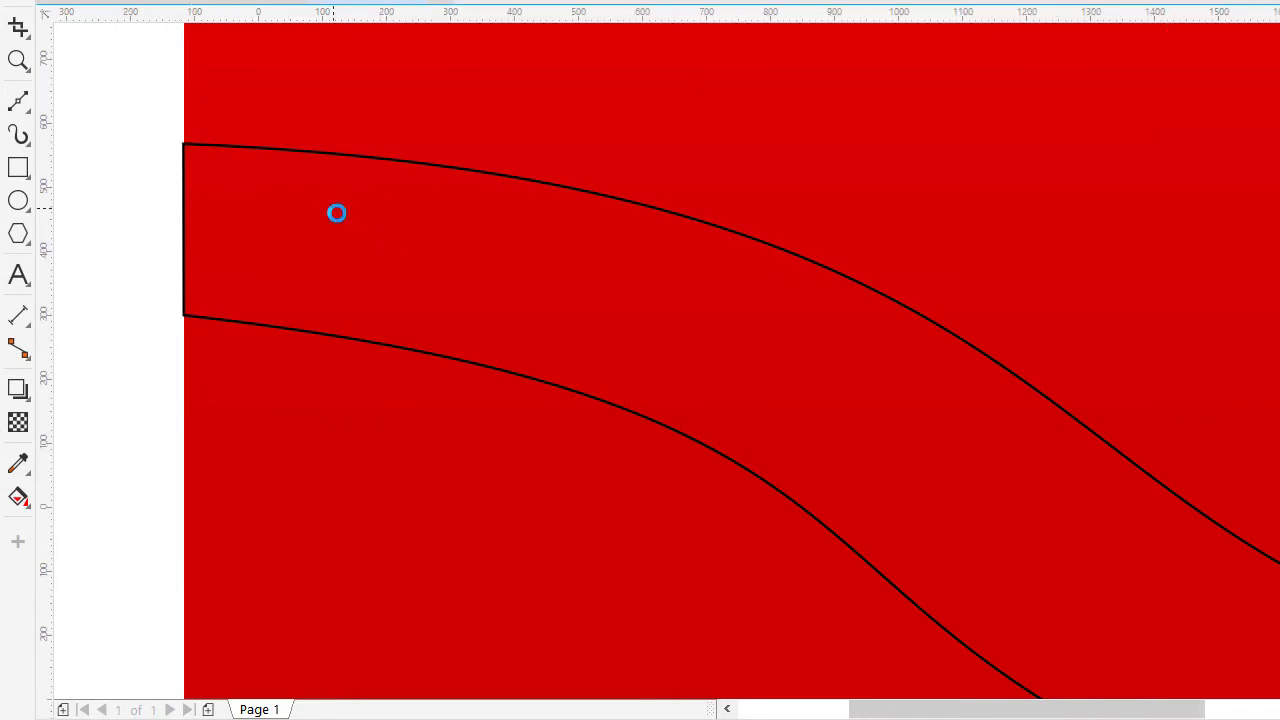
scroll(328, 208, "down", 3)
scroll(302, 207, "up", 2)
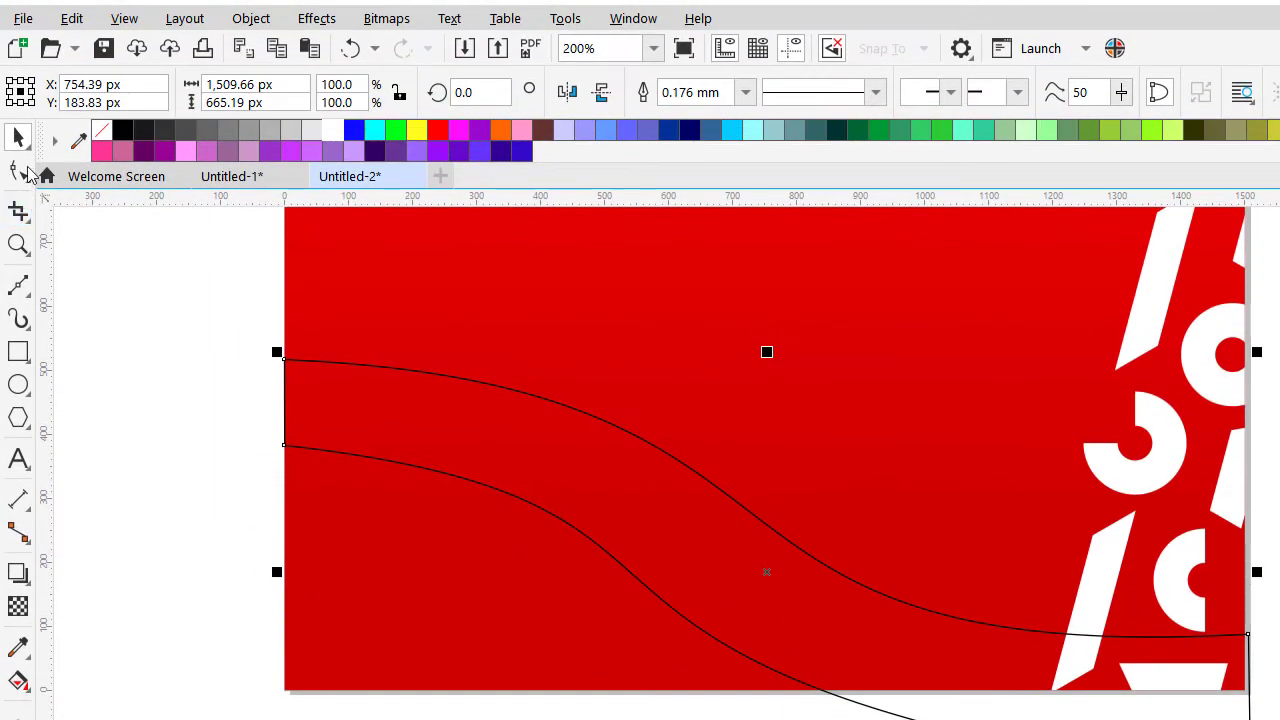
left_click(19, 171)
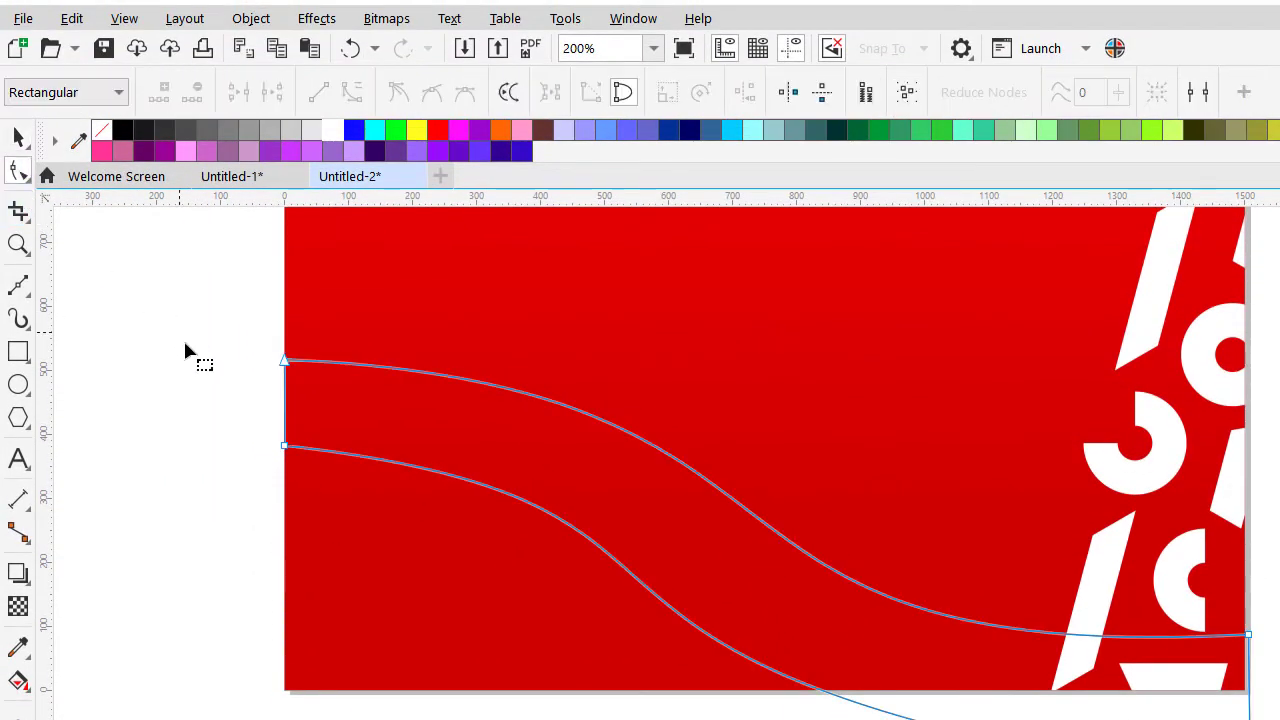
left_click(283, 447)
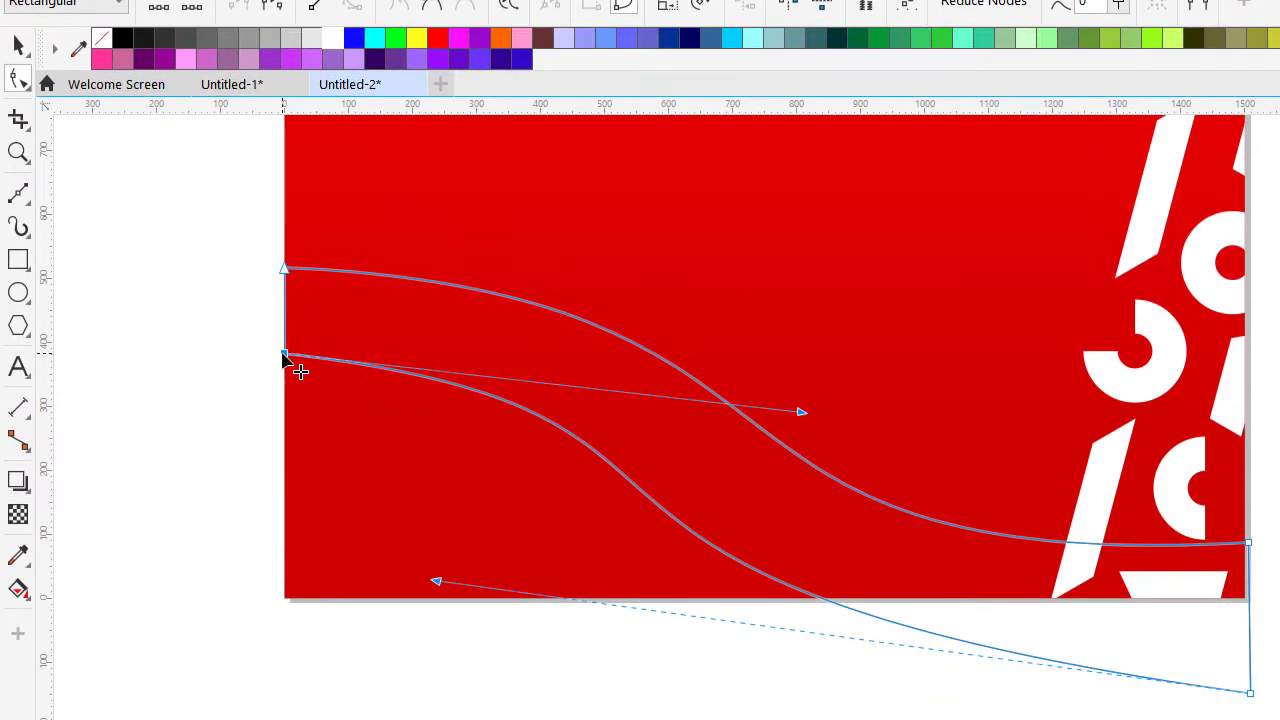
left_click_drag(284, 356, 285, 342)
scroll(285, 342, "down", 1)
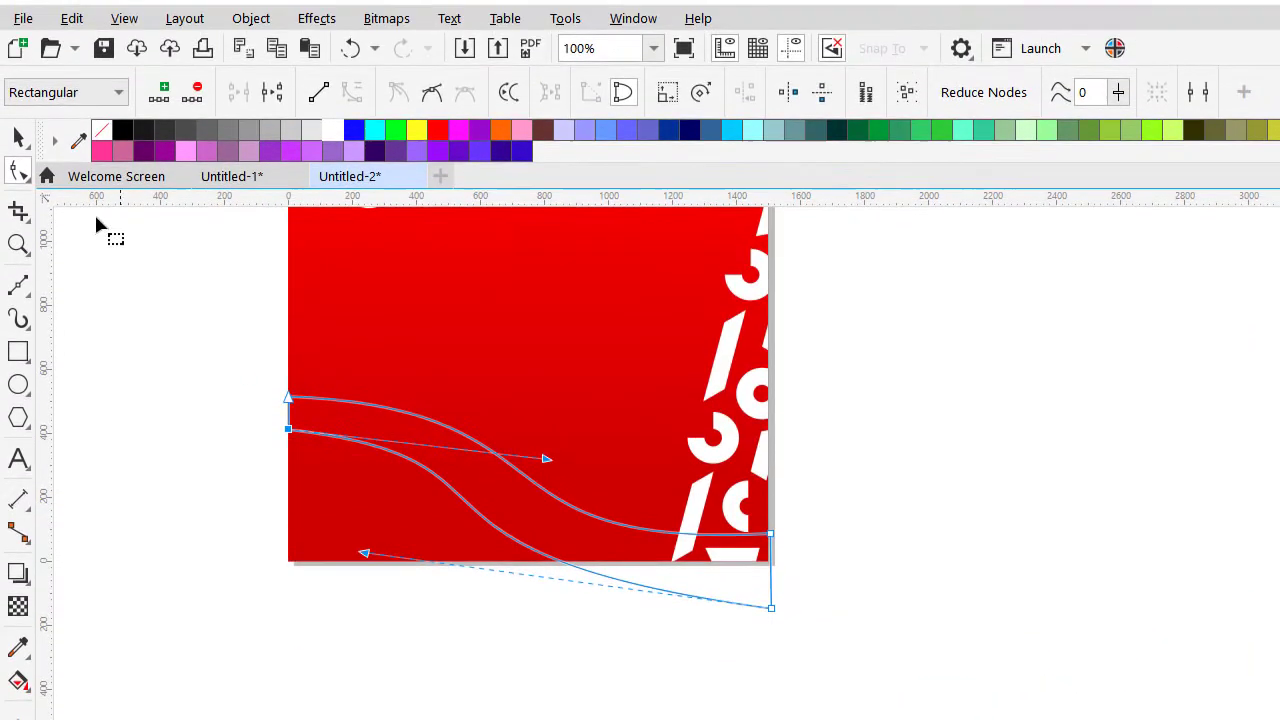
- Fill the curved band with white
left_click(20, 138)
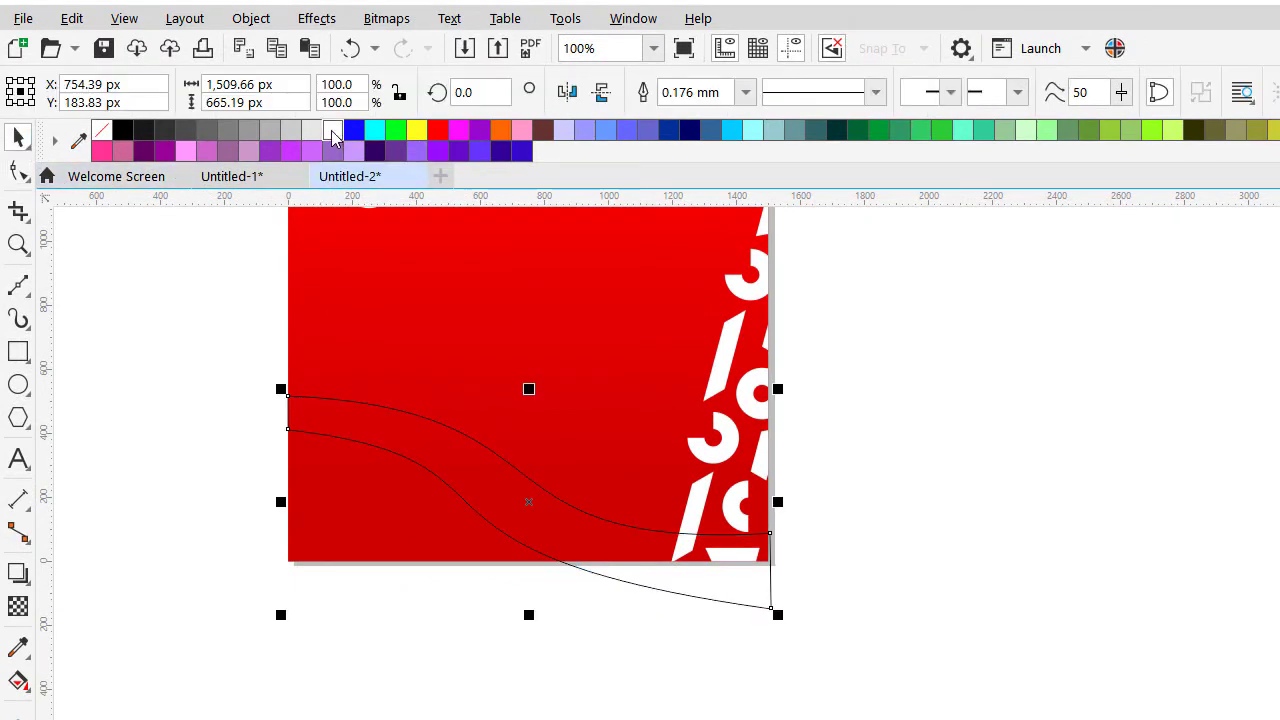
left_click(332, 131)
scroll(450, 400, "down", 1)
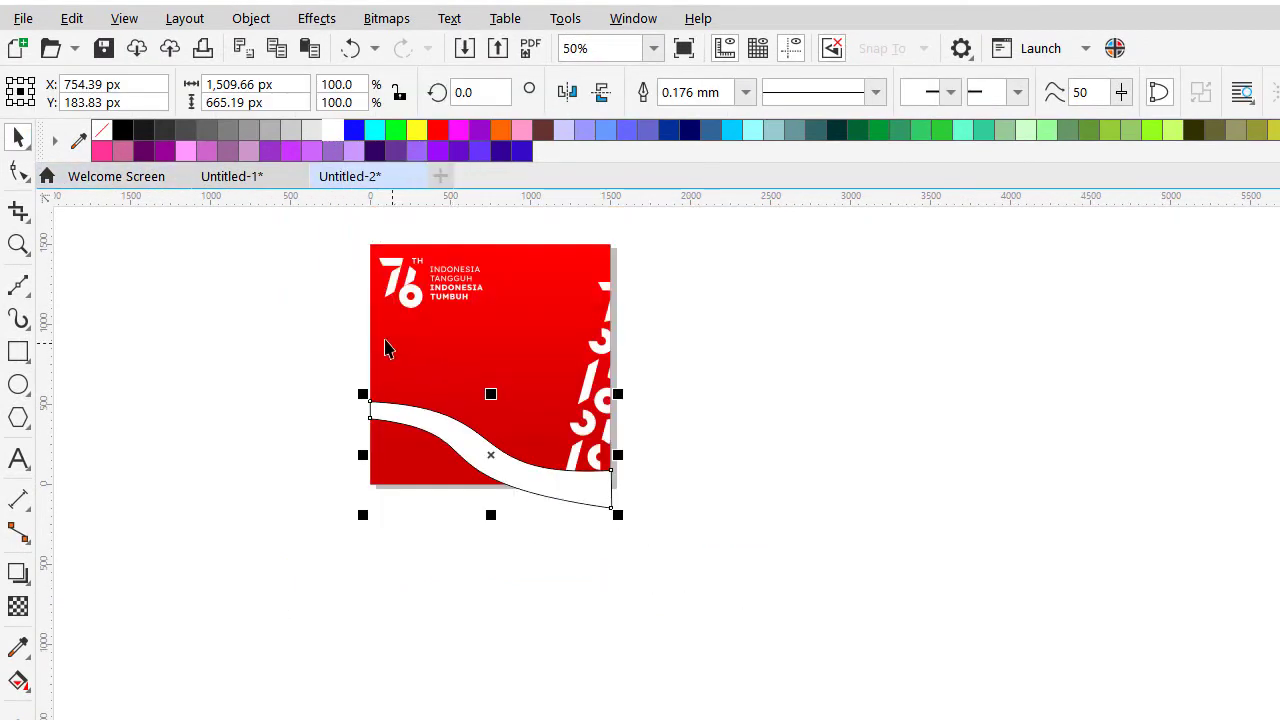
scroll(278, 285, "up", 1)
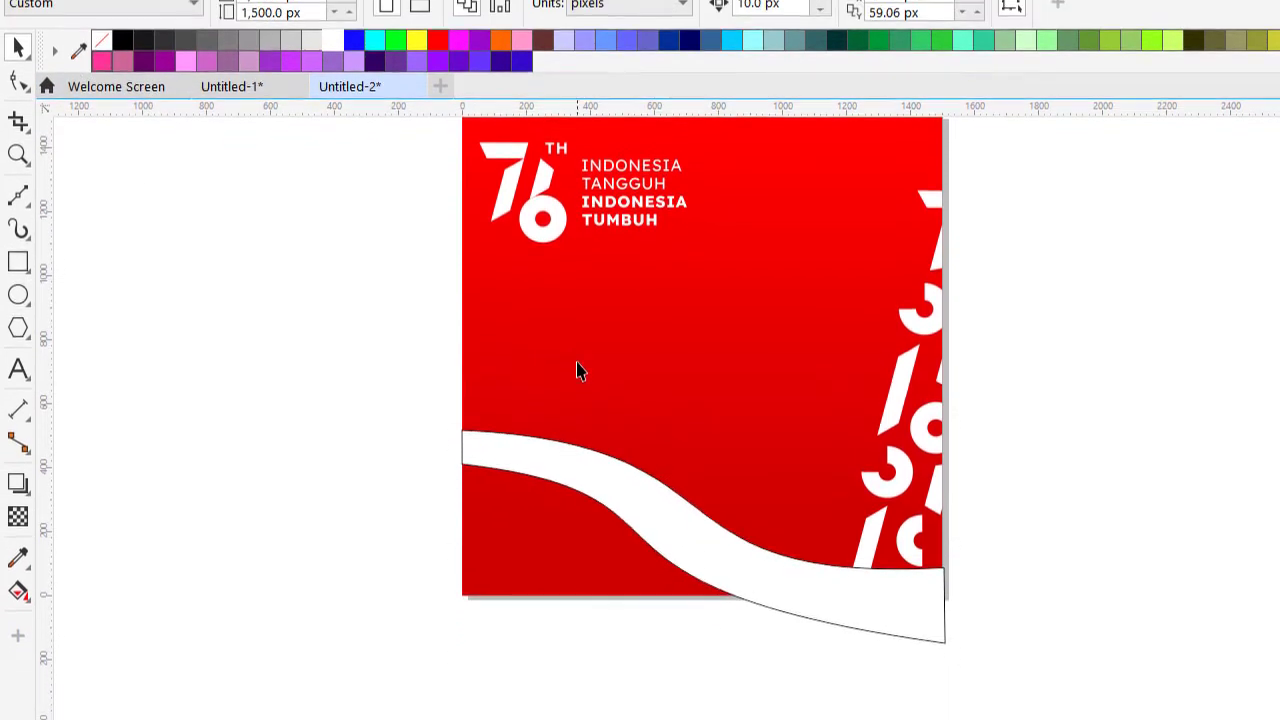
- Remove the outline from the white curved band and deselect it
scroll(566, 330, "up", 1)
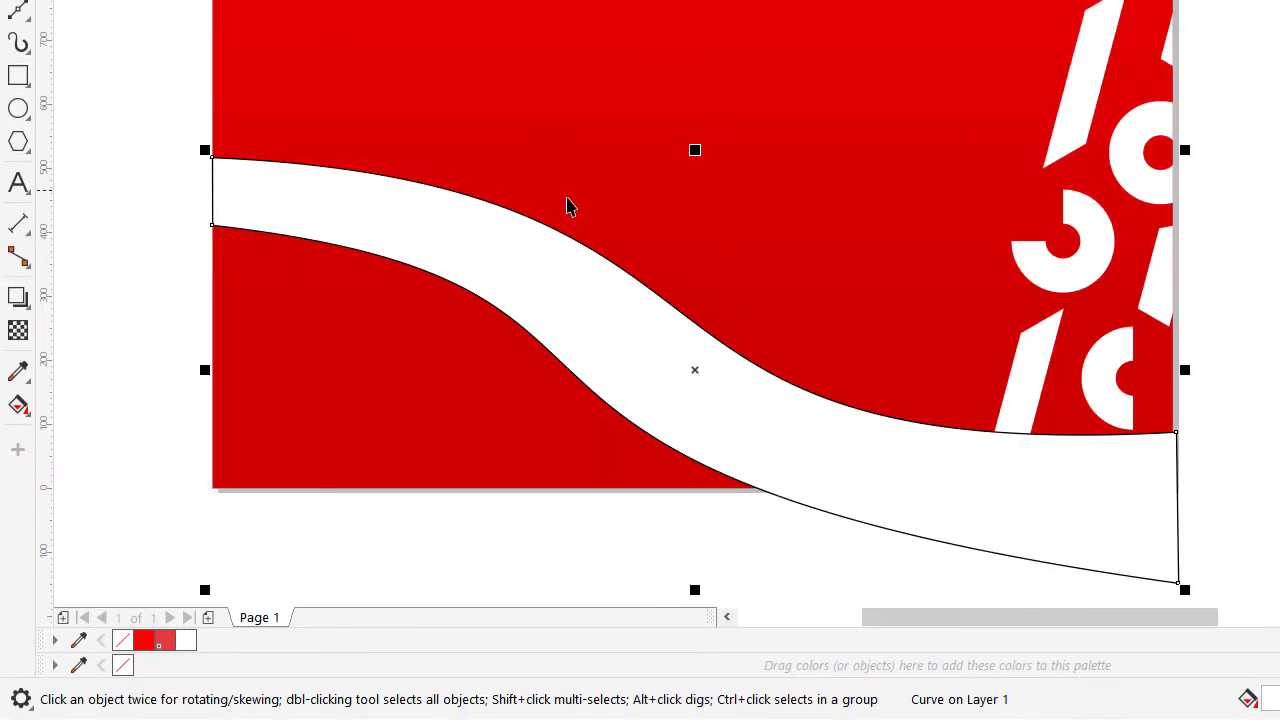
scroll(372, 268, "up", 1)
scroll(392, 224, "up", 1)
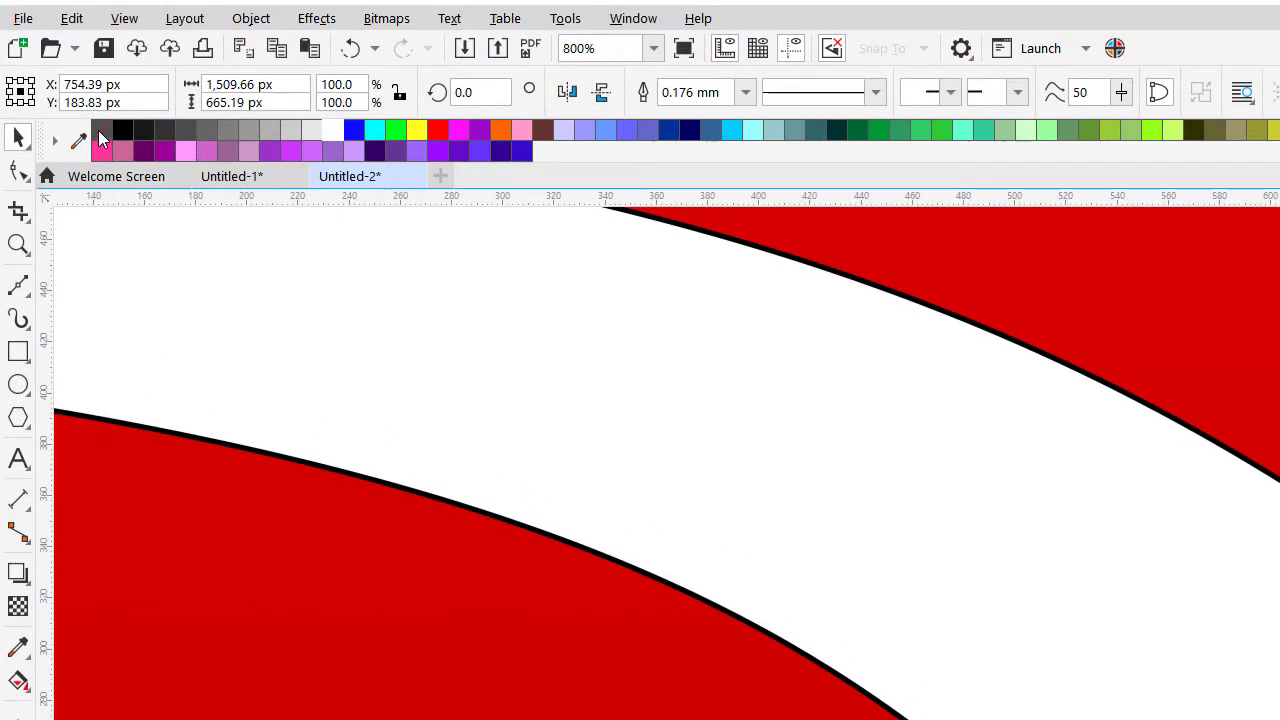
right_click(100, 134)
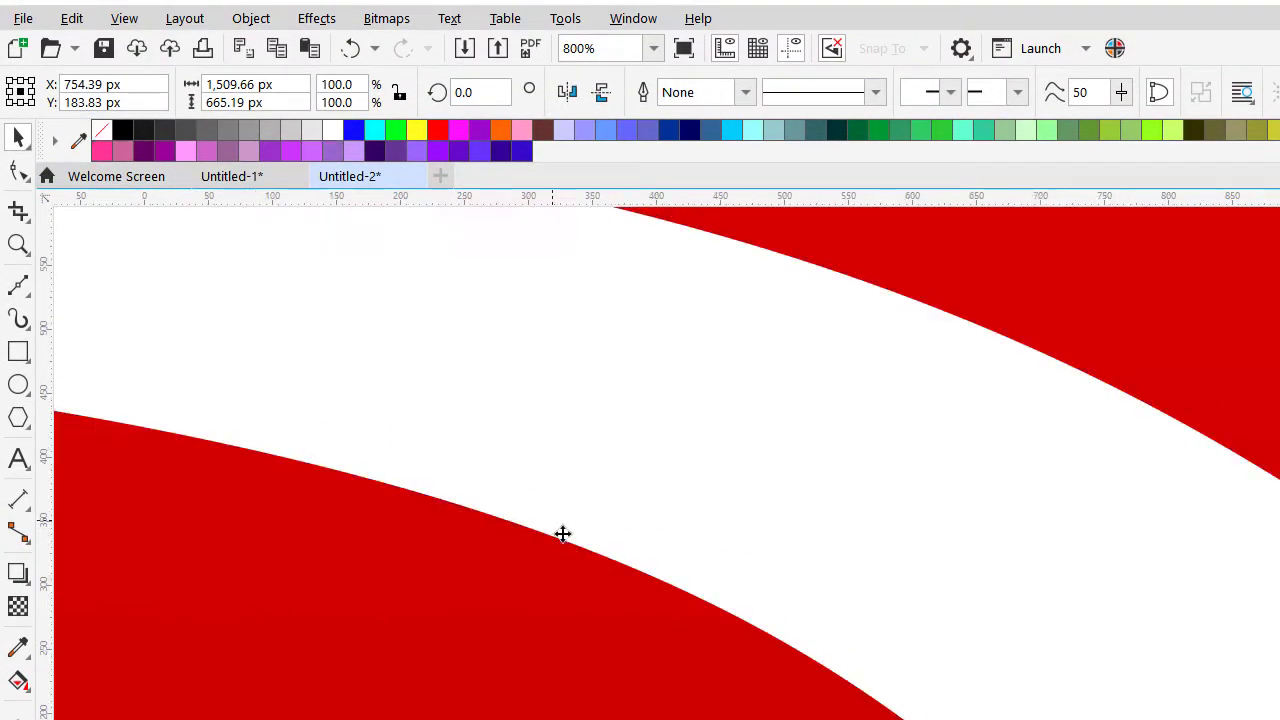
scroll(563, 534, "down", 4)
left_click(525, 535)
scroll(598, 555, "up", 3)
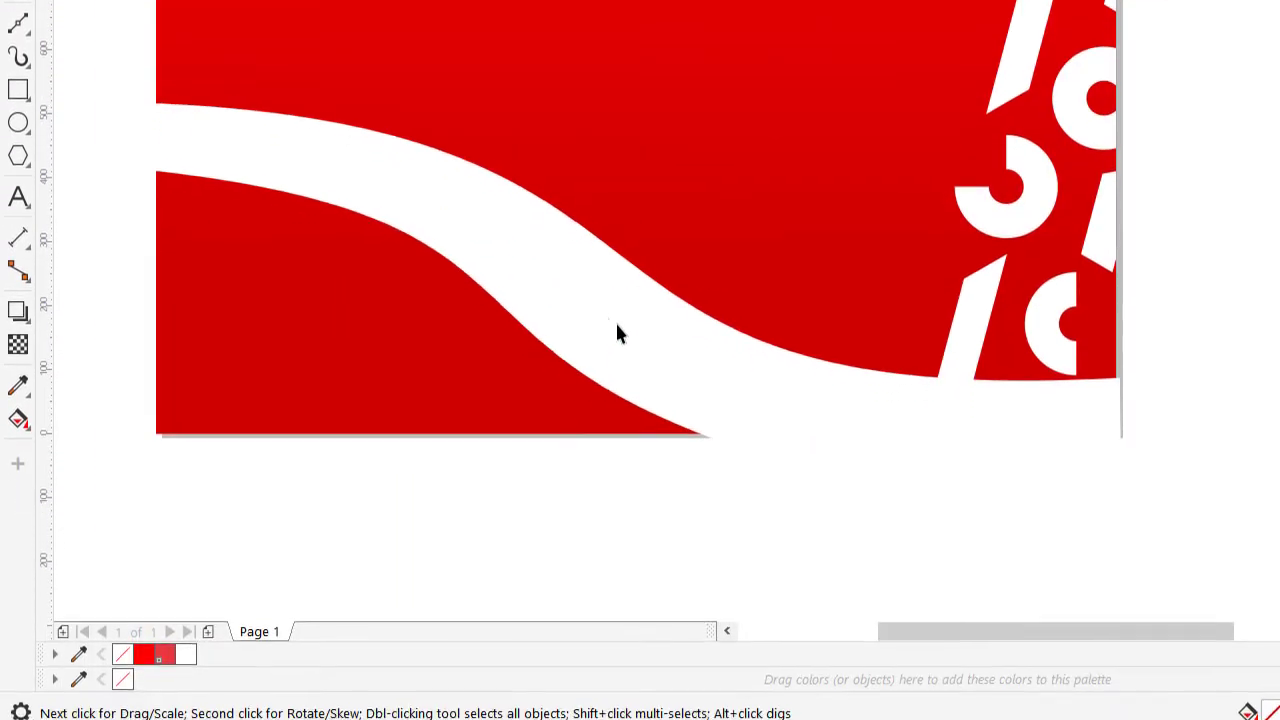
- Duplicate the white curved band, offsetting the copy about 12.5 px to the right and 37.5 px upward
left_click(600, 307)
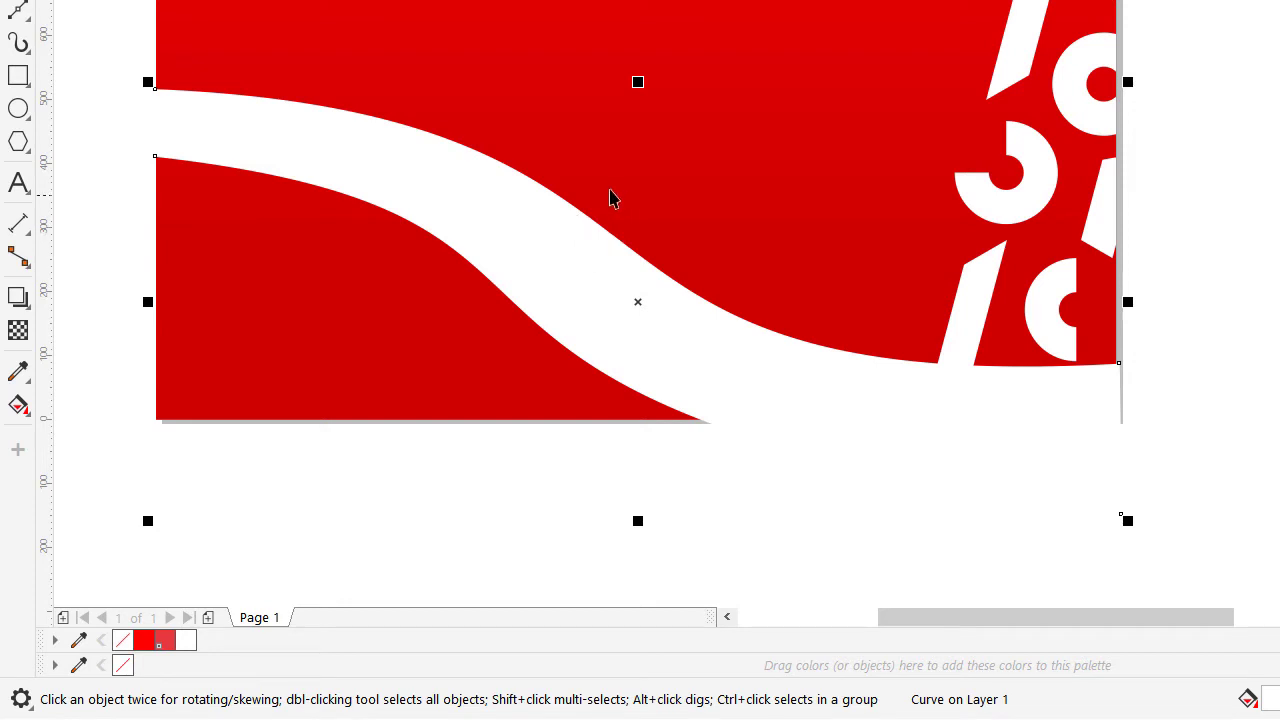
scroll(561, 262, "down", 3)
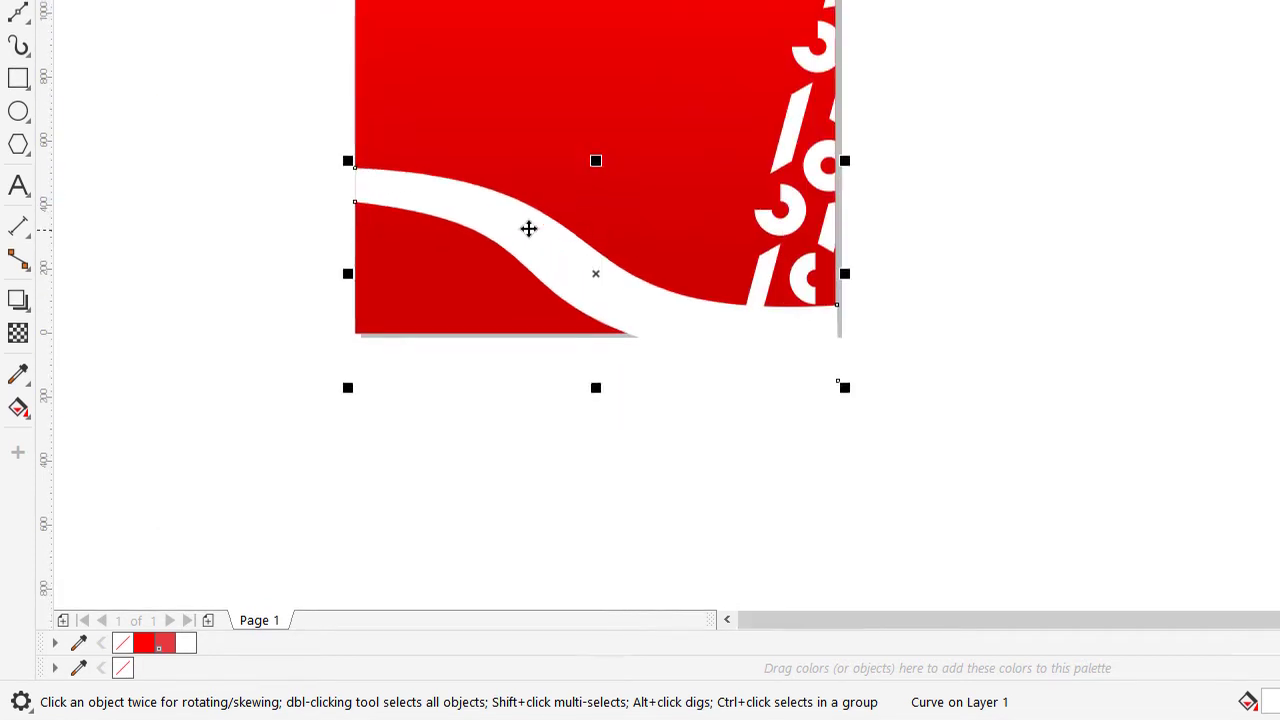
scroll(529, 226, "up", 3)
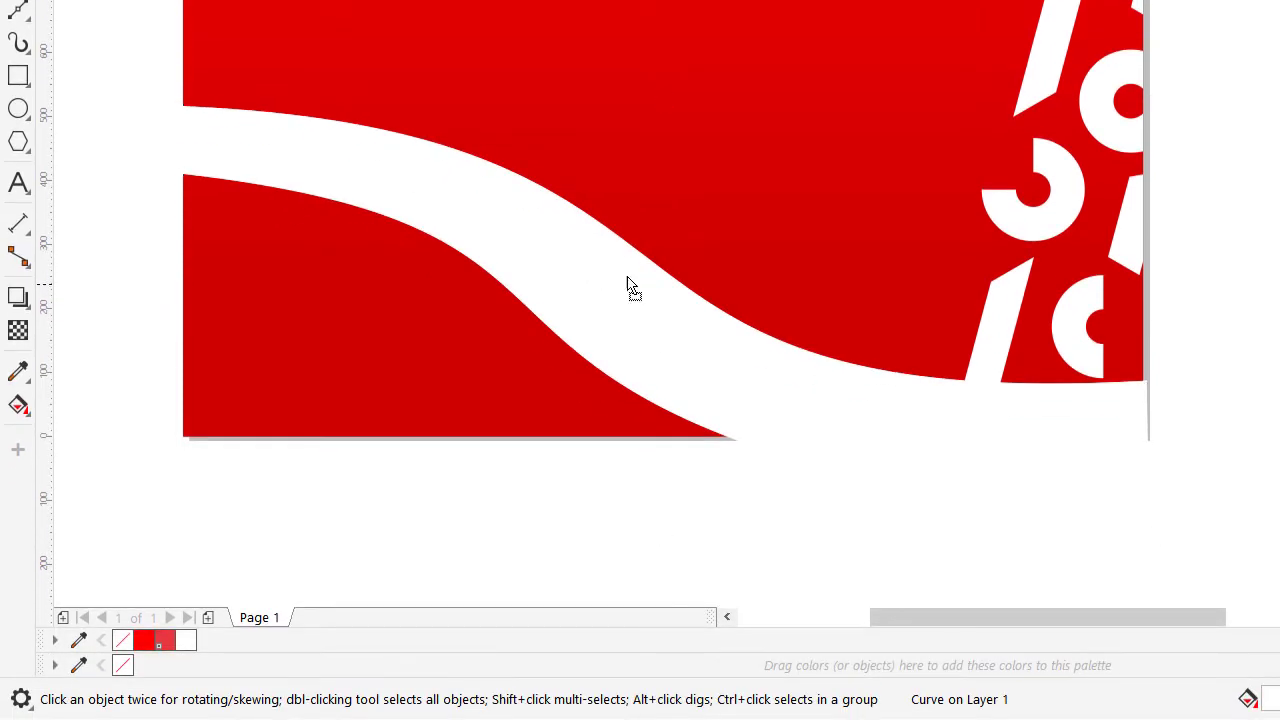
left_click(631, 278)
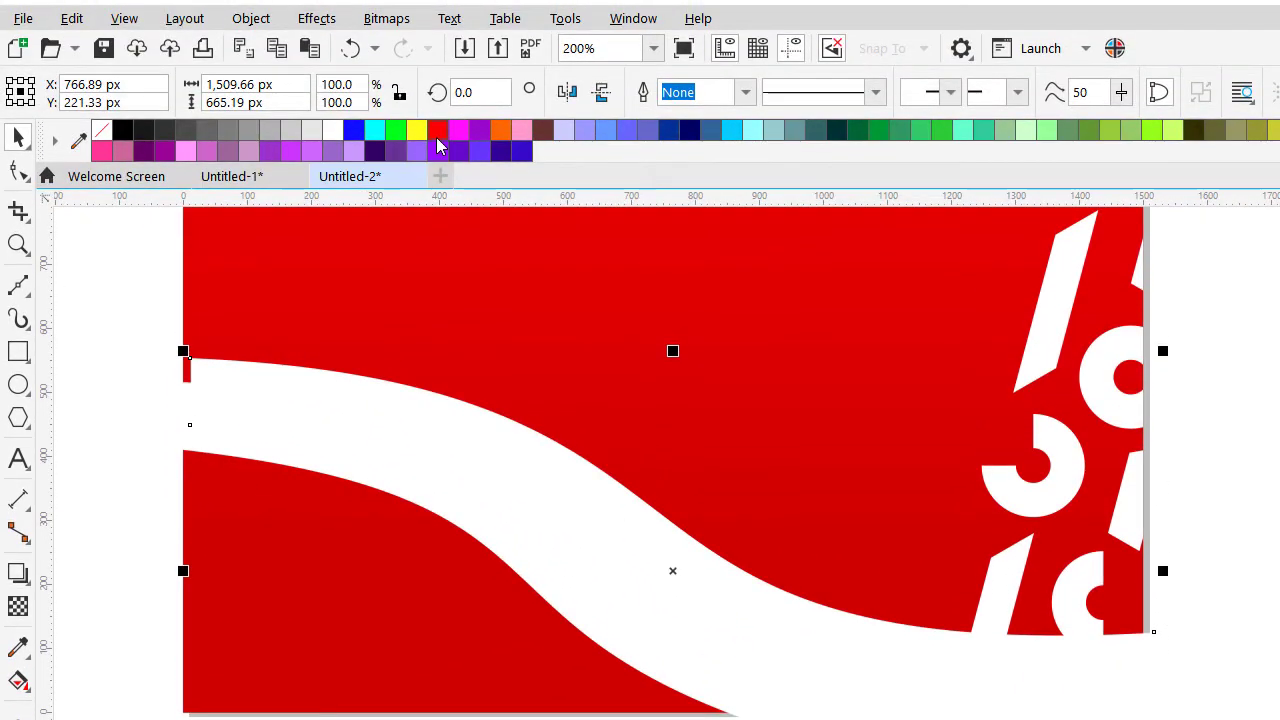
- Fill the duplicated curved band with pure red
left_click(437, 137)
scroll(580, 451, "down", 1)
scroll(572, 503, "up", 2)
scroll(573, 520, "down", 1)
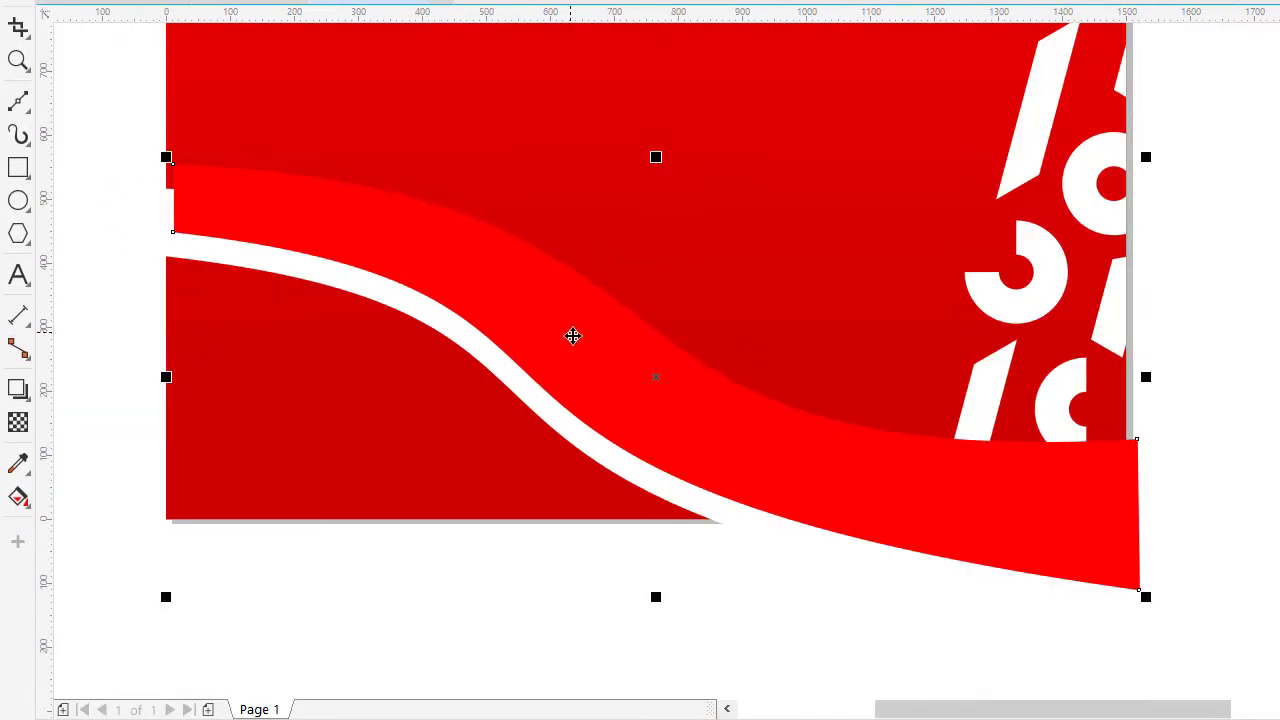
- Move the red band about 35 px left and 48 px up, and stretch its right end to about 1520 px
left_click_drag(572, 335, 551, 318)
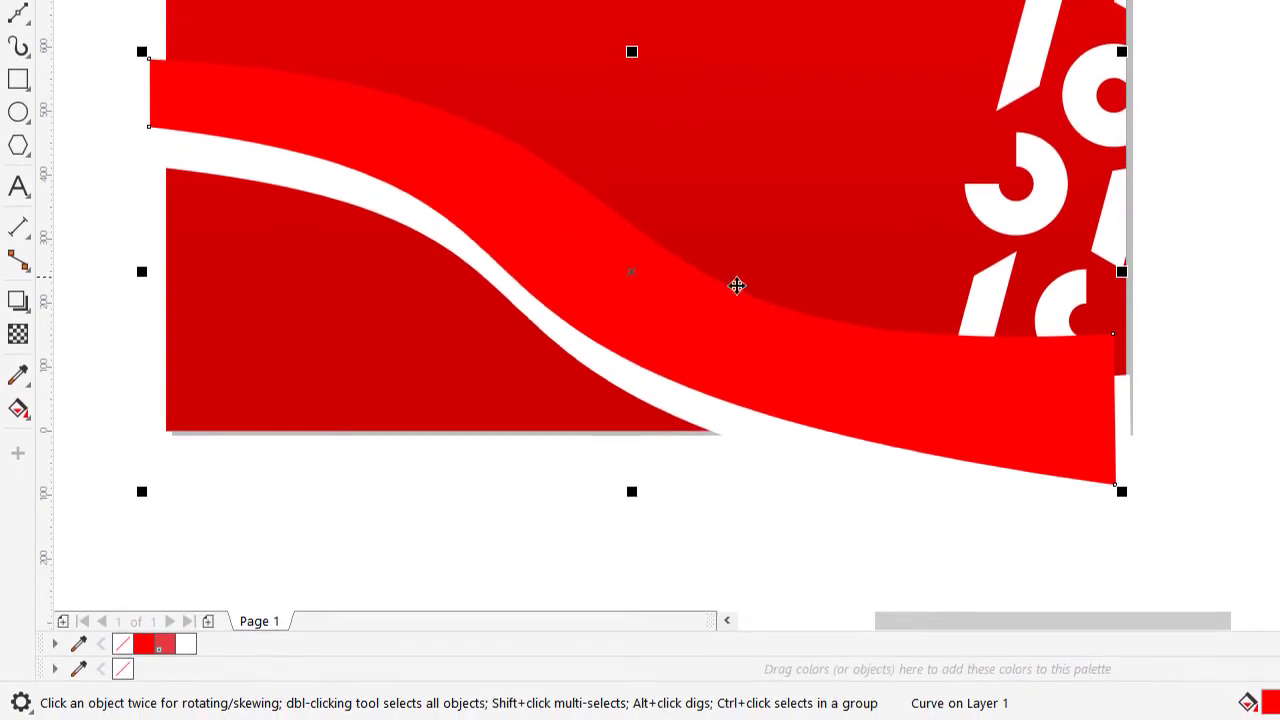
left_click_drag(679, 322, 660, 303)
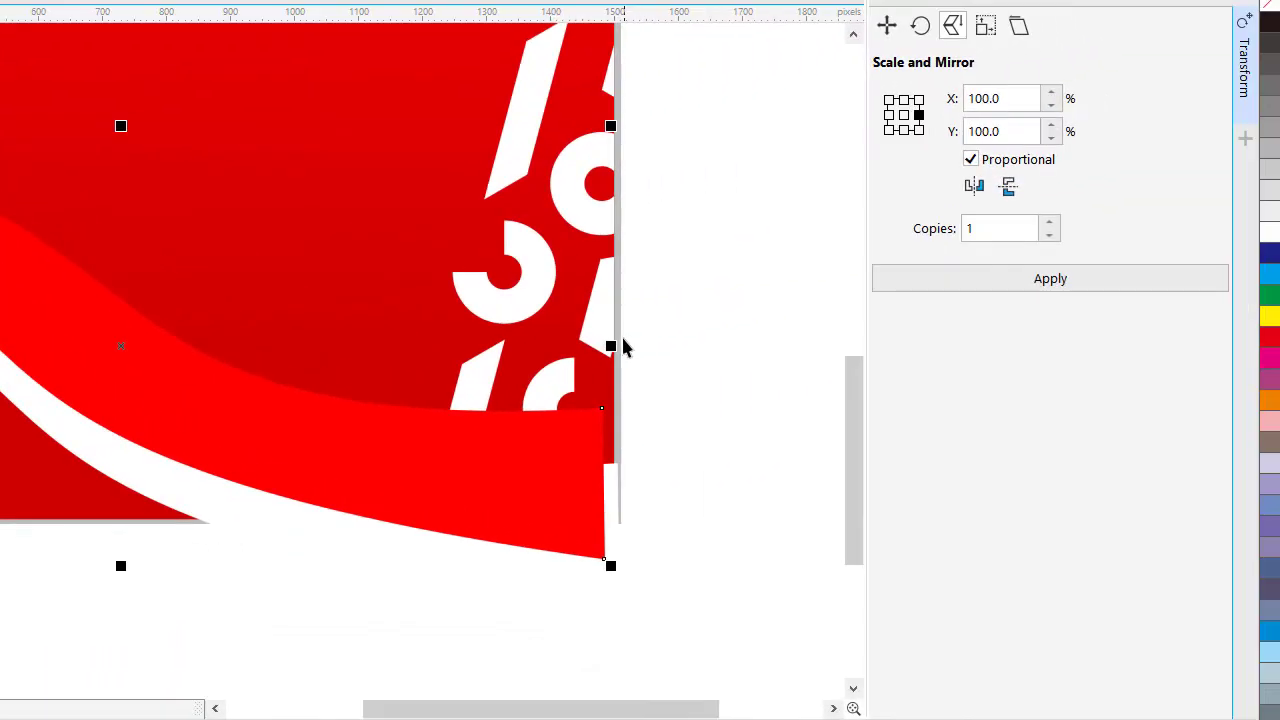
left_click_drag(612, 346, 638, 346)
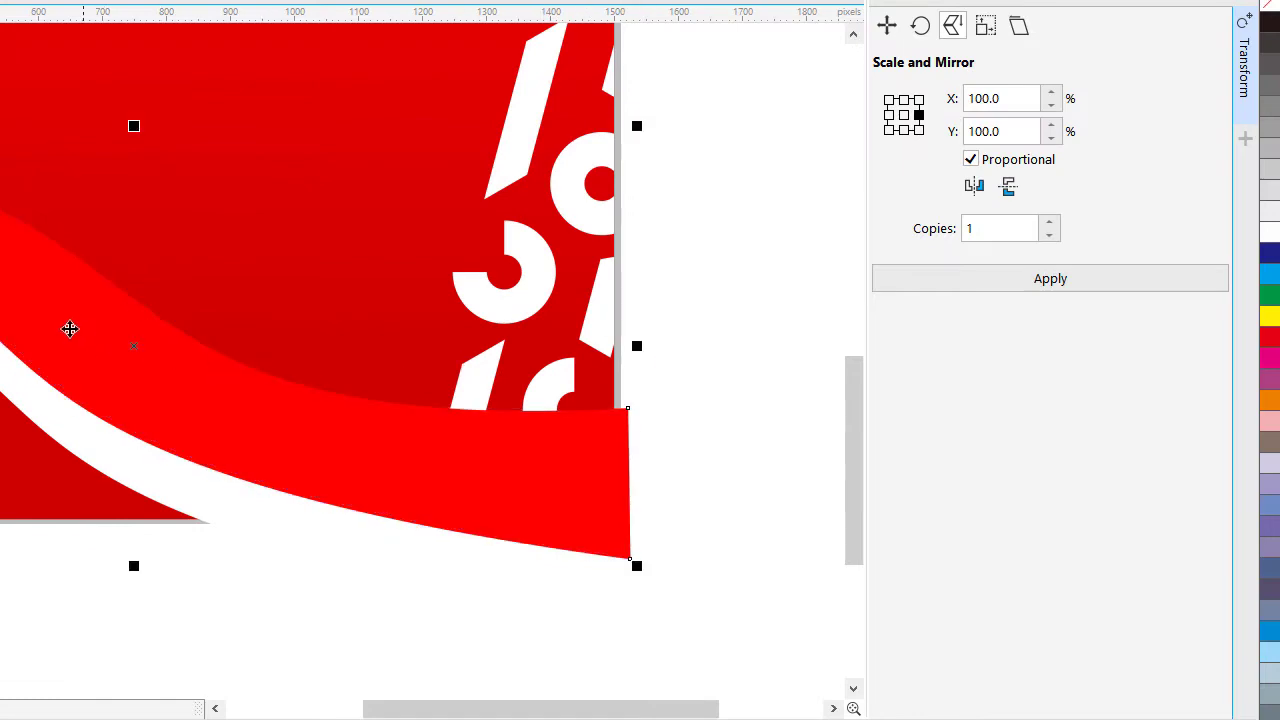
scroll(67, 329, "down", 1)
scroll(41, 301, "up", 1)
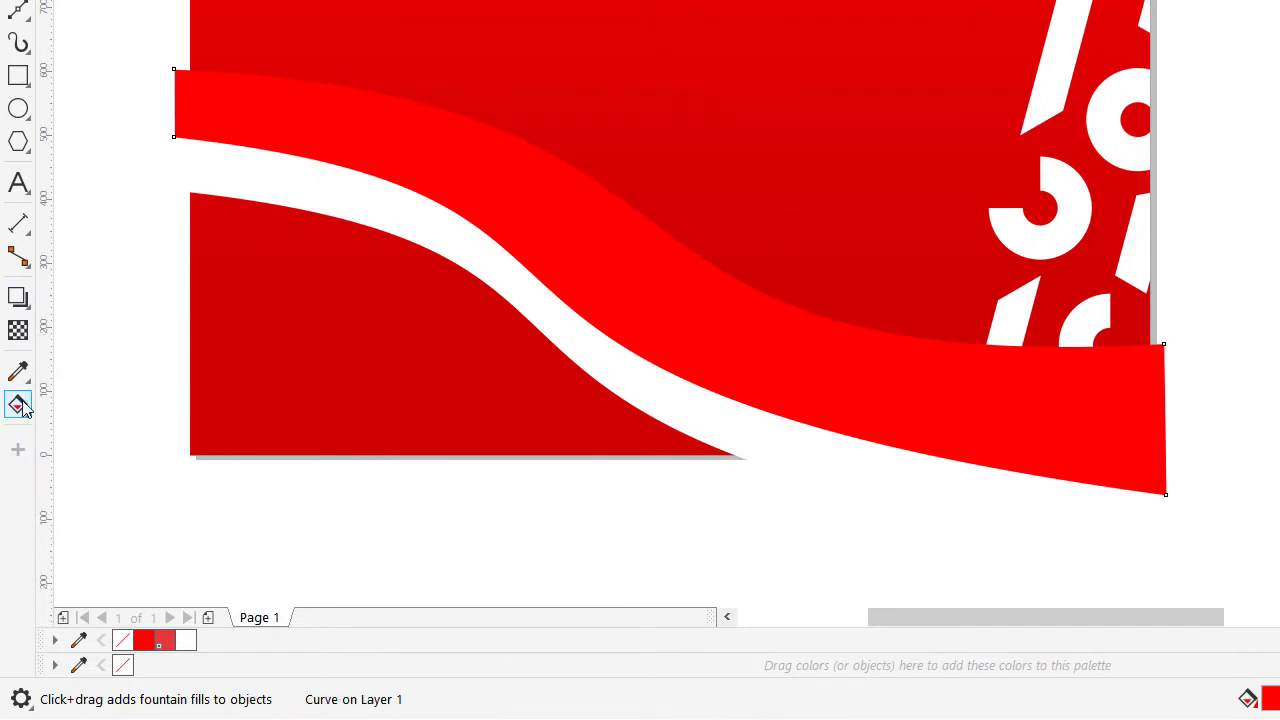
- Apply a linear gradient to the red band, placing its end stop just outside the band's left end and coloring it dark red #A10000
left_click(18, 405)
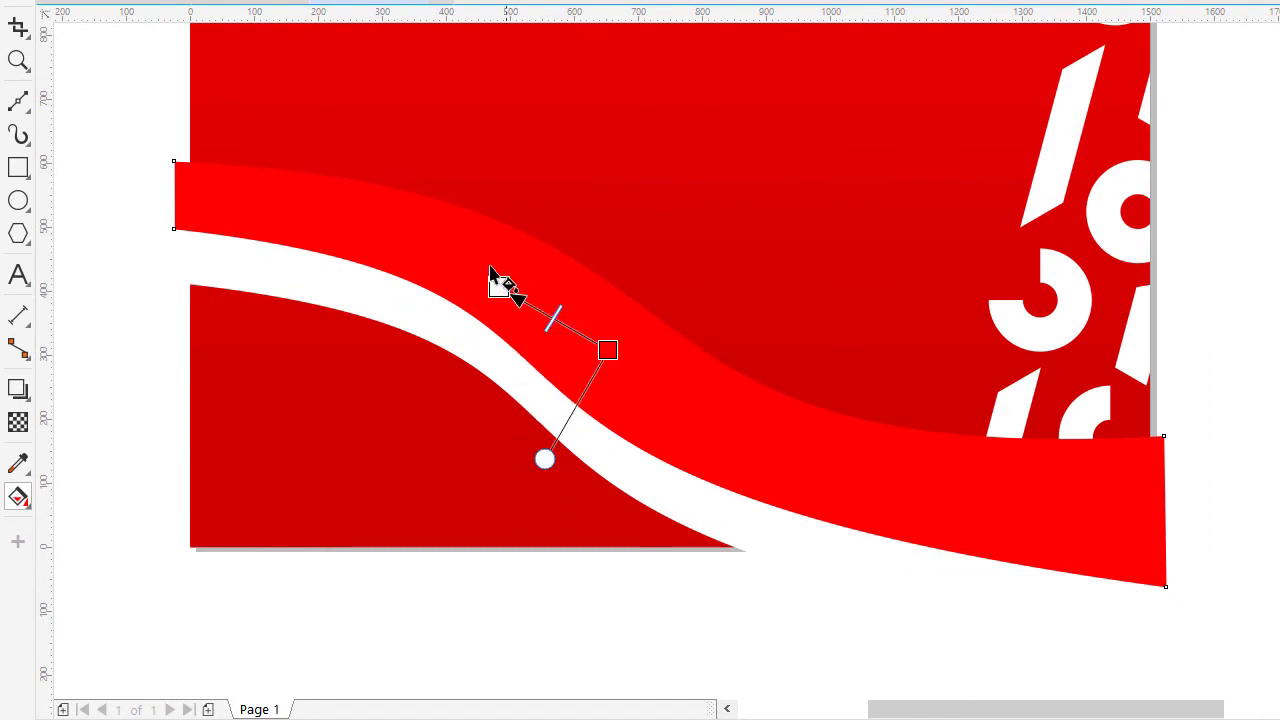
left_click_drag(292, 218, 273, 223)
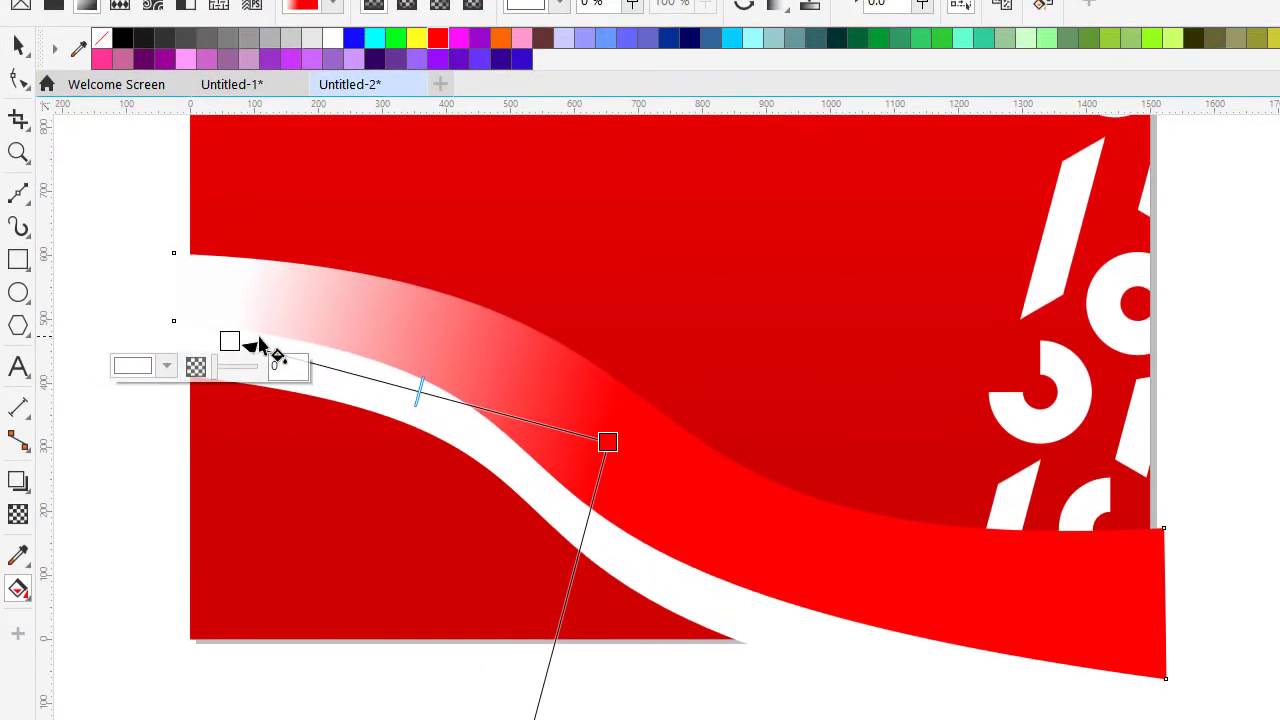
left_click_drag(229, 341, 170, 296)
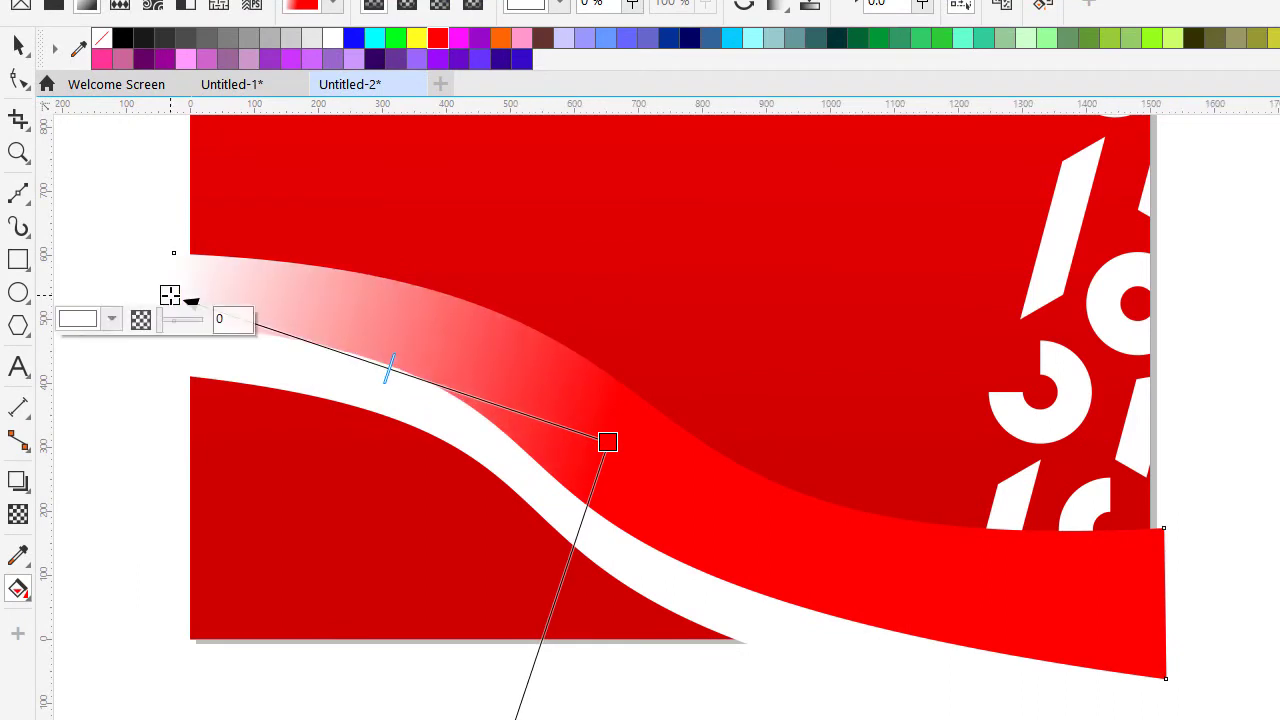
left_click(111, 319)
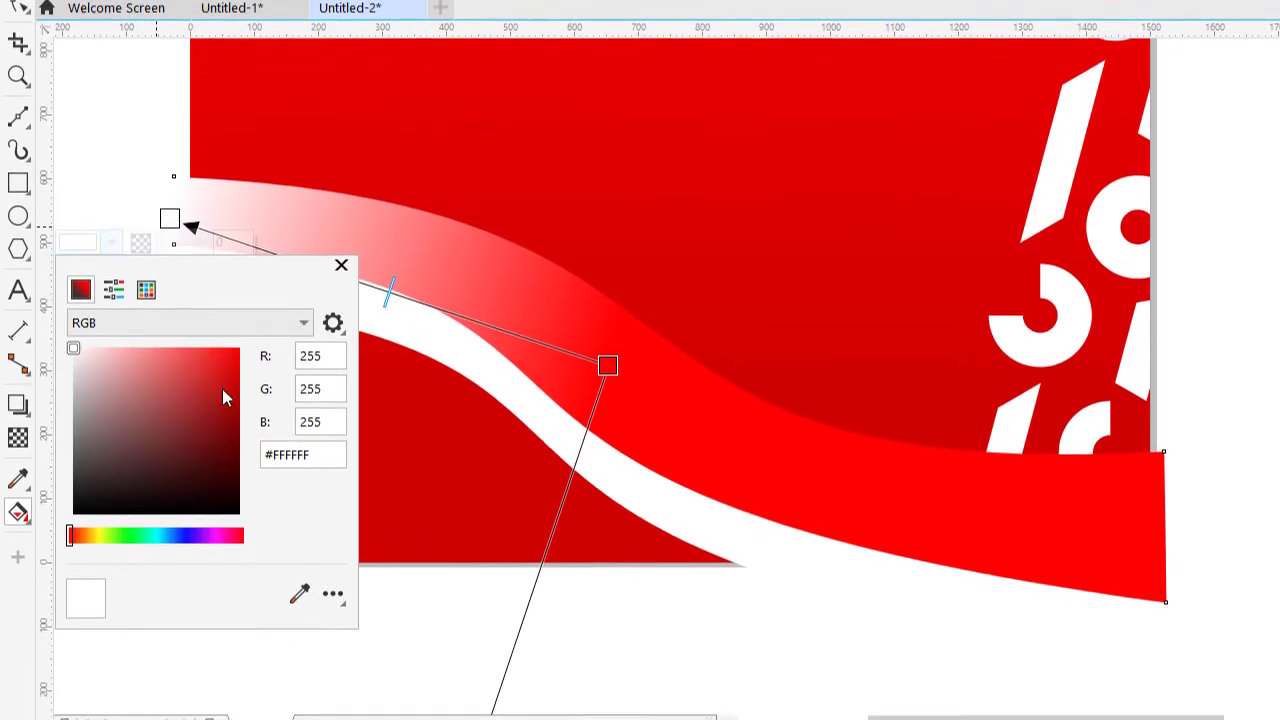
left_click(227, 471)
left_click_drag(229, 391, 242, 392)
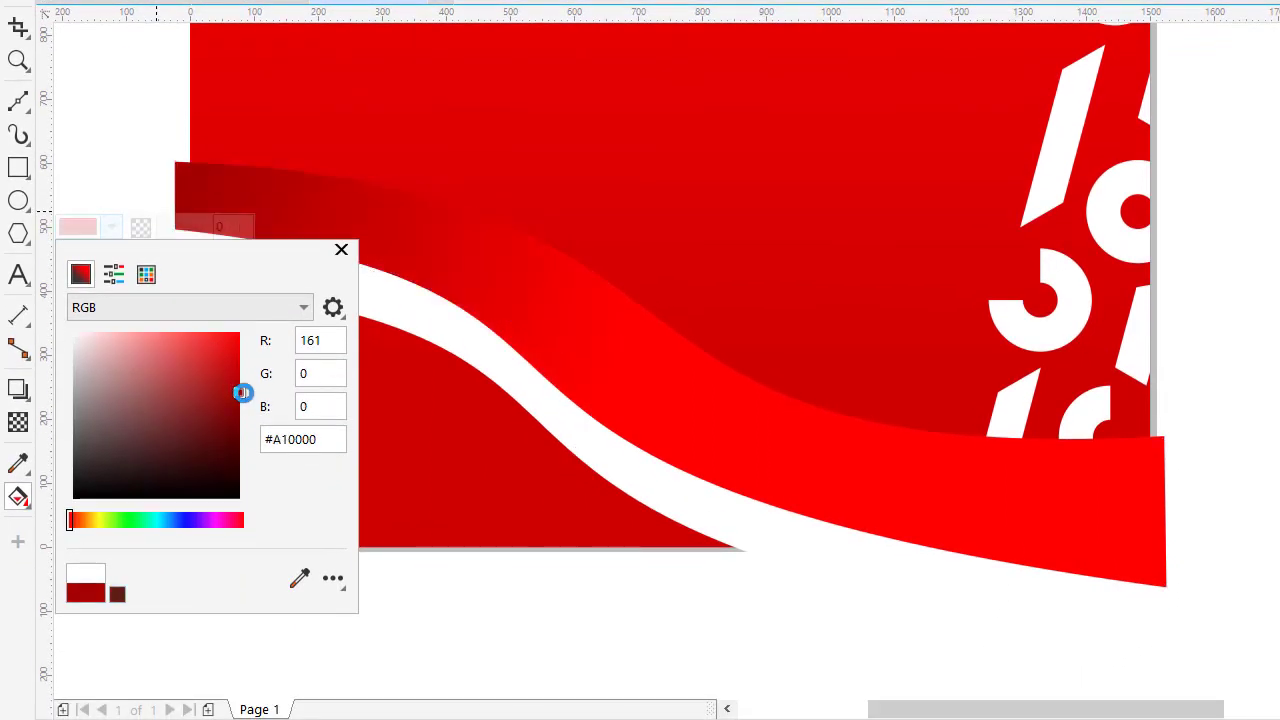
- Move the gradient's pure red start stop to the band's far right end, at about 1490 px horizontally
left_click_drag(608, 352, 1042, 440)
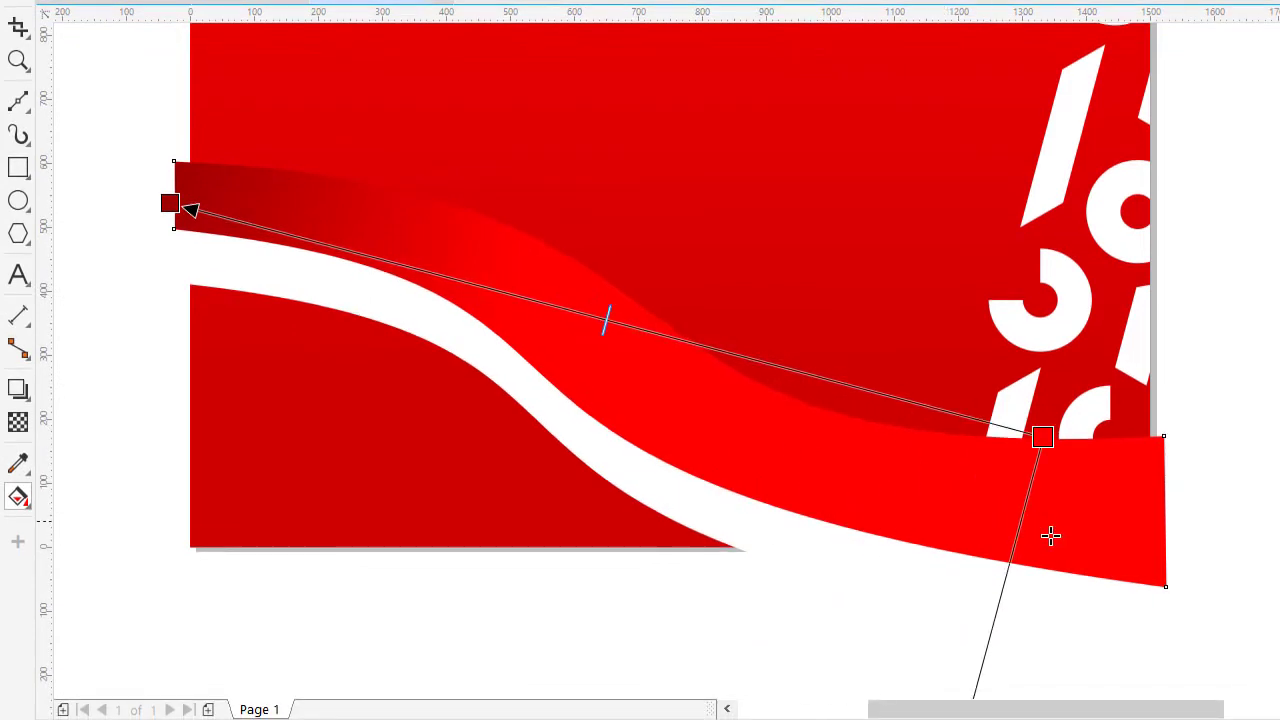
scroll(810, 452, "down", 2)
scroll(714, 400, "up", 2)
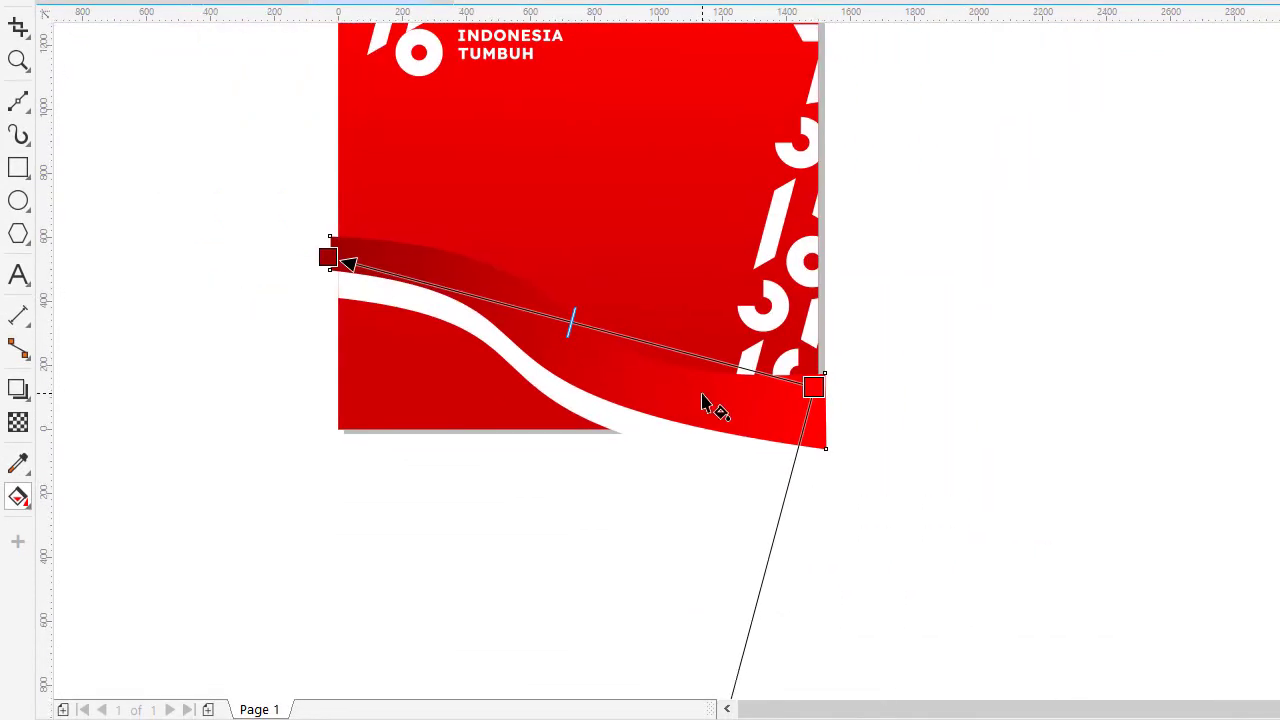
scroll(466, 310, "down", 2)
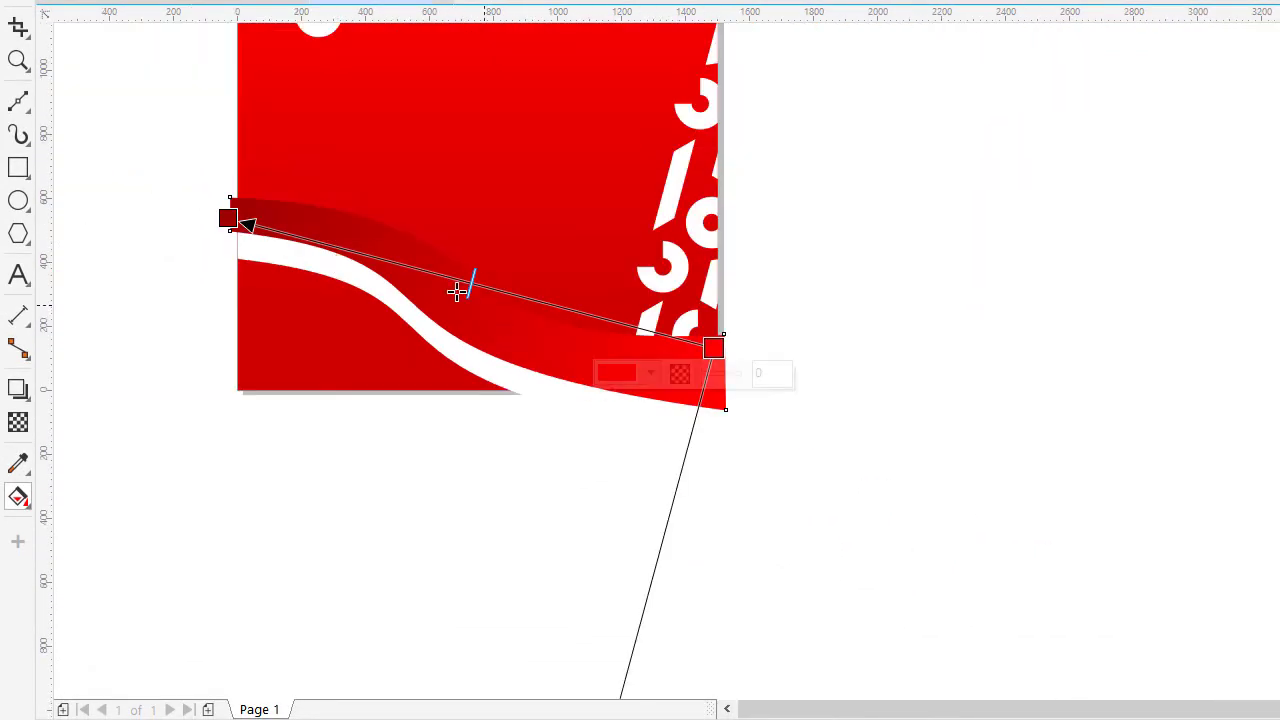
scroll(335, 255, "up", 2)
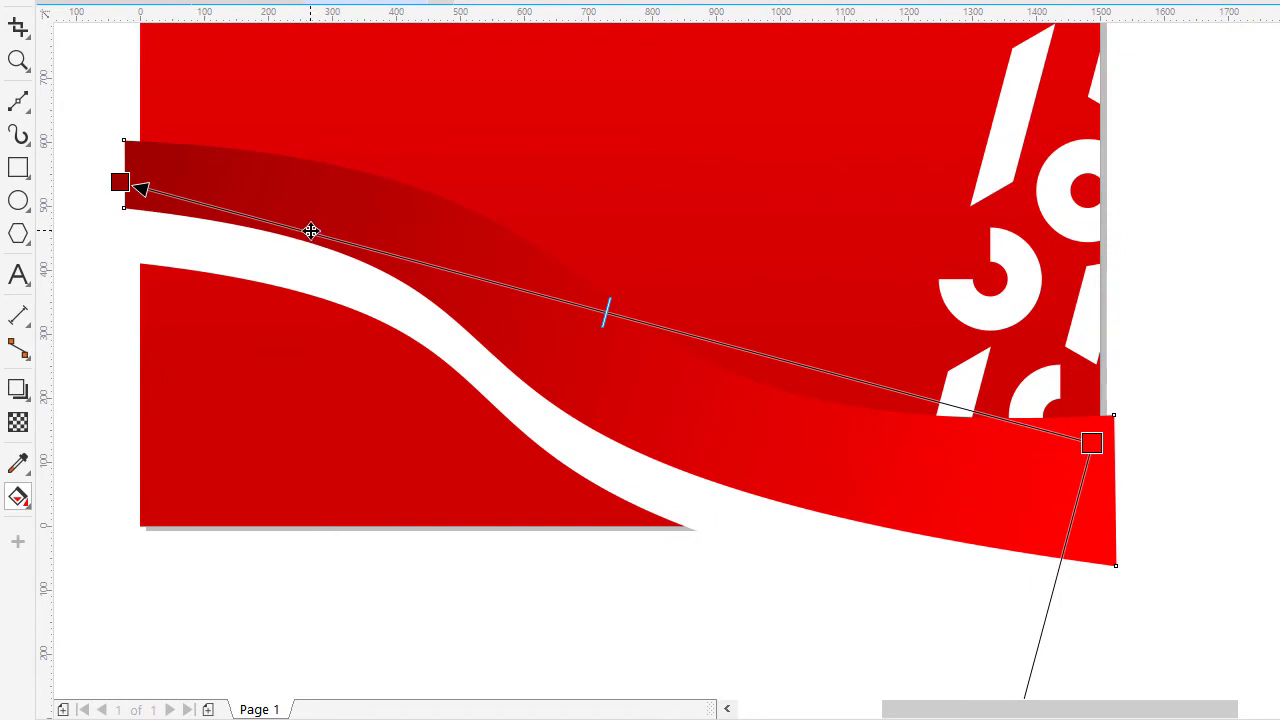
- Add a #EB0000 color stop near the gradient's left end and extend its red right stop slightly past the band
double_click(308, 232)
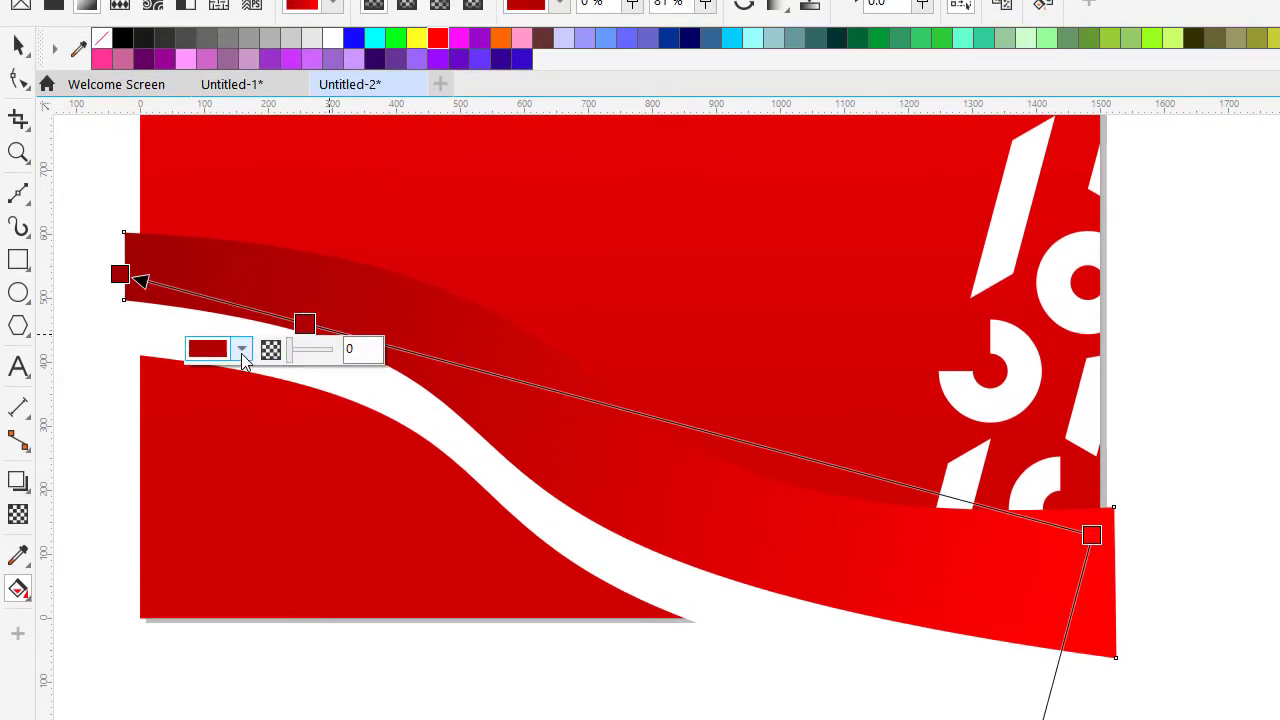
left_click(242, 350)
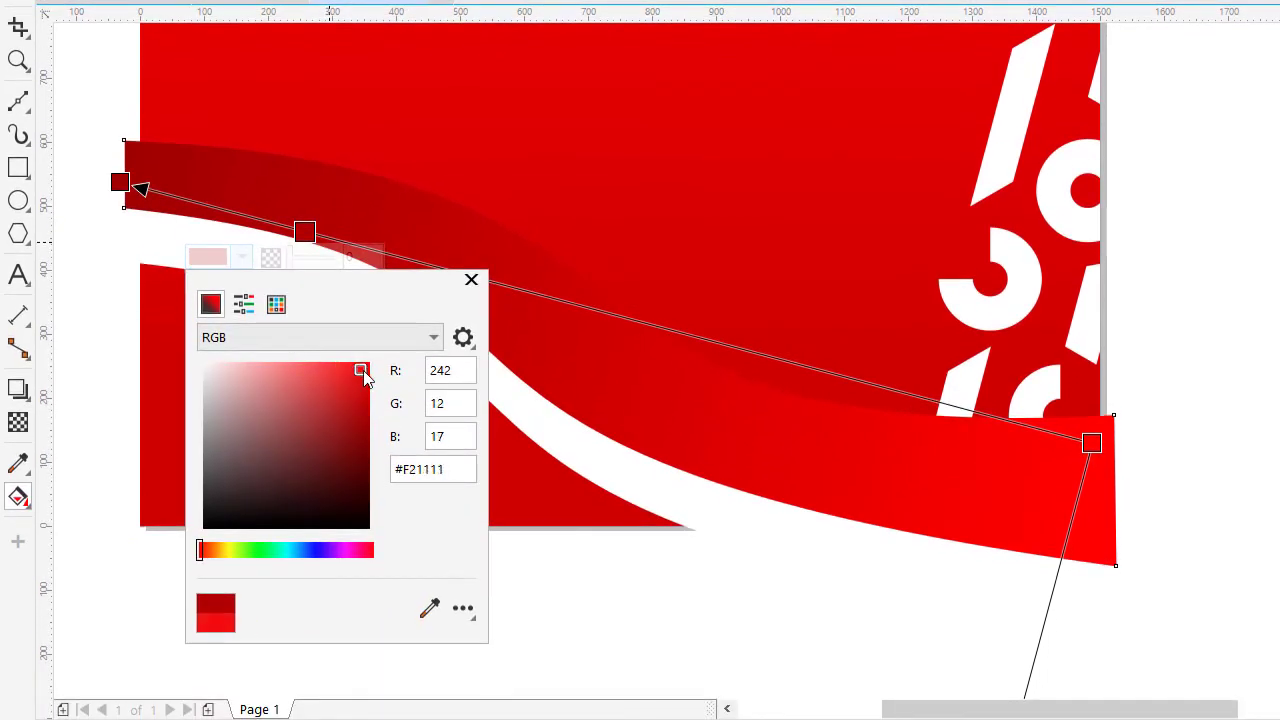
left_click_drag(366, 377, 369, 372)
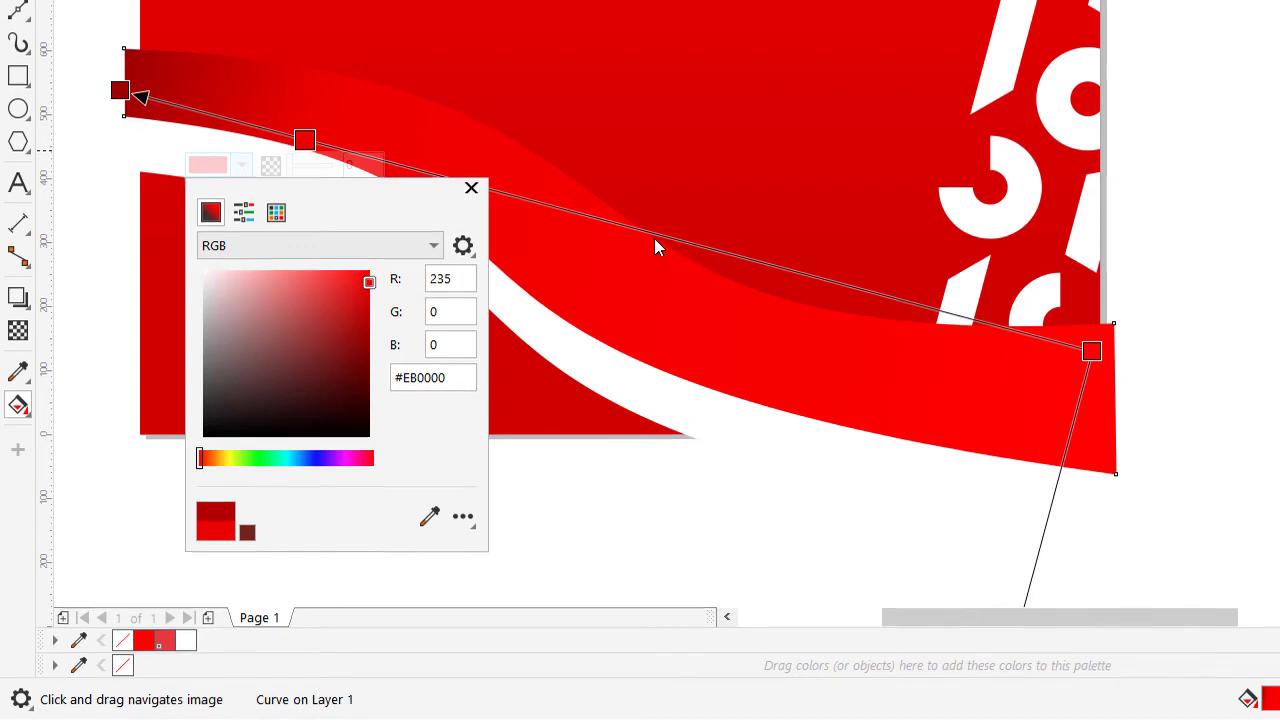
left_click(1092, 351)
left_click_drag(1091, 443, 1122, 485)
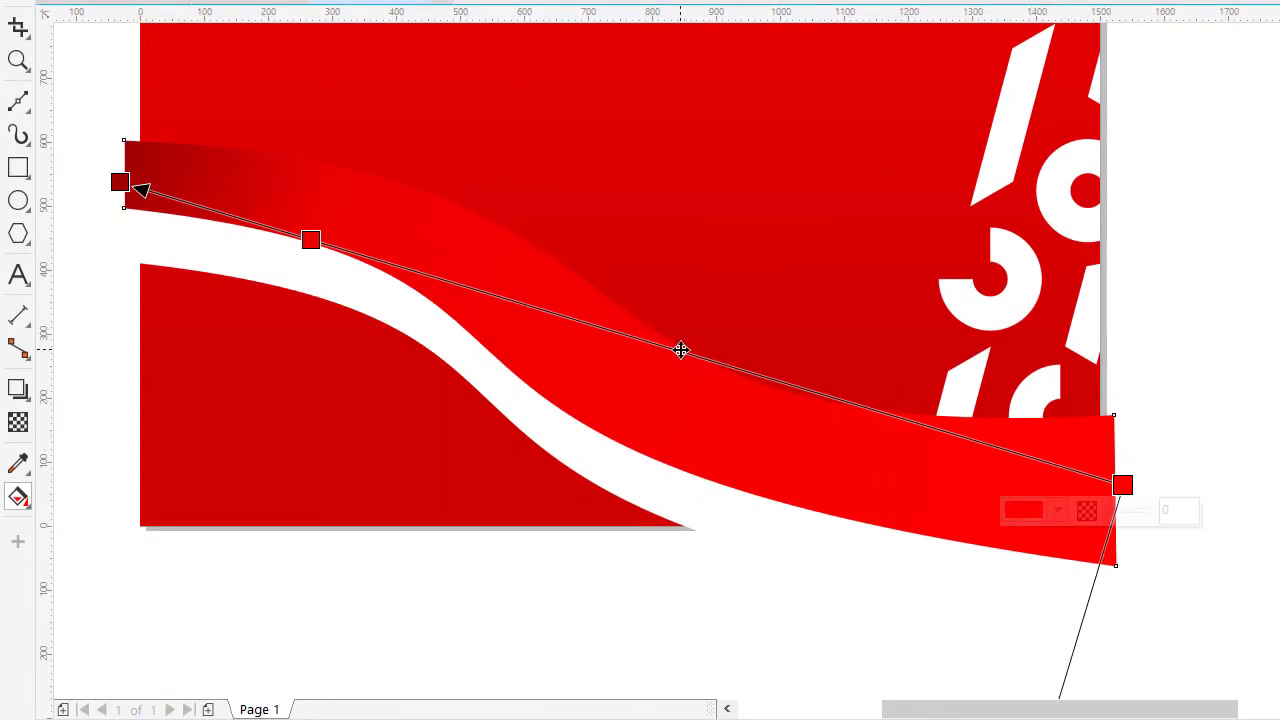
- Add a #D60000 color stop midway along the gradient and pull its right end stop farther beyond the band
double_click(680, 350)
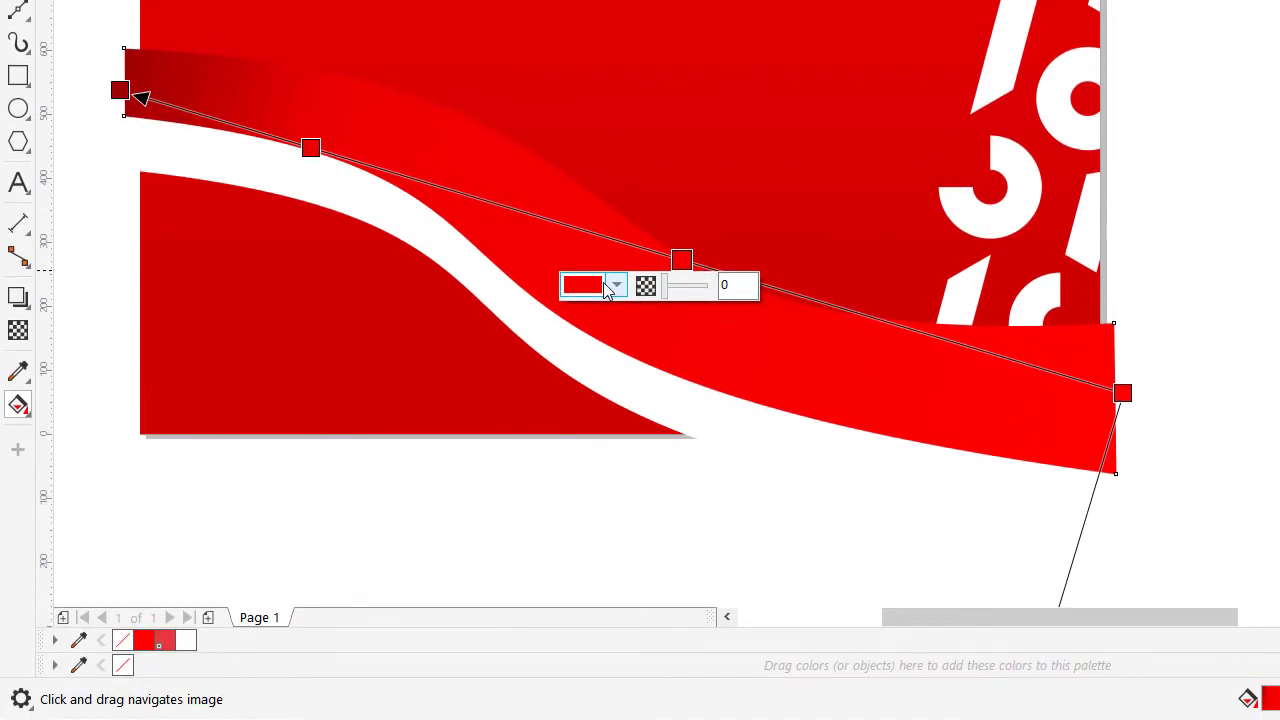
left_click(617, 287)
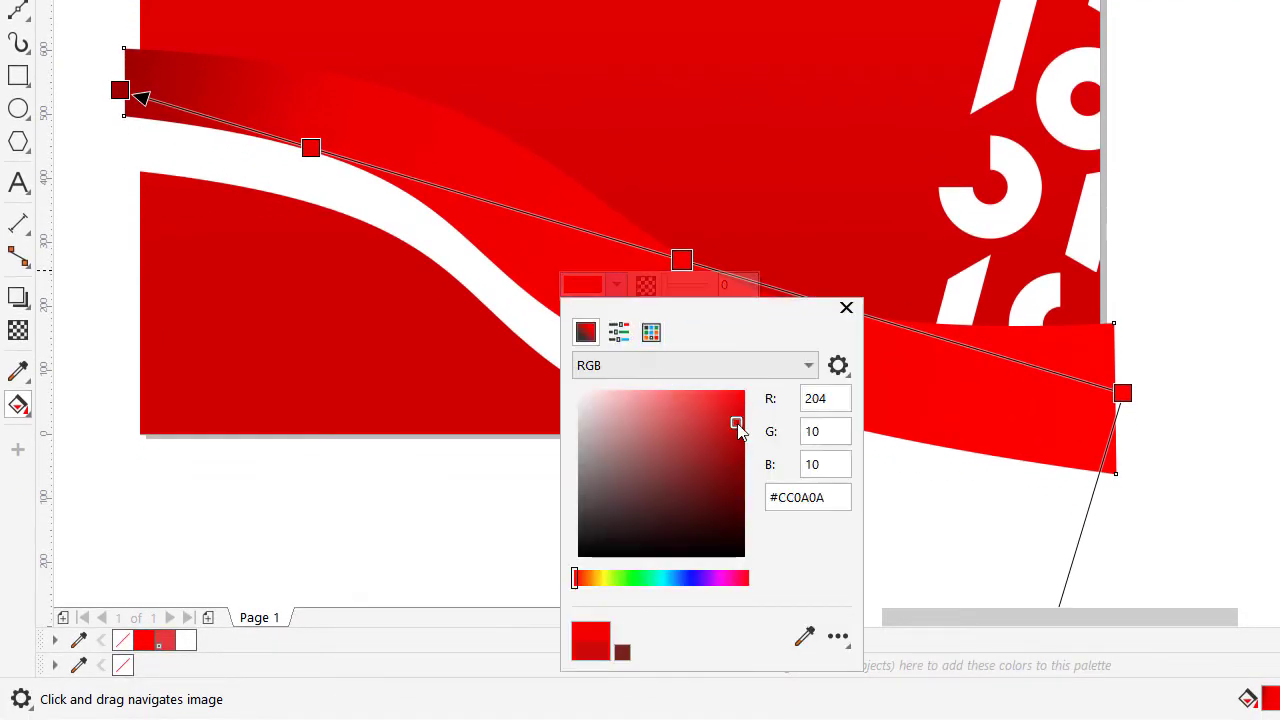
left_click_drag(737, 426, 746, 420)
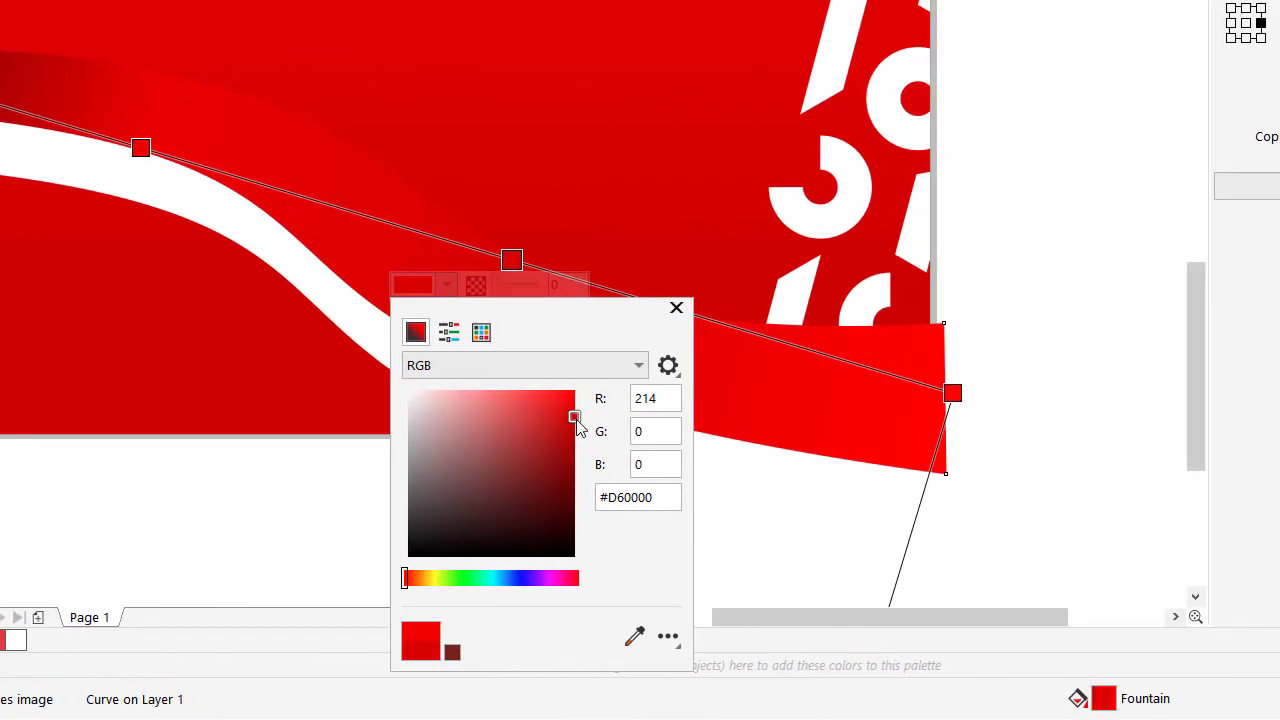
left_click(954, 393)
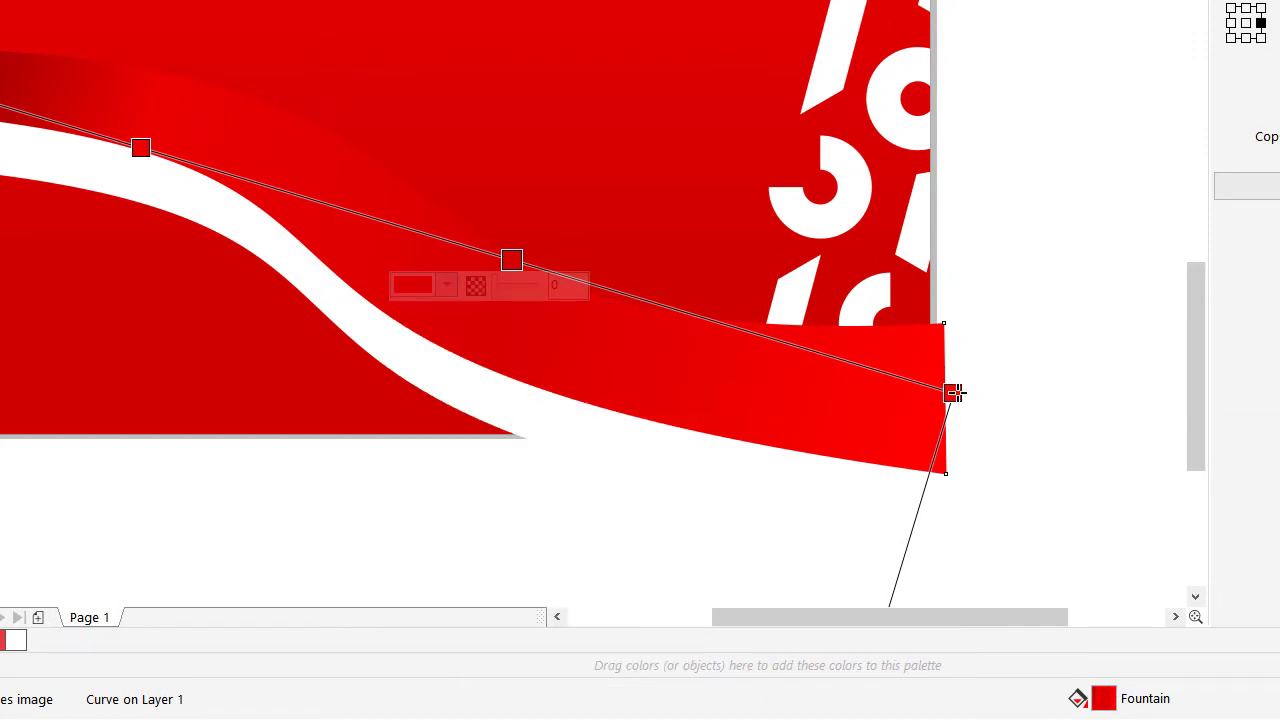
left_click_drag(954, 393, 991, 406)
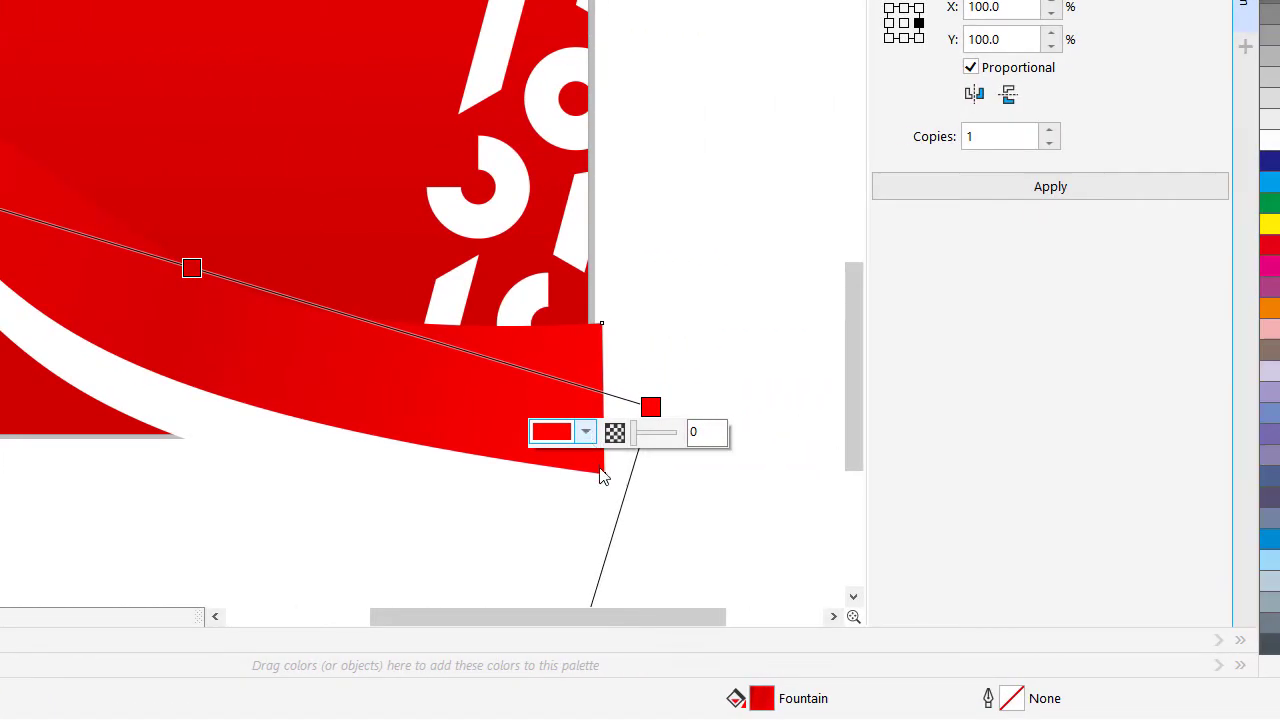
- Set the gradient's right end color to dark red #8C0000
left_click(585, 431)
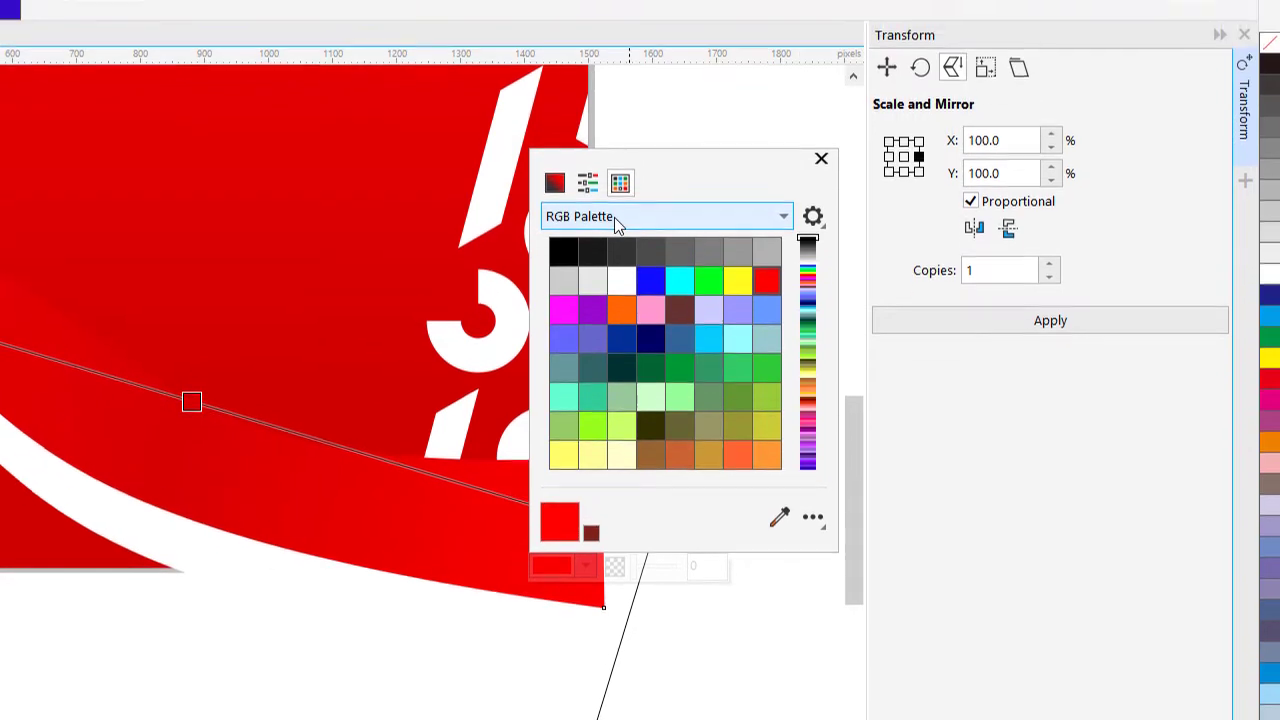
left_click(614, 82)
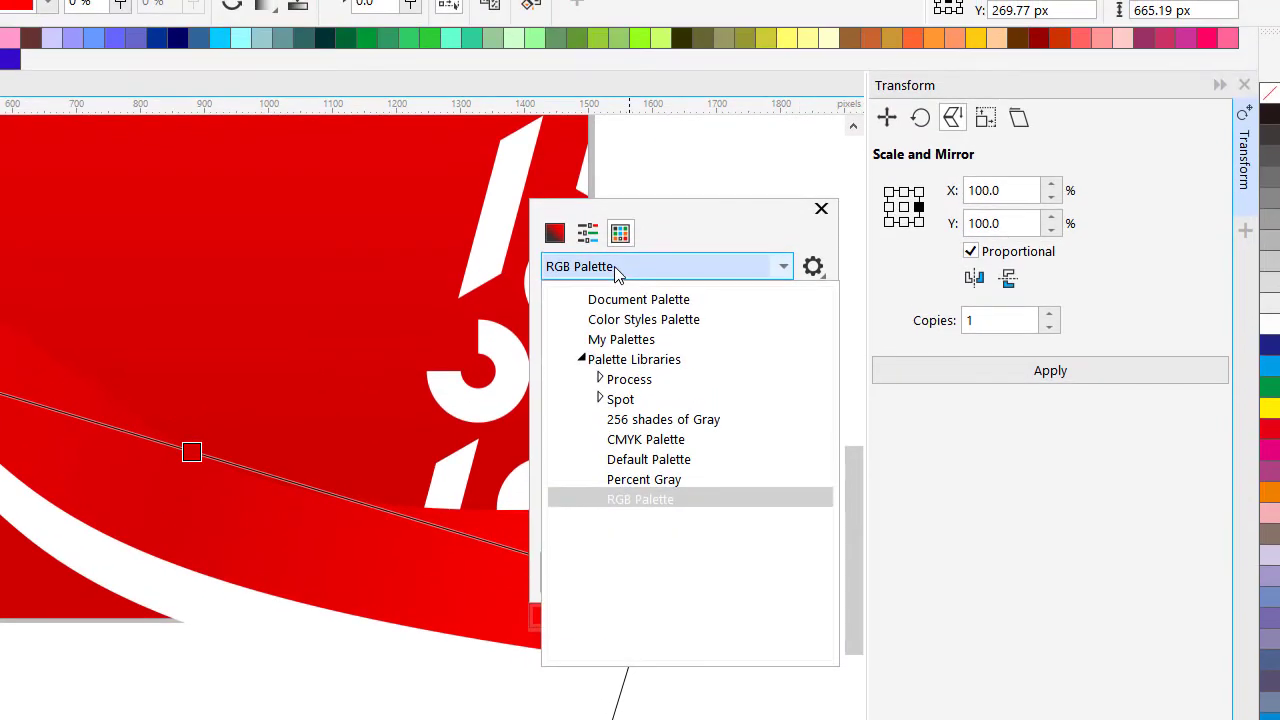
left_click(614, 266)
left_click(555, 233)
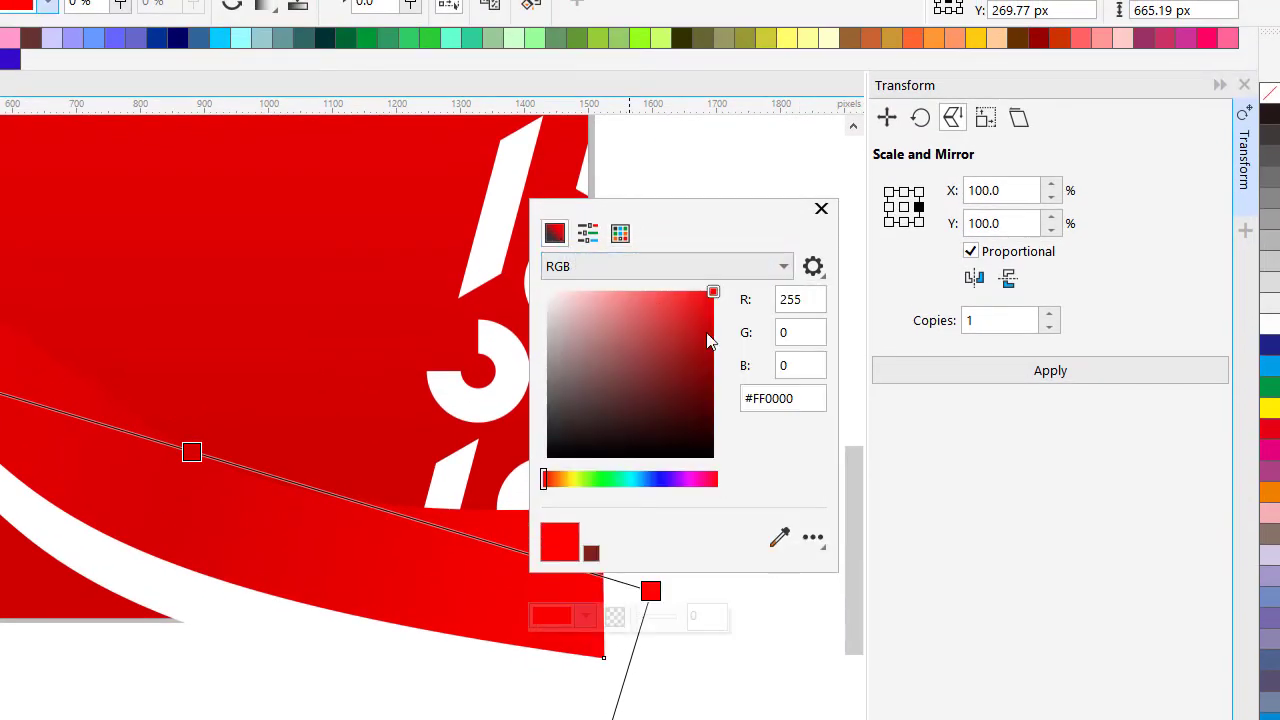
left_click_drag(707, 341, 714, 364)
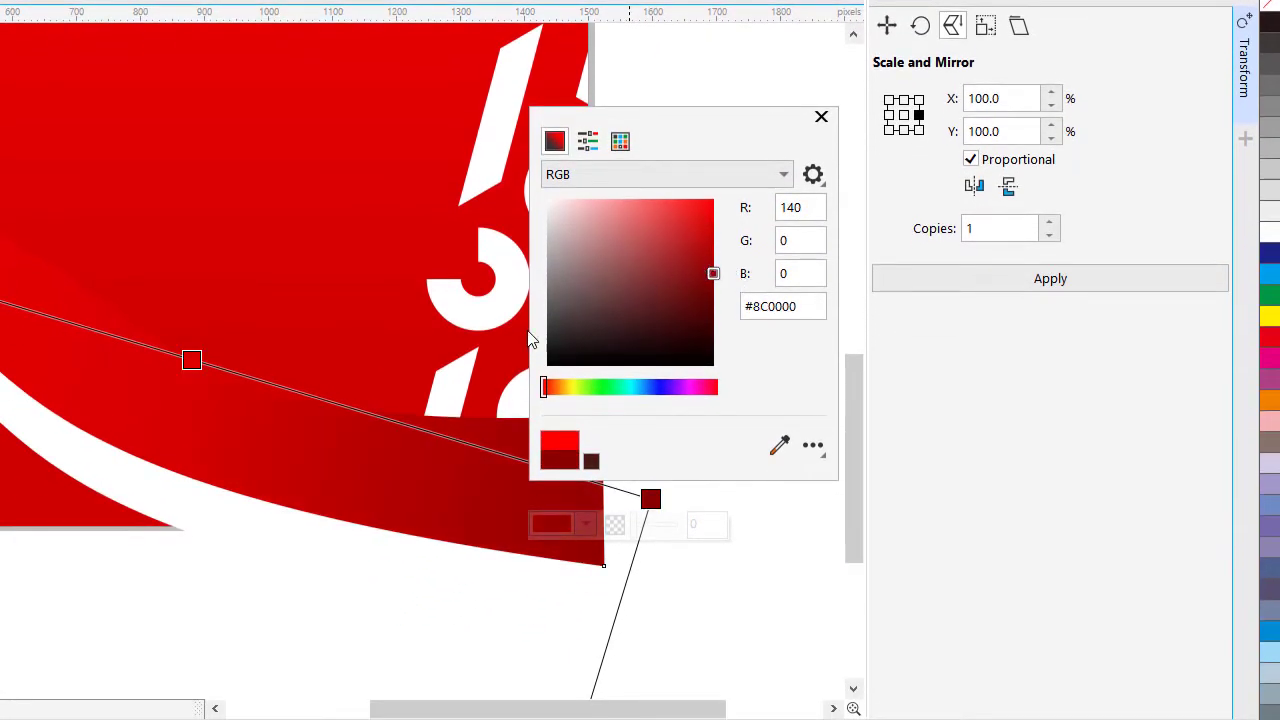
left_click(351, 430)
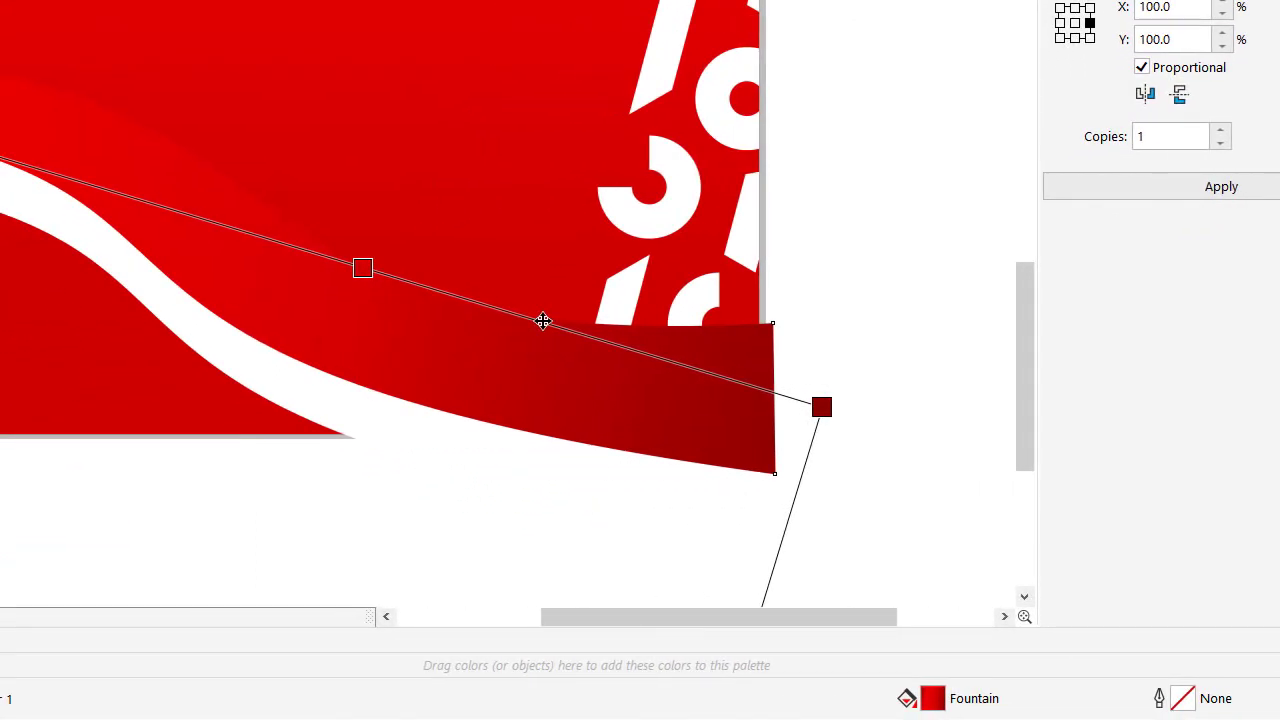
- Add a bright red #F20000 color stop between the gradient's middle stop and its dark right end
left_click(591, 321)
left_click(525, 347)
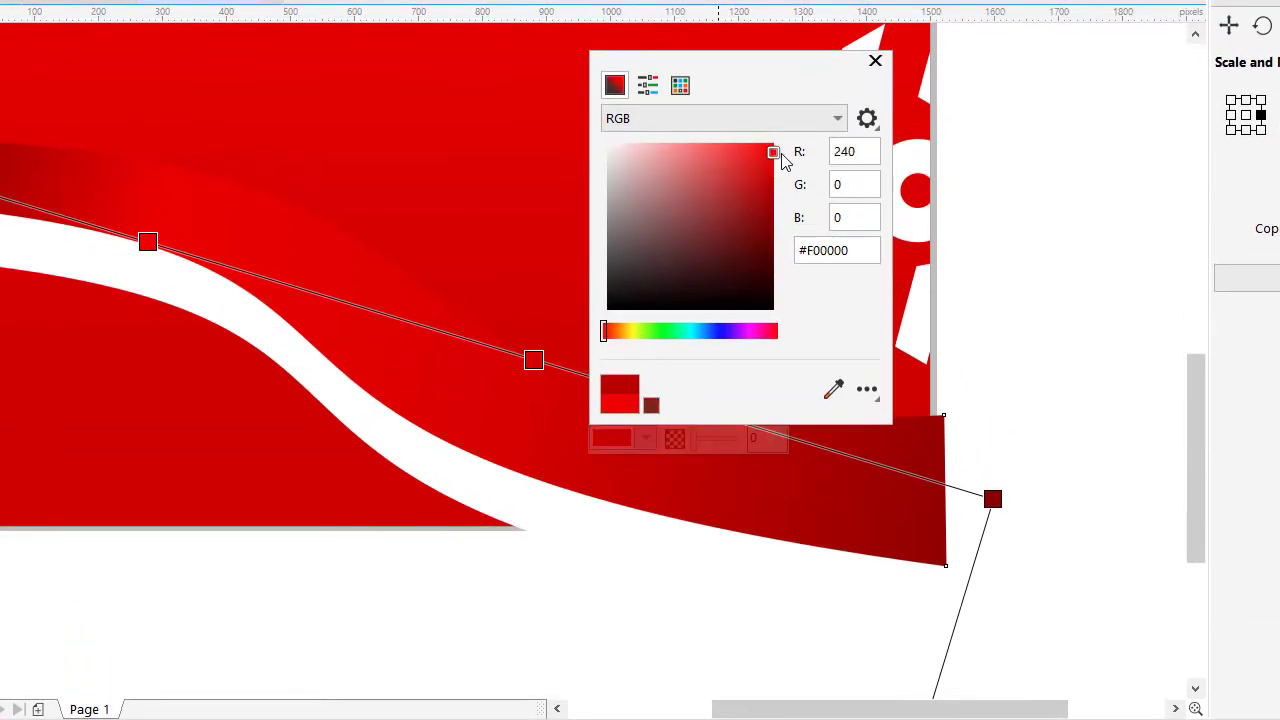
left_click_drag(782, 154, 782, 152)
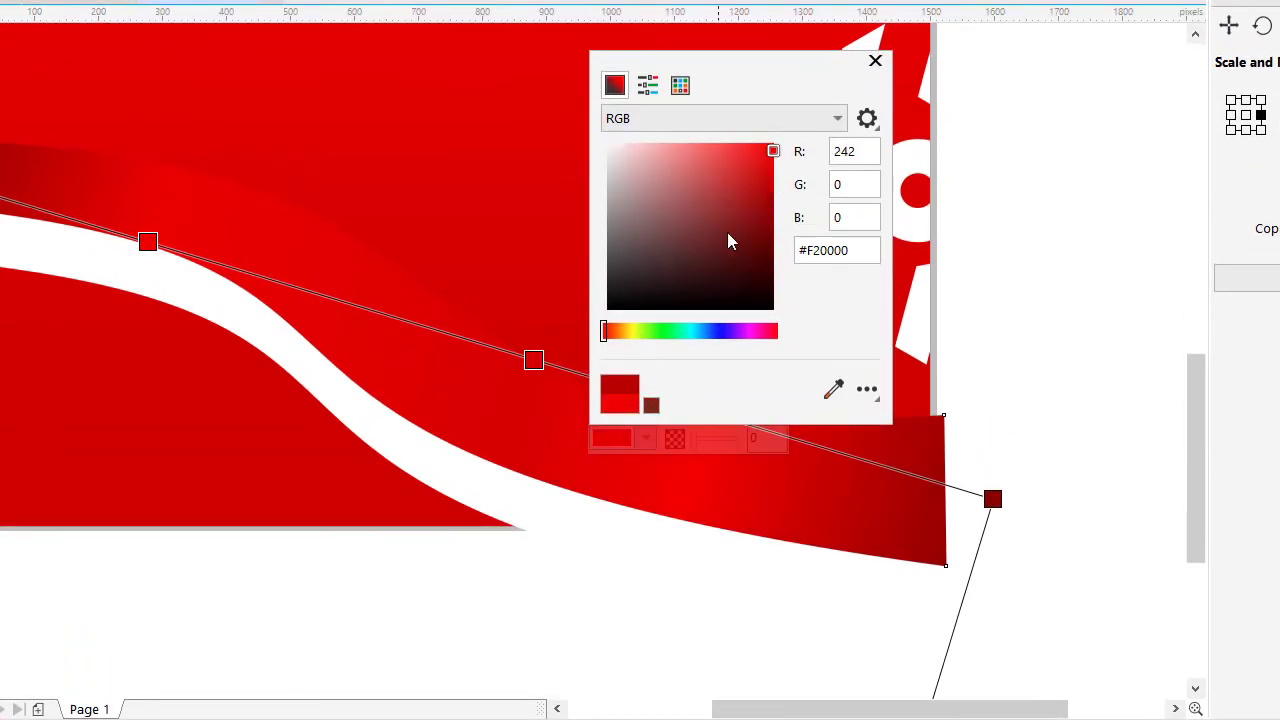
left_click(713, 486)
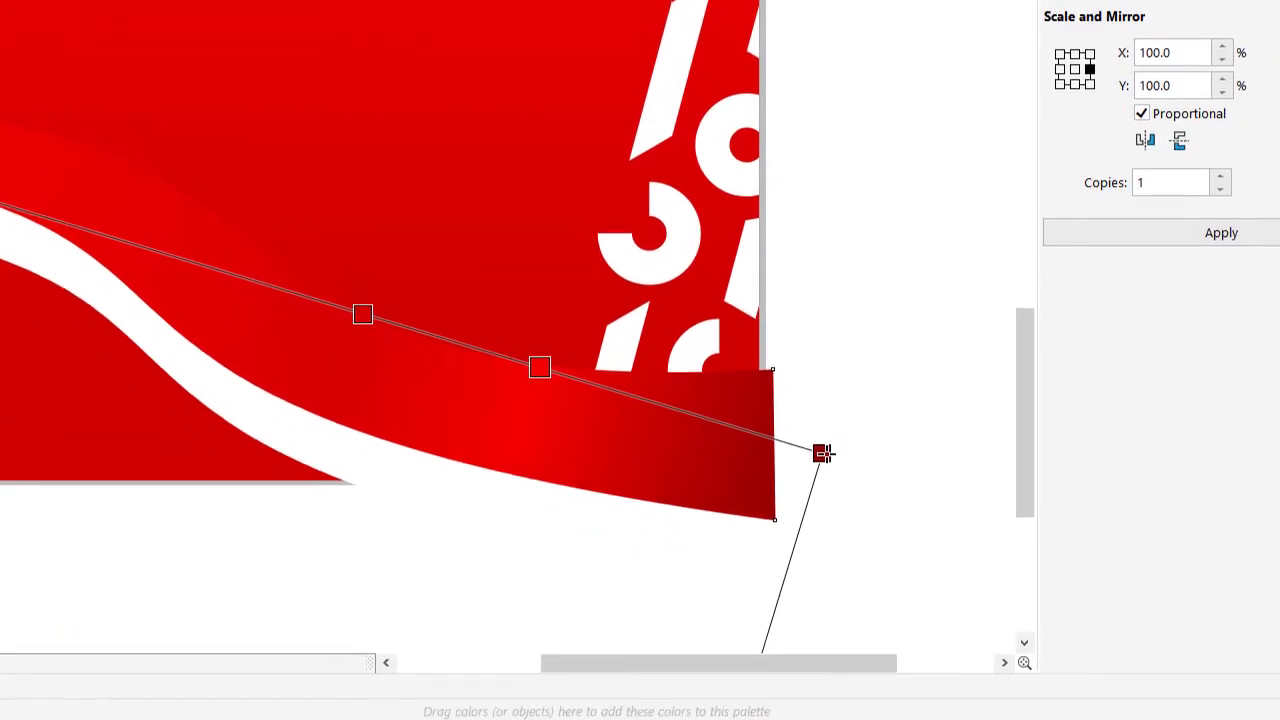
- Extend both dark end stops of the gradient farther outside the page and deselect the band
left_click_drag(822, 498, 897, 554)
scroll(688, 467, "down", 1)
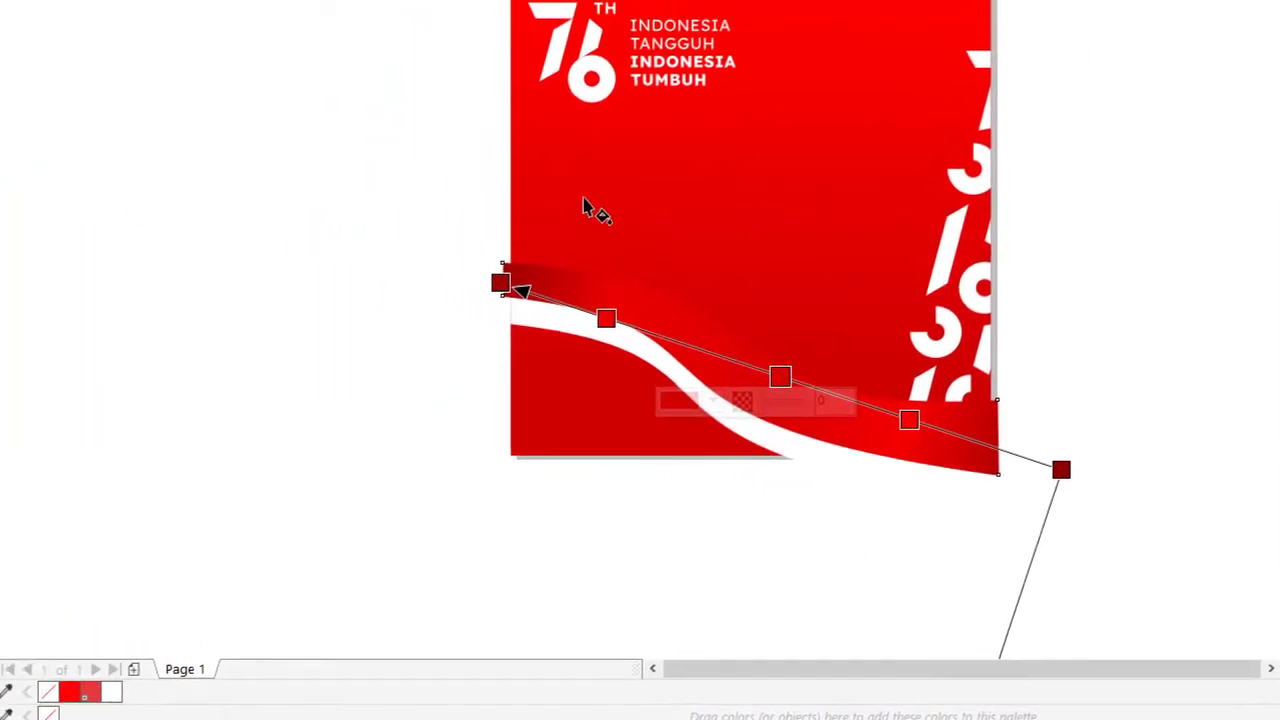
left_click_drag(578, 320, 522, 268)
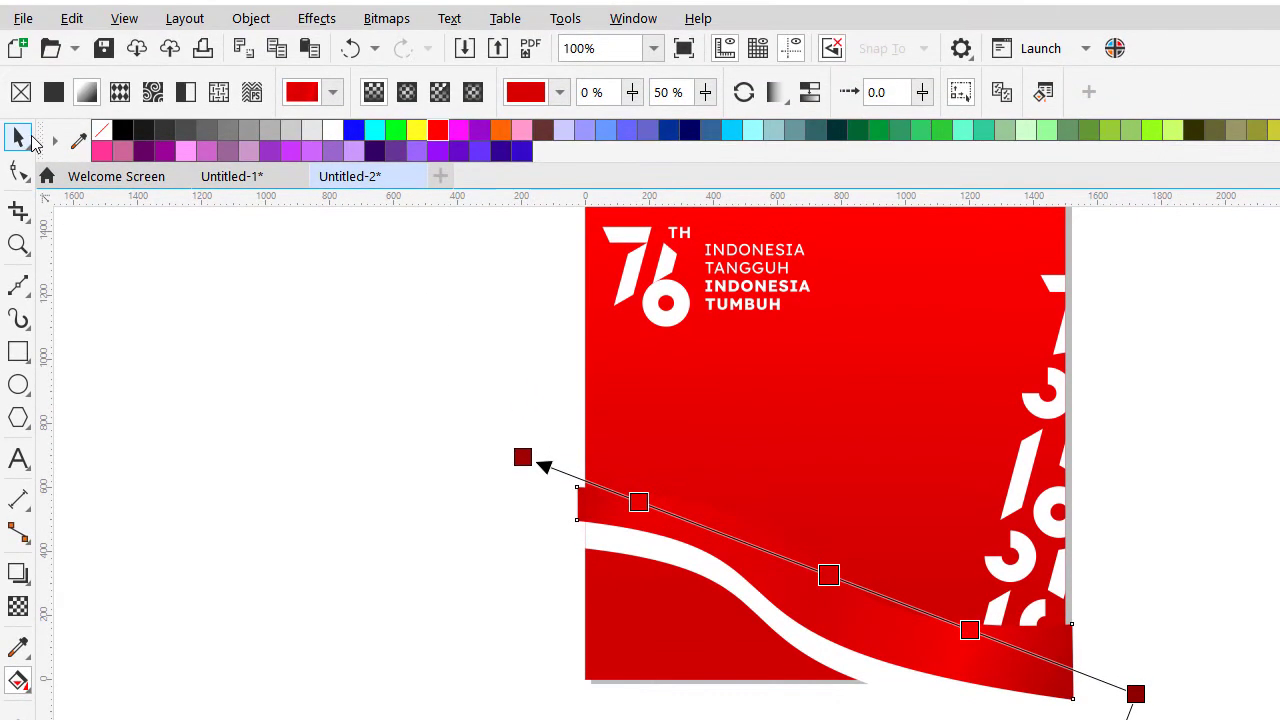
left_click(20, 138)
left_click(204, 144)
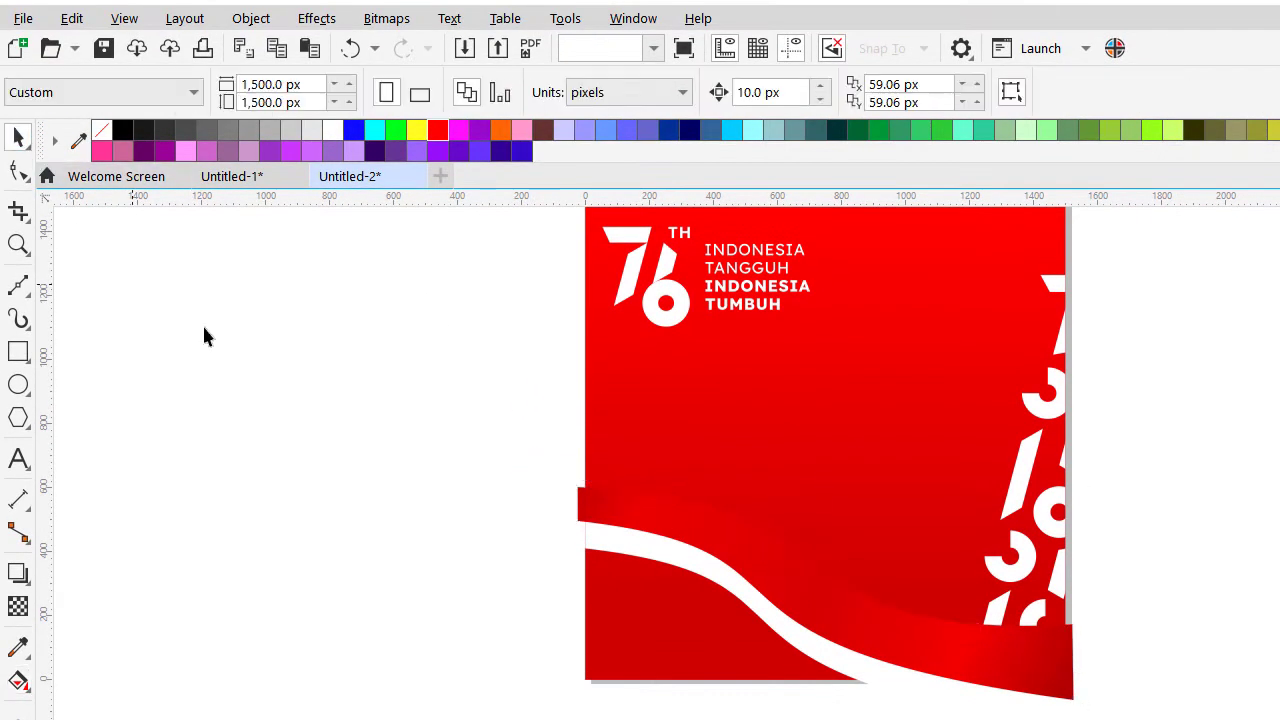
- PowerClip the gradient-red band inside the larger unfilled curve that follows the white band, and deselect it
scroll(501, 487, "down", 1)
scroll(607, 530, "up", 1)
left_click(691, 553)
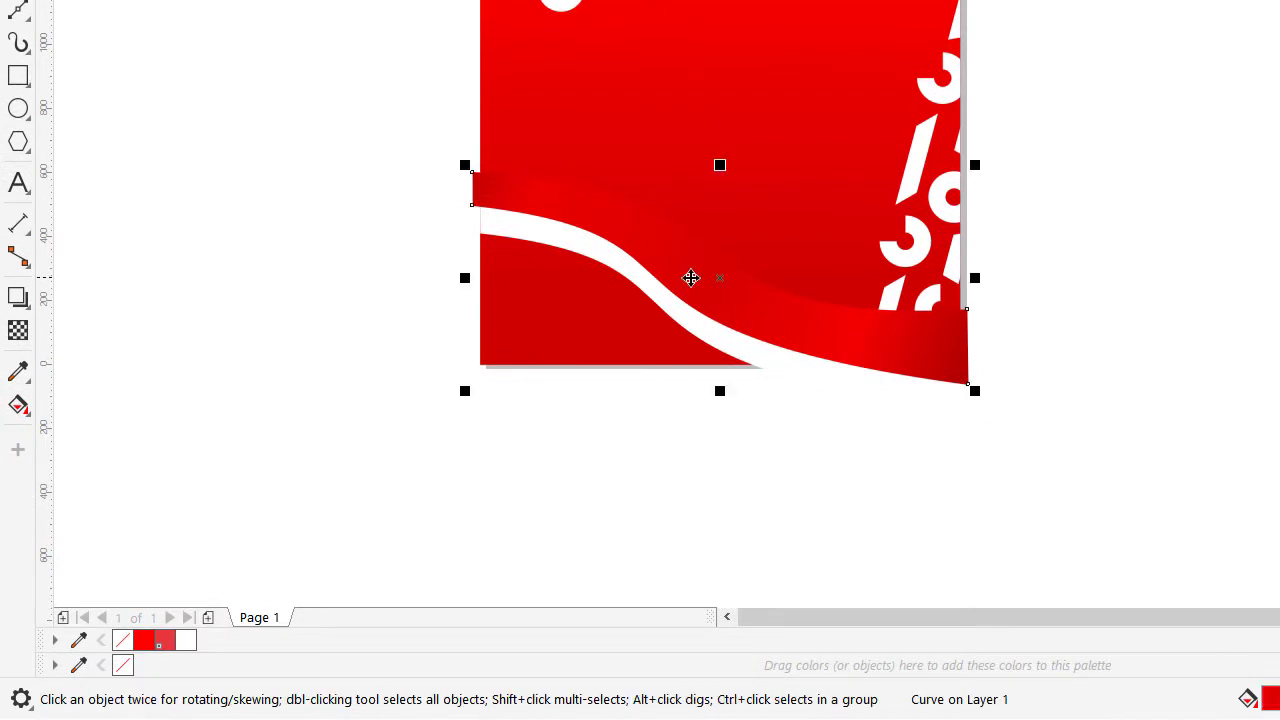
scroll(701, 282, "up", 2)
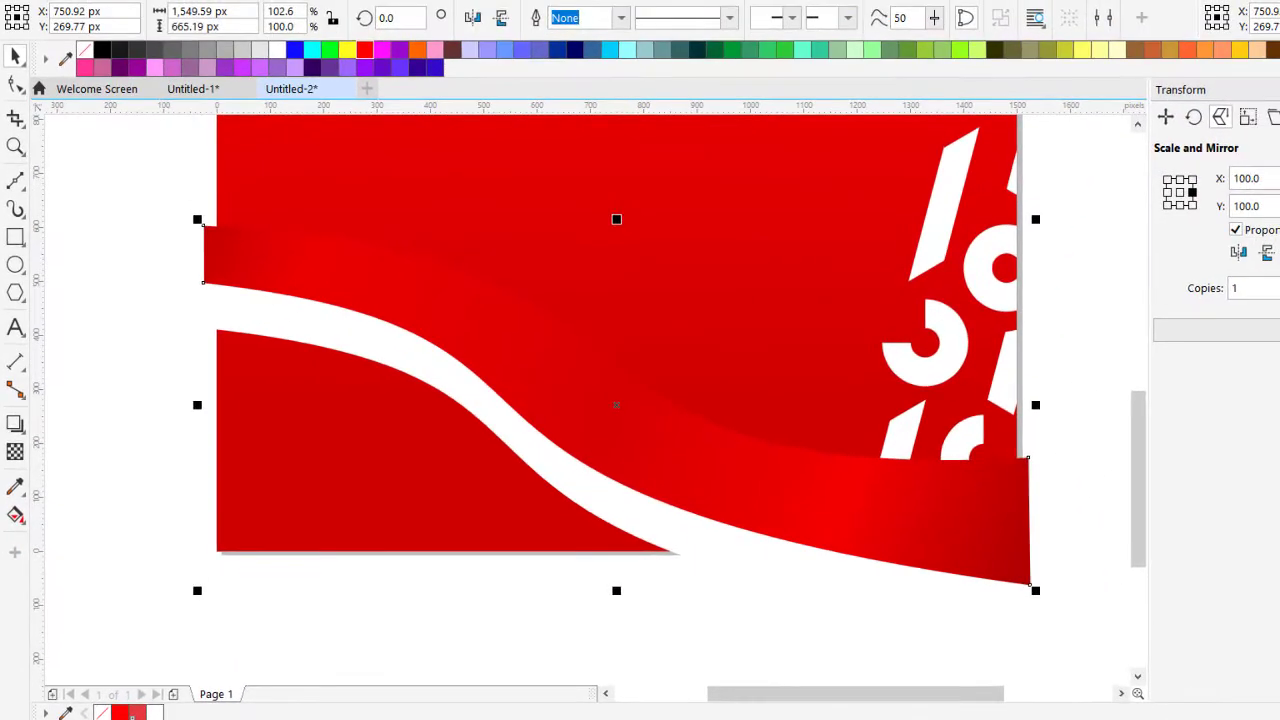
left_click(204, 1)
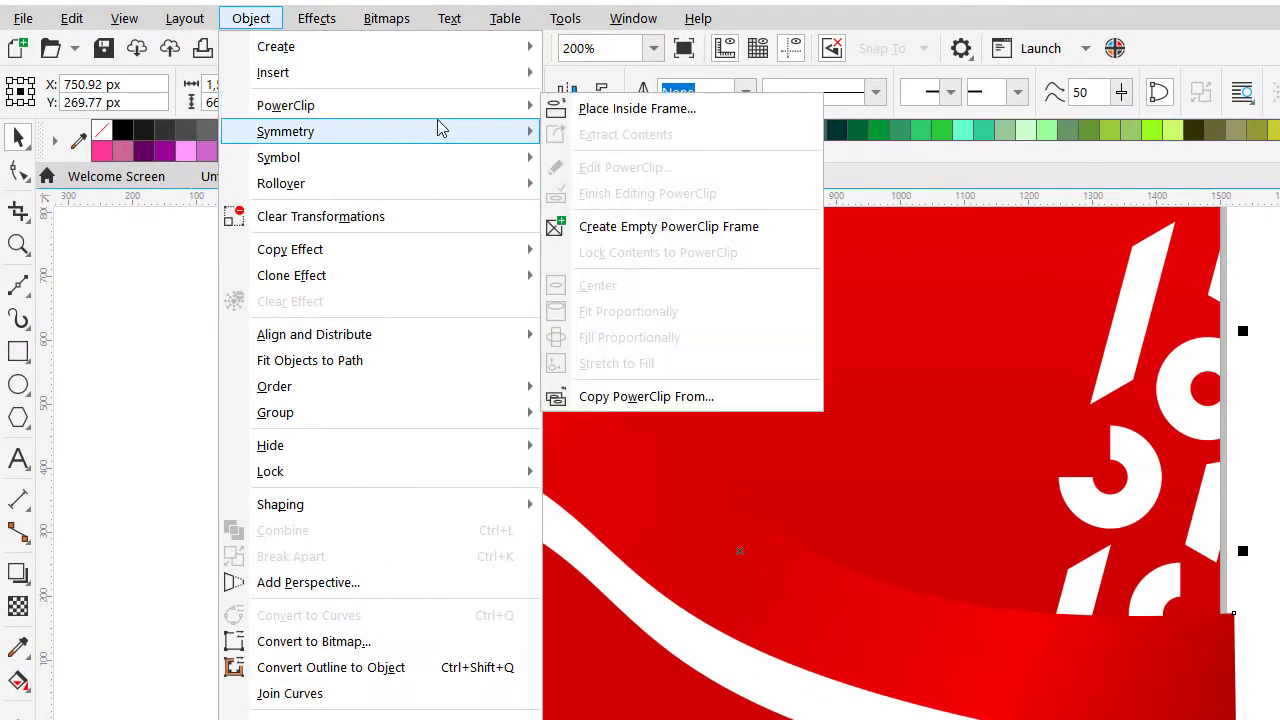
left_click(598, 110)
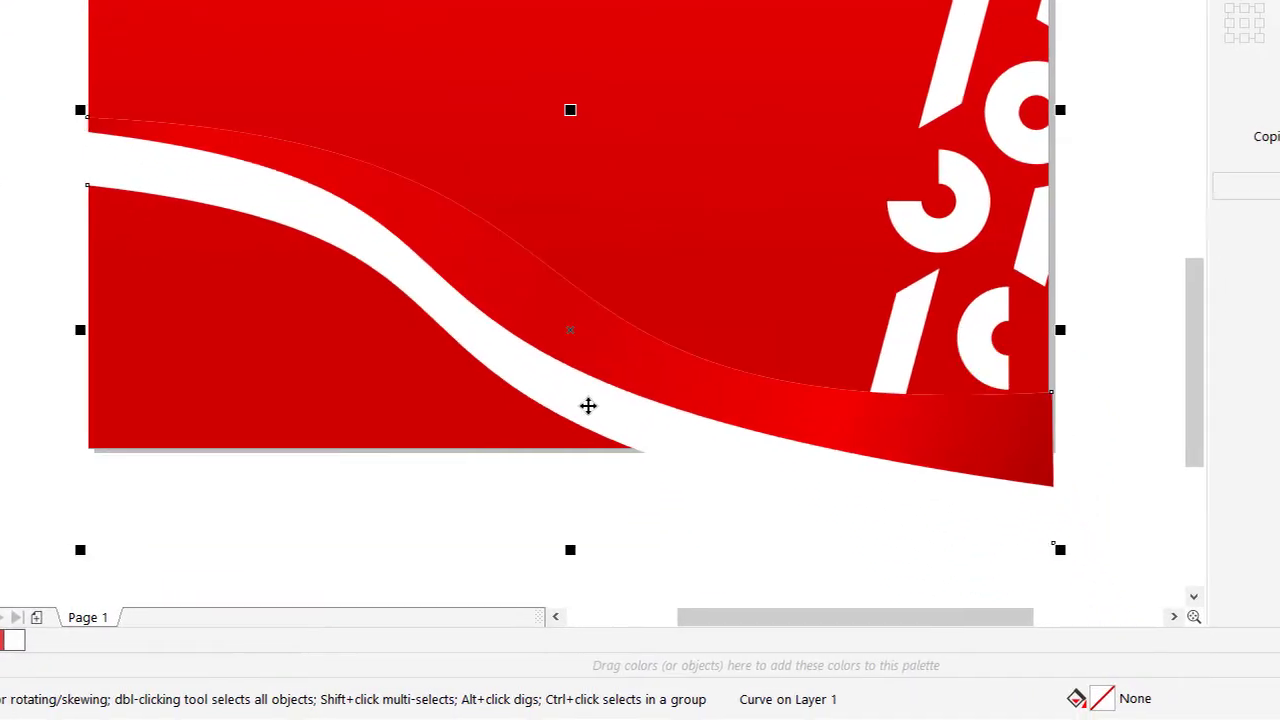
scroll(557, 377, "down", 1)
left_click(827, 359)
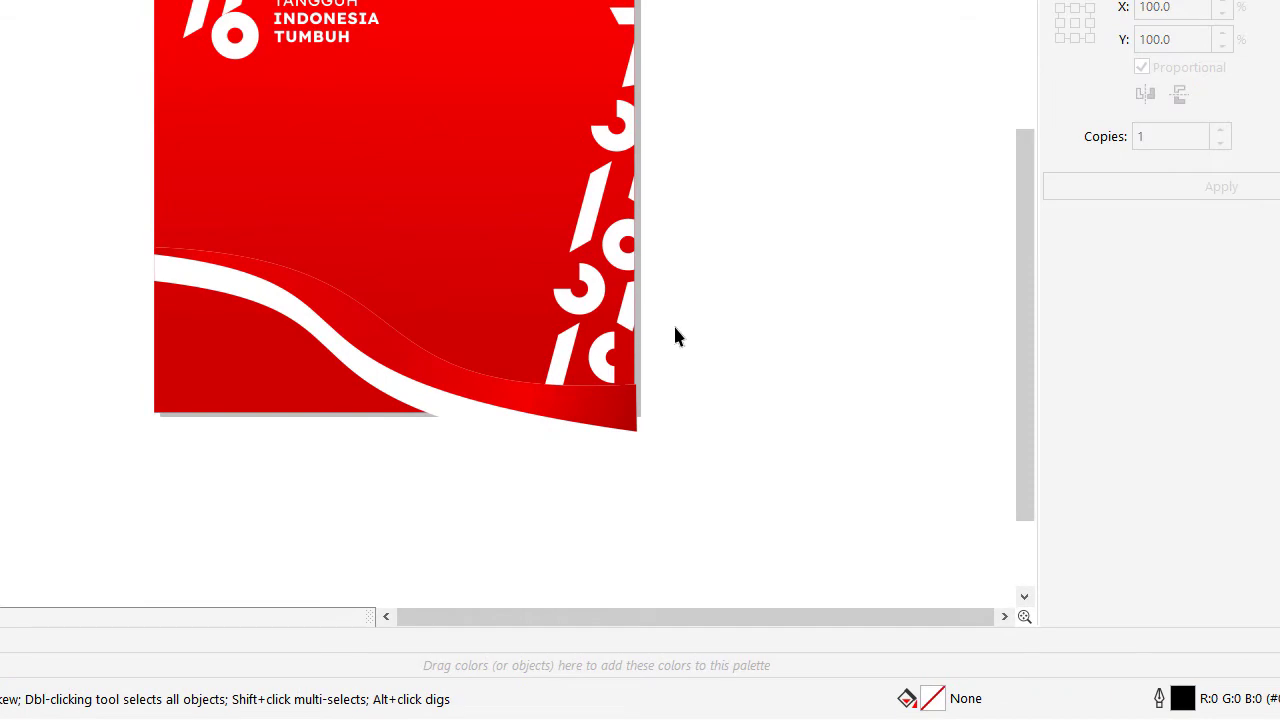
- Examine the edges of the clipped red-and-white band and its fit with the background and the pattern
scroll(466, 329, "up", 1)
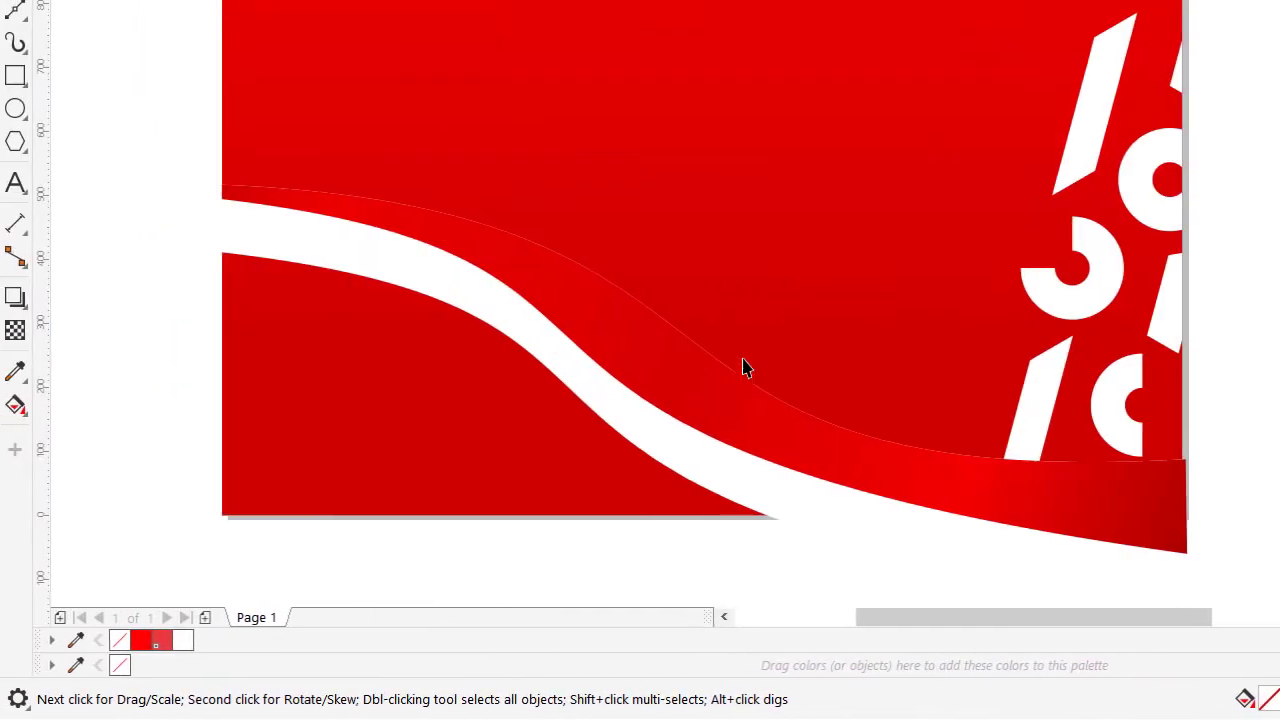
scroll(717, 371, "down", 1)
left_click(714, 383)
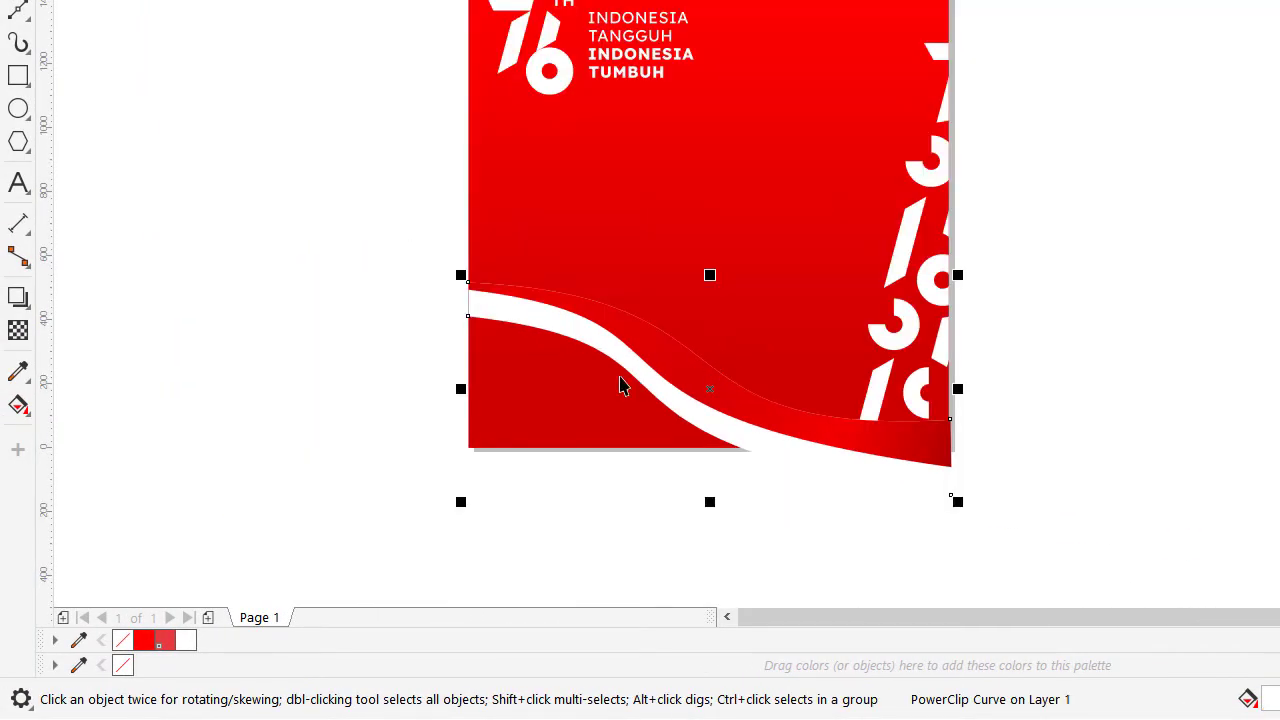
scroll(620, 385, "up", 1)
scroll(620, 372, "down", 1)
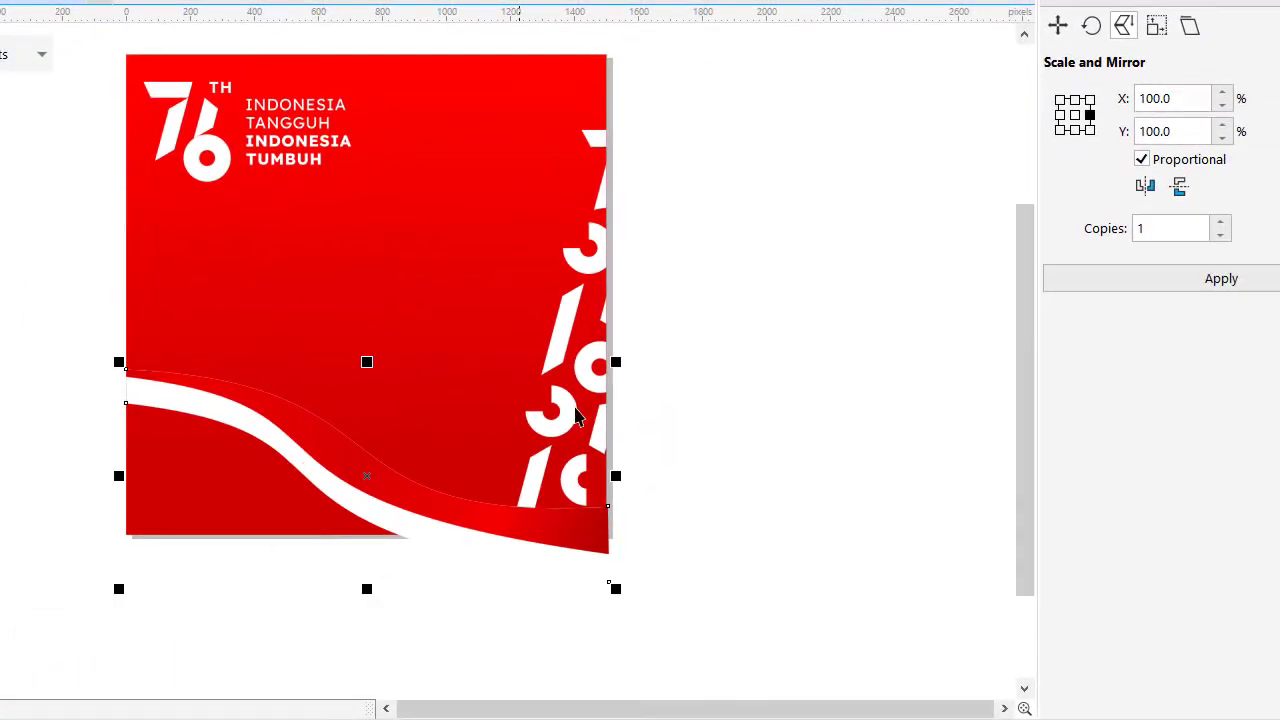
key("Escape")
scroll(373, 446, "up", 1)
scroll(415, 488, "down", 1)
- Try moving the clipped band slightly upward and undo the move
left_click(426, 506)
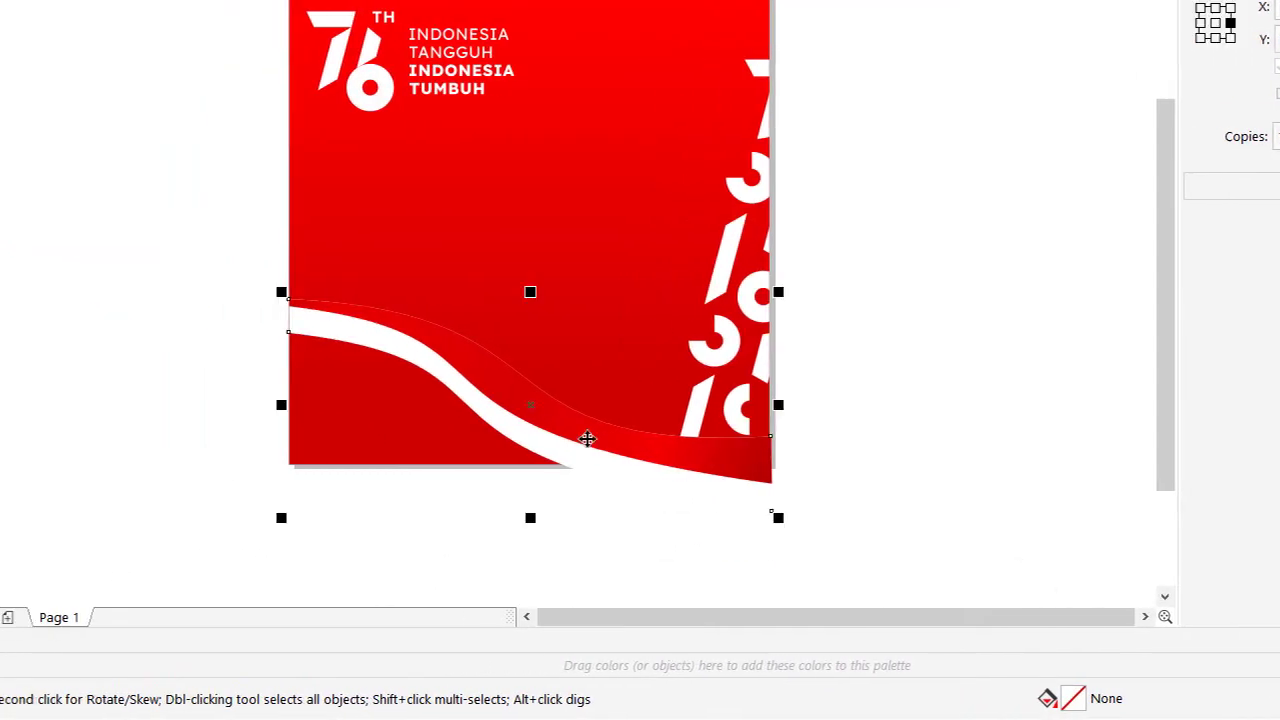
left_click_drag(587, 439, 600, 413)
key("ctrl+z")
key("Escape")
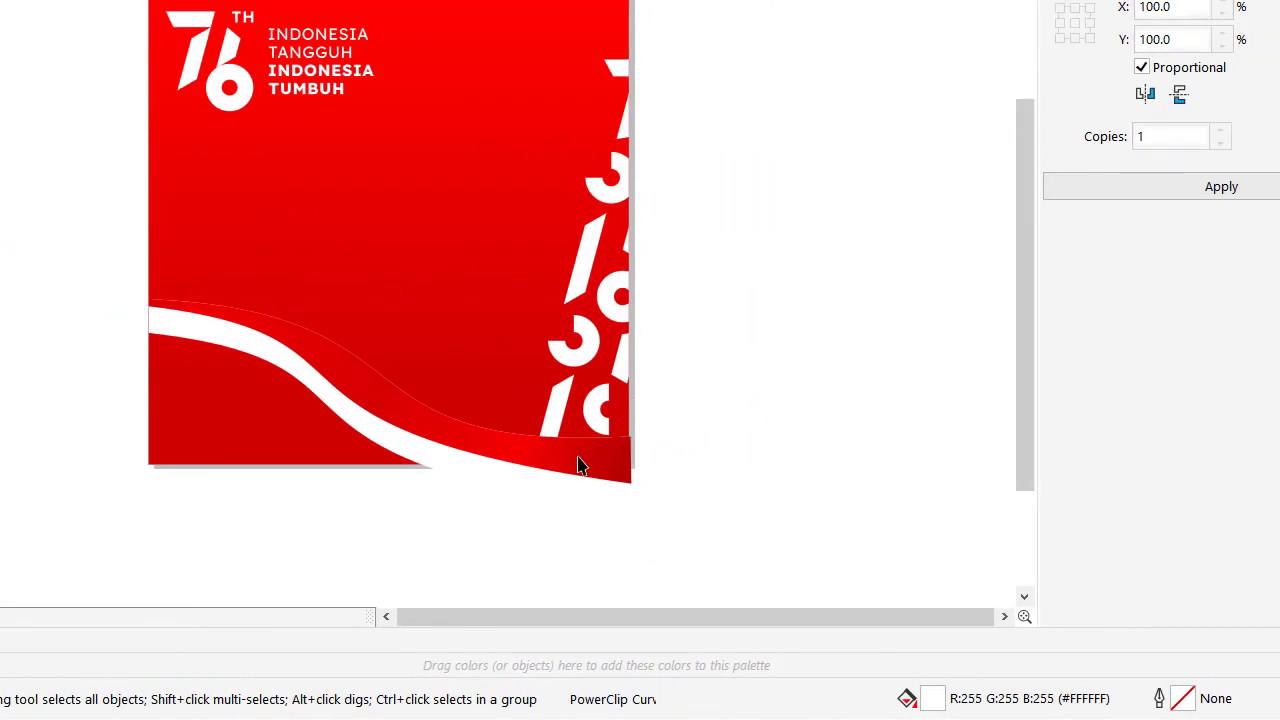
- Try a drop shadow cast steeply downward from the clipped band and undo it
scroll(340, 397, "up", 1)
scroll(331, 383, "down", 1)
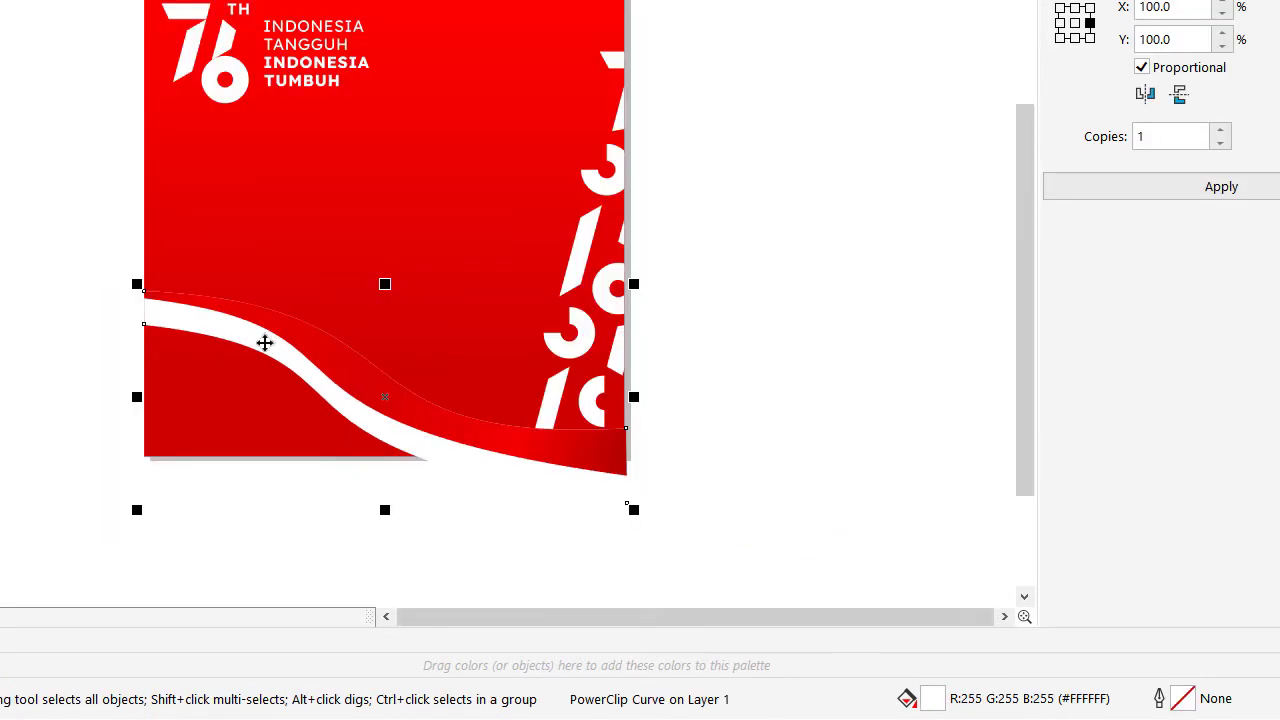
scroll(295, 365, "up", 2)
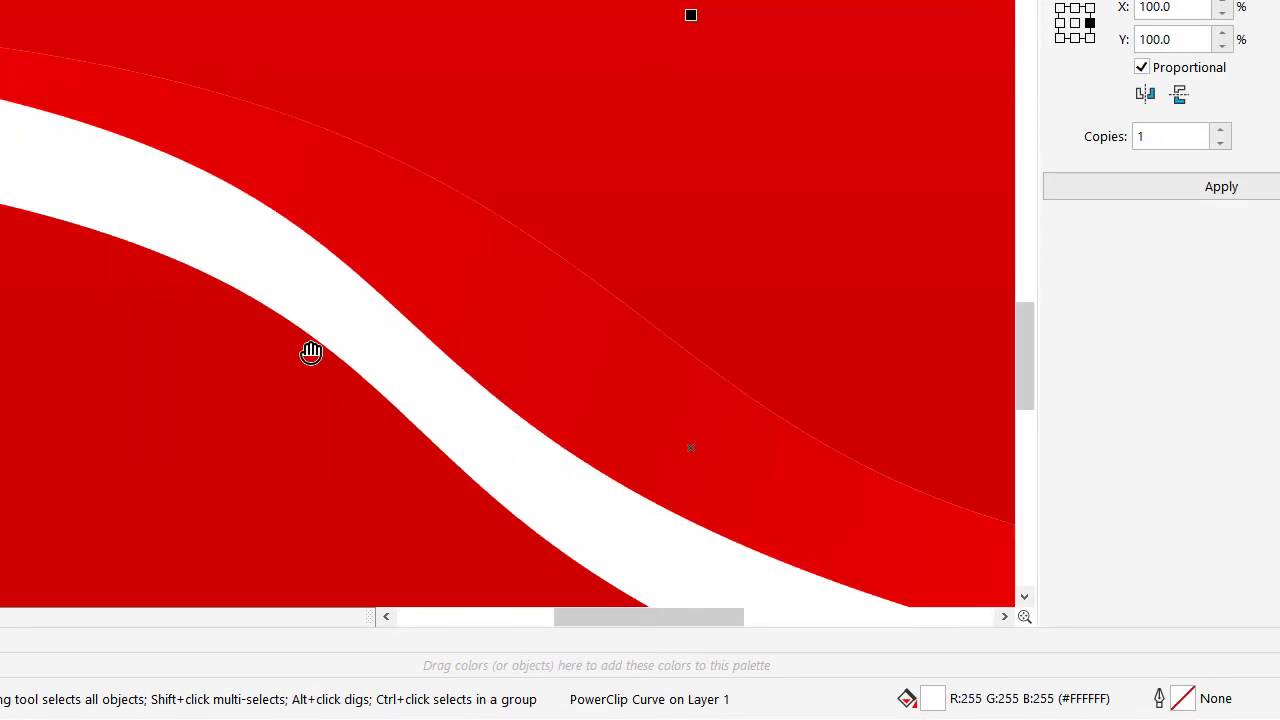
scroll(320, 325, "down", 1)
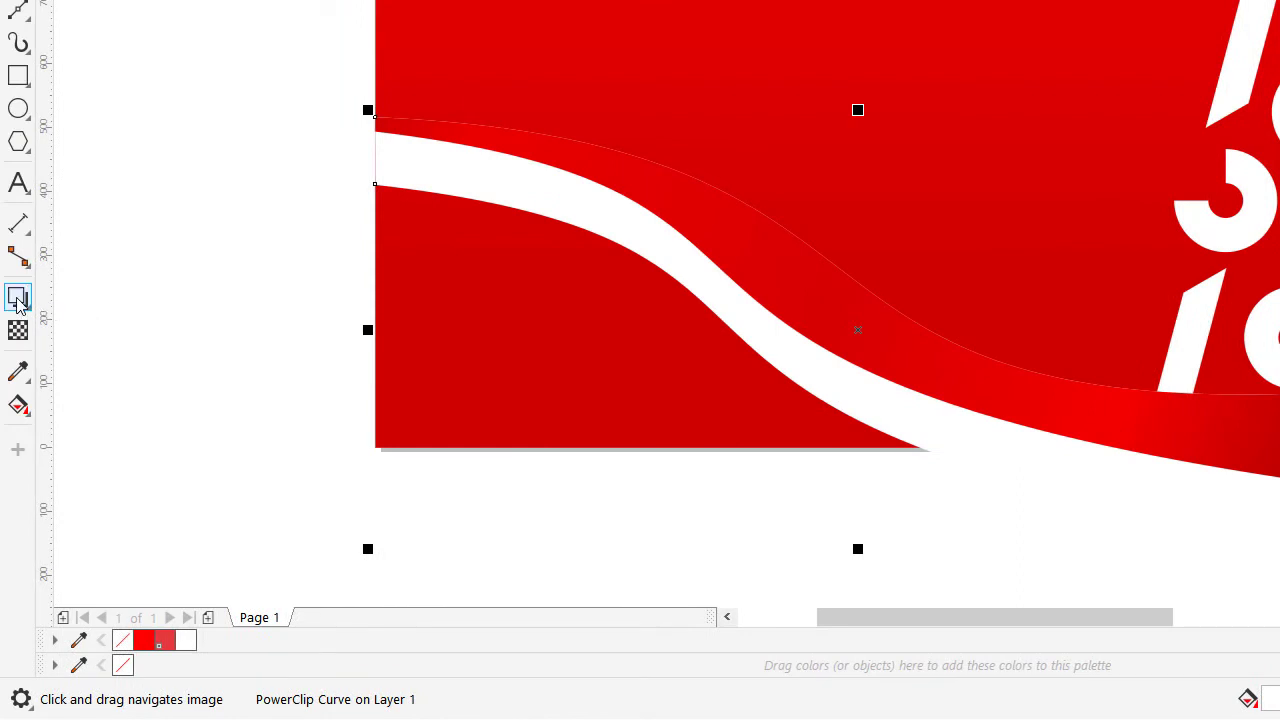
left_click(18, 298)
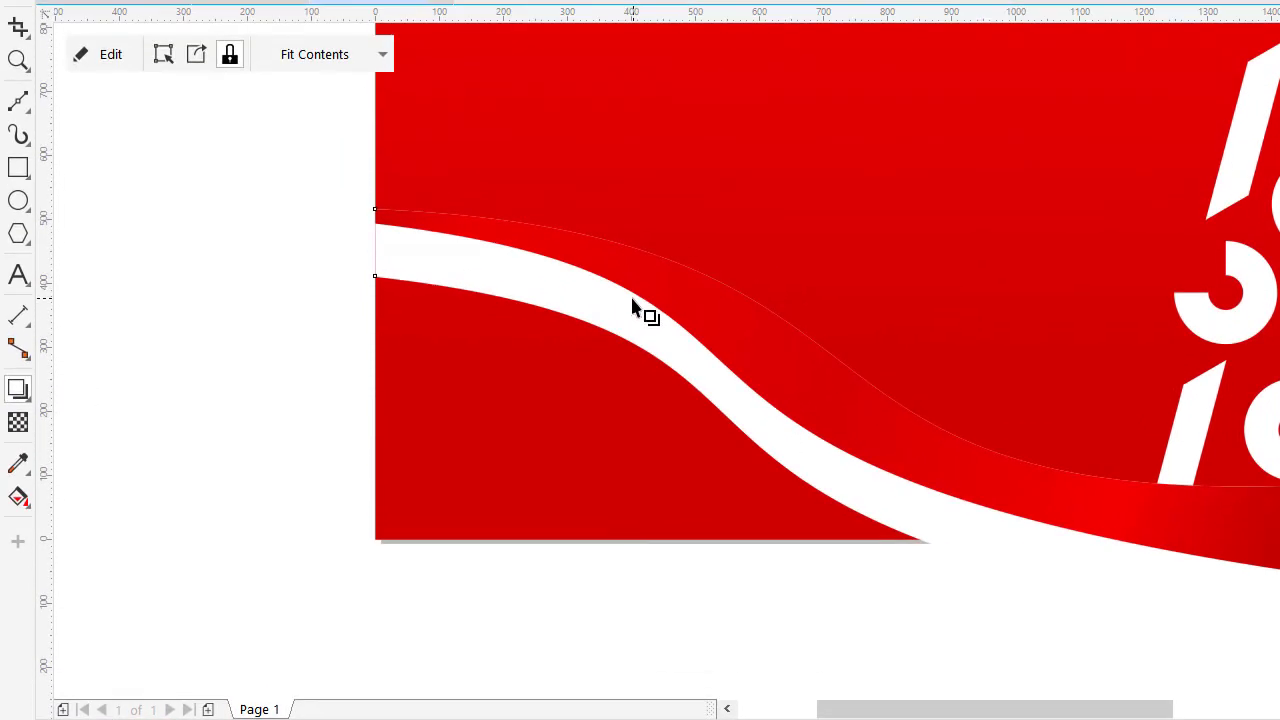
left_click_drag(632, 207, 650, 248)
left_click_drag(652, 345, 749, 618)
scroll(766, 565, "down", 2)
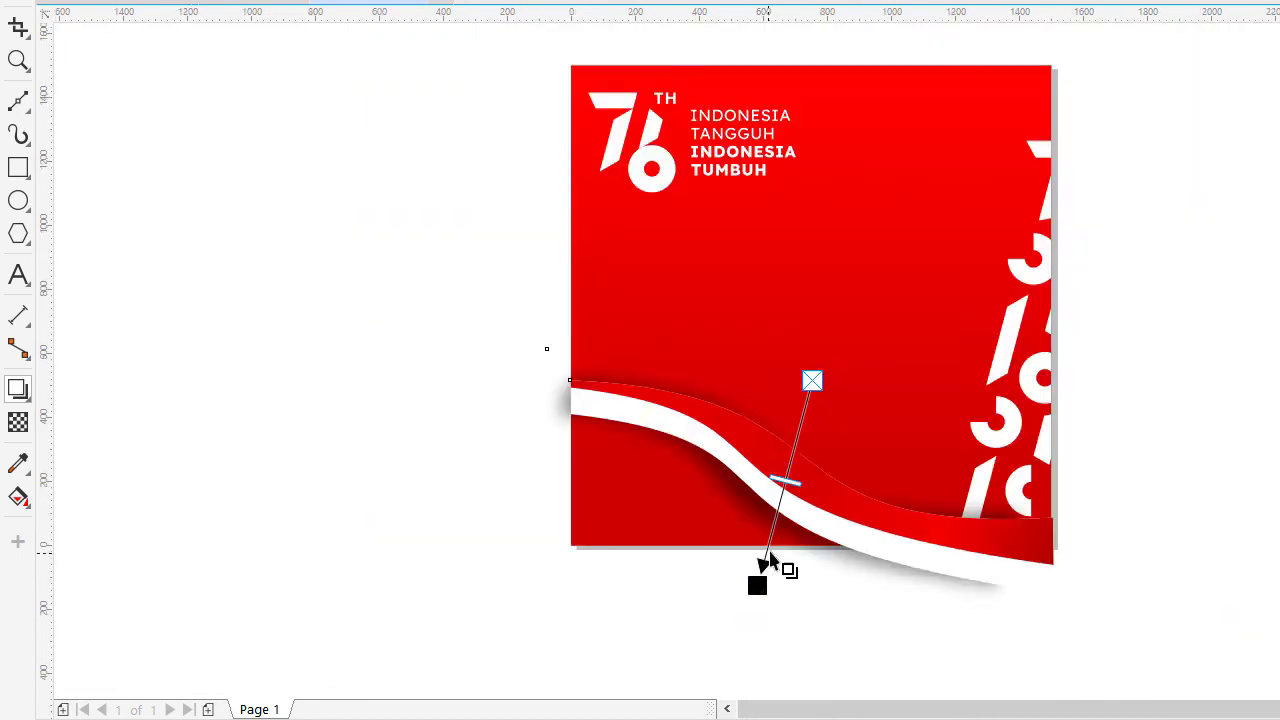
key("ctrl+z")
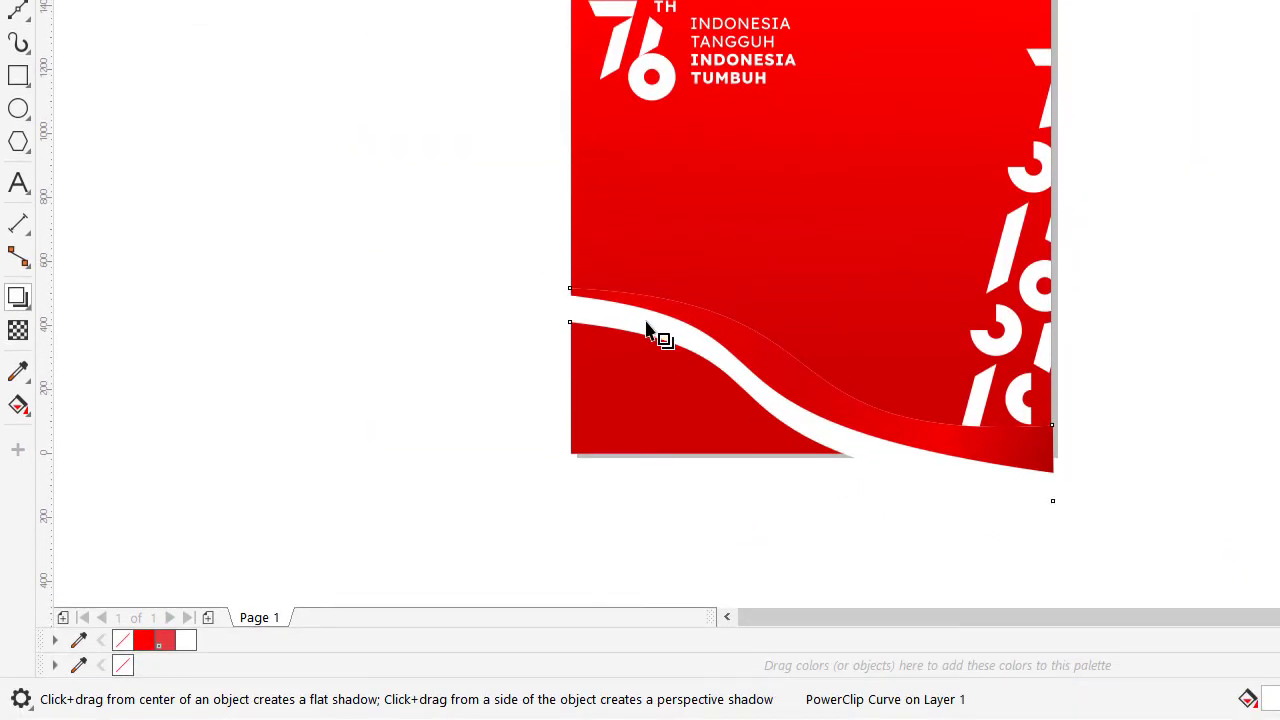
- Add a black drop shadow running almost horizontally across the clipped band and lower its opacity to 23
left_click_drag(697, 378, 1028, 429)
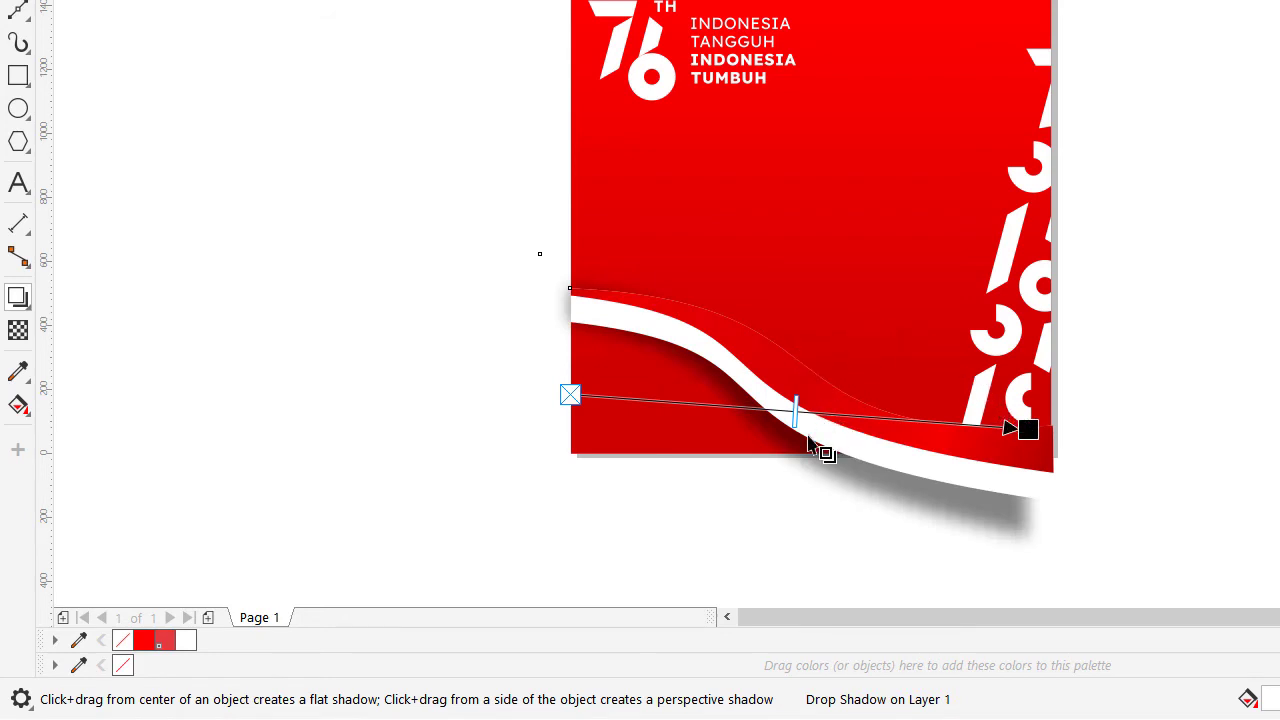
scroll(808, 443, "up", 2)
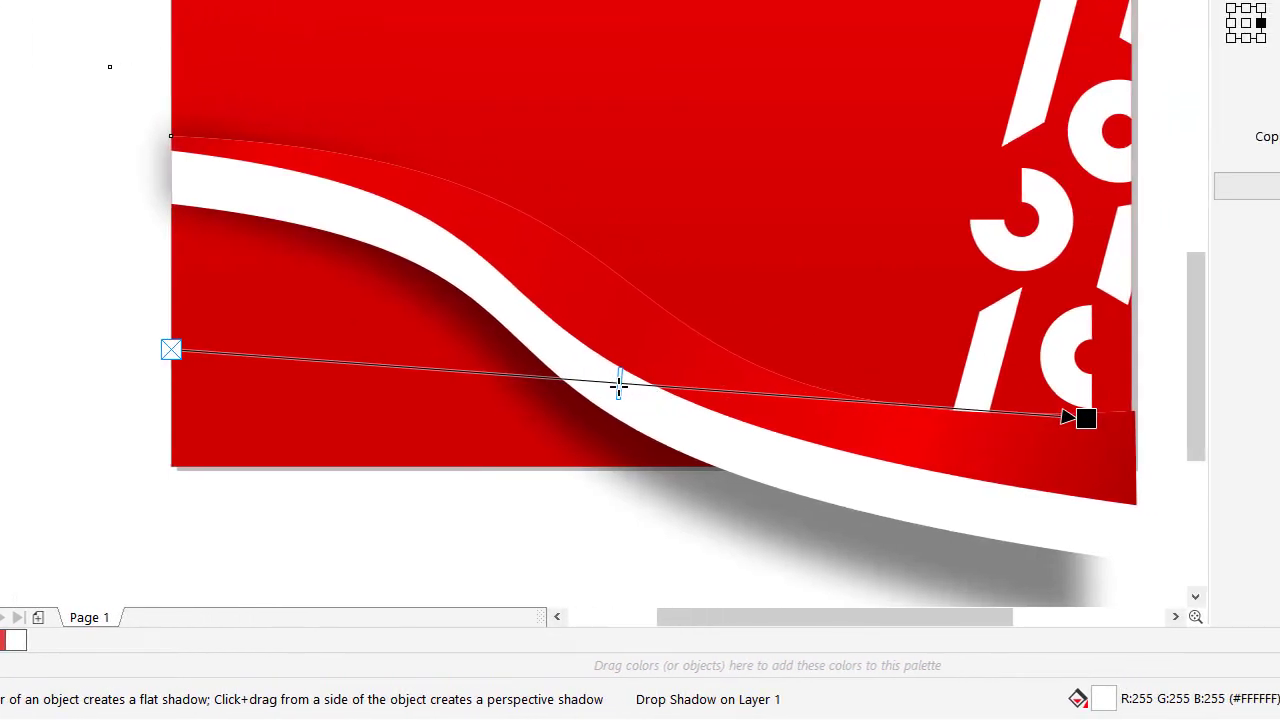
left_click_drag(610, 386, 531, 386)
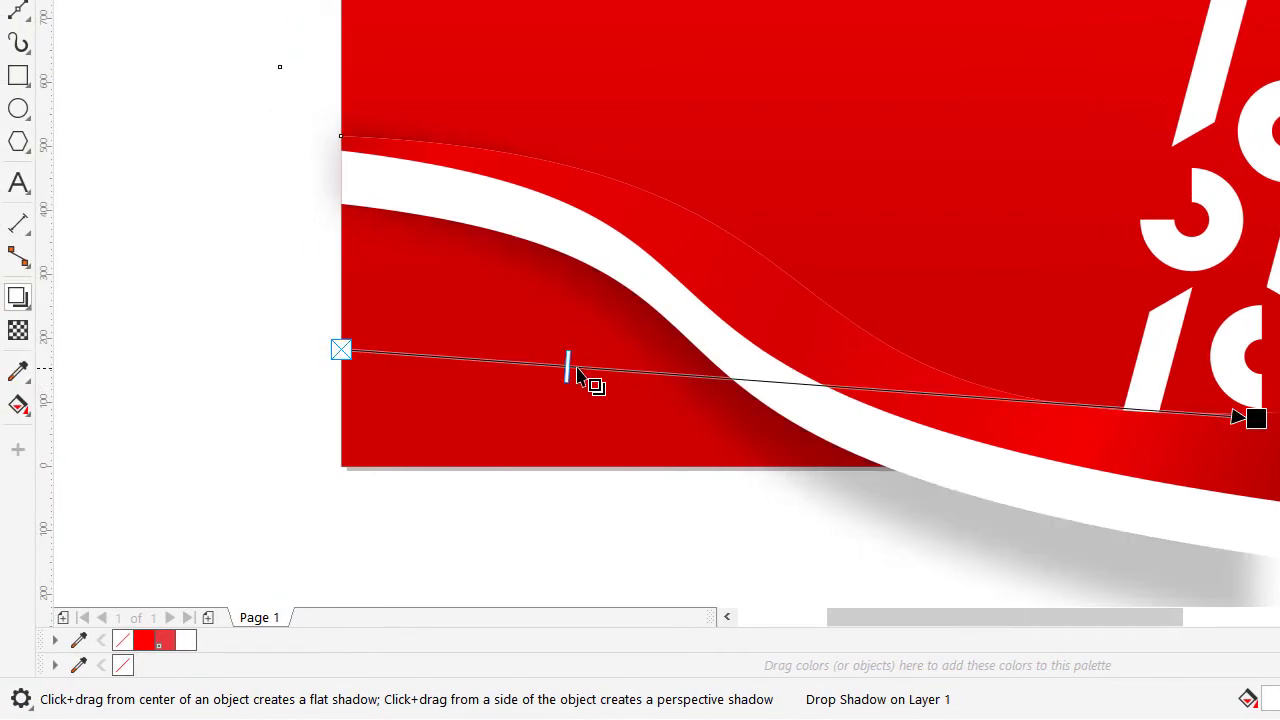
scroll(608, 316, "down", 2)
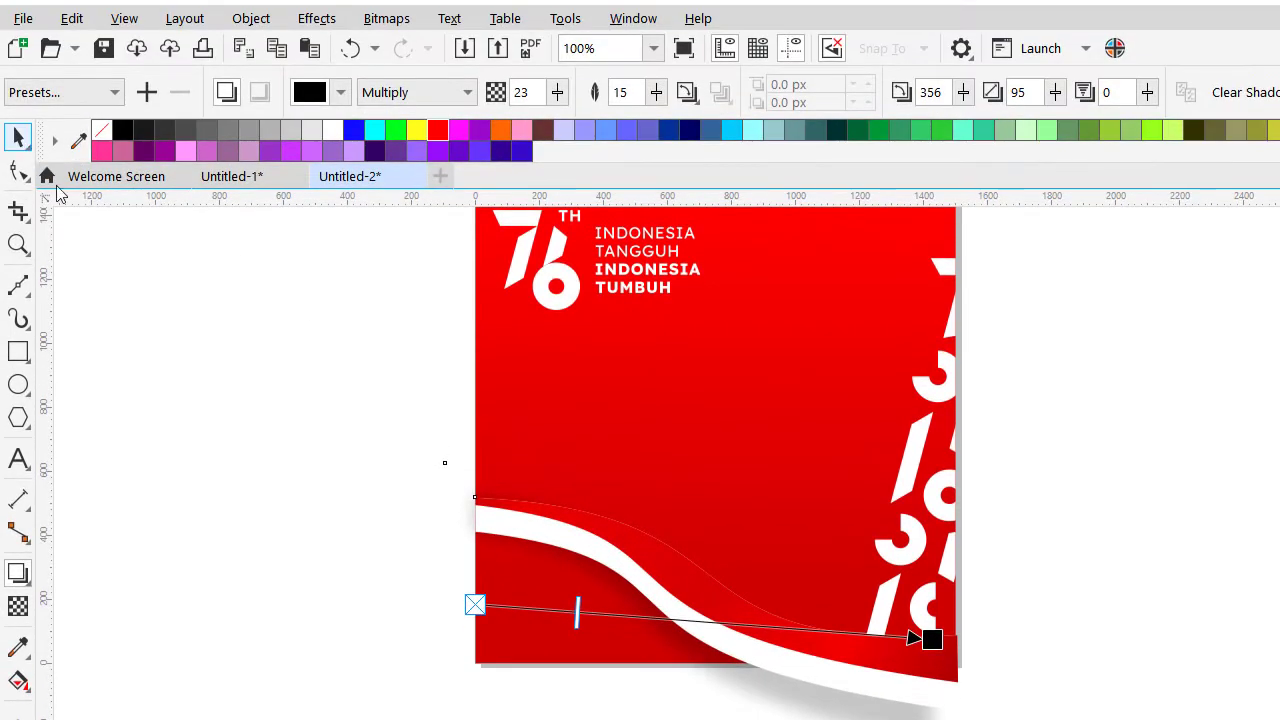
- PowerClip the shadowed red-and-white band inside the page-sized red background and deselect everything
left_click(18, 137)
left_click(270, 290)
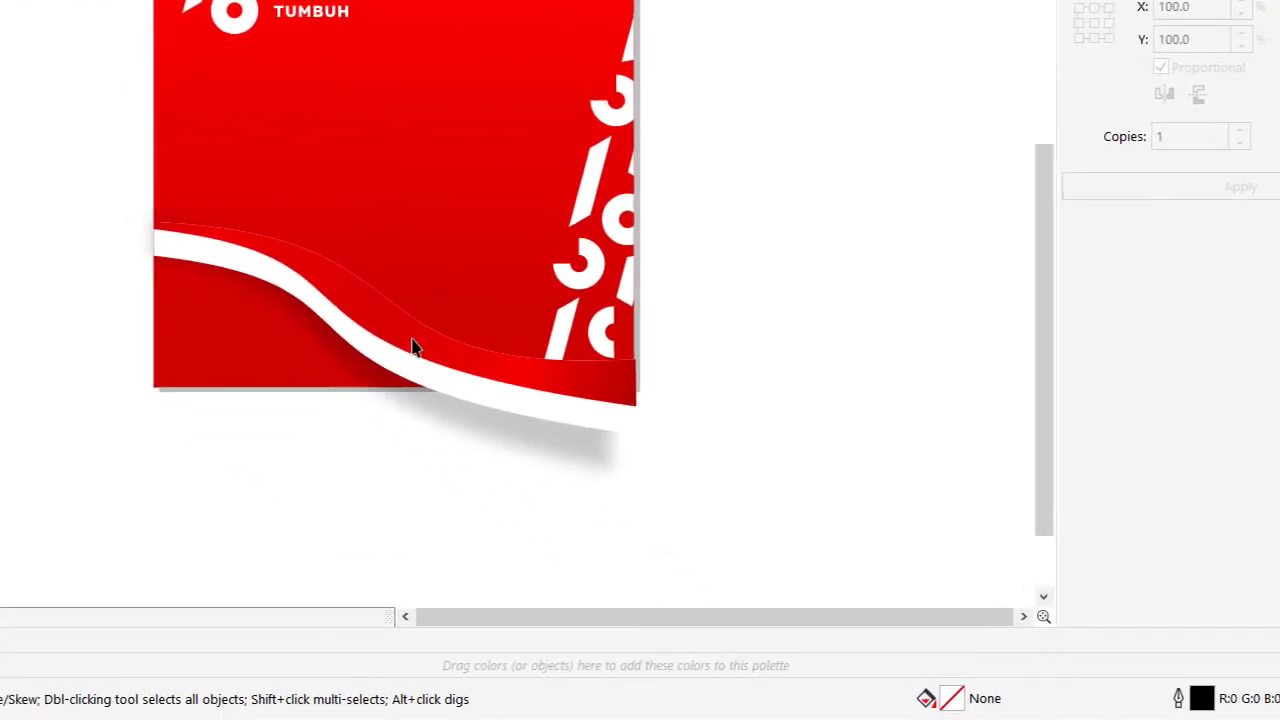
left_click(420, 333)
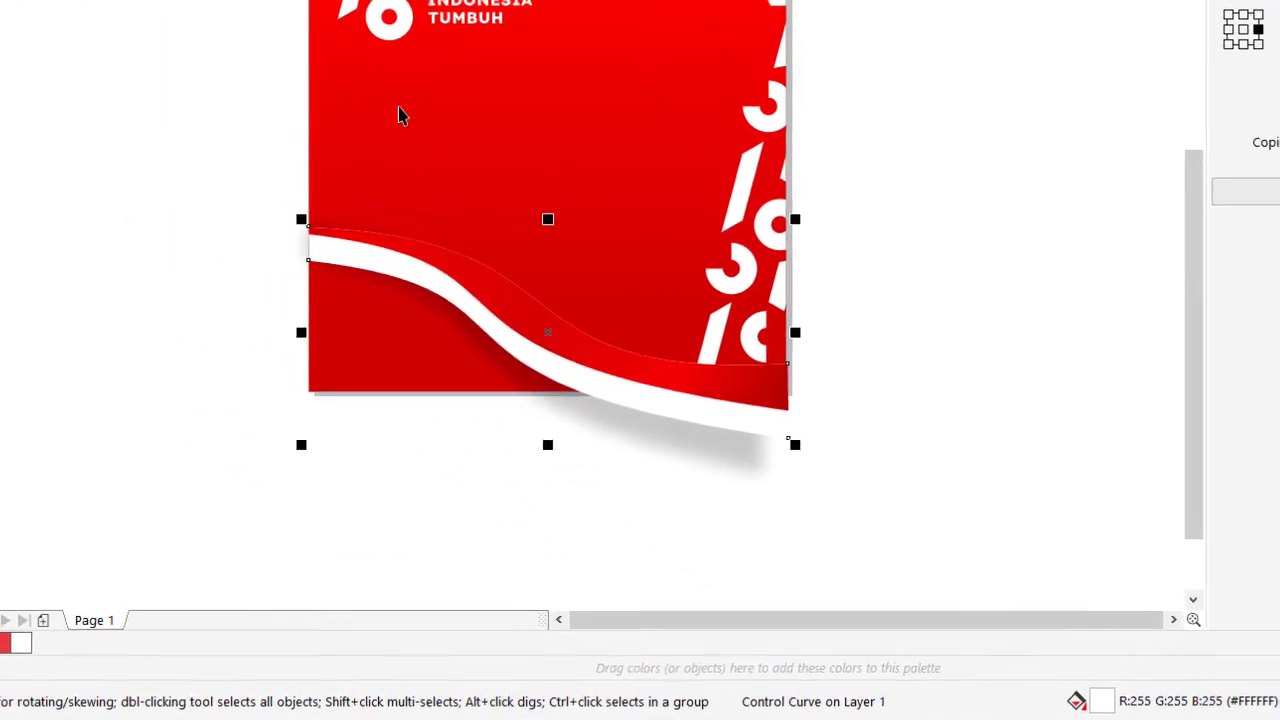
left_click(205, 1)
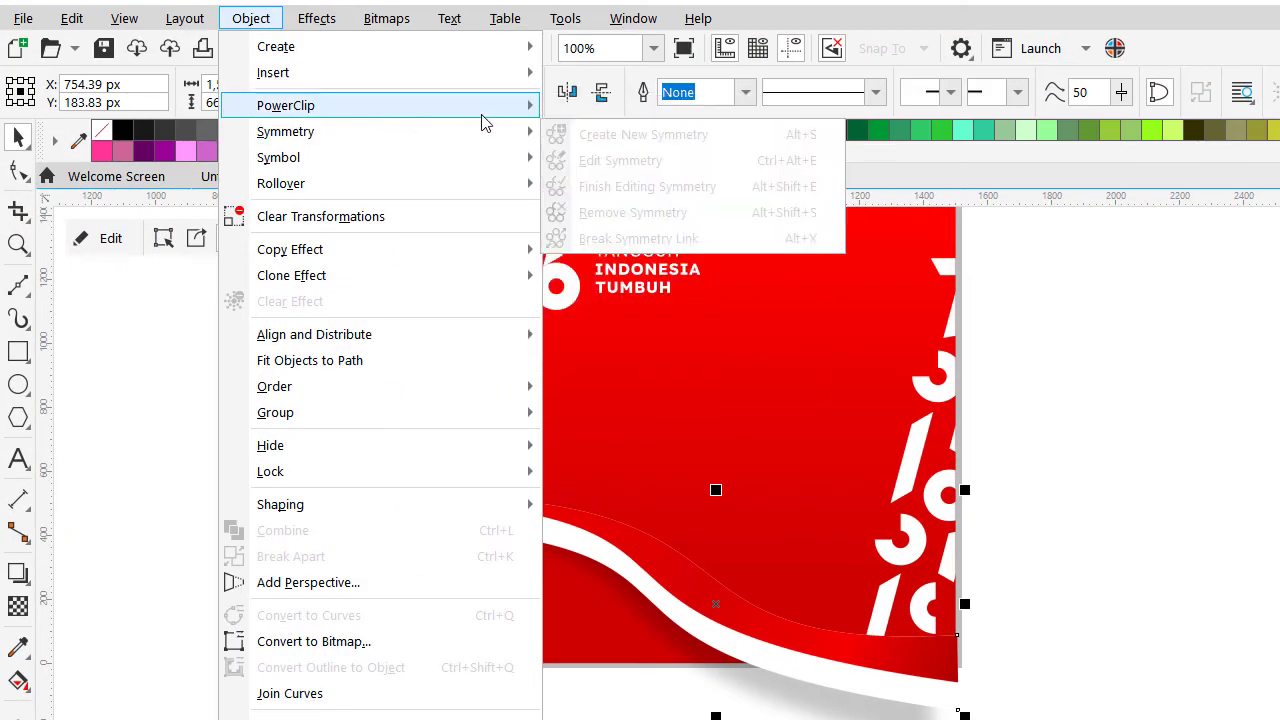
left_click(636, 108)
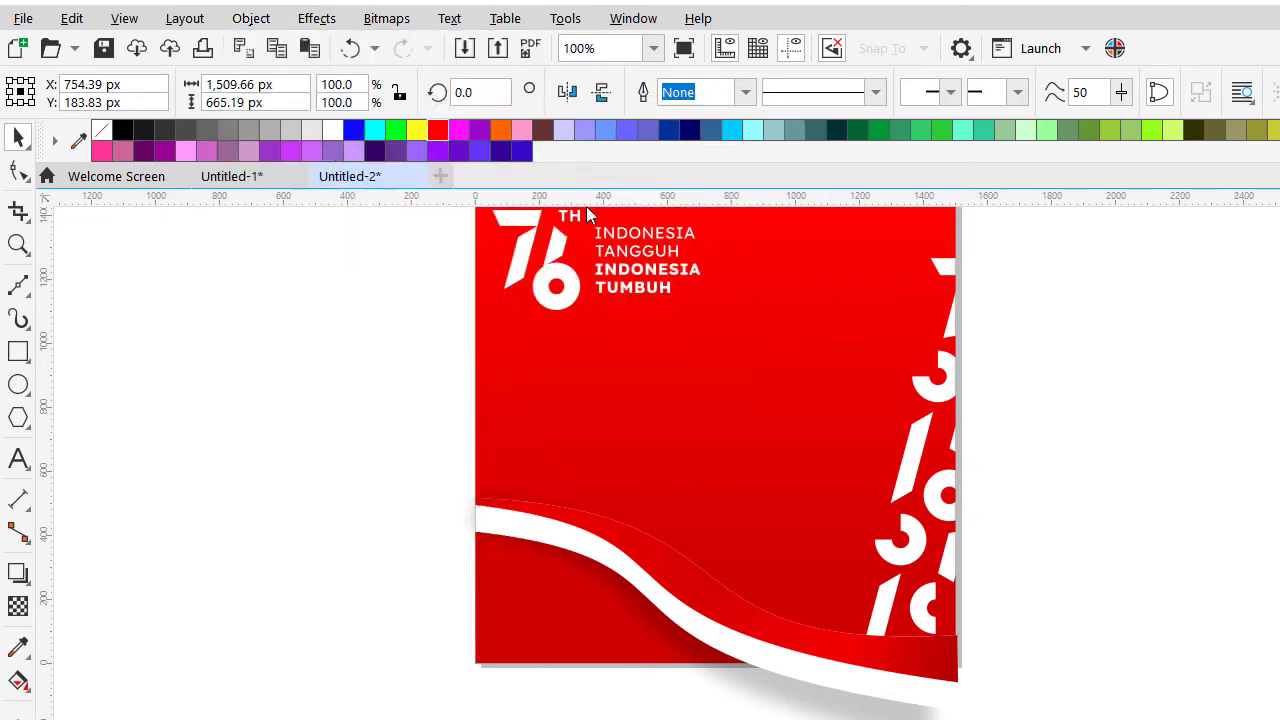
left_click(660, 434)
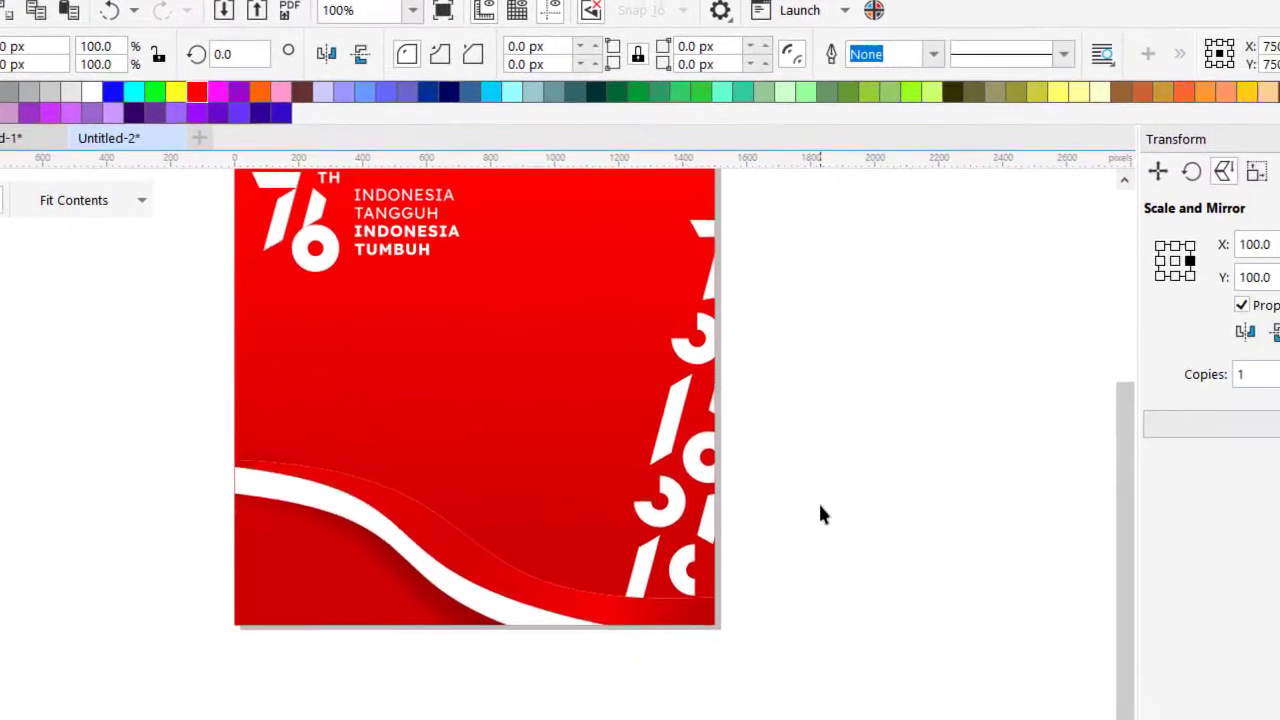
left_click(819, 505)
- Draw a circle about 912 px in diameter over the middle of the red background, below the logo
scroll(792, 508, "down", 1)
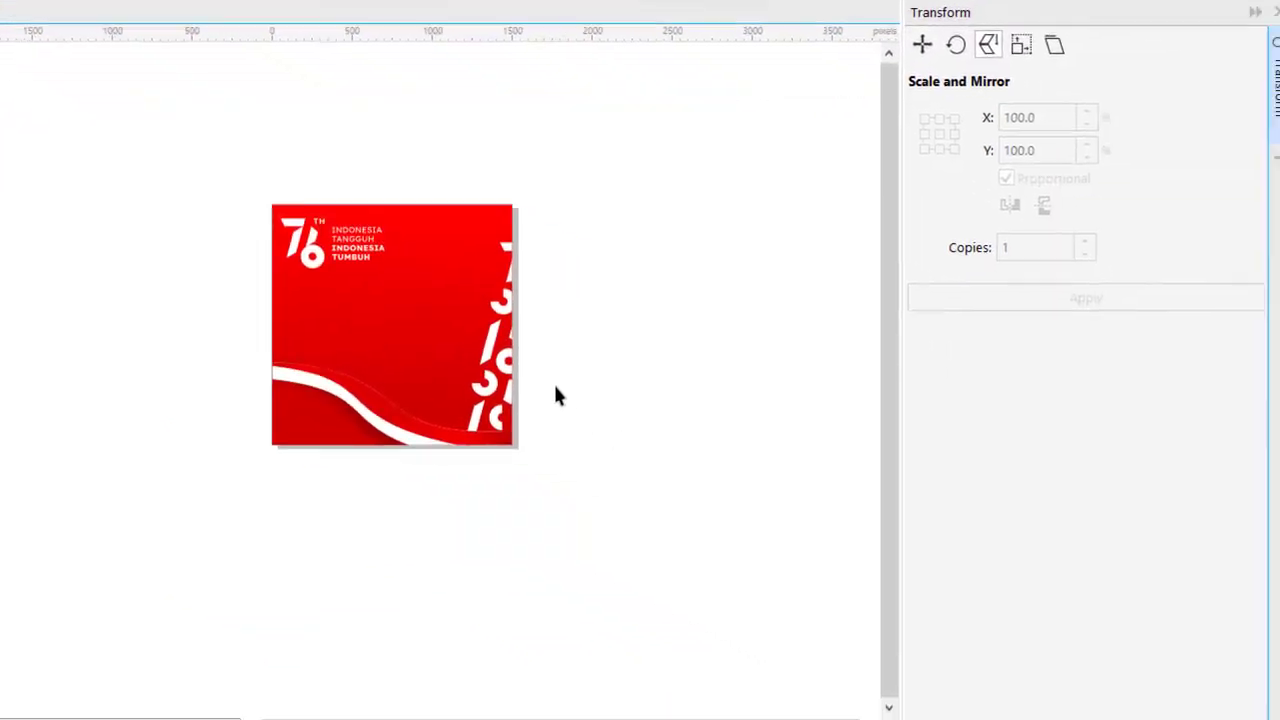
left_click_drag(695, 463, 543, 430)
scroll(543, 430, "up", 1)
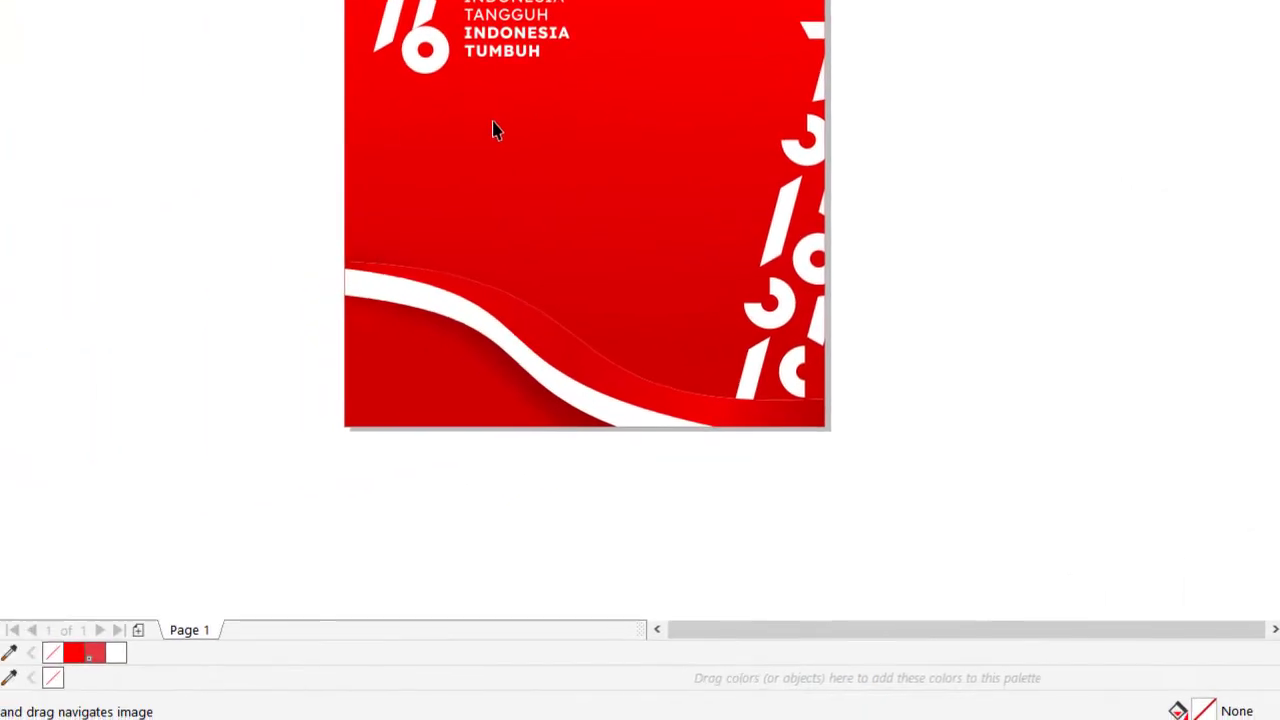
left_click(615, 340)
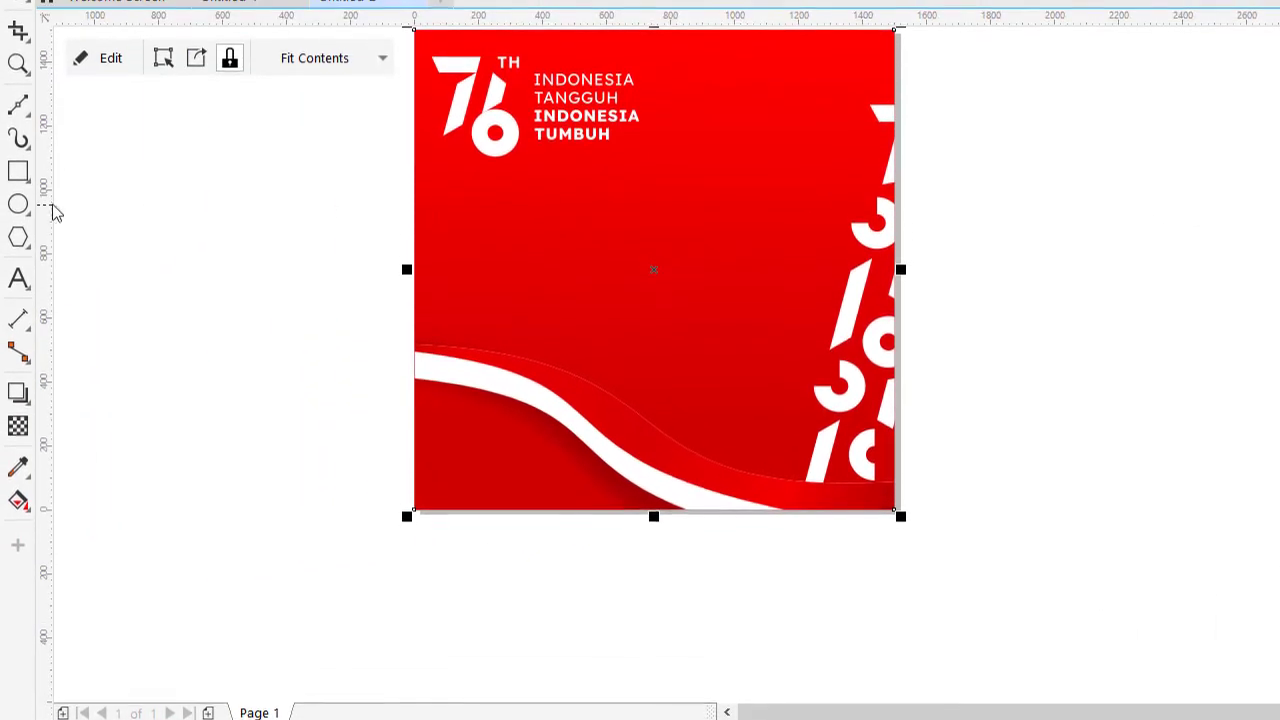
left_click(18, 119)
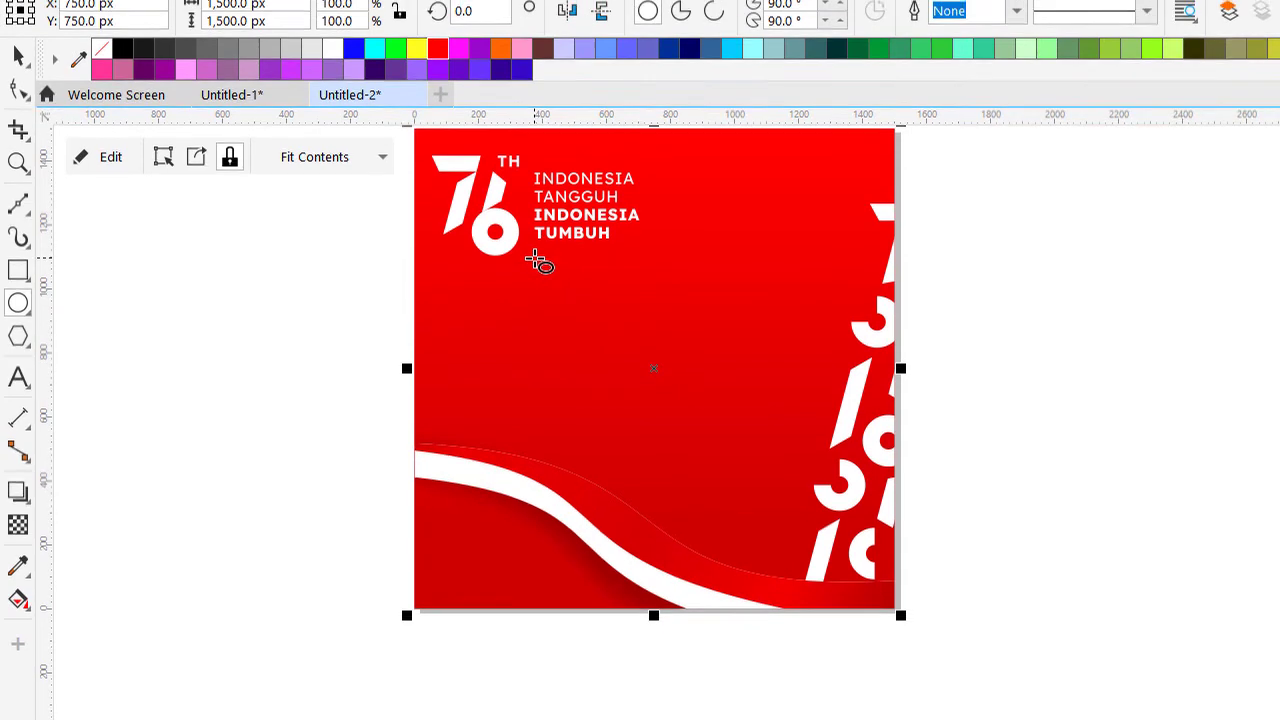
left_click_drag(537, 341, 590, 393)
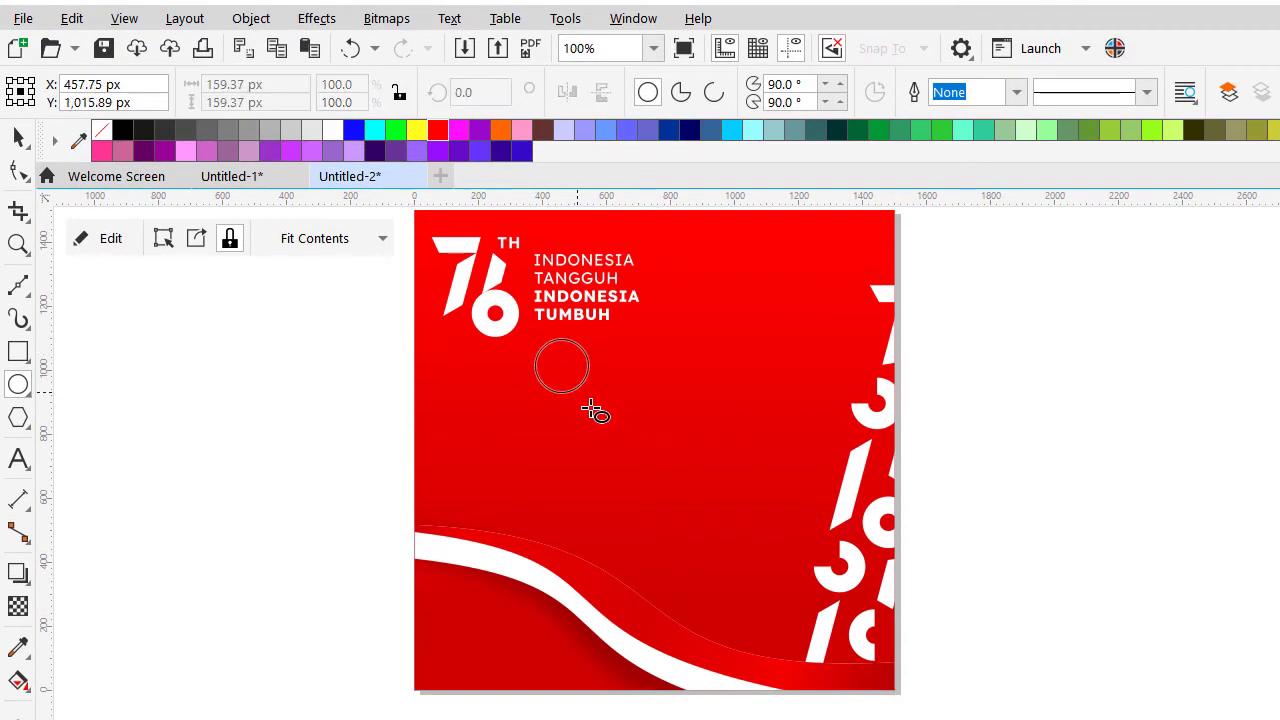
left_click_drag(797, 635, 795, 633)
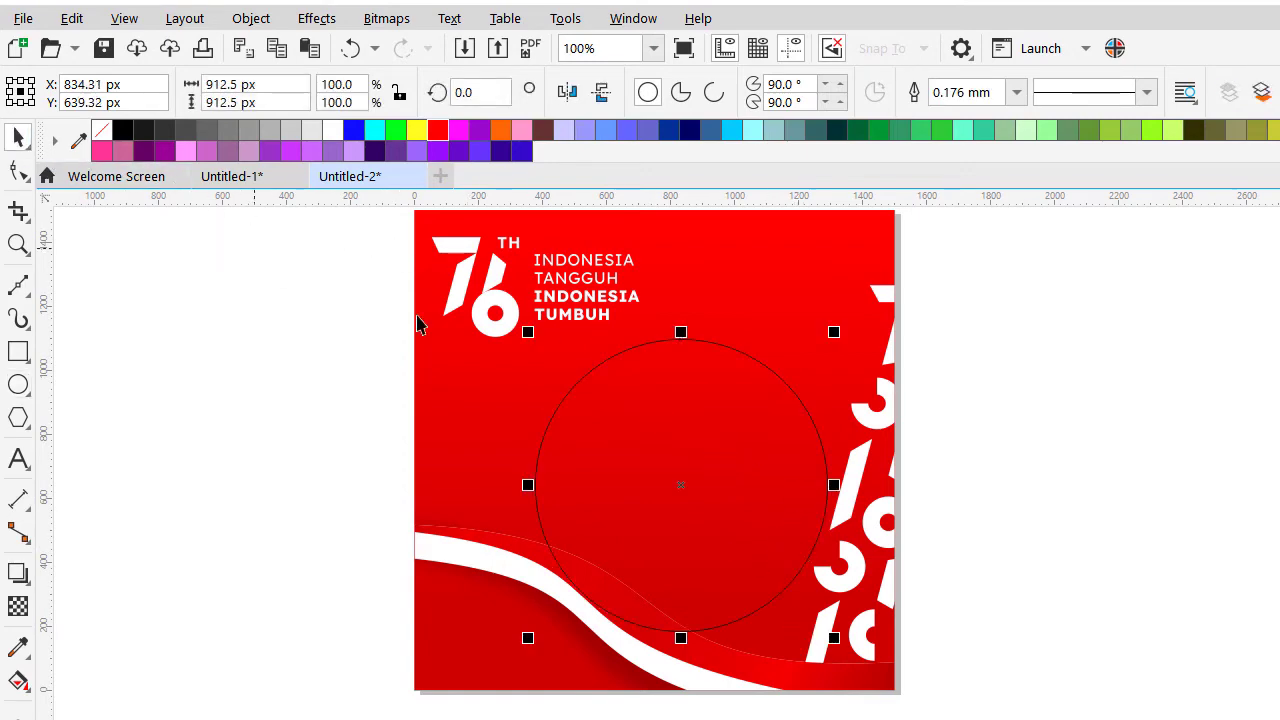
- Move the circle up and left and resize it to about 909 px, centered near X 795, Y 738 px
left_click_drag(697, 439, 688, 432)
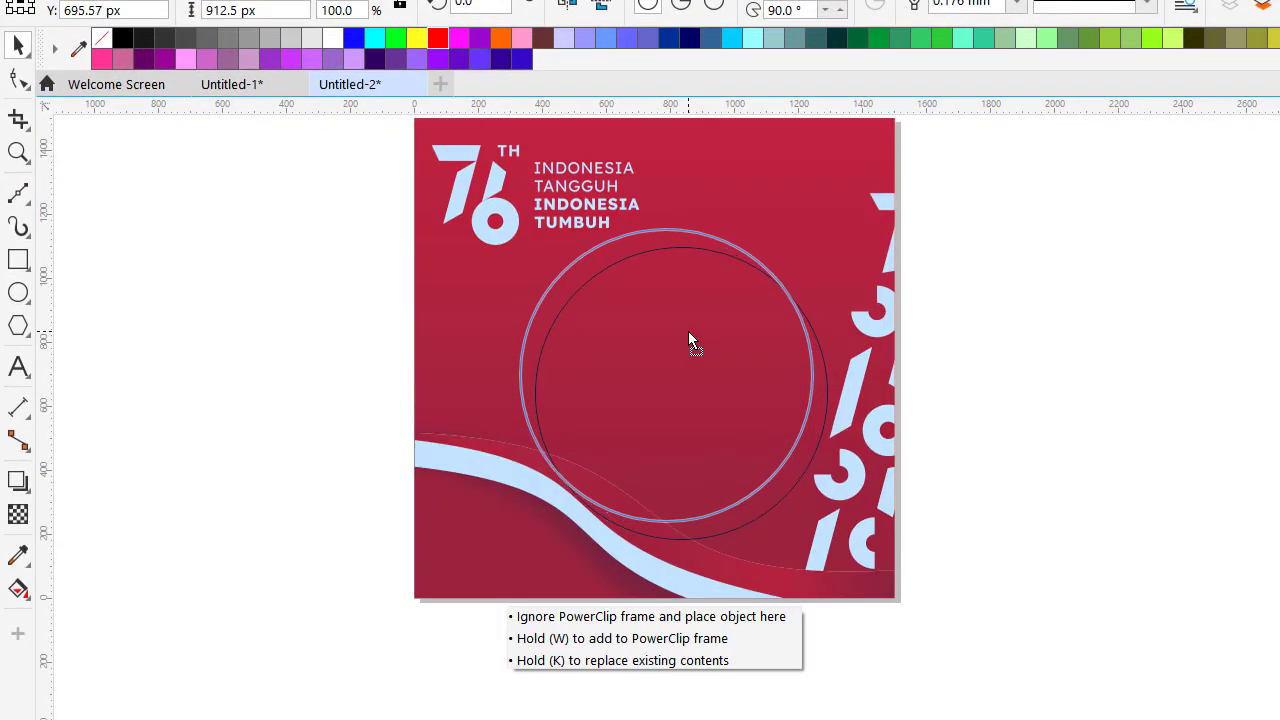
left_click_drag(688, 331, 705, 360)
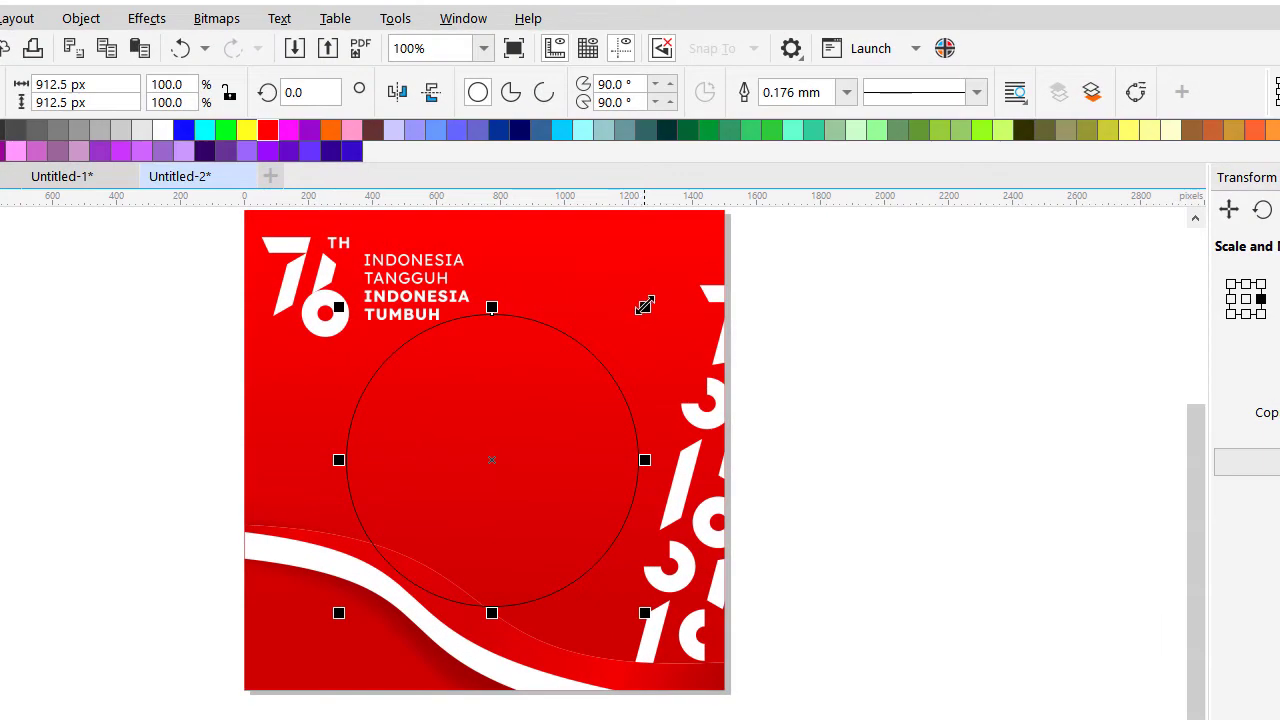
left_click_drag(644, 306, 658, 294)
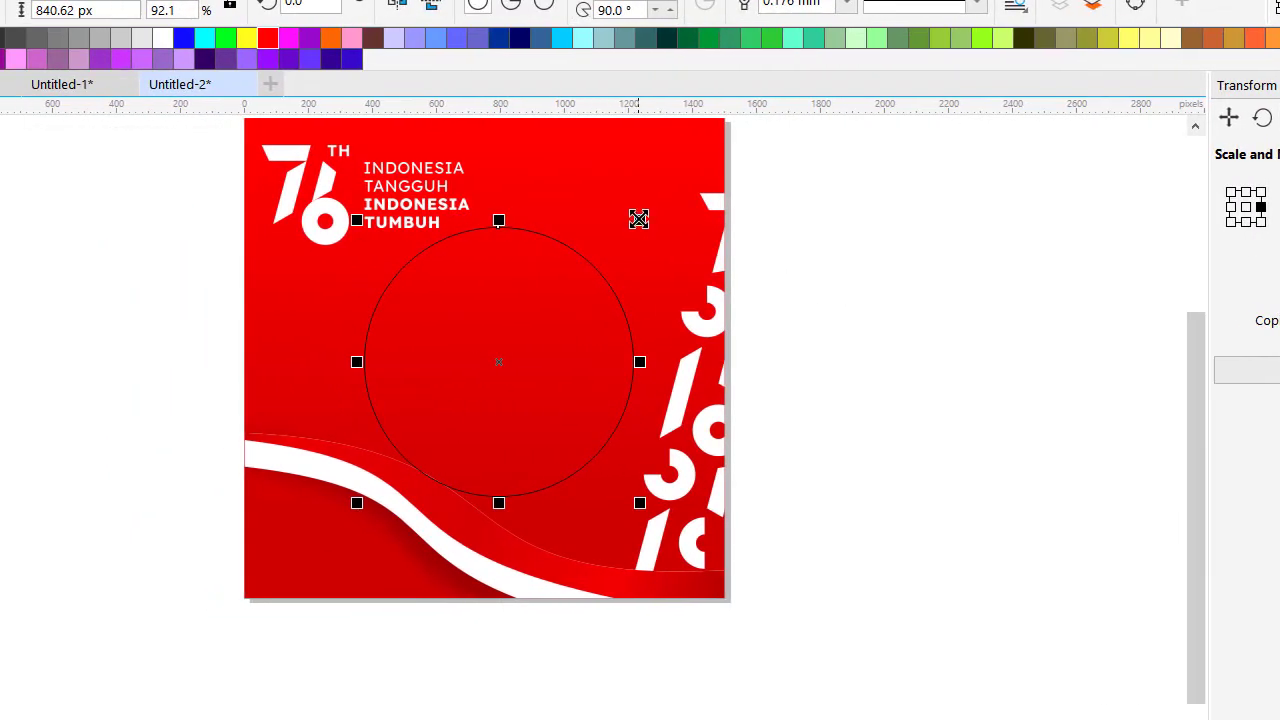
left_click_drag(638, 219, 651, 209)
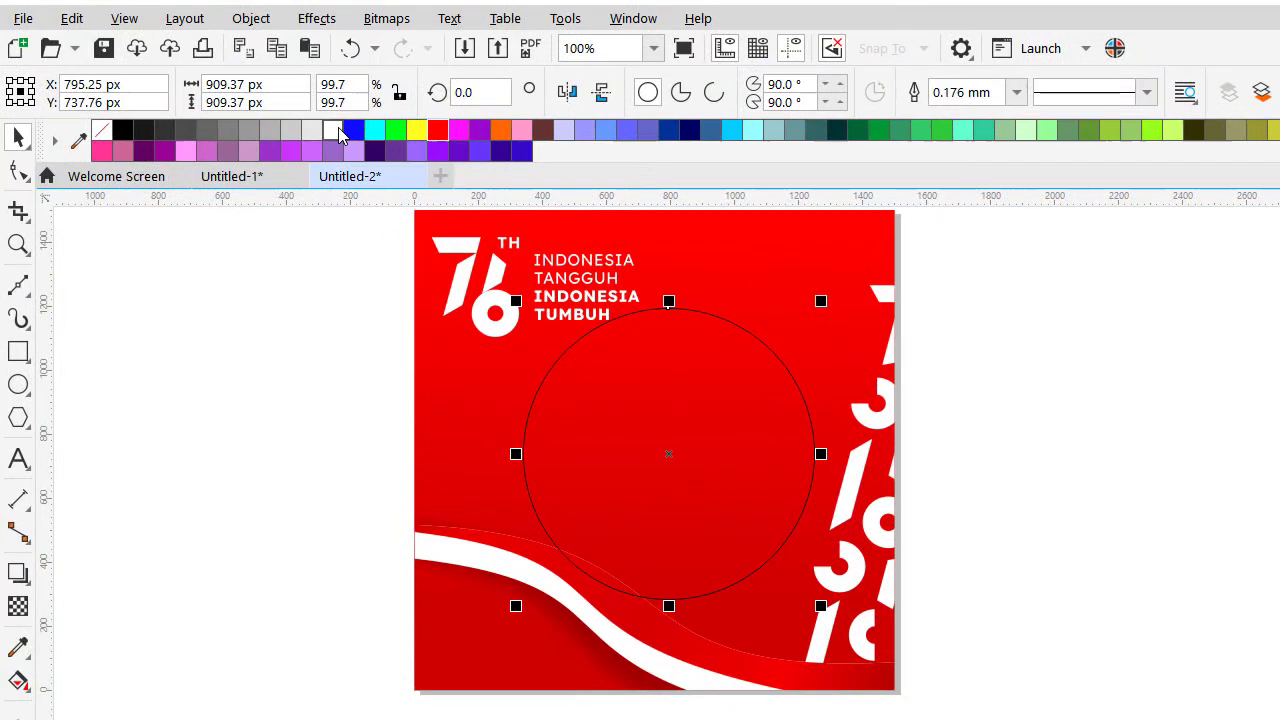
- Fill the central circle with white and remove its outline
left_click(336, 131)
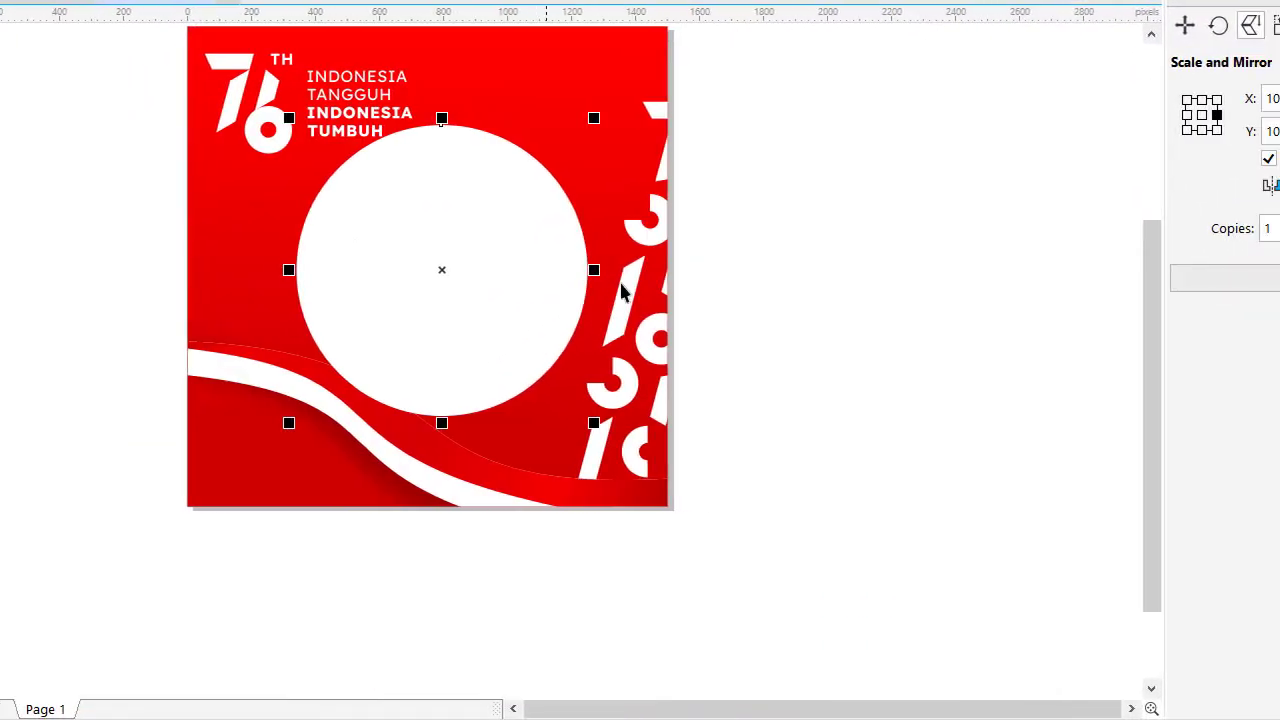
left_click(729, 270)
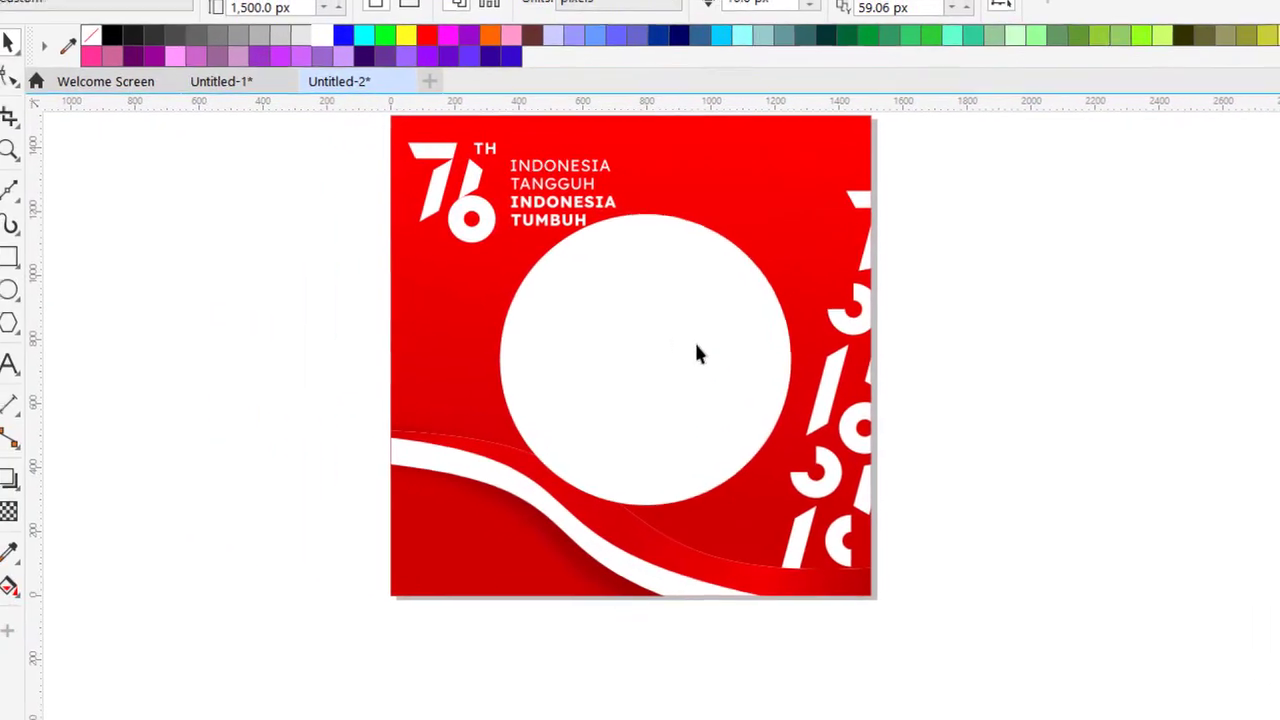
left_click(468, 287)
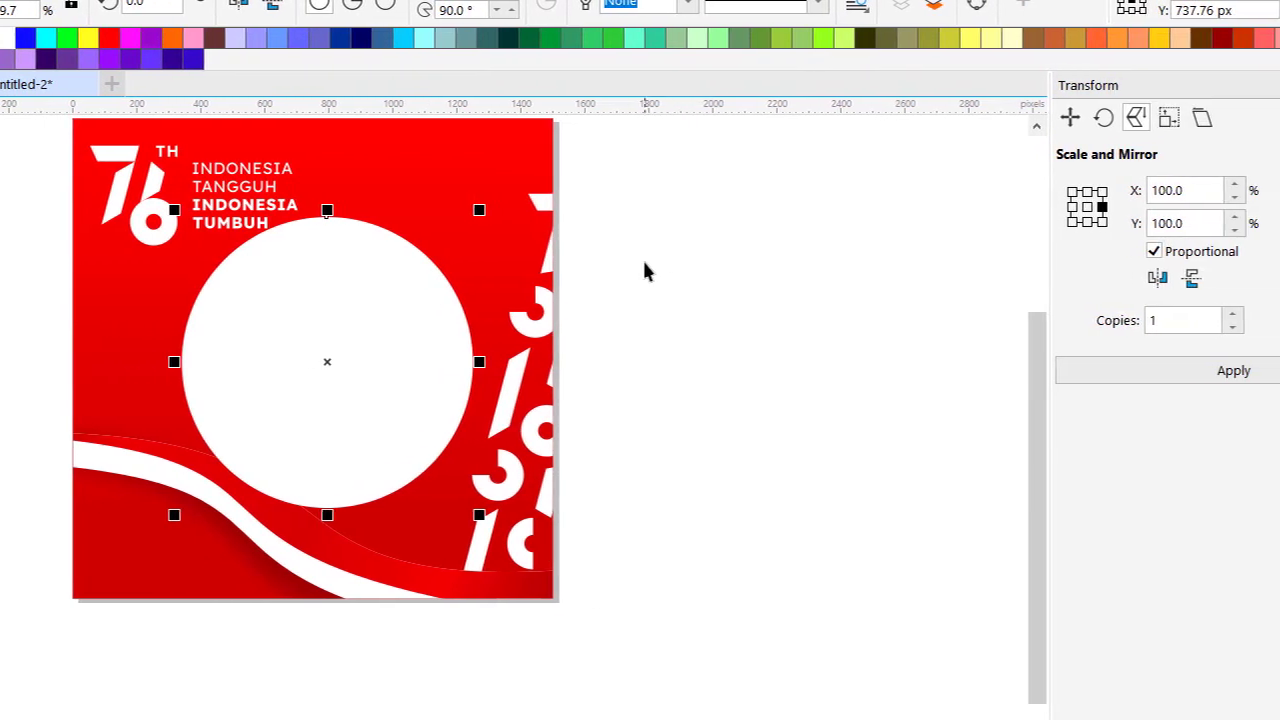
left_click(865, 334)
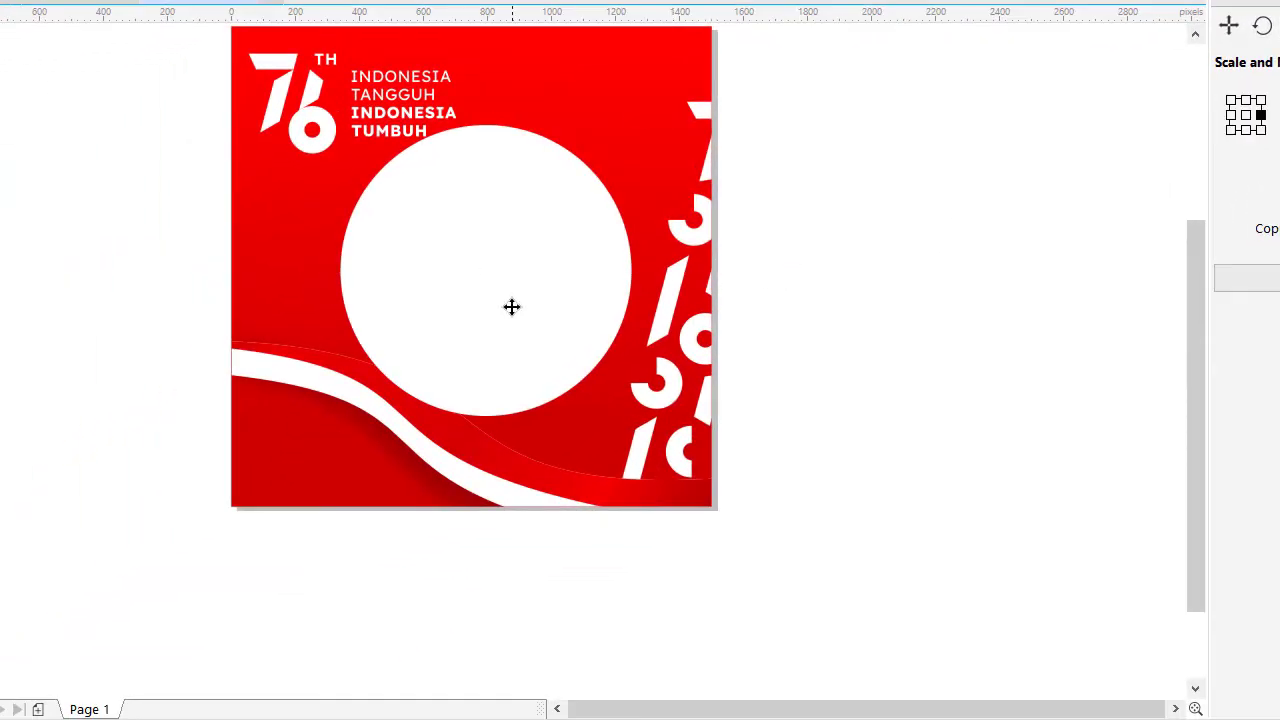
- Enlarge the white circle from its center to about 953 px in diameter
left_click(511, 306)
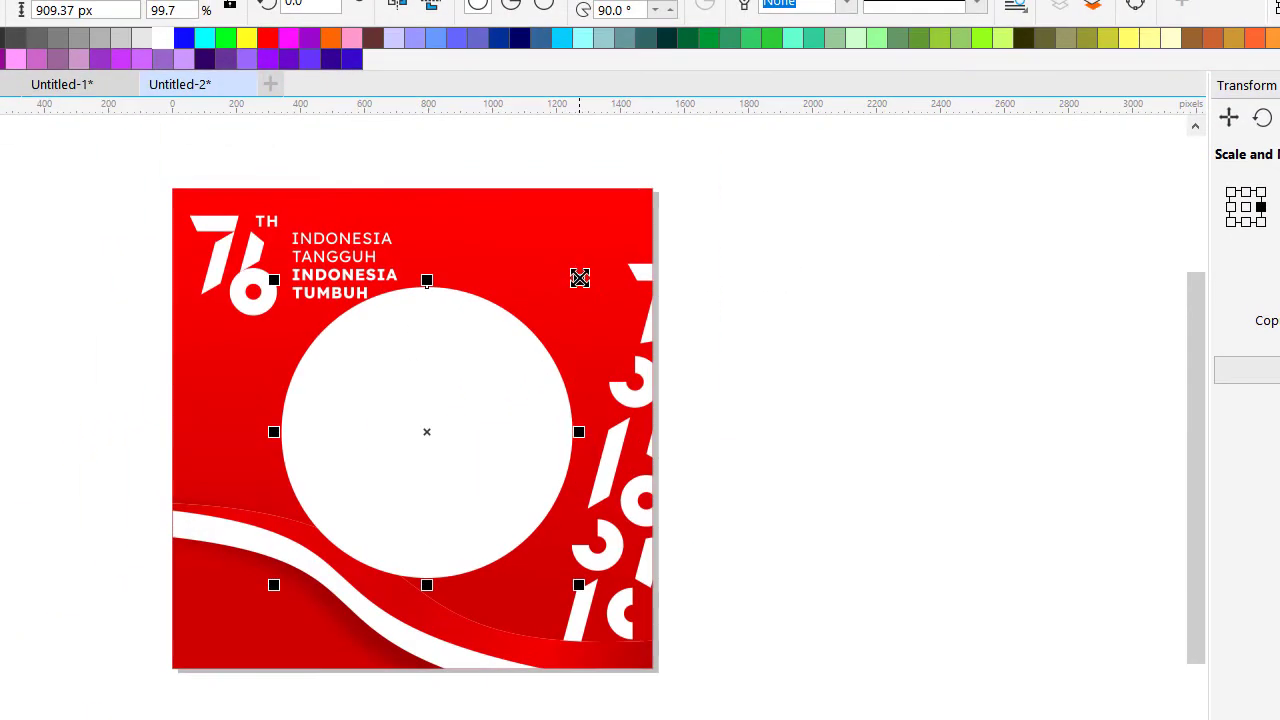
left_click(500, 405)
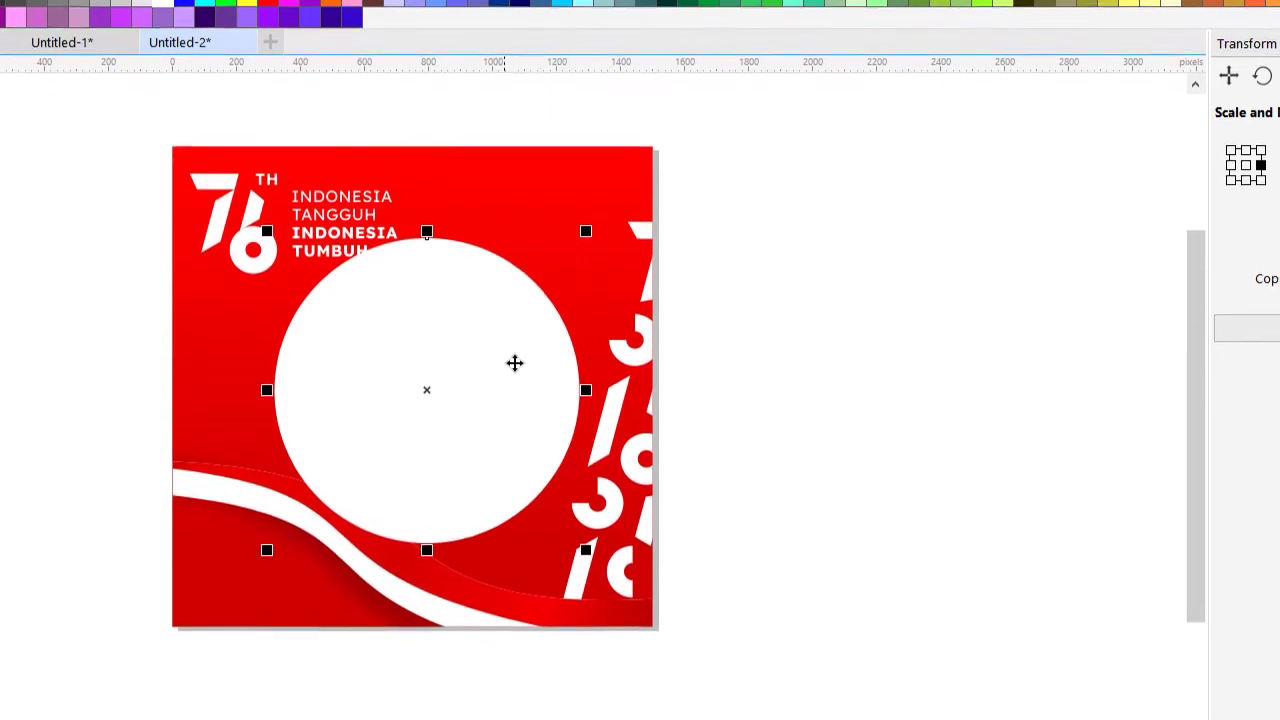
left_click(739, 312)
left_click(521, 306)
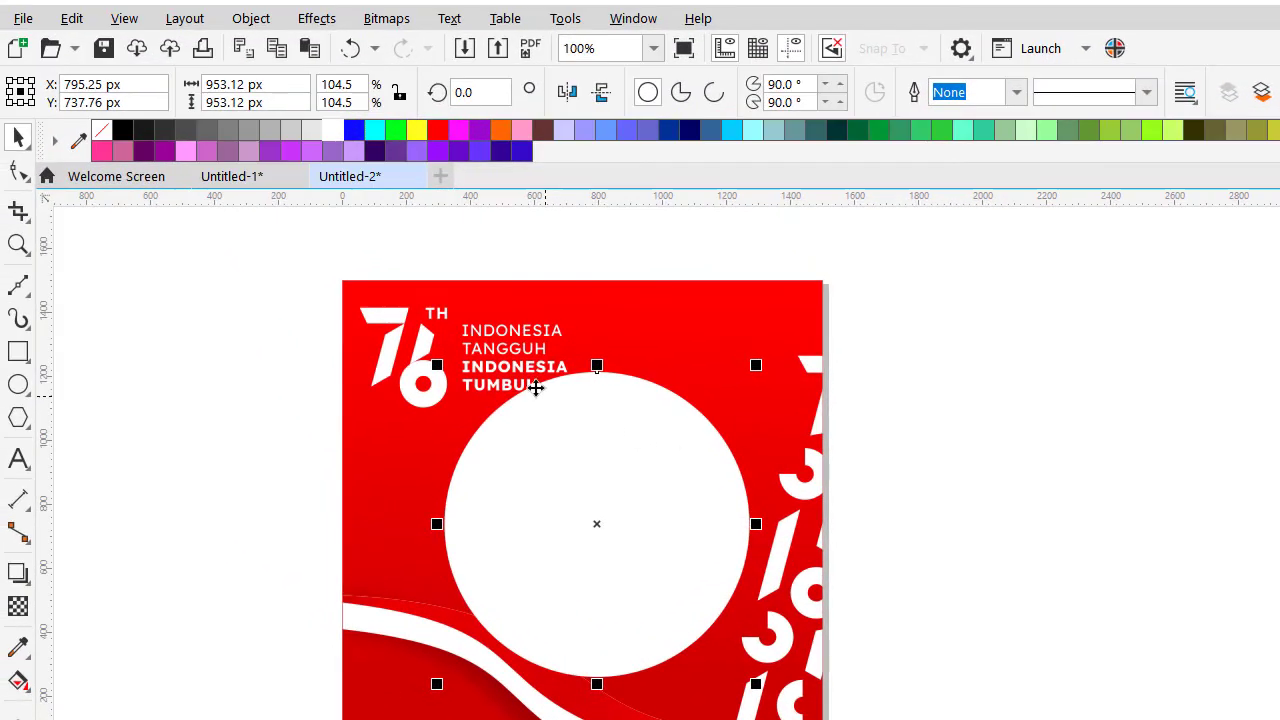
- Scale the whole white 76th-anniversary logo down to about 77%, anchored at its upper-left corner, so it clears the circle
left_click(494, 318)
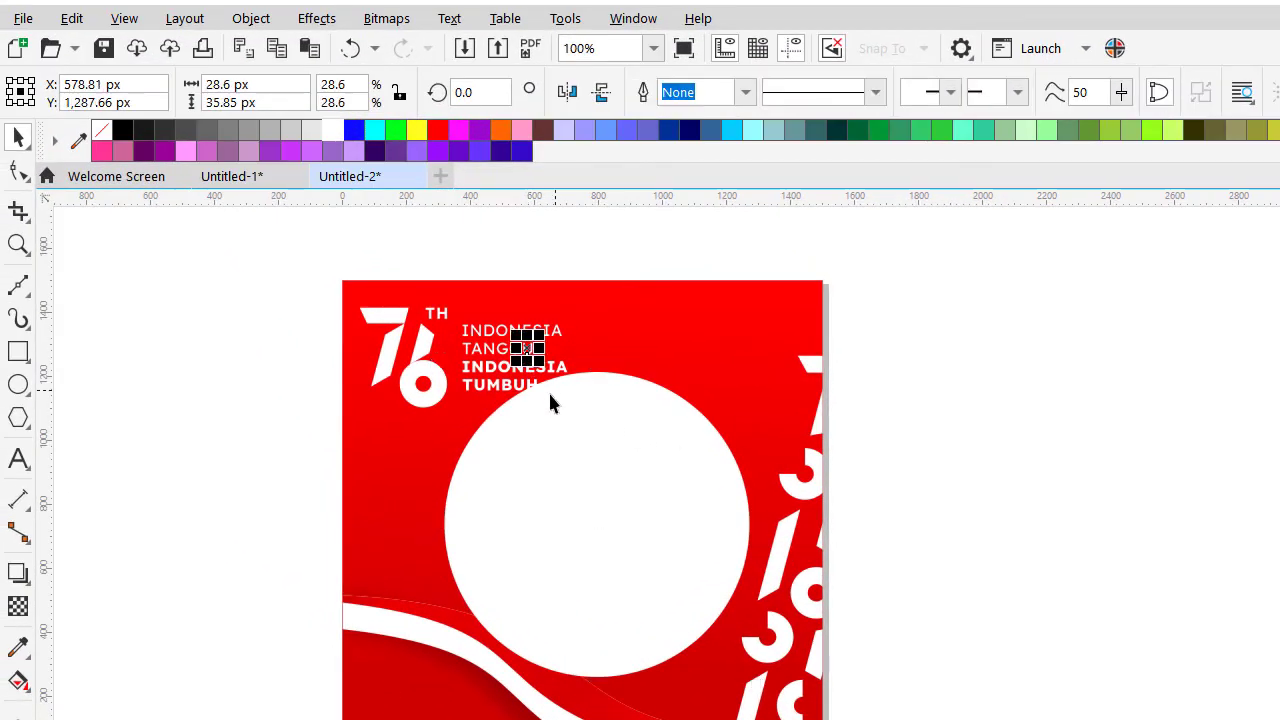
left_click_drag(250, 252, 620, 477)
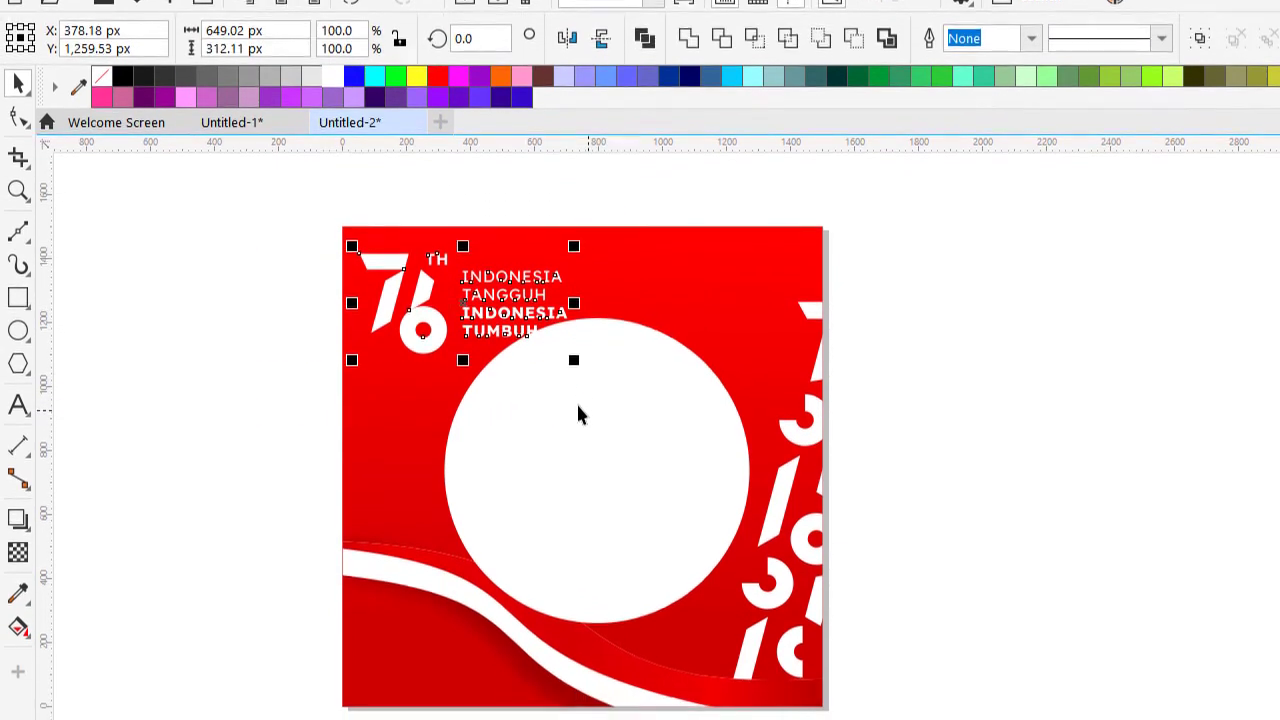
left_click_drag(576, 326, 529, 299)
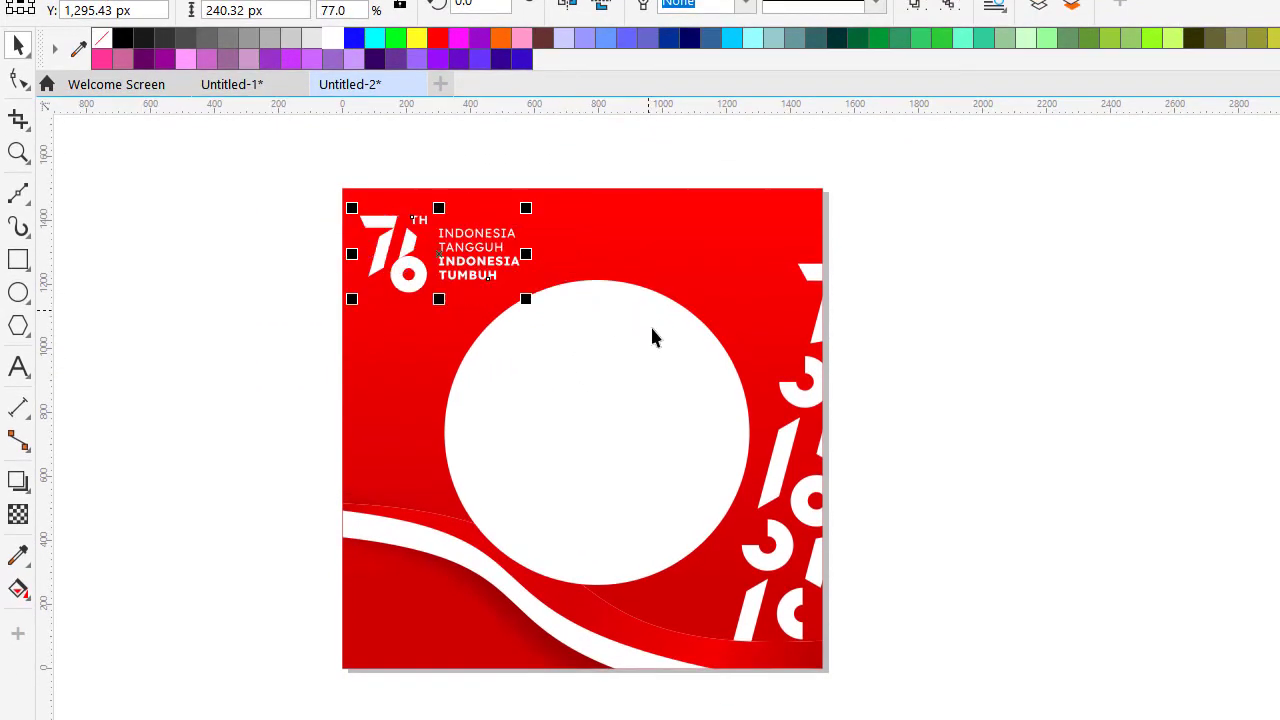
- Try to intersect the white circle with the red background, and undo the result
left_click(651, 360)
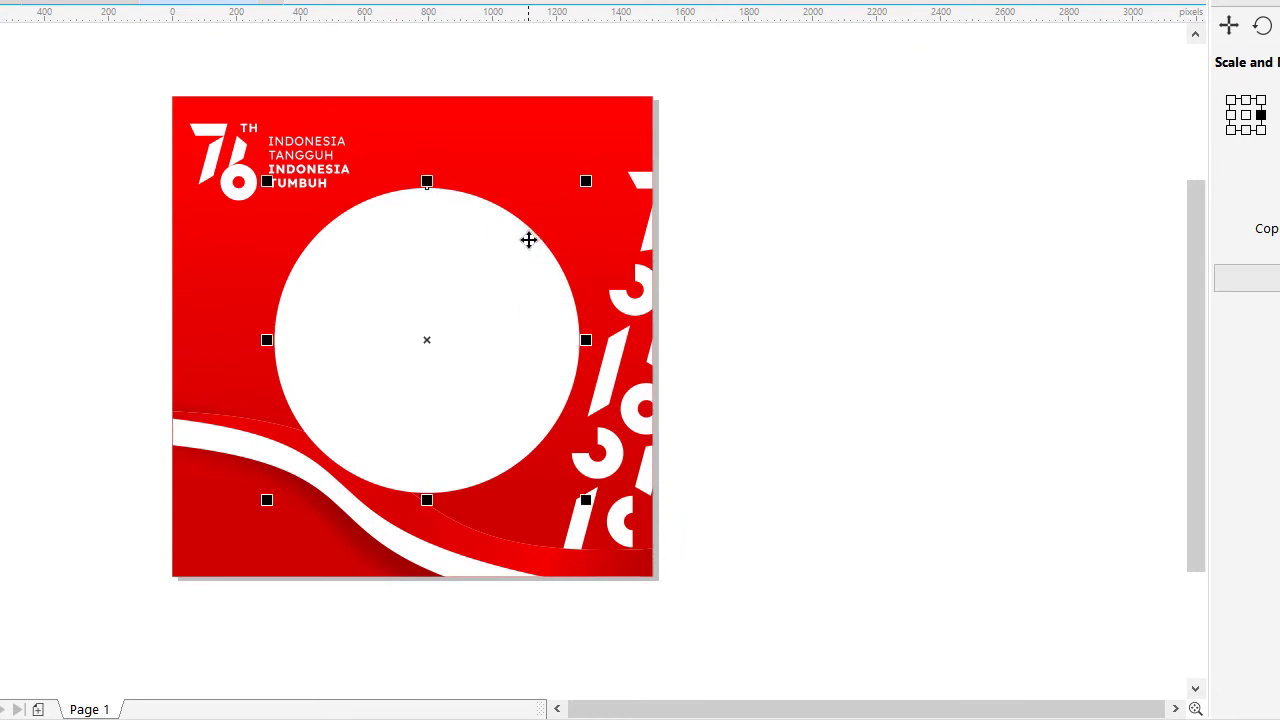
left_click(541, 297)
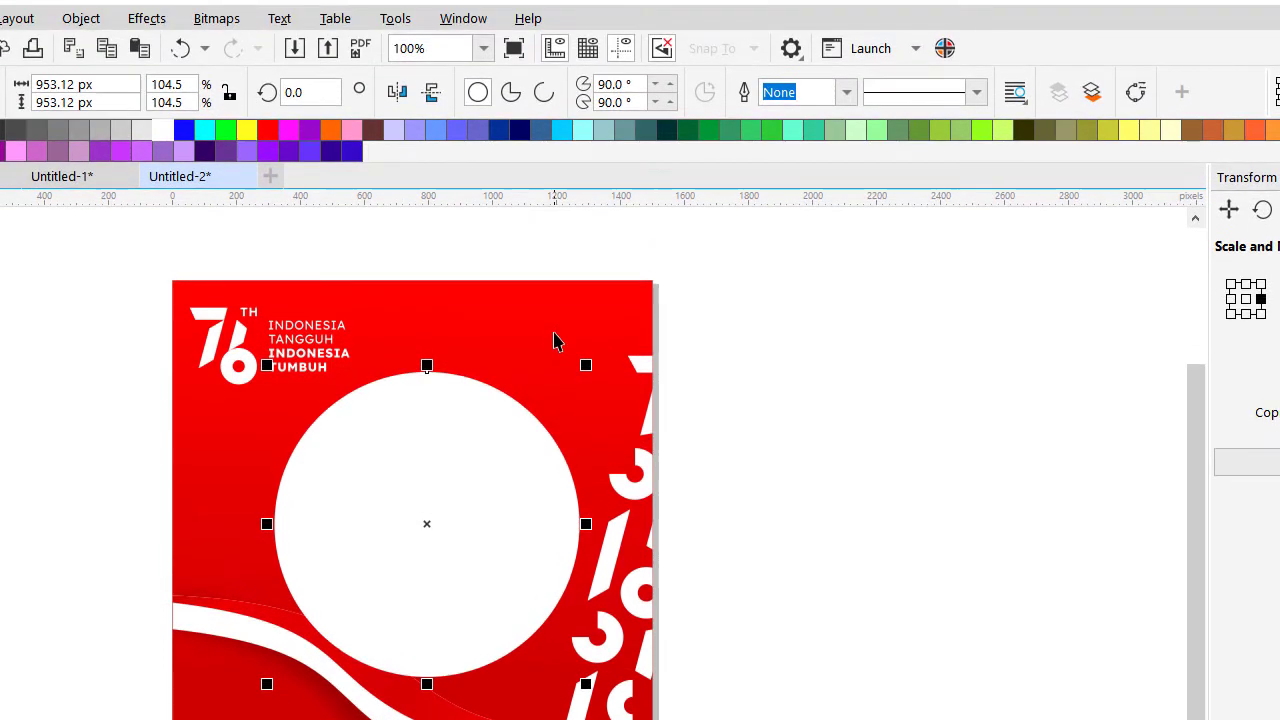
left_click(555, 149)
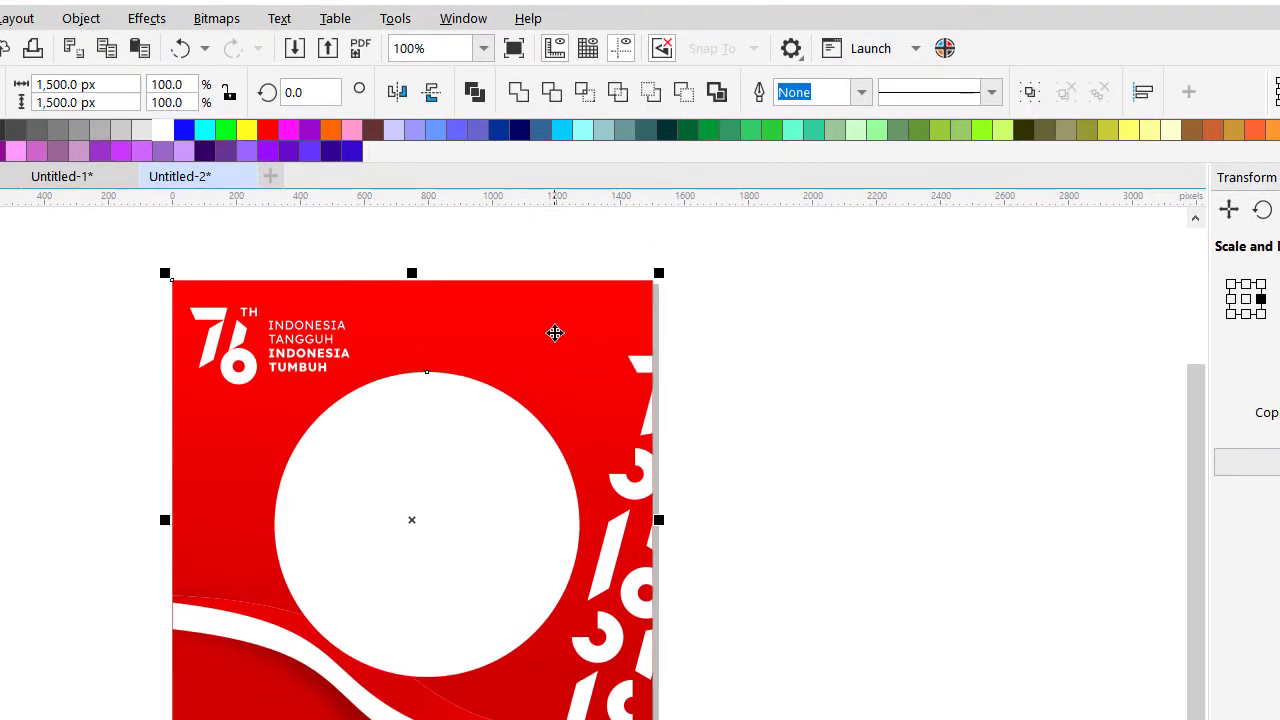
left_click(586, 92)
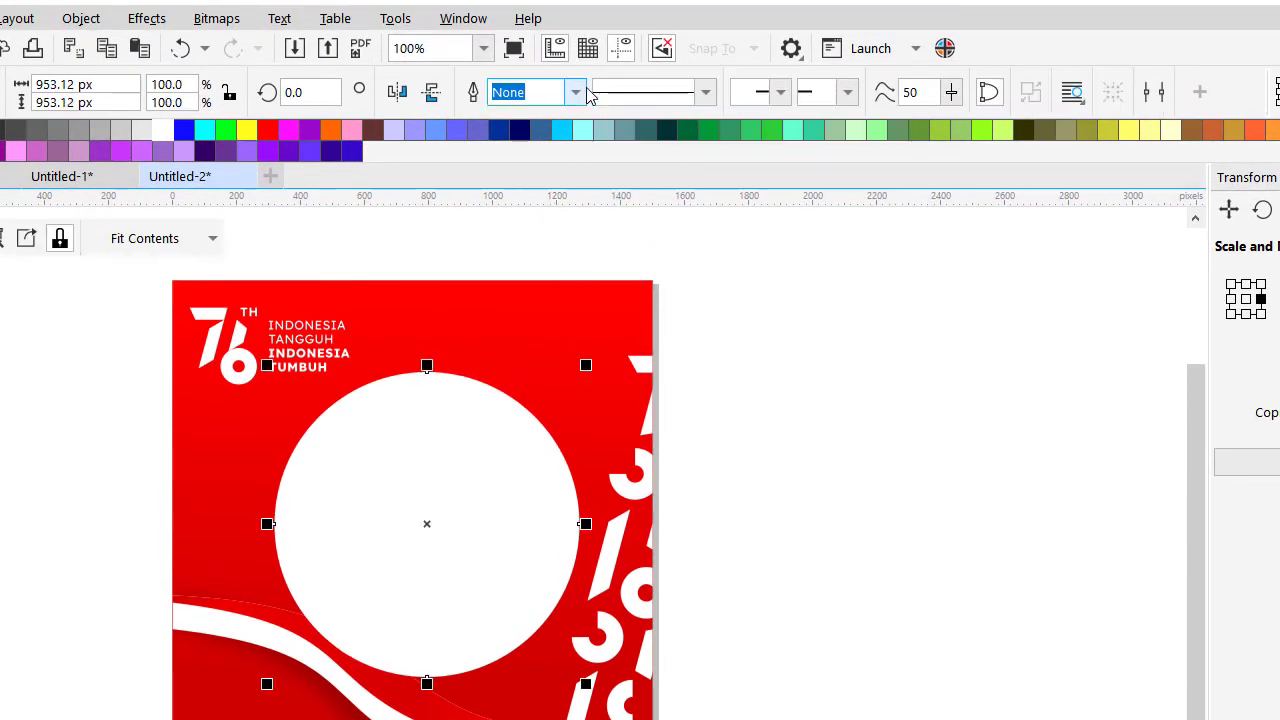
left_click(638, 250)
left_click(498, 448)
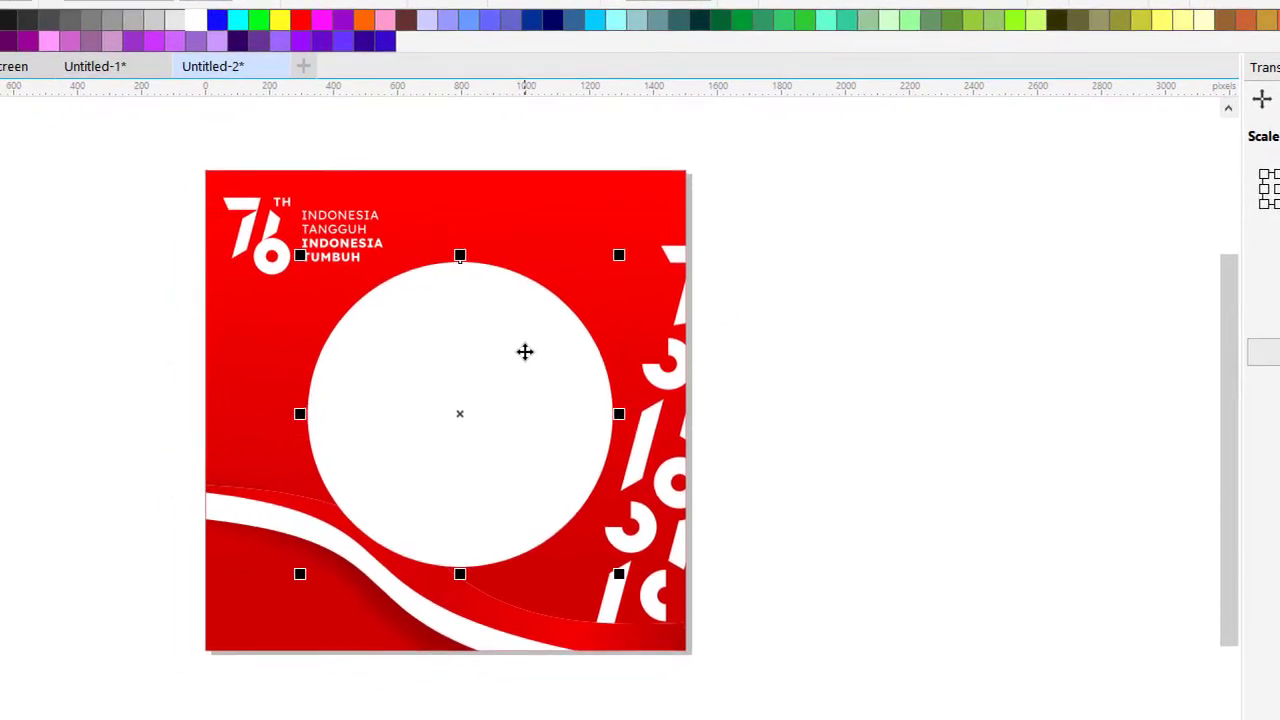
key("Delete")
left_click(659, 289)
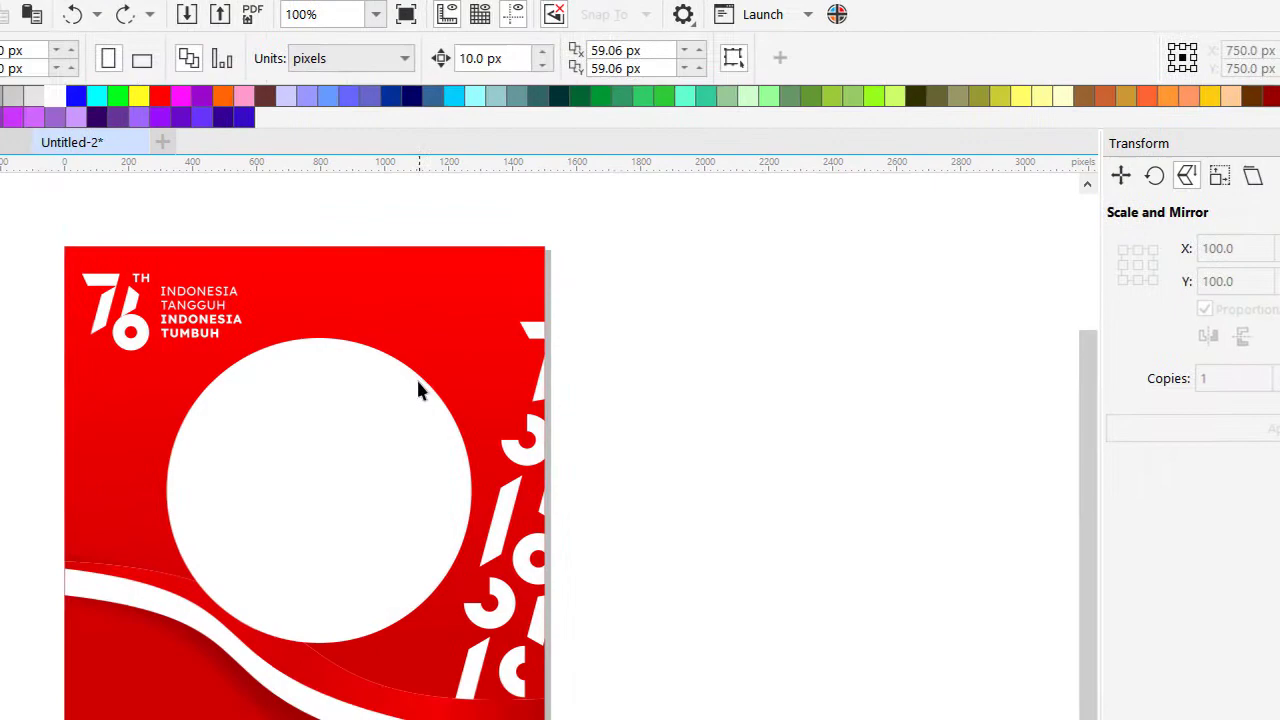
- Cut the circle out of the red background with Back minus front, leaving a round opening
left_click(344, 450)
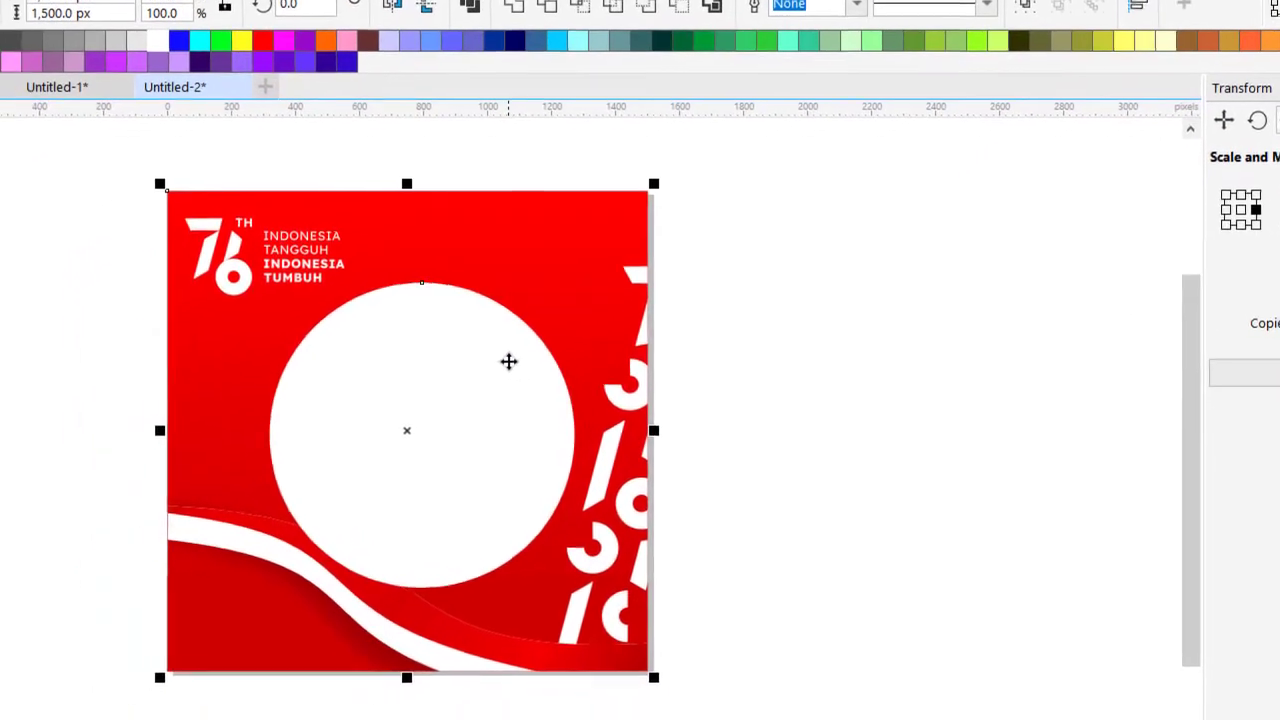
left_click(343, 452)
left_click(514, 430)
left_click(343, 462)
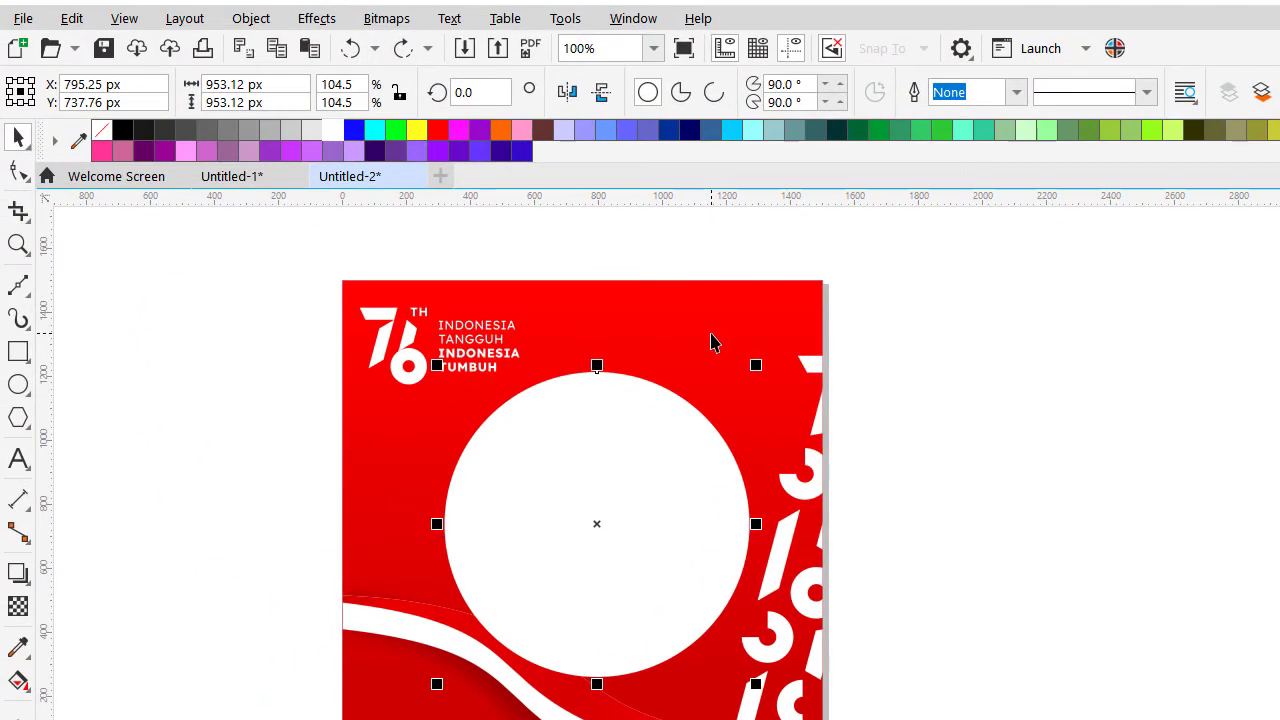
left_click(712, 334, "shift")
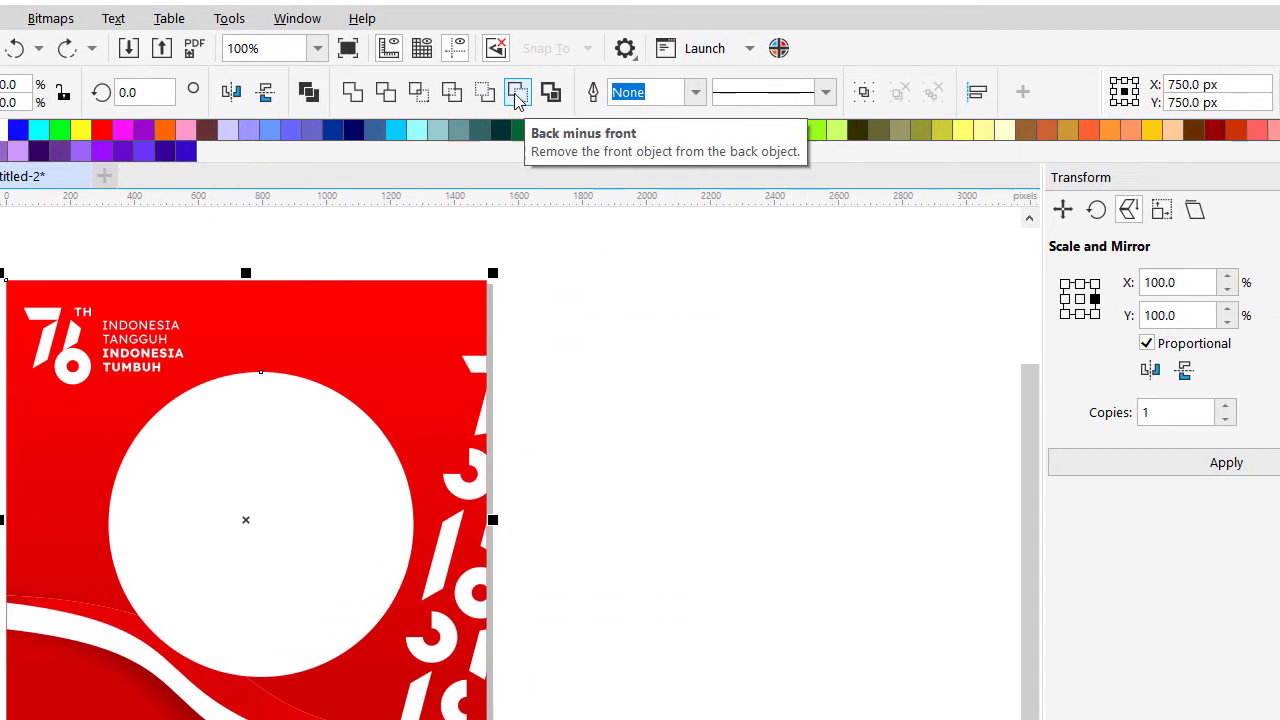
left_click(852, 94)
left_click(405, 432)
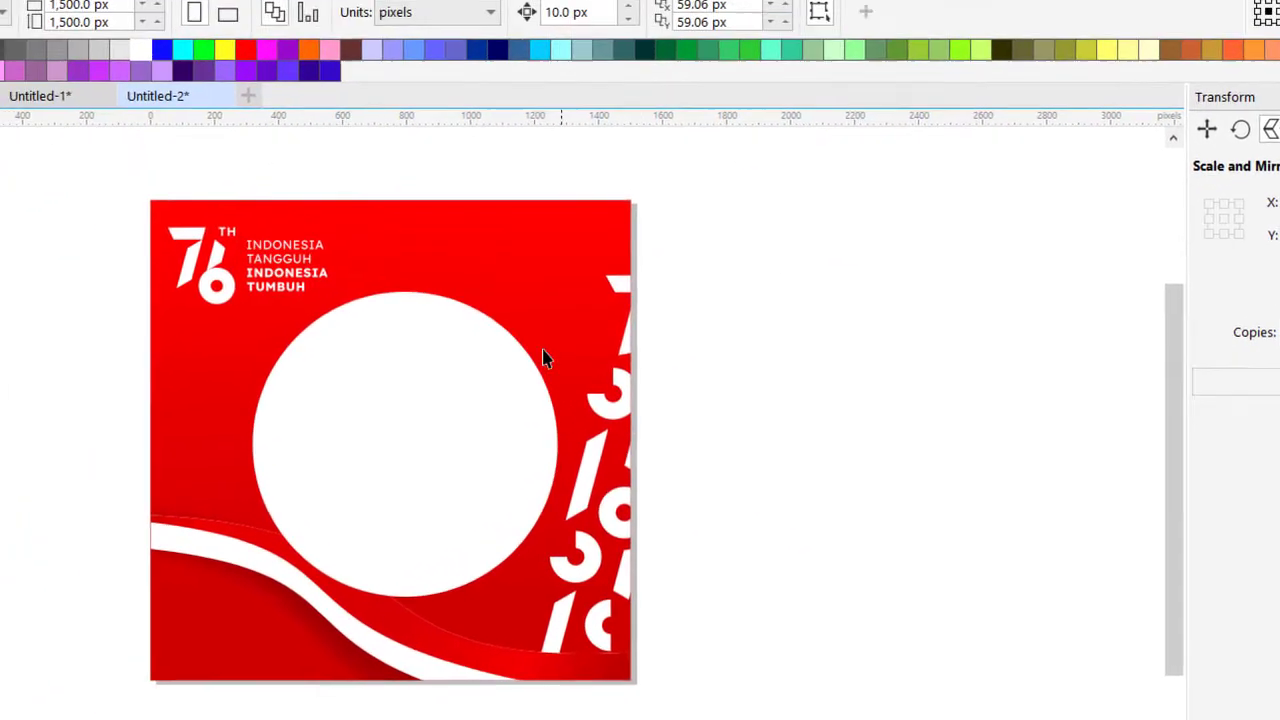
left_click(423, 421)
left_click(387, 445)
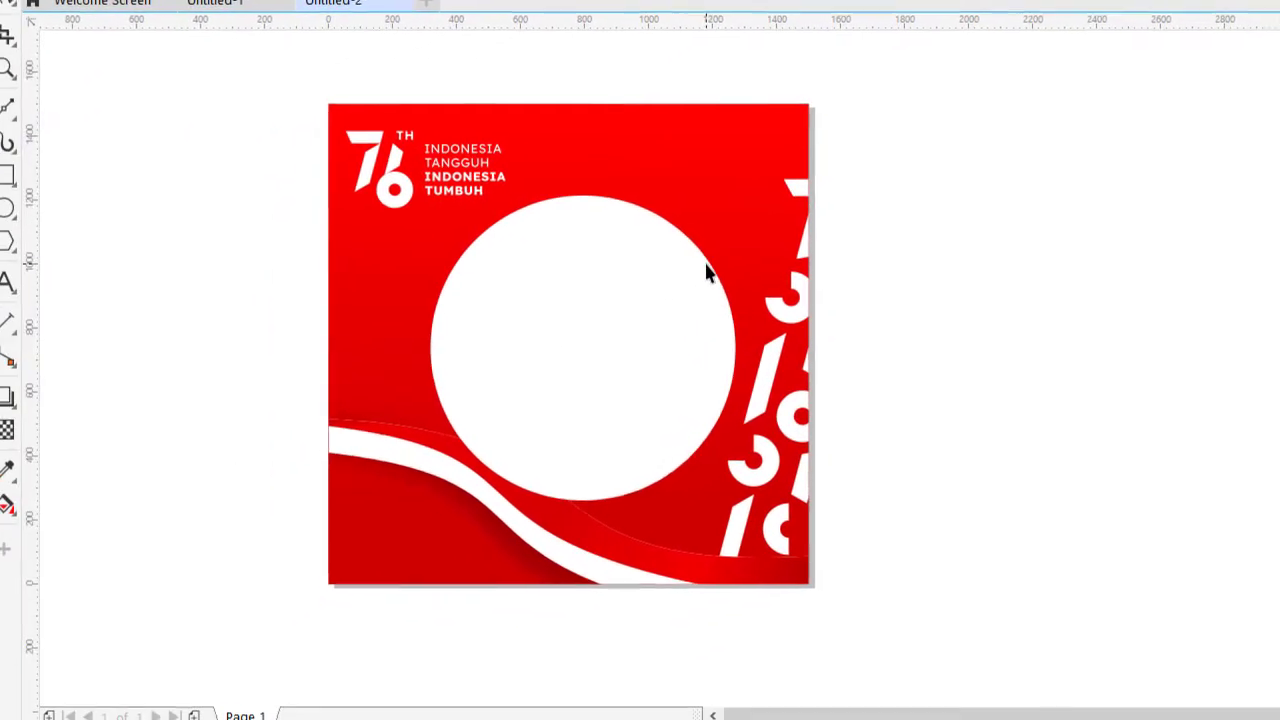
- Inspect the red-and-white band inside the red background's PowerClip contents and leave the editing mode
scroll(706, 272, "down", 2)
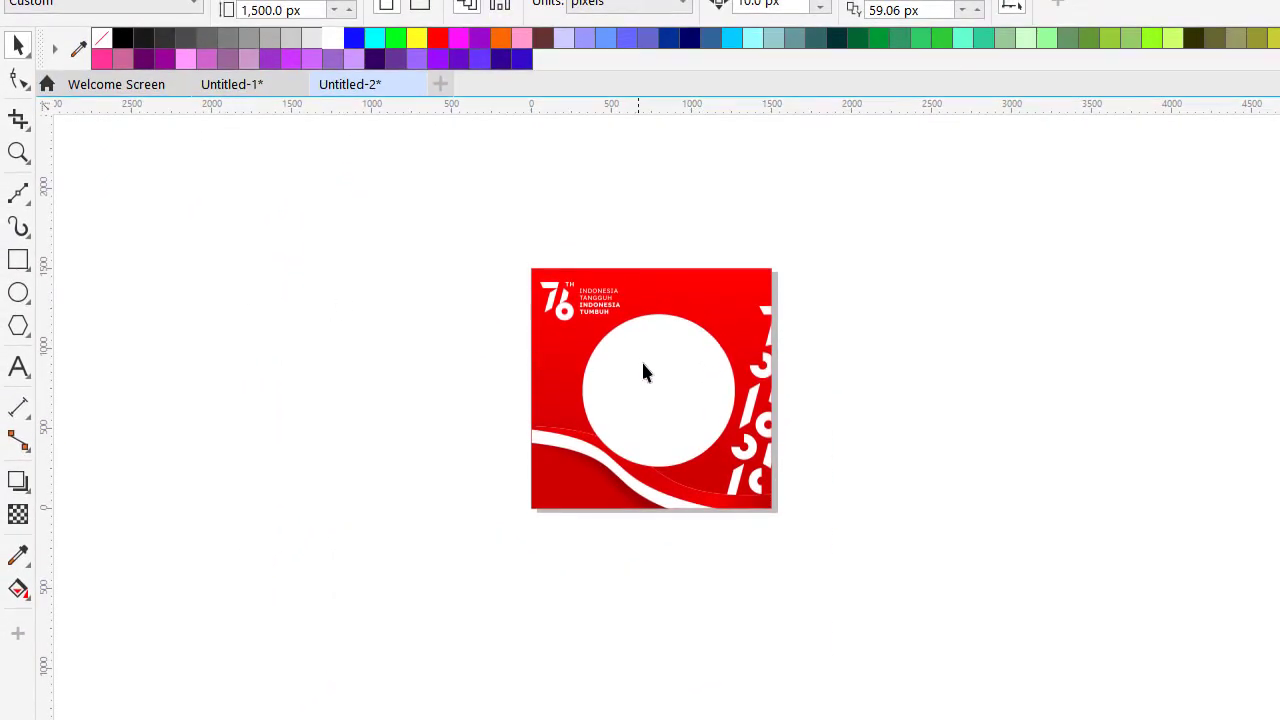
scroll(643, 372, "up", 1)
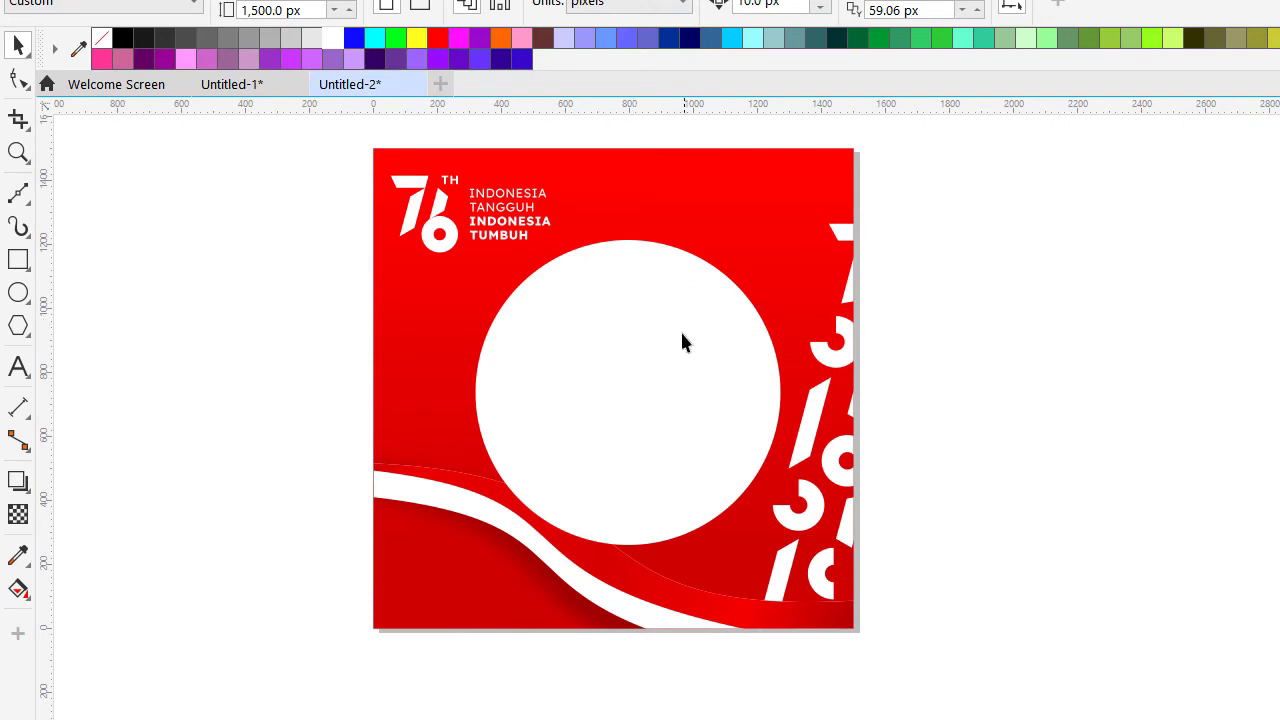
scroll(648, 347, "down", 1)
scroll(653, 343, "up", 1)
left_click(583, 567)
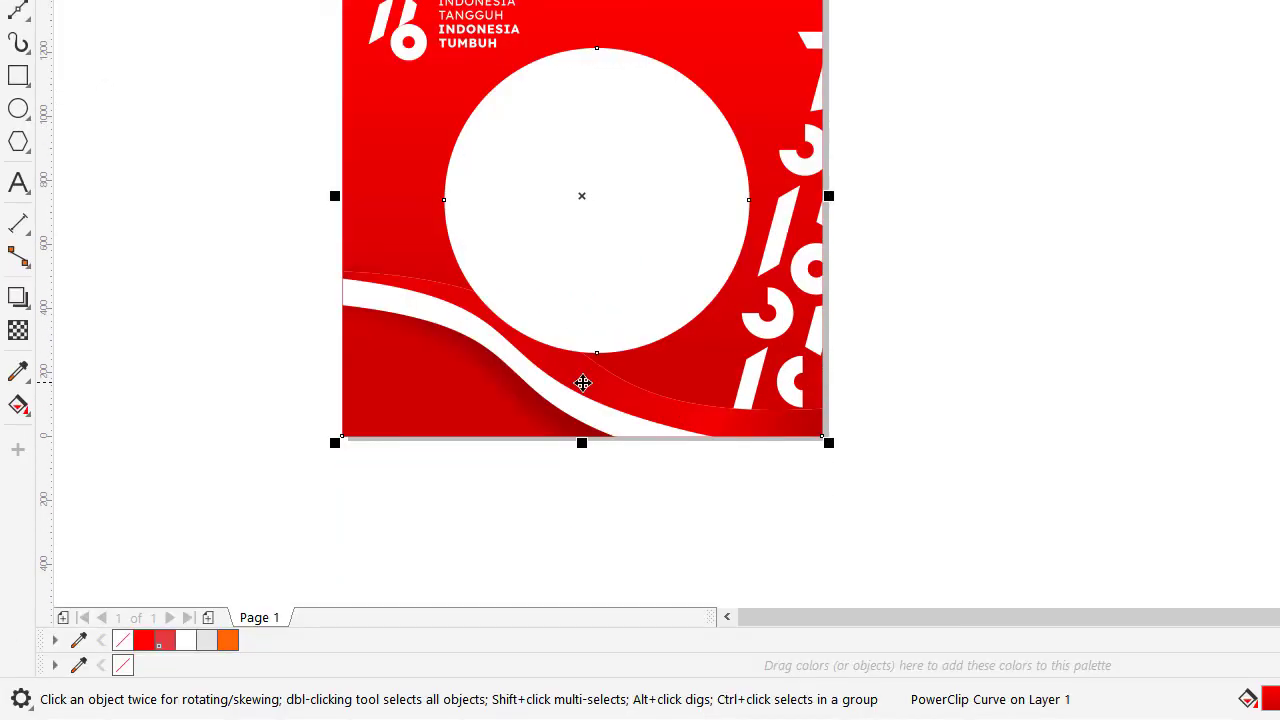
right_click(583, 383)
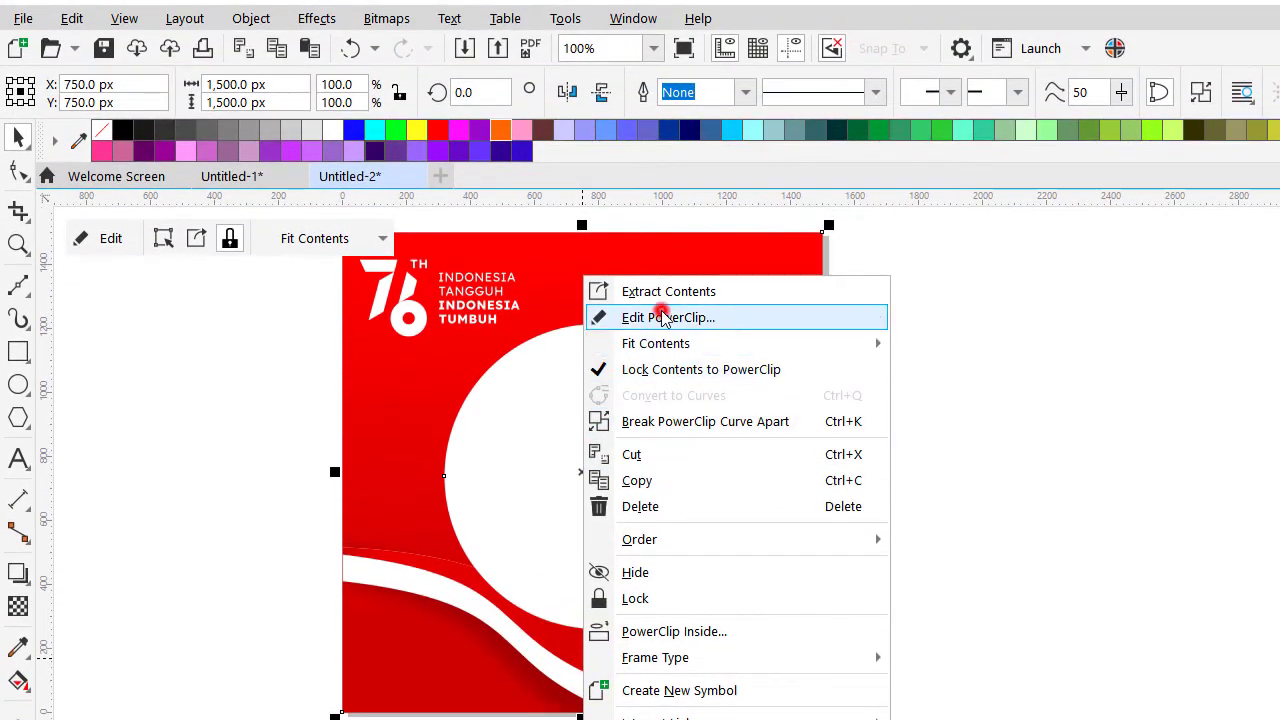
left_click(663, 318)
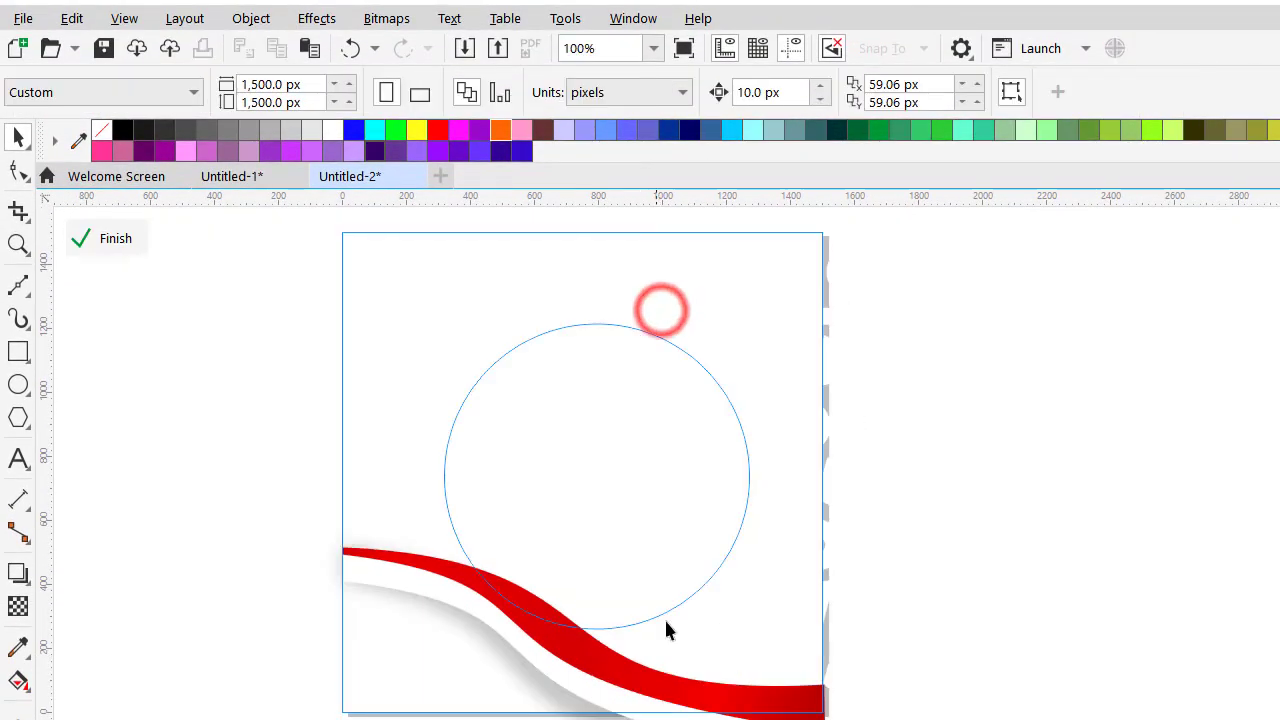
left_click(609, 398)
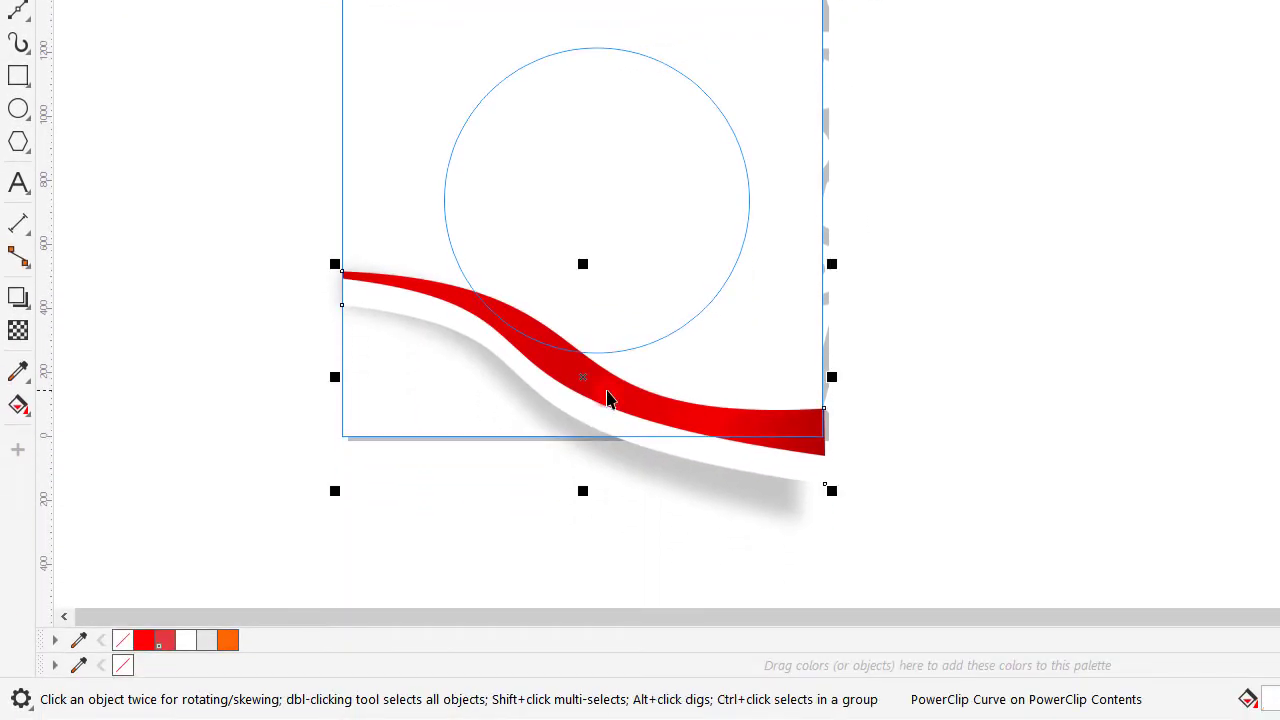
left_click(952, 324, "ctrl")
left_click(960, 321)
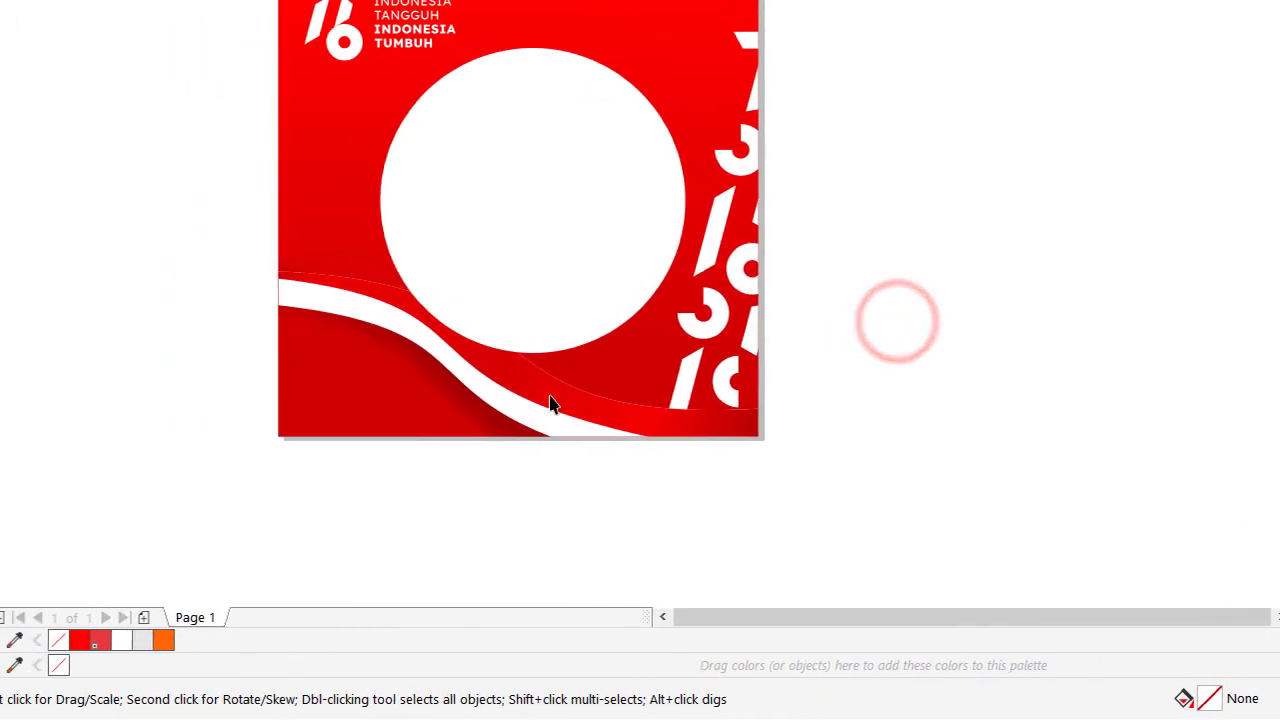
- Open the red background's PowerClip contents for editing and break the band's drop shadow apart from its object
left_click(550, 403)
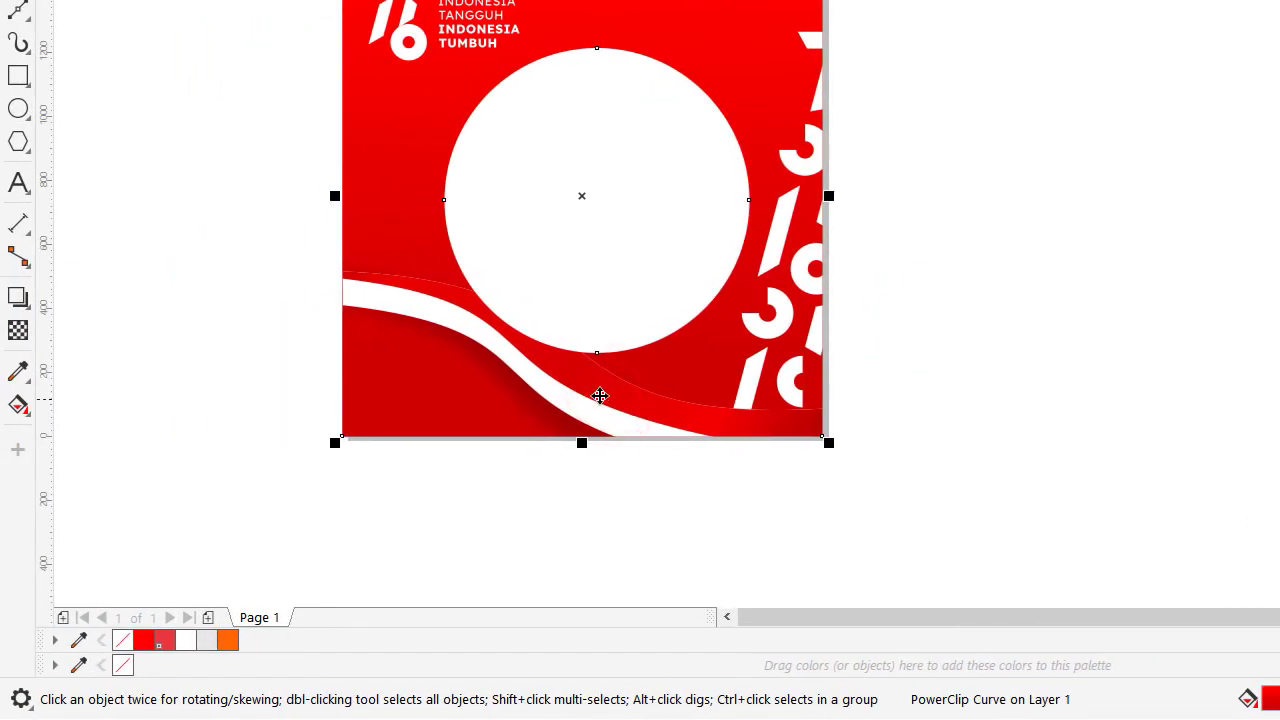
right_click(599, 394)
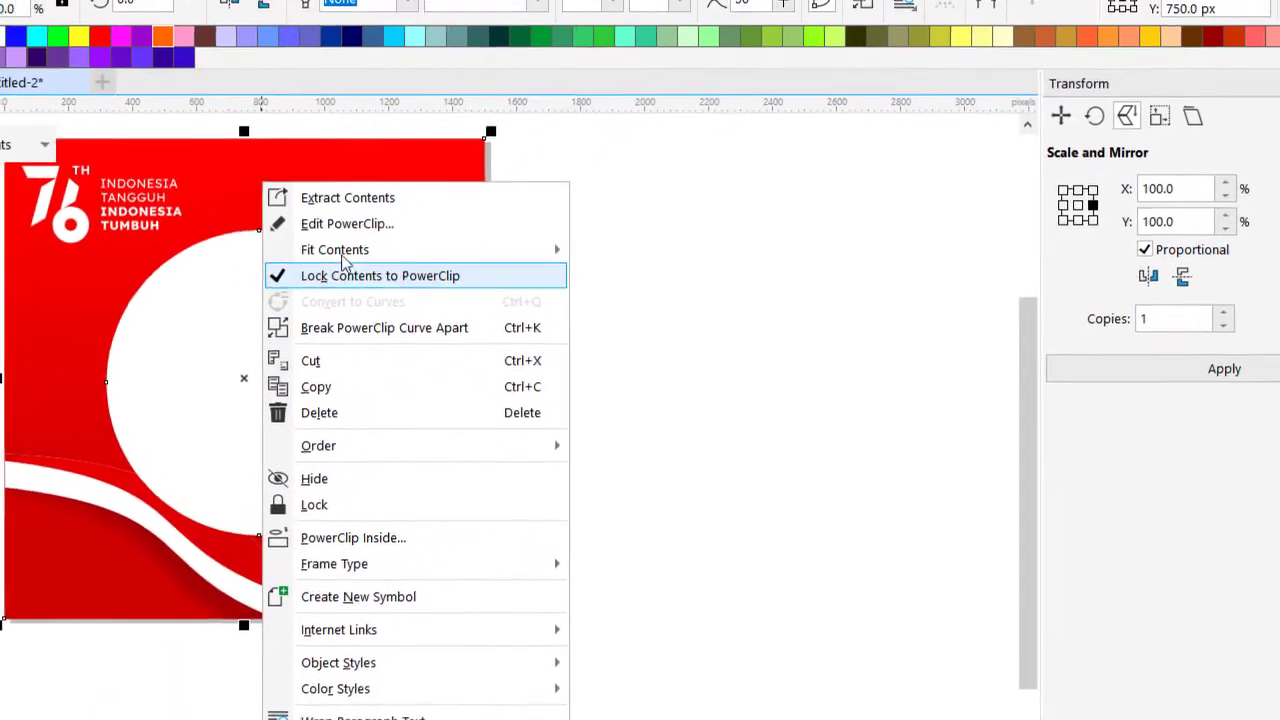
left_click(305, 224)
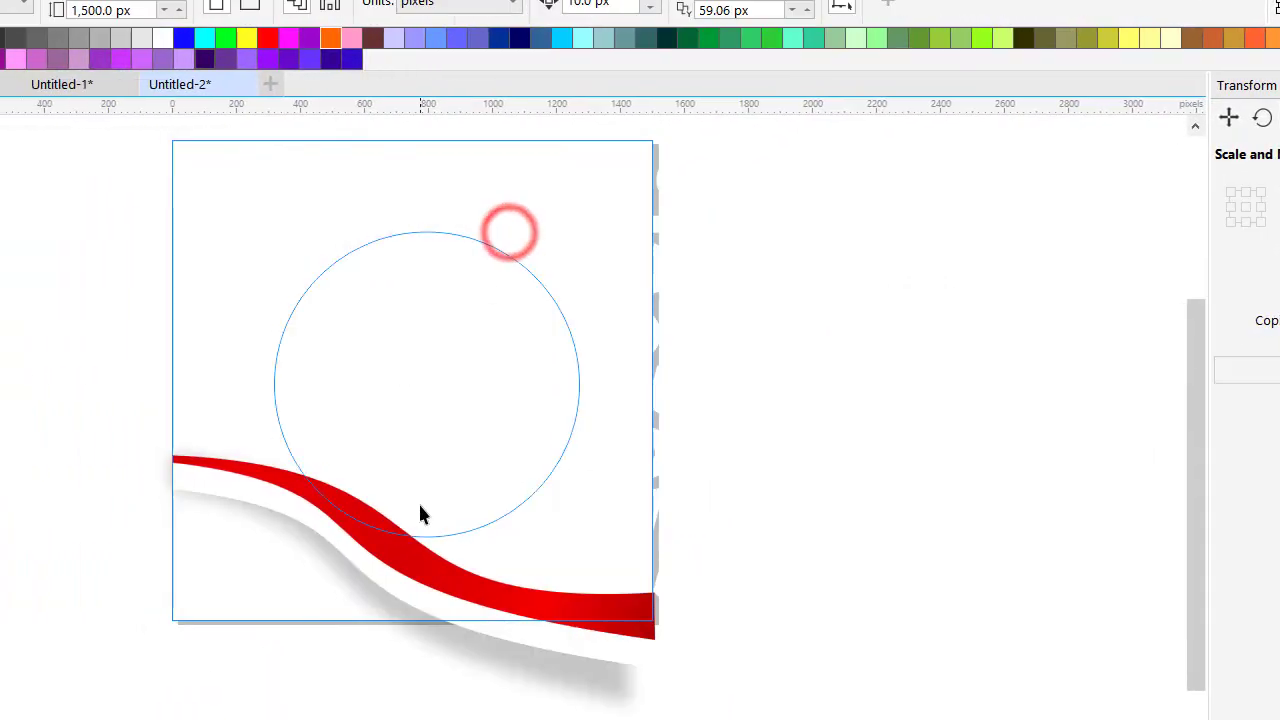
left_click(411, 550)
left_click(527, 672)
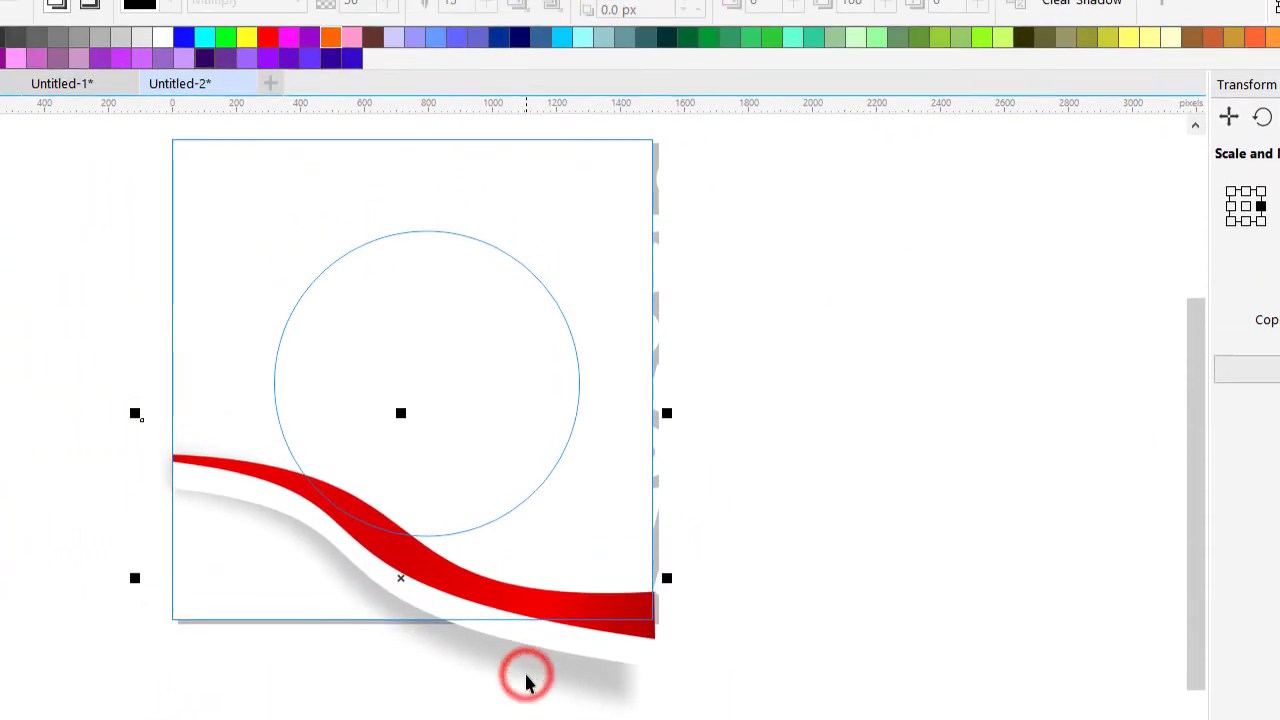
right_click(527, 682)
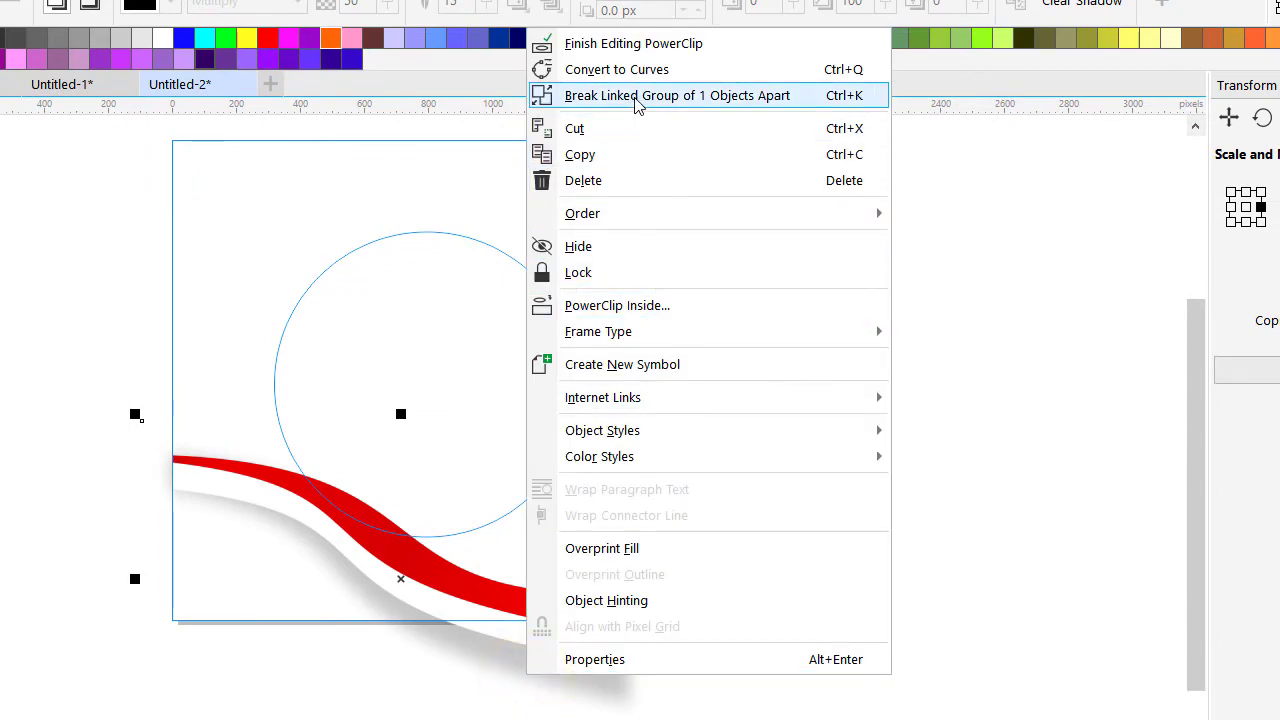
left_click(637, 97)
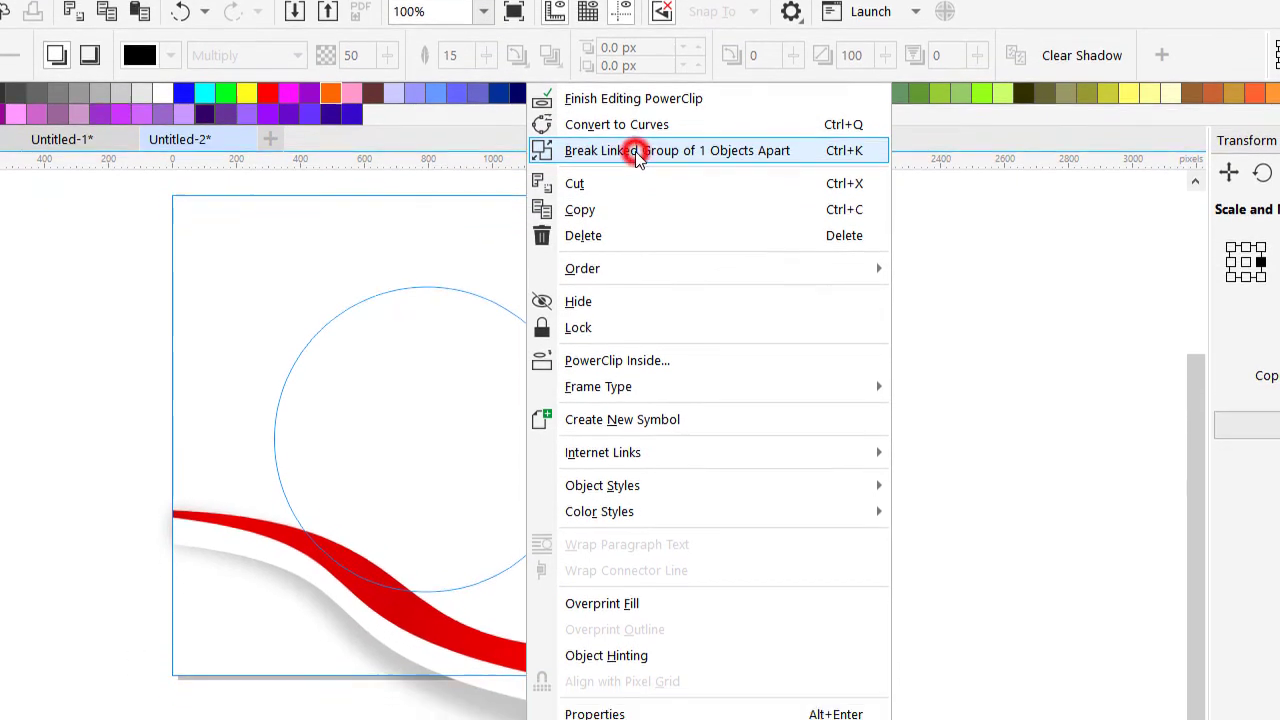
left_click(832, 479)
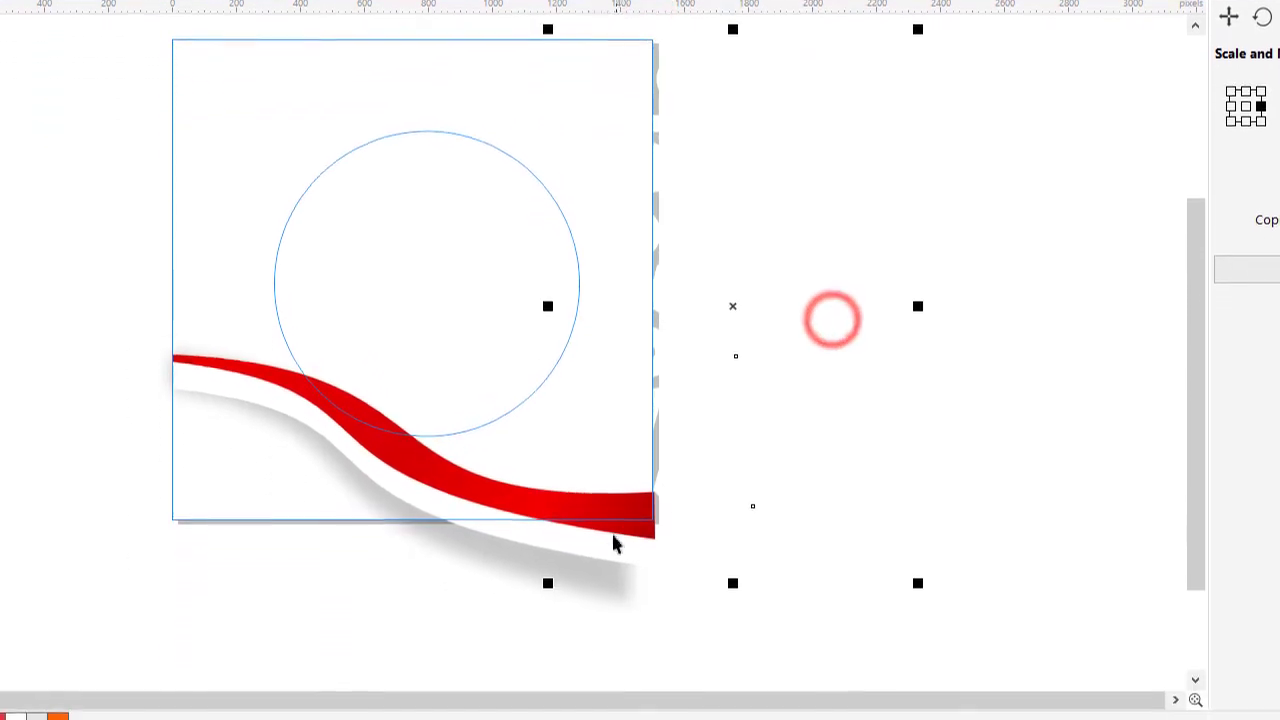
- Cut the red-and-white band out of the red background's PowerClip contents, leaving its shadow inside, and paste it onto the page
left_click(598, 514)
left_click(530, 421)
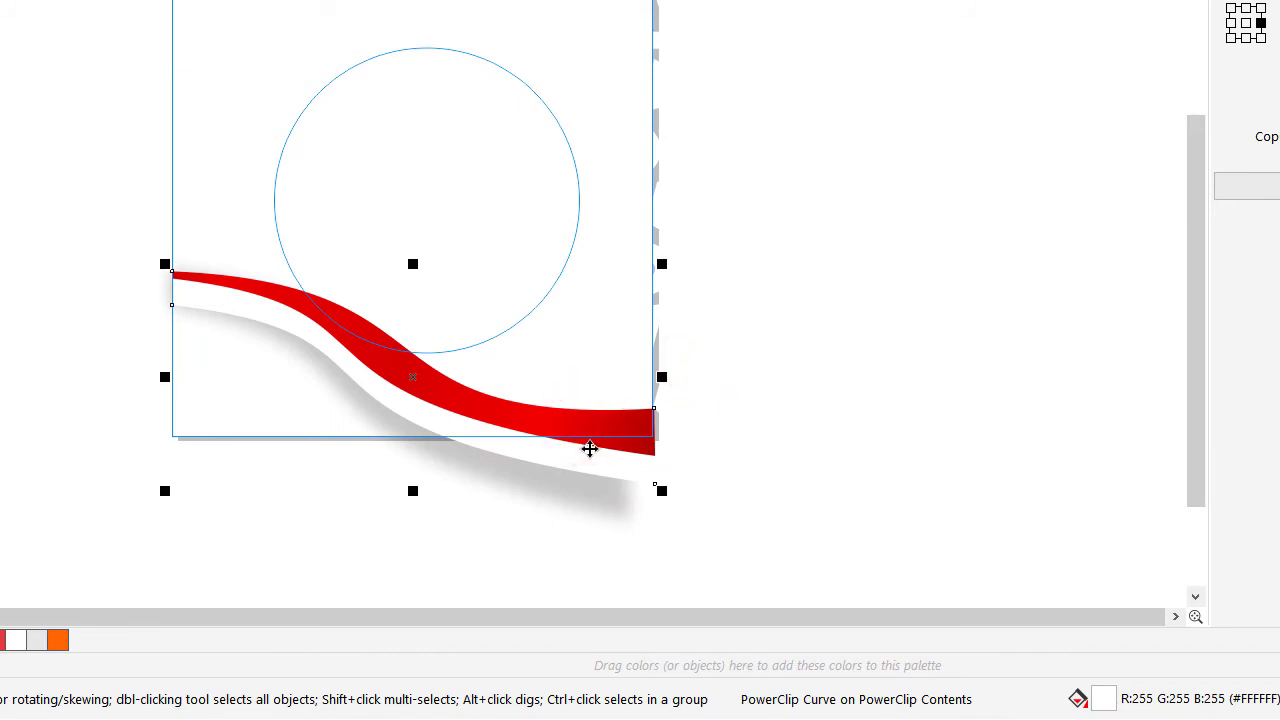
key("Delete")
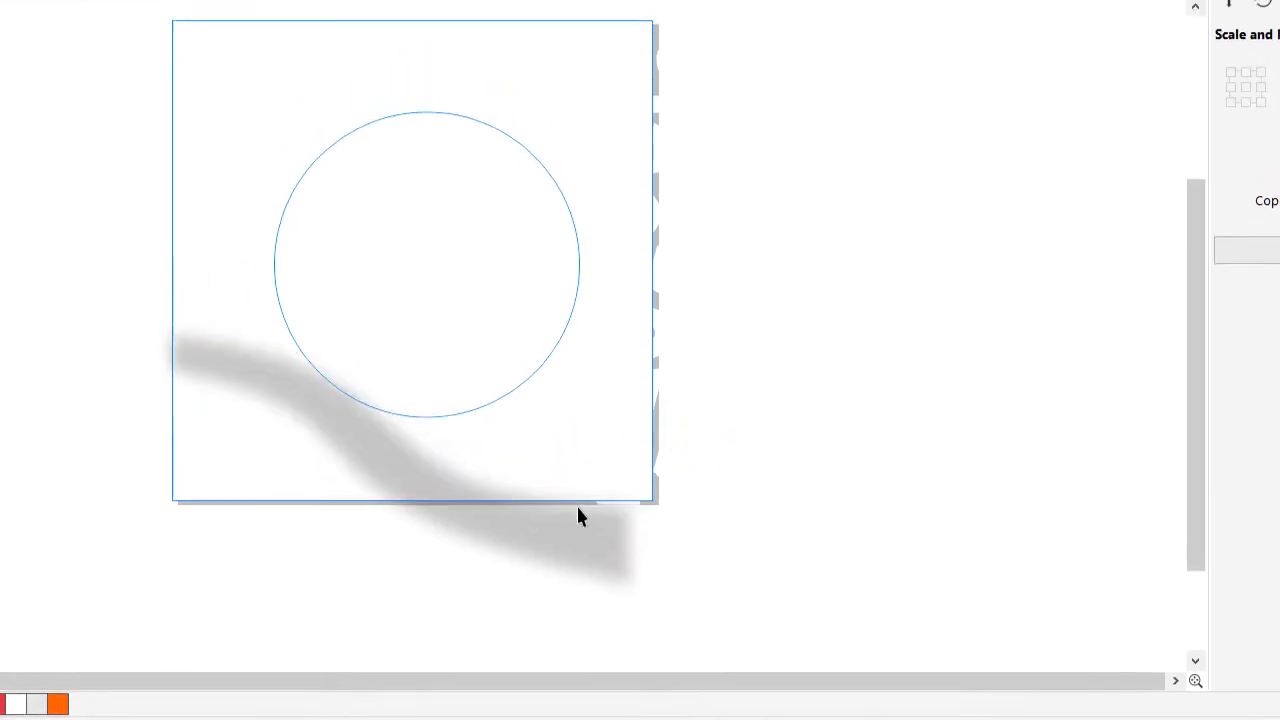
right_click(547, 456)
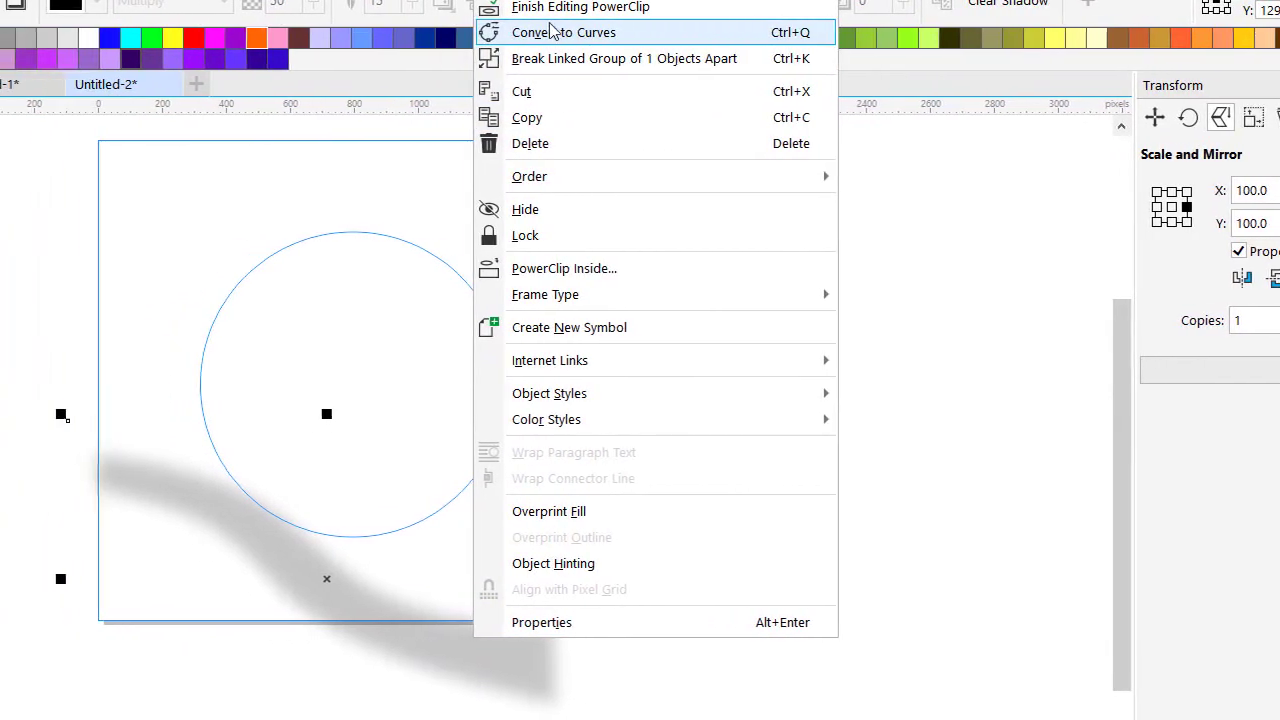
left_click(578, 7)
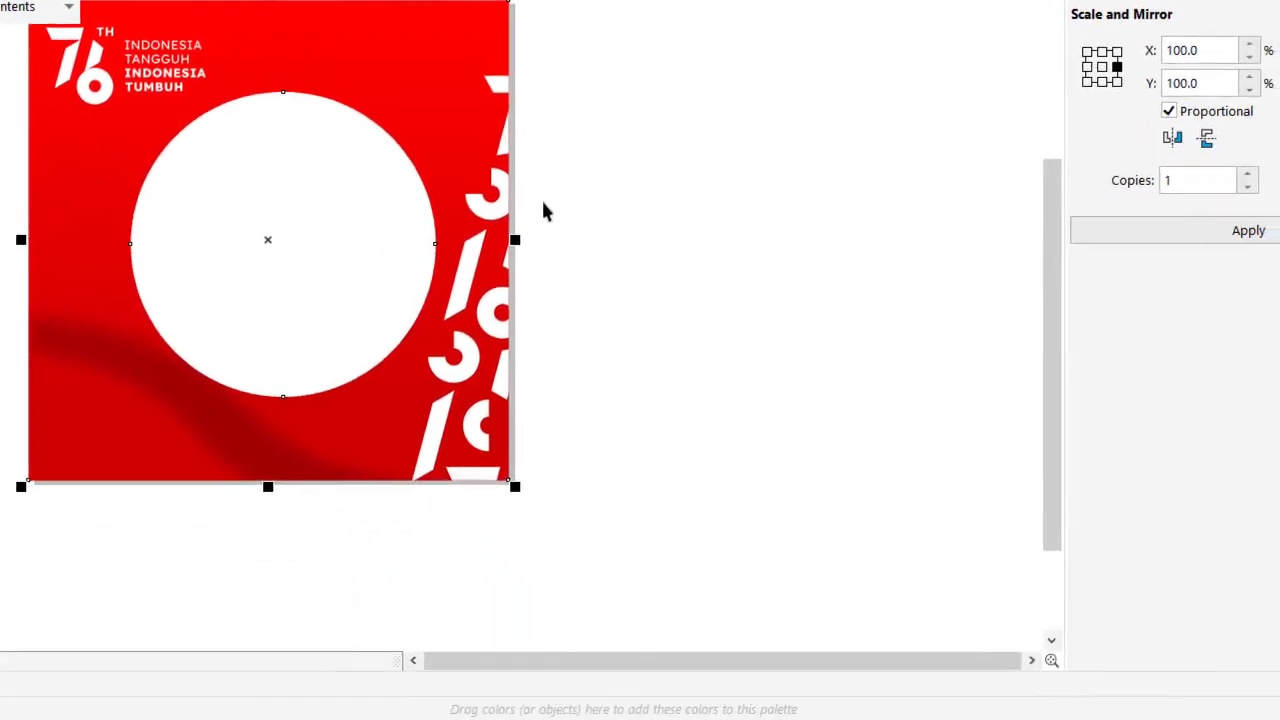
key("ctrl+v")
left_click(789, 551)
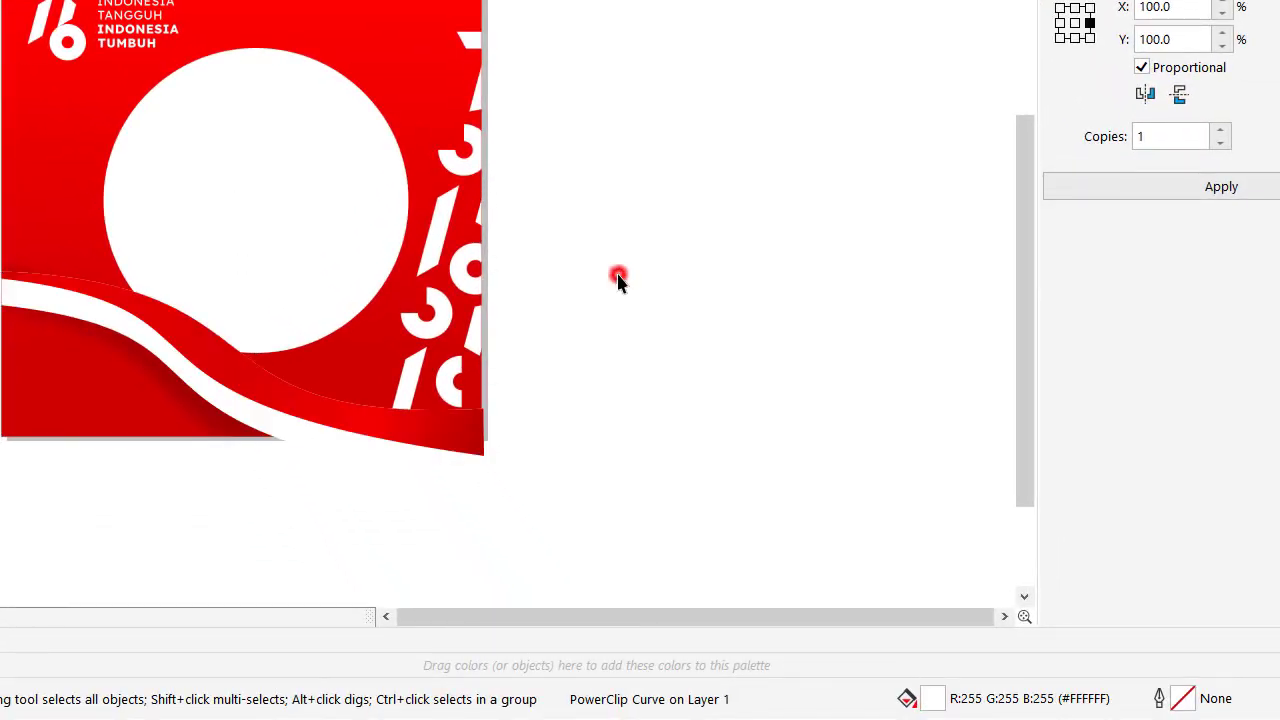
- Draw a rectangle about 612 px high below the page's lower edge, covering the band's overhang and extending beyond both page sides
scroll(245, 410, "down", 1)
scroll(221, 367, "up", 1)
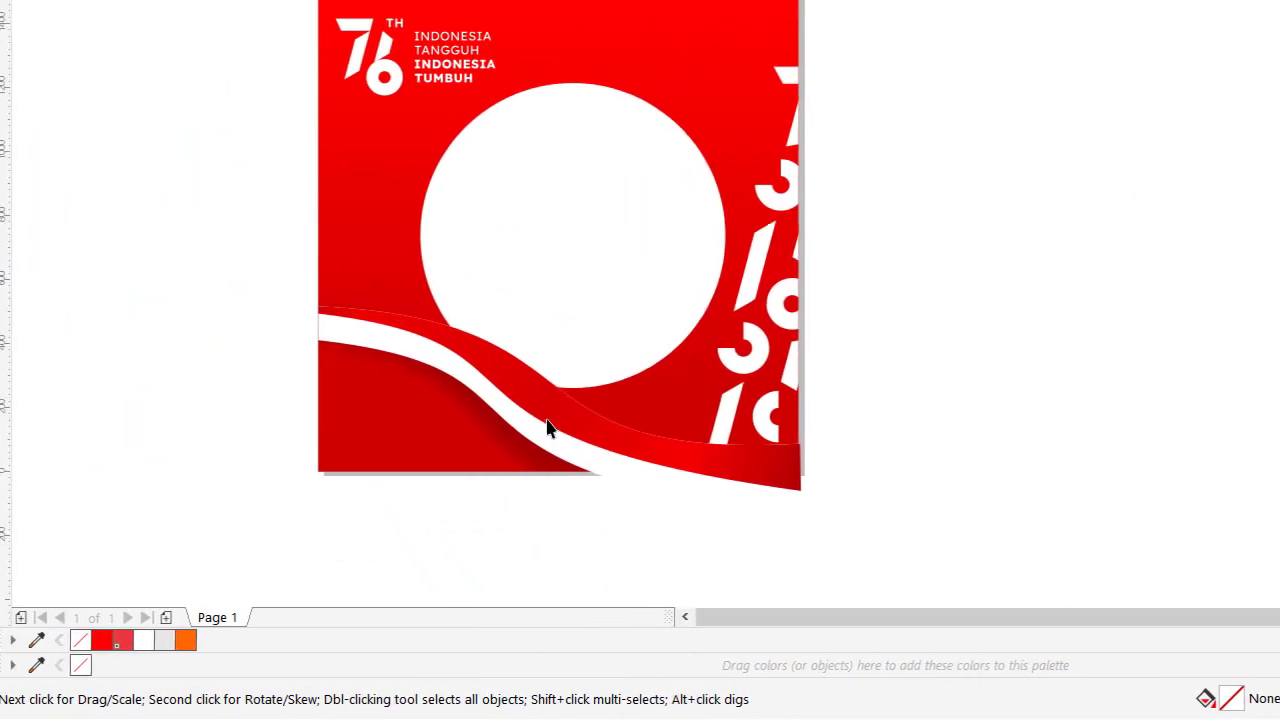
scroll(560, 432, "down", 3)
scroll(602, 442, "up", 3)
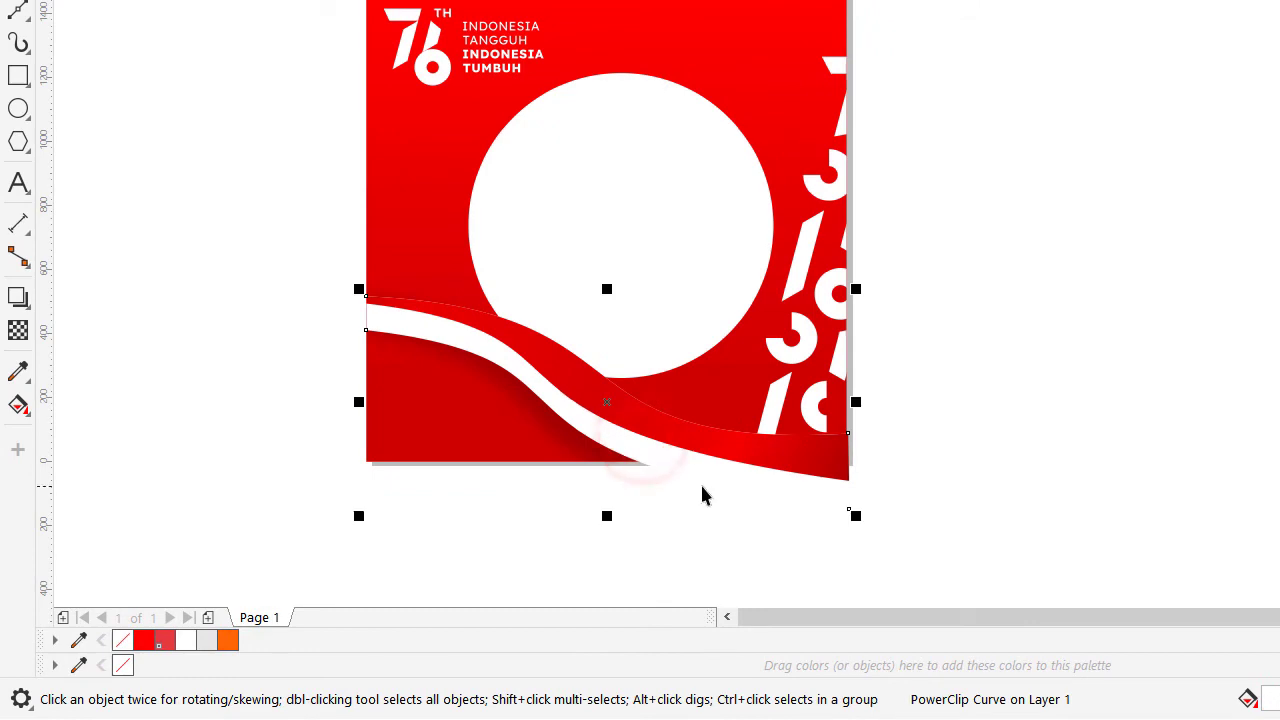
left_click_drag(702, 487, 671, 371)
left_click(888, 420)
left_click(718, 364)
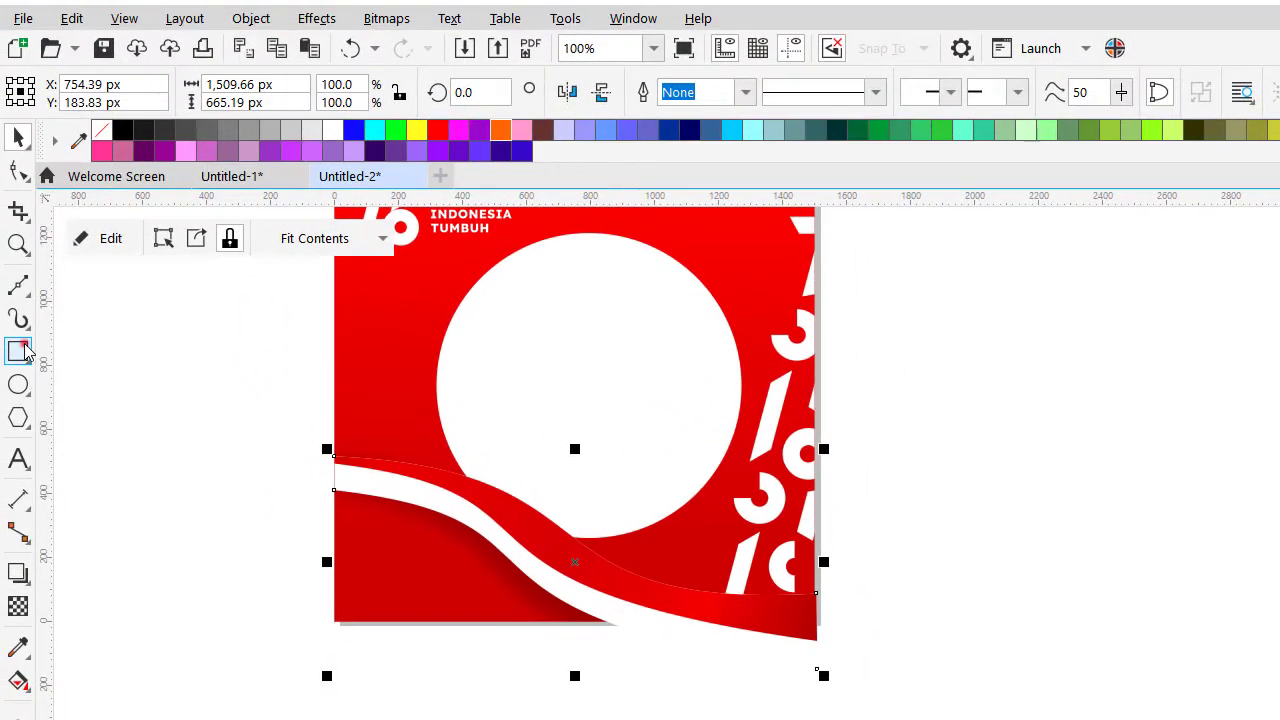
left_click(19, 350)
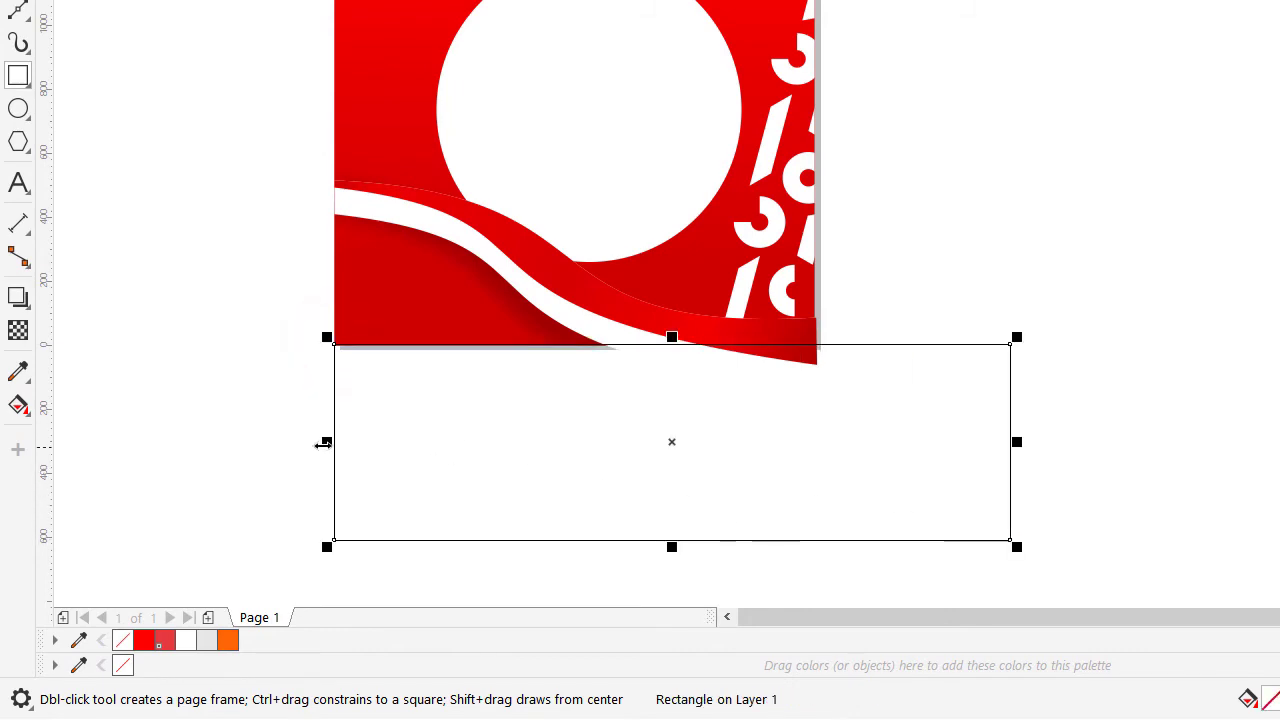
left_click_drag(245, 428, 236, 427)
left_click(17, 139)
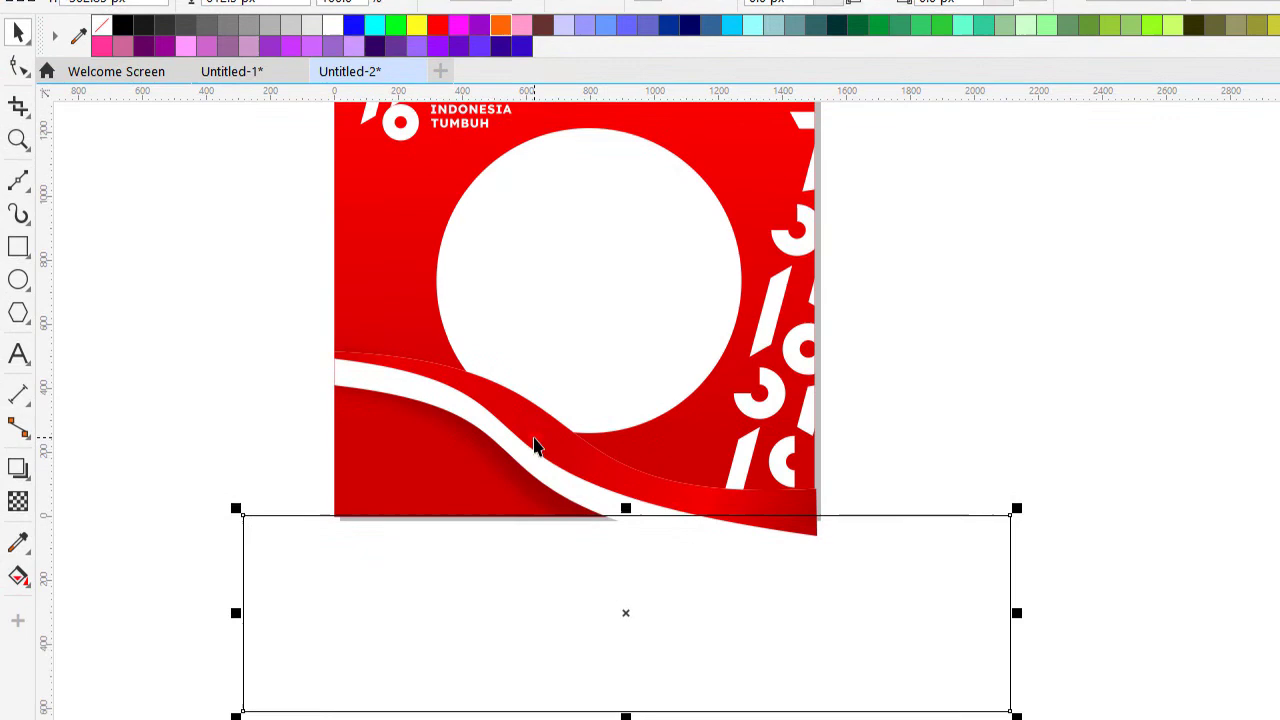
- Try to trim the band's lower overhang by subtracting the rectangle from it with Back minus front
left_click(533, 544, "shift")
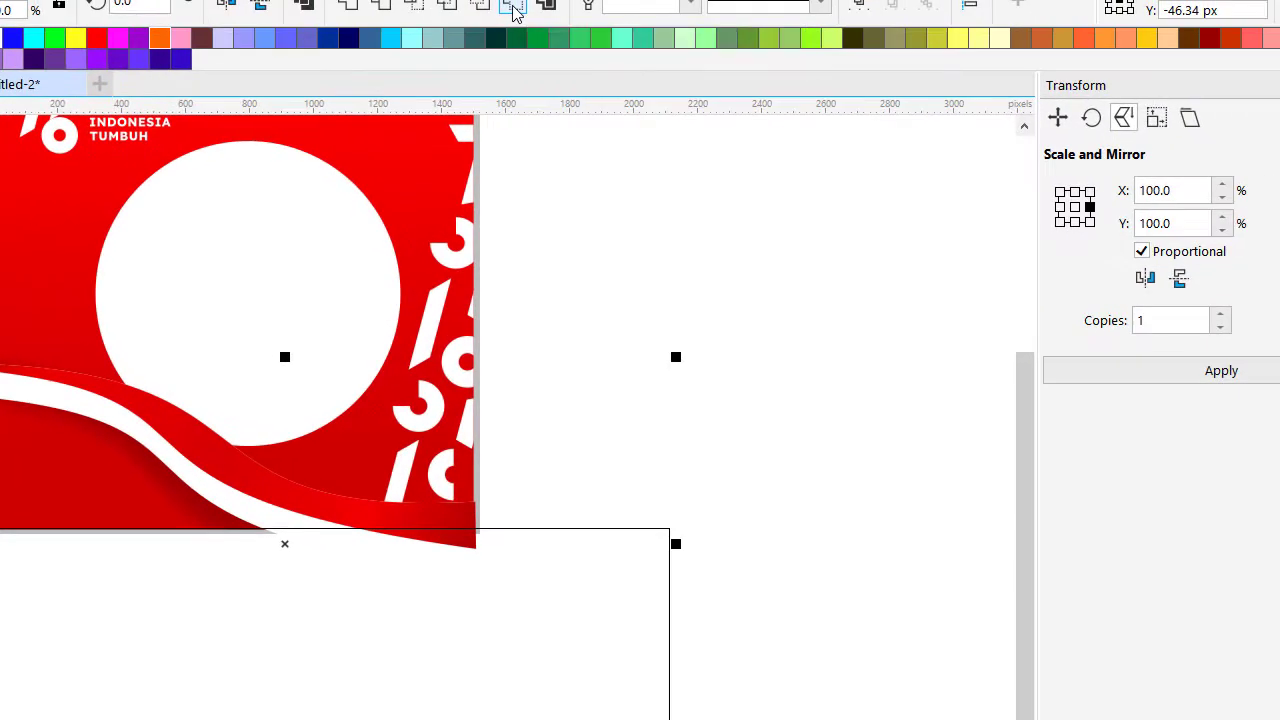
left_click(698, 328)
left_click(588, 545)
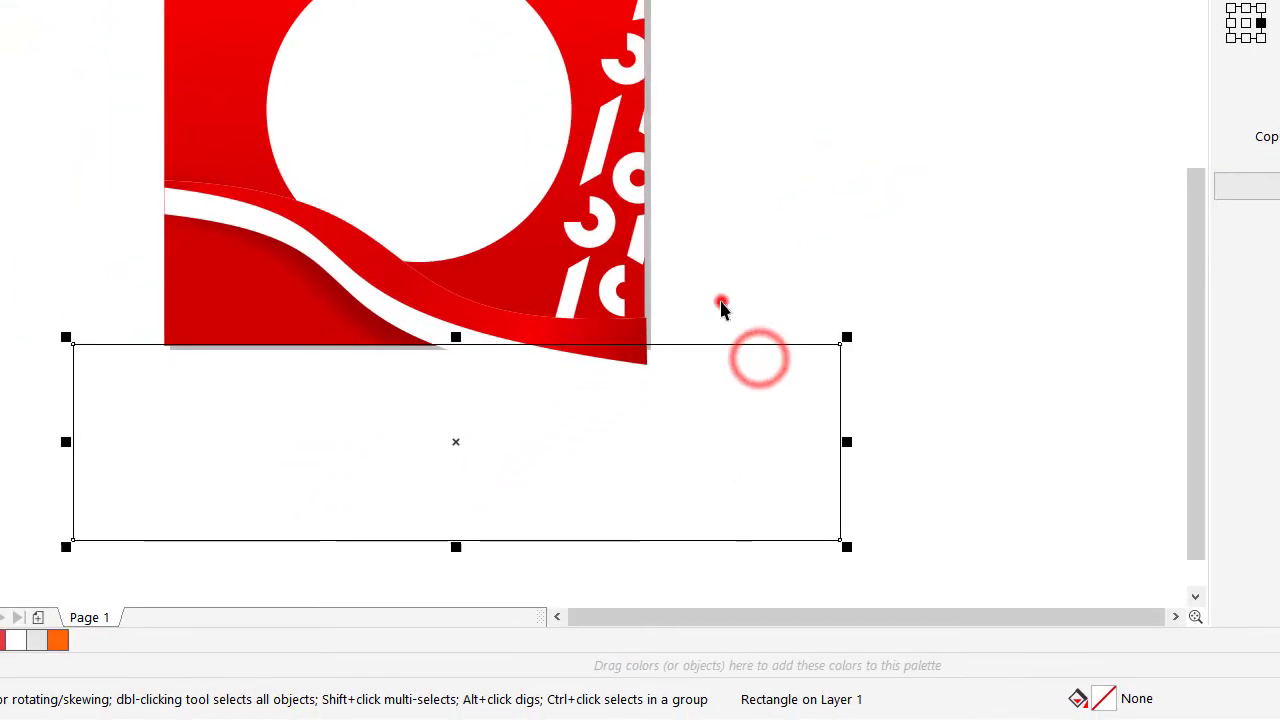
left_click(551, 485)
left_click(468, 580)
left_click(640, 400)
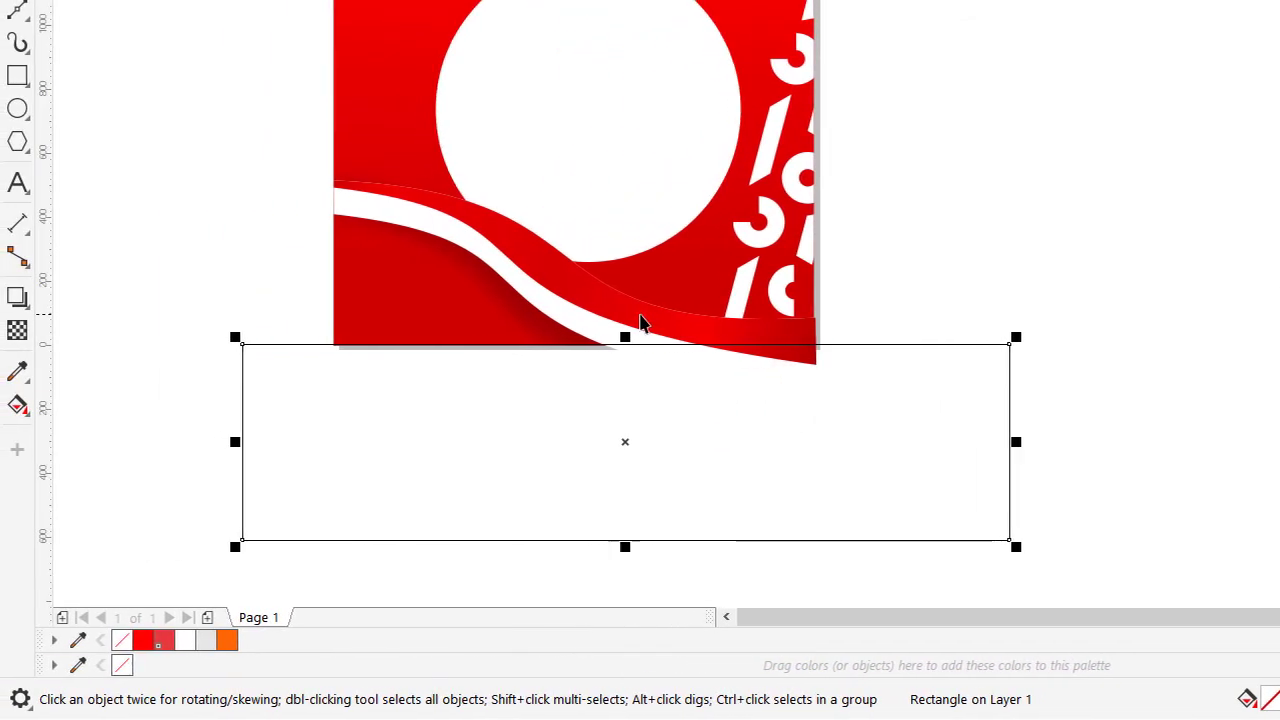
left_click(466, 325, "shift")
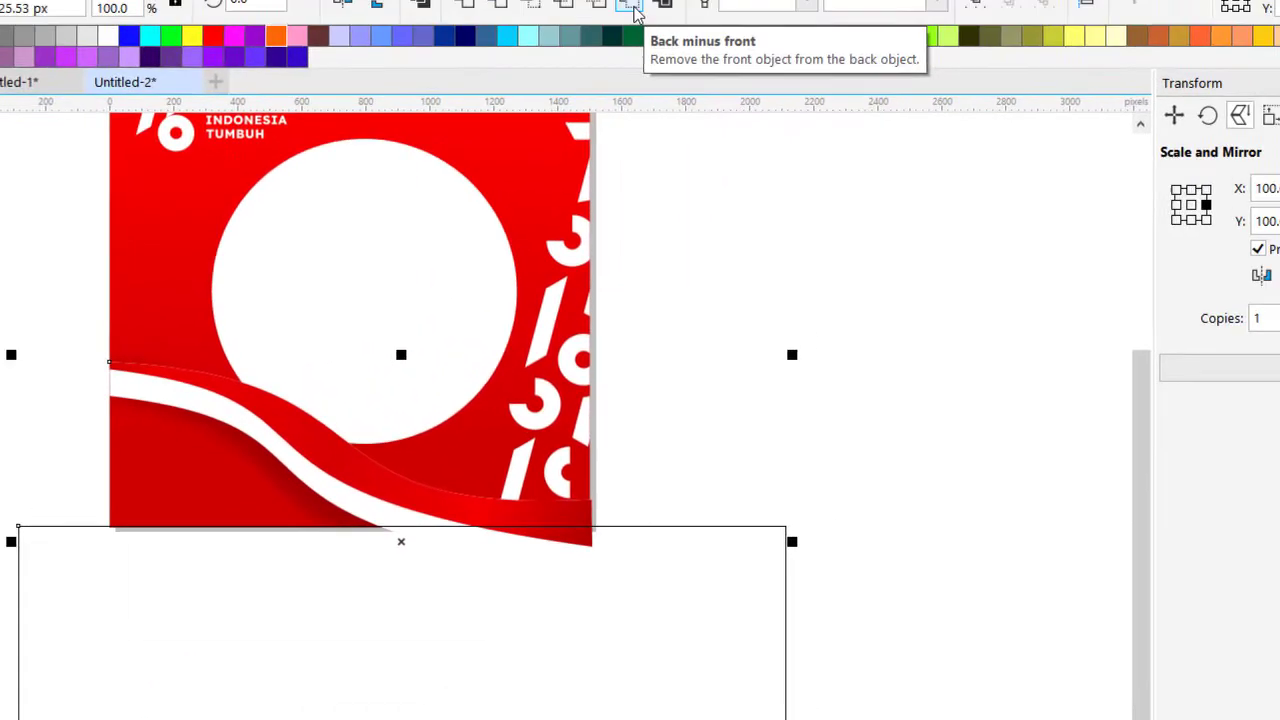
left_click(515, 97)
left_click(706, 416)
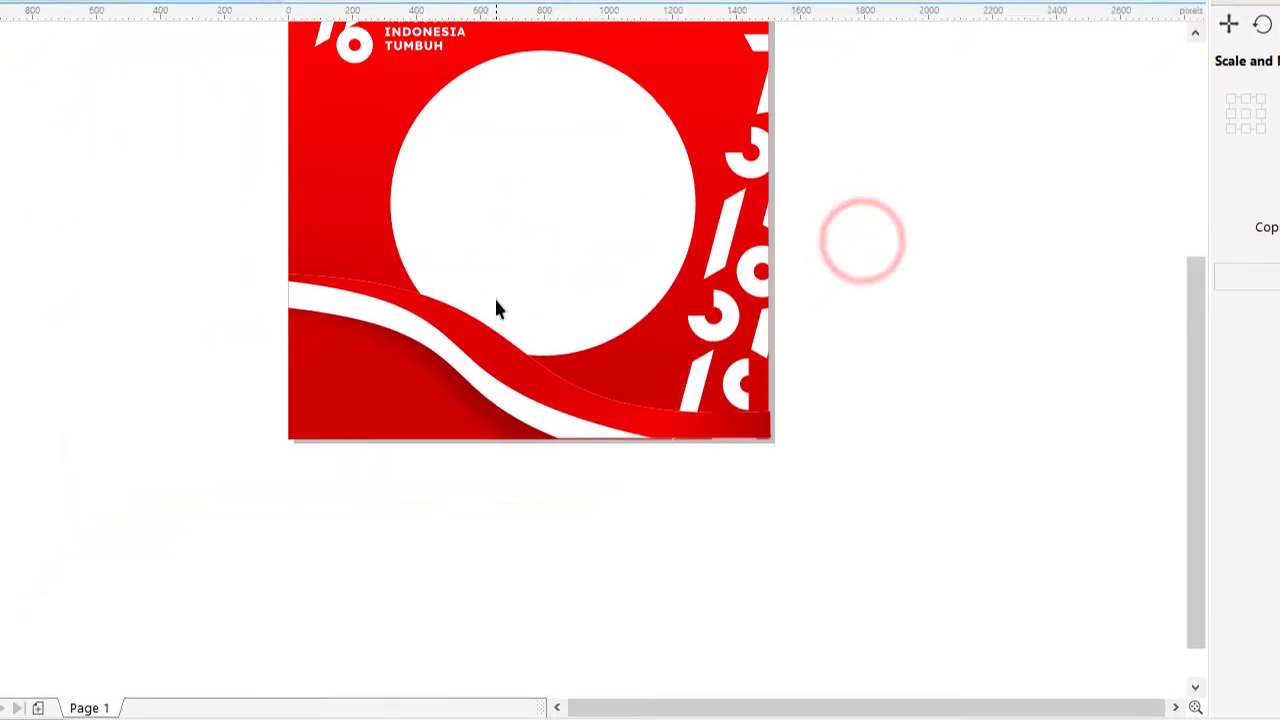
- Inspect the trimmed band along the page's lower edge and undo the trim
left_click(145, 511)
left_click(887, 306)
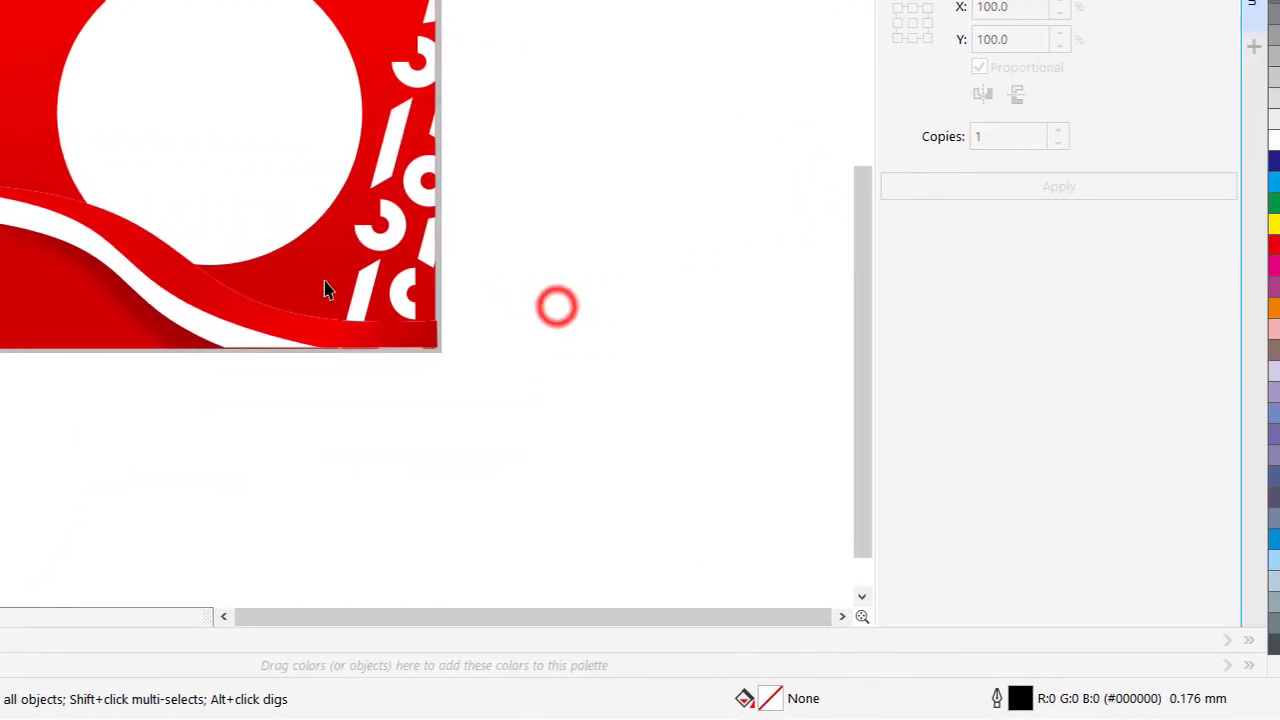
scroll(667, 347, "up", 2)
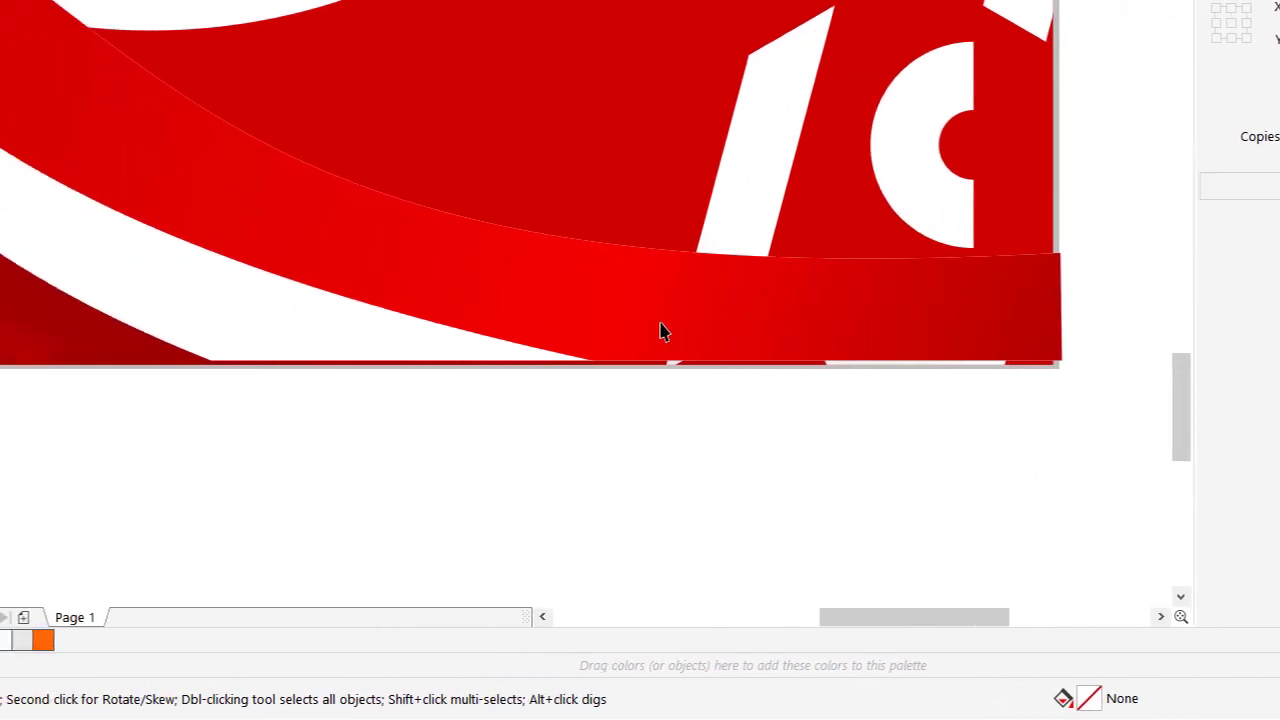
key("ctrl+z")
scroll(447, 326, "down", 1)
left_click(464, 390)
scroll(565, 324, "down", 2)
left_click(638, 300)
scroll(566, 345, "up", 1)
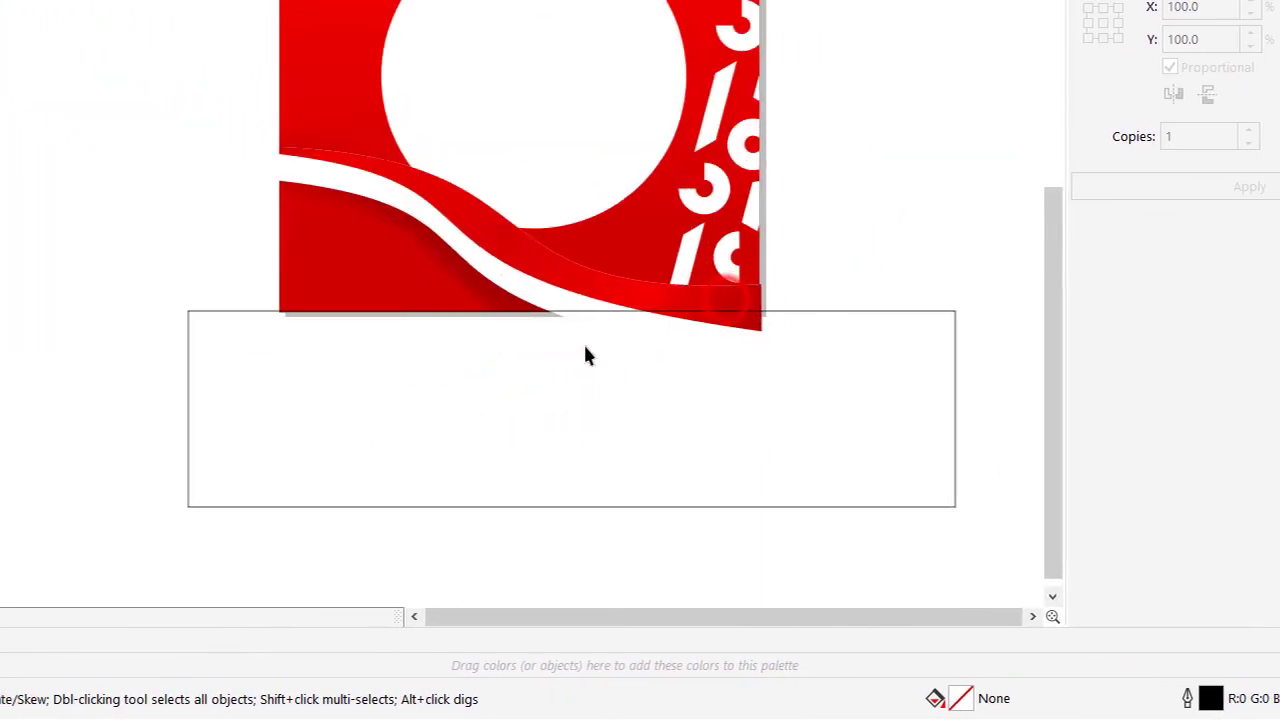
- Lower the rectangle's upper edge onto the artwork's lower edge, making the rectangle about 609 px high
left_click(510, 356)
scroll(519, 340, "up", 3)
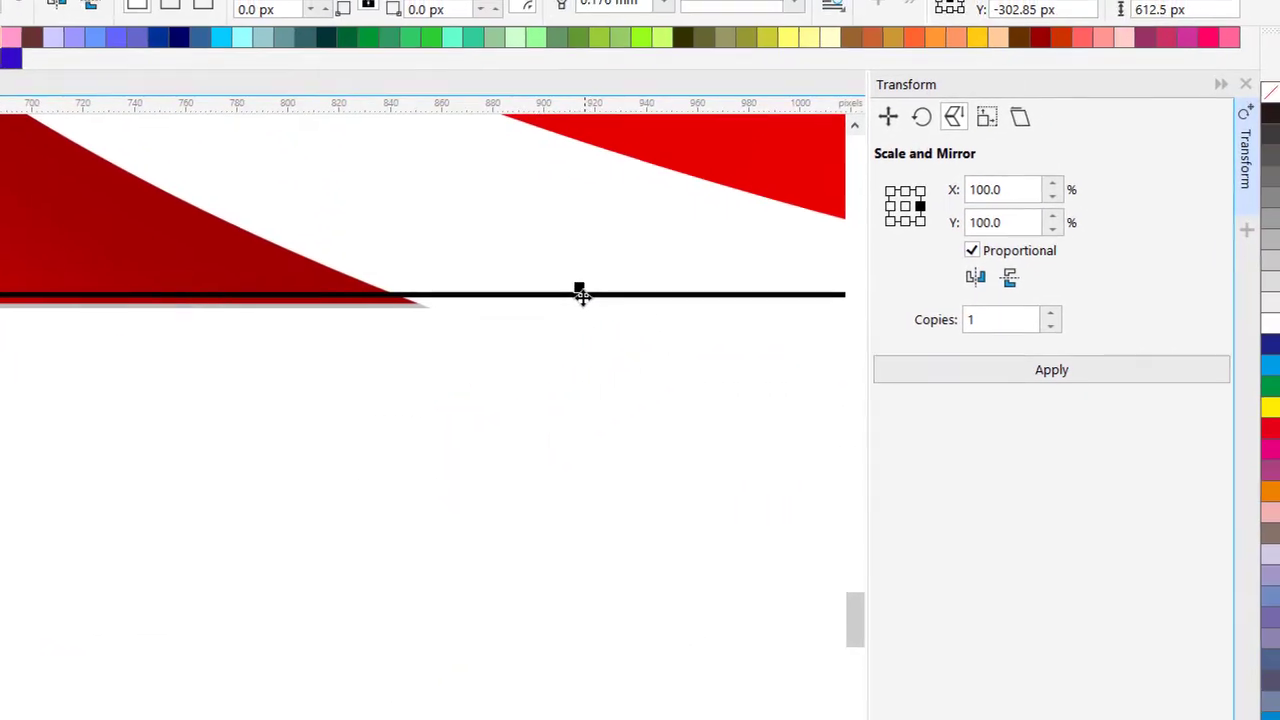
left_click_drag(746, 199, 748, 206)
left_click_drag(580, 297, 591, 297)
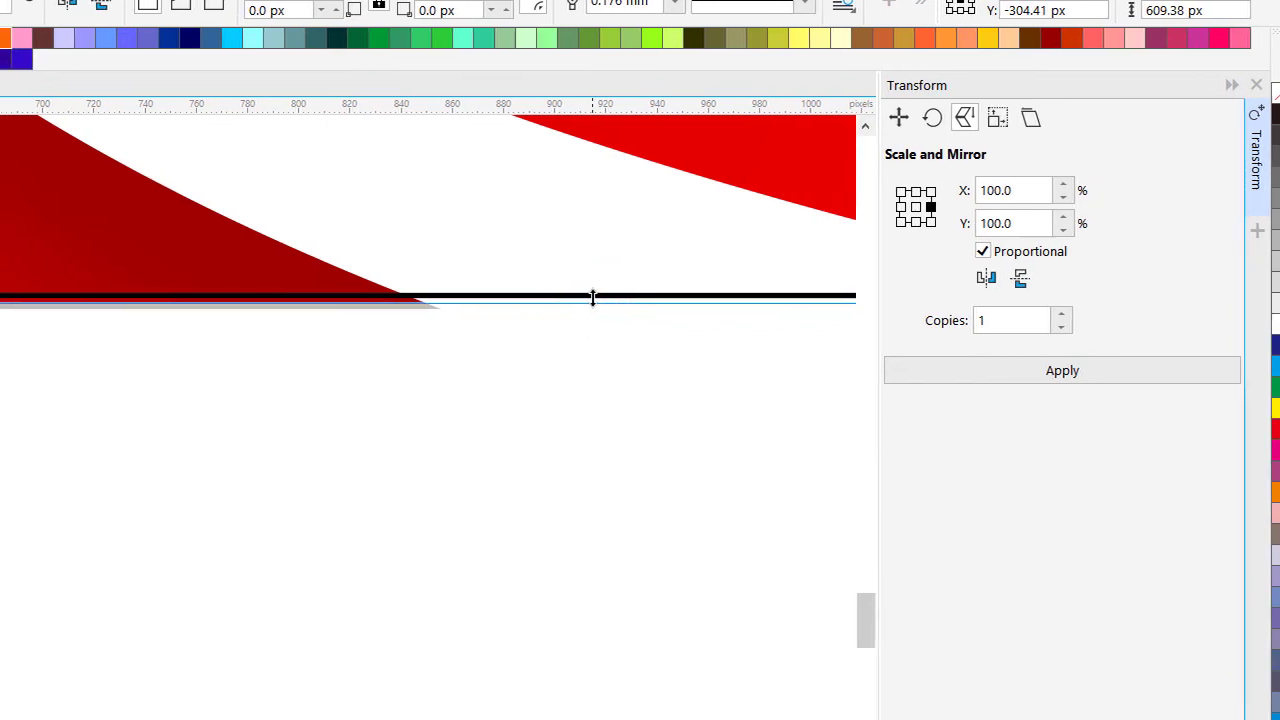
- Cut the adjusted rectangle out of the red-and-white band with Back minus front to remove the lower overhang
scroll(600, 310, "down", 2)
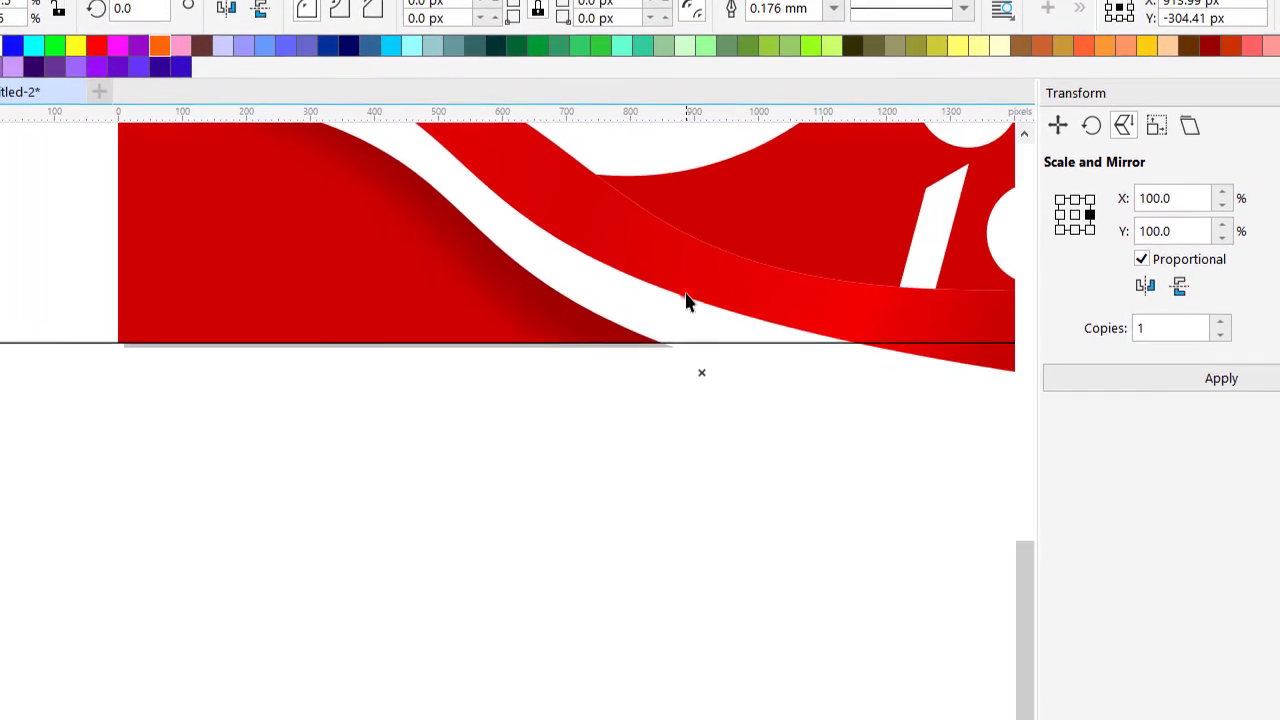
left_click(686, 295, "shift")
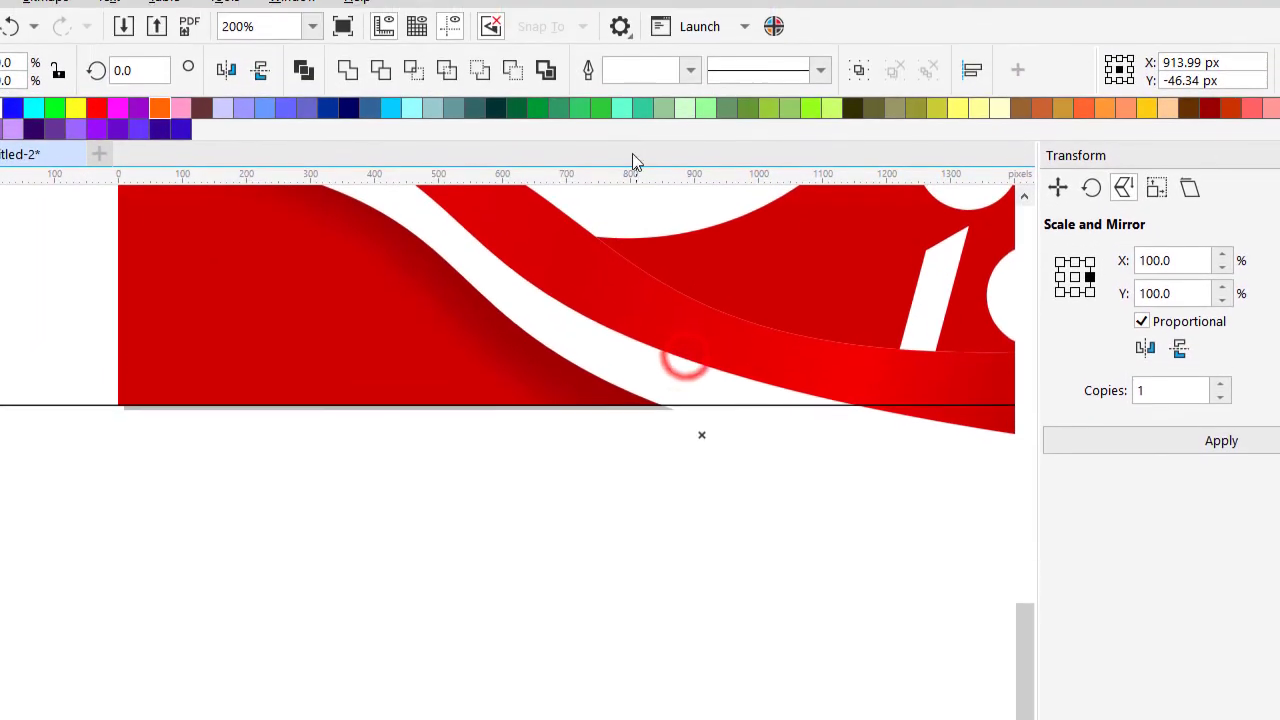
left_click(509, 10)
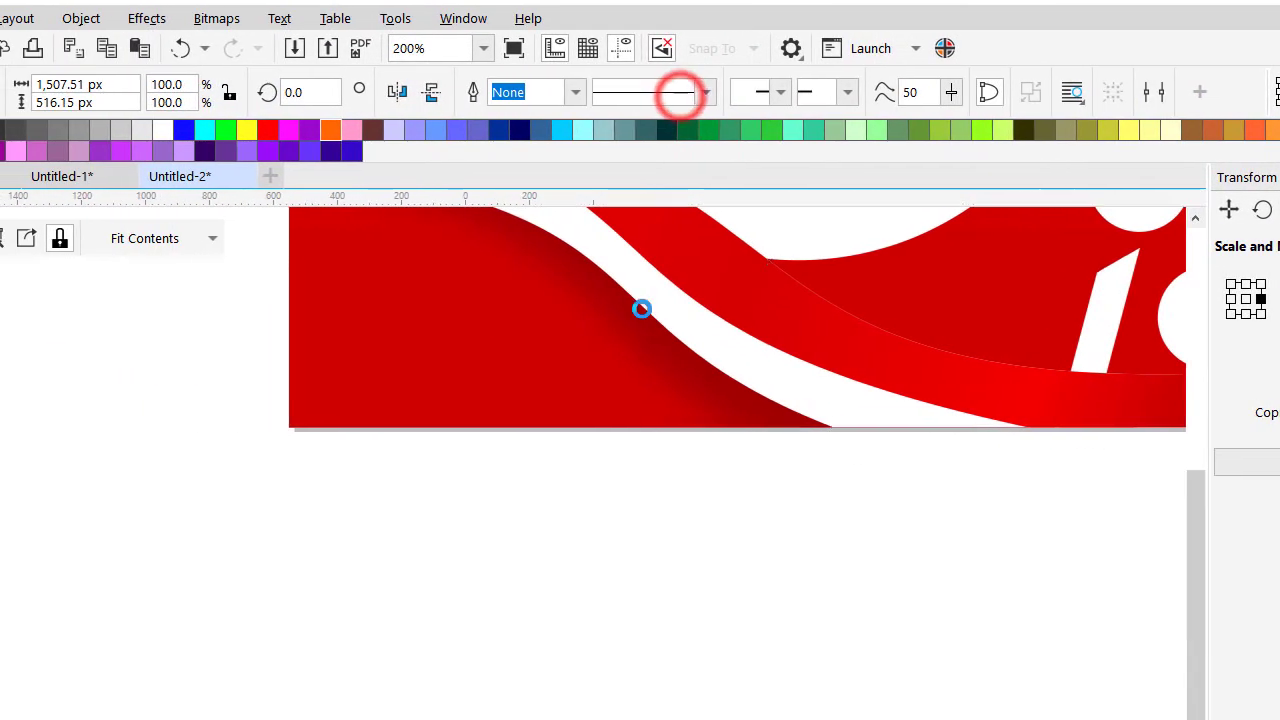
scroll(642, 309, "down", 2)
left_click(654, 467)
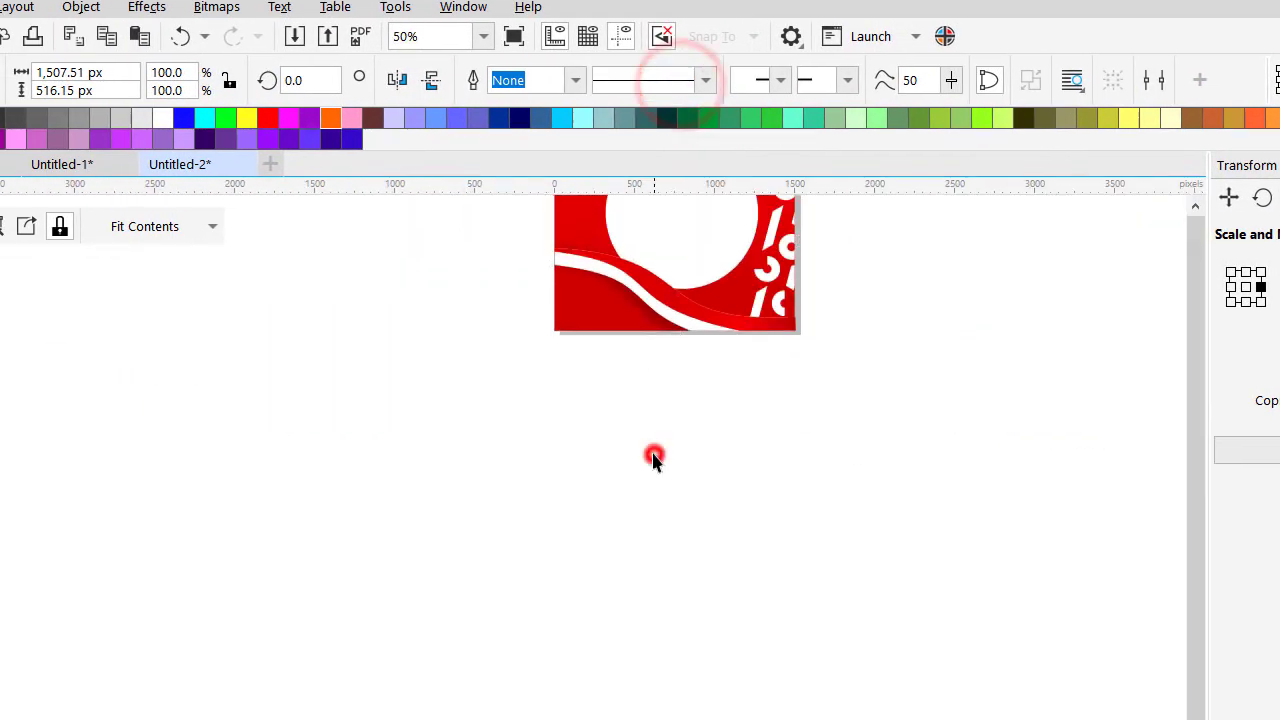
- Draw an upright rectangle about 686 px high outside the page's left edge, aligned to that edge beside the band's end
left_click_drag(563, 270, 518, 329)
scroll(516, 325, "up", 2)
left_click(490, 368)
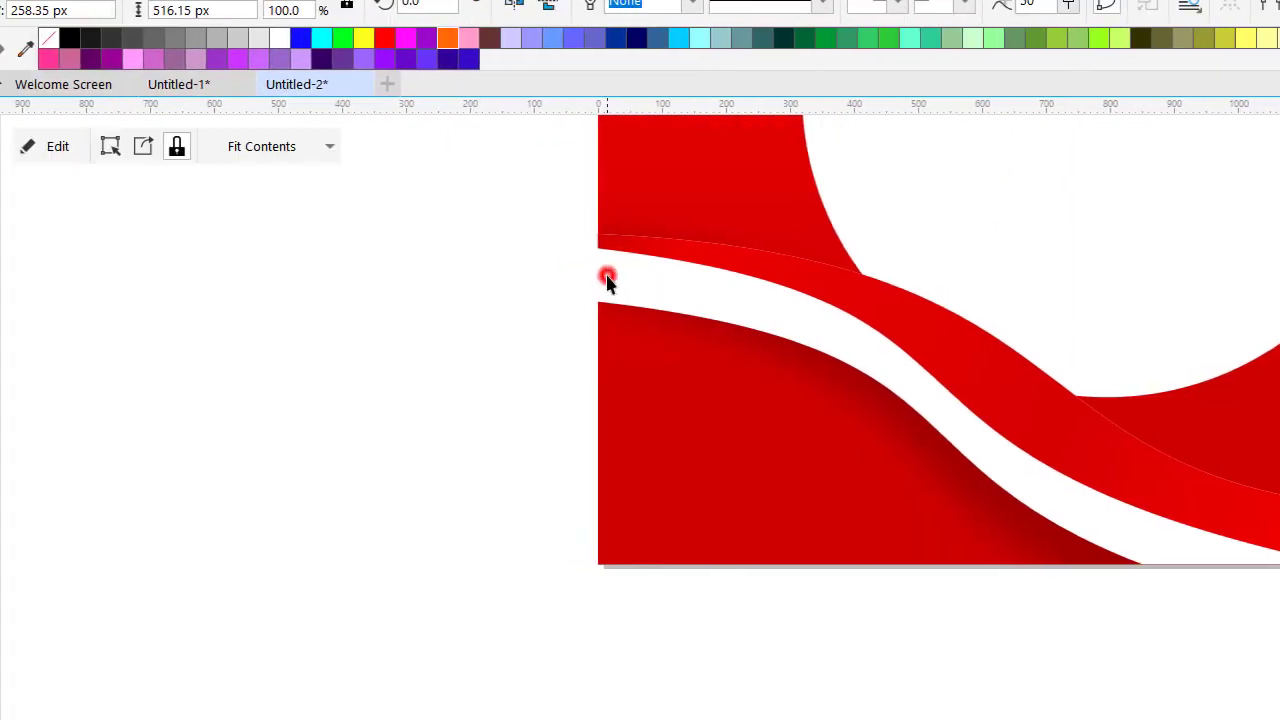
left_click(607, 278)
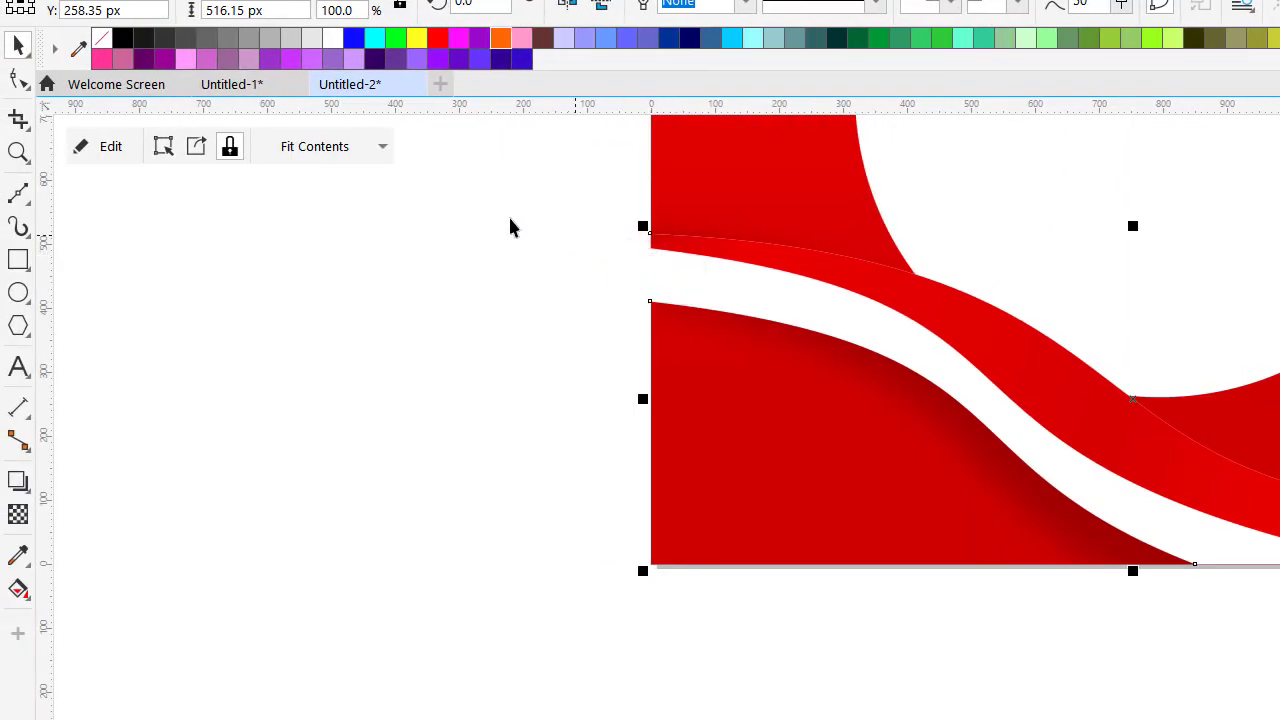
left_click(18, 259)
left_click_drag(448, 164, 535, 235)
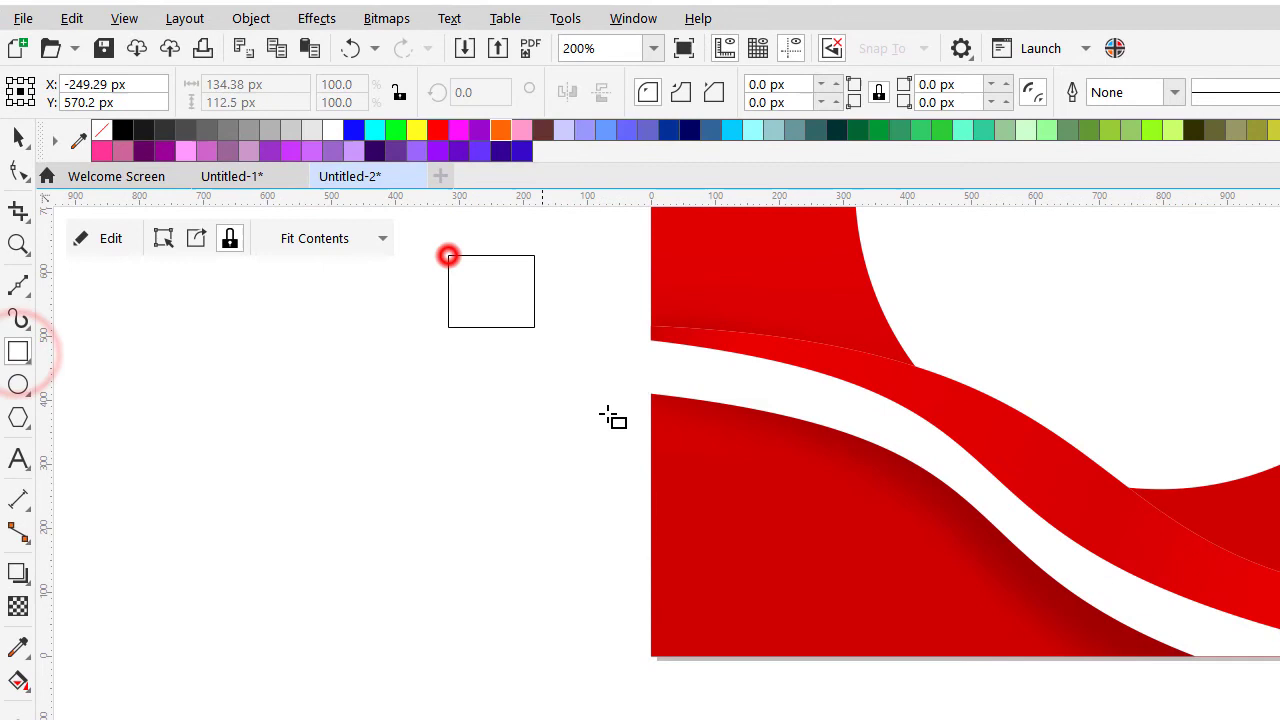
mouse_move(607, 414)
left_mouse_down()
mouse_move(657, 534)
mouse_move(638, 609)
mouse_move(650, 693)
left_mouse_up()
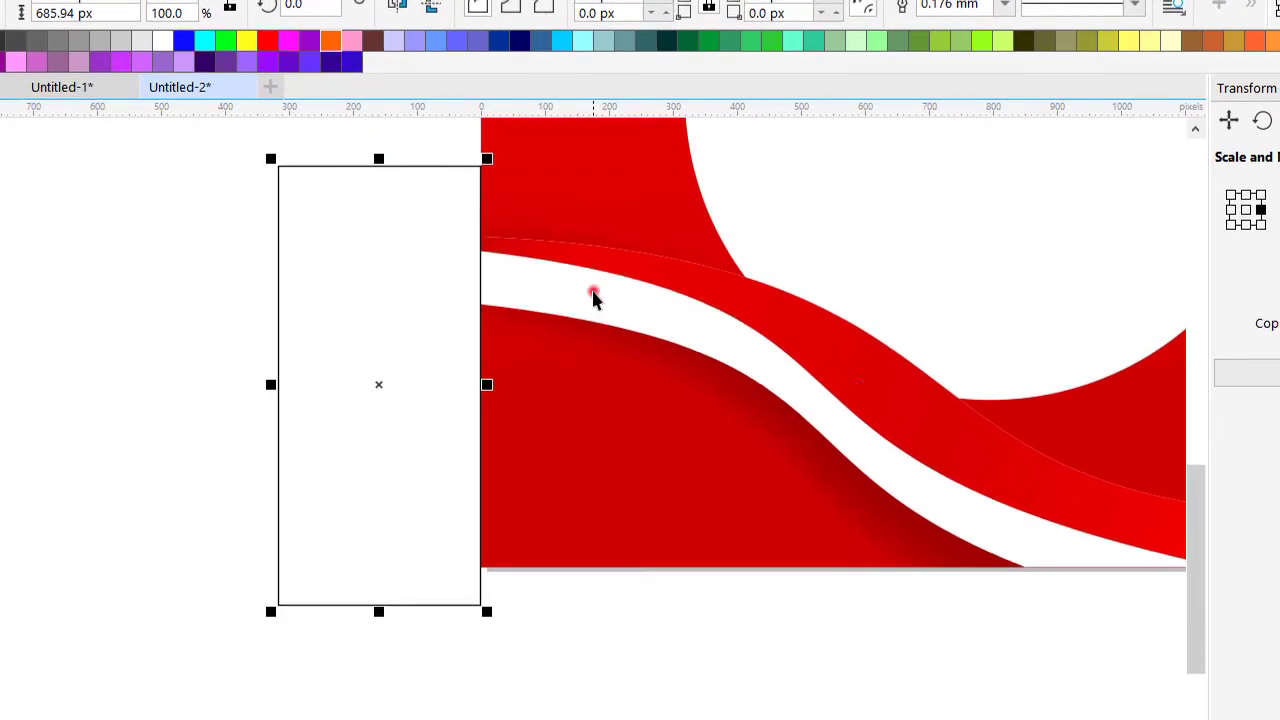
- Trim the band's left end flush with the page by subtracting the upright rectangle with Back minus front
left_click(593, 296, "shift")
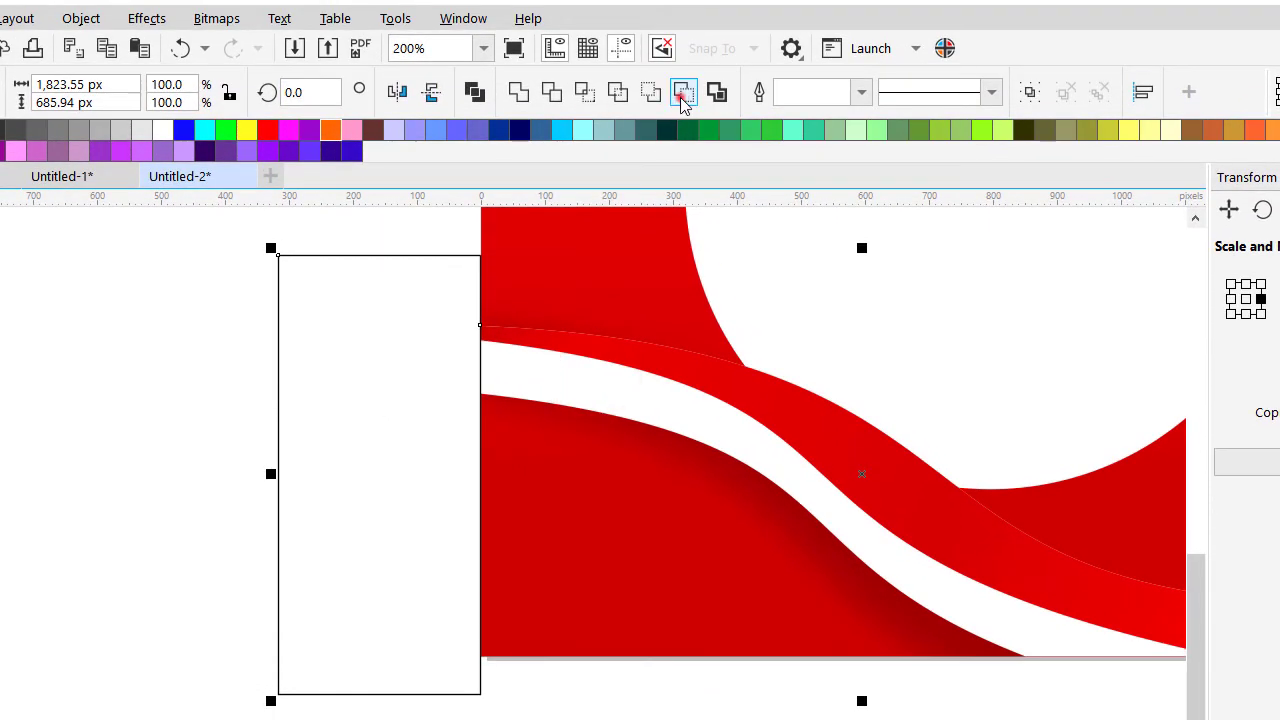
left_click(681, 97)
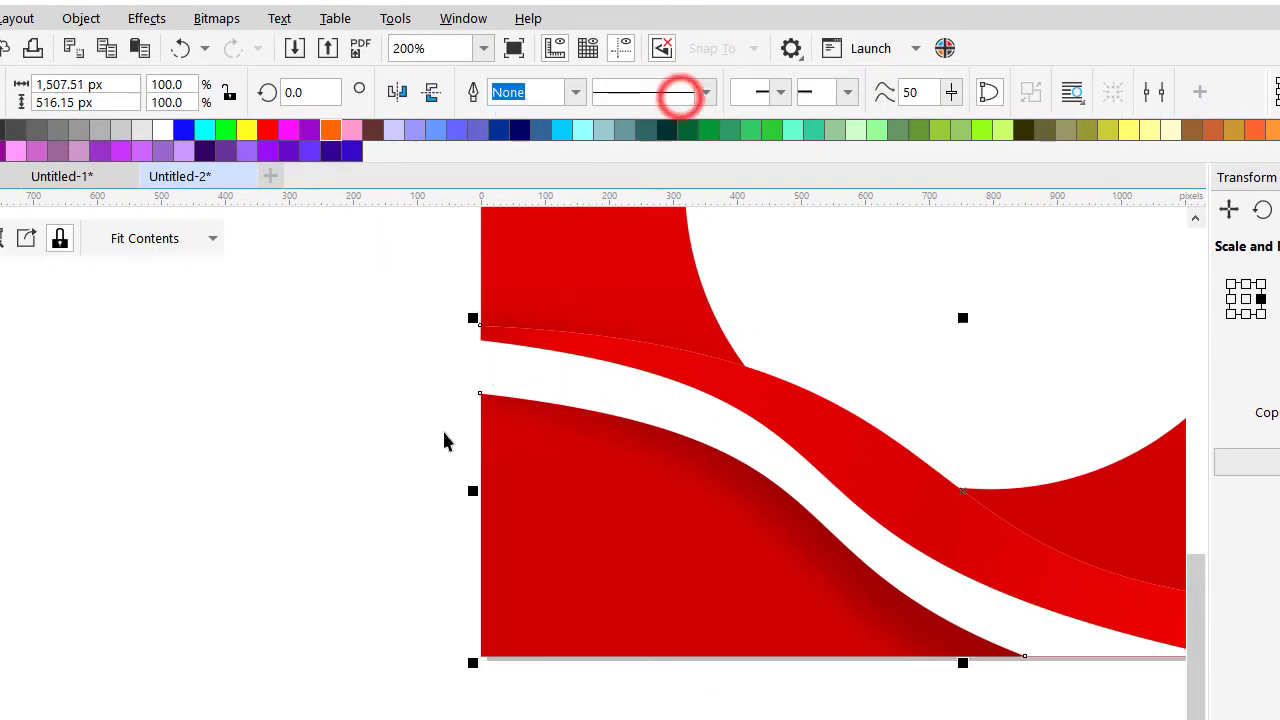
scroll(453, 438, "down", 3)
left_click(597, 383)
left_click(651, 389)
scroll(700, 270, "up", 1)
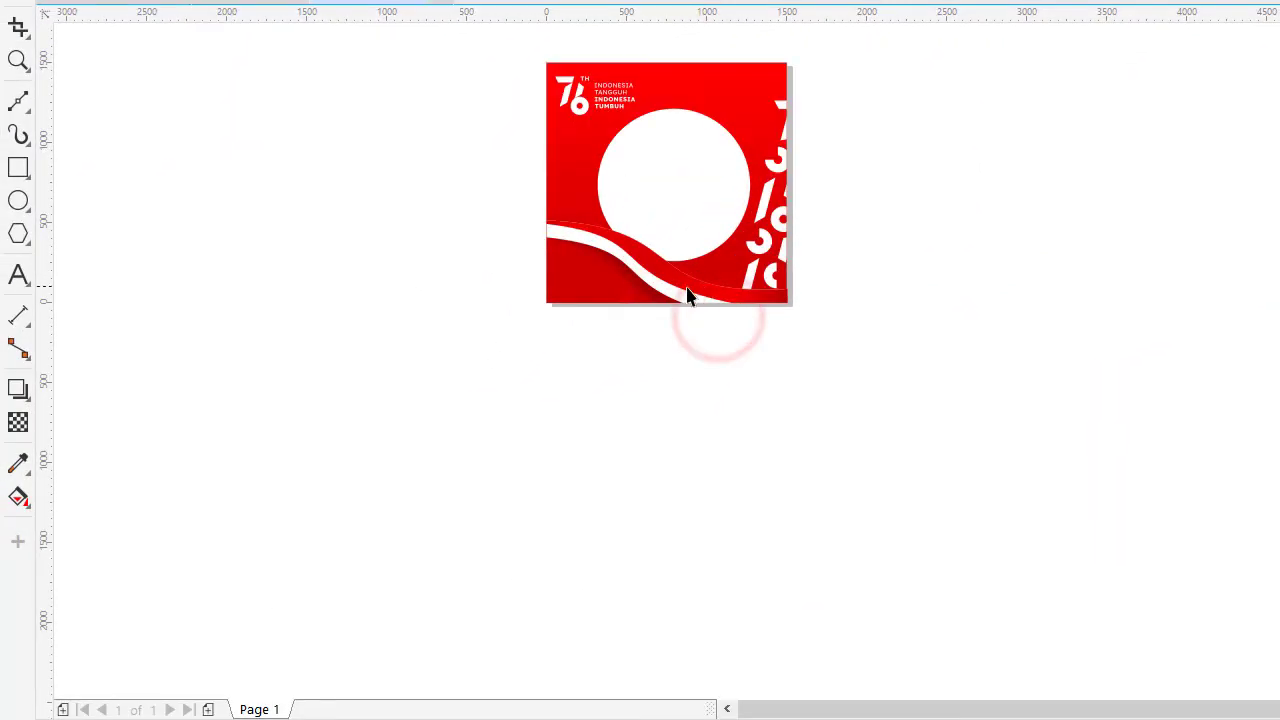
left_click(691, 280)
scroll(691, 280, "up", 2)
scroll(538, 286, "down", 2)
left_click(591, 340)
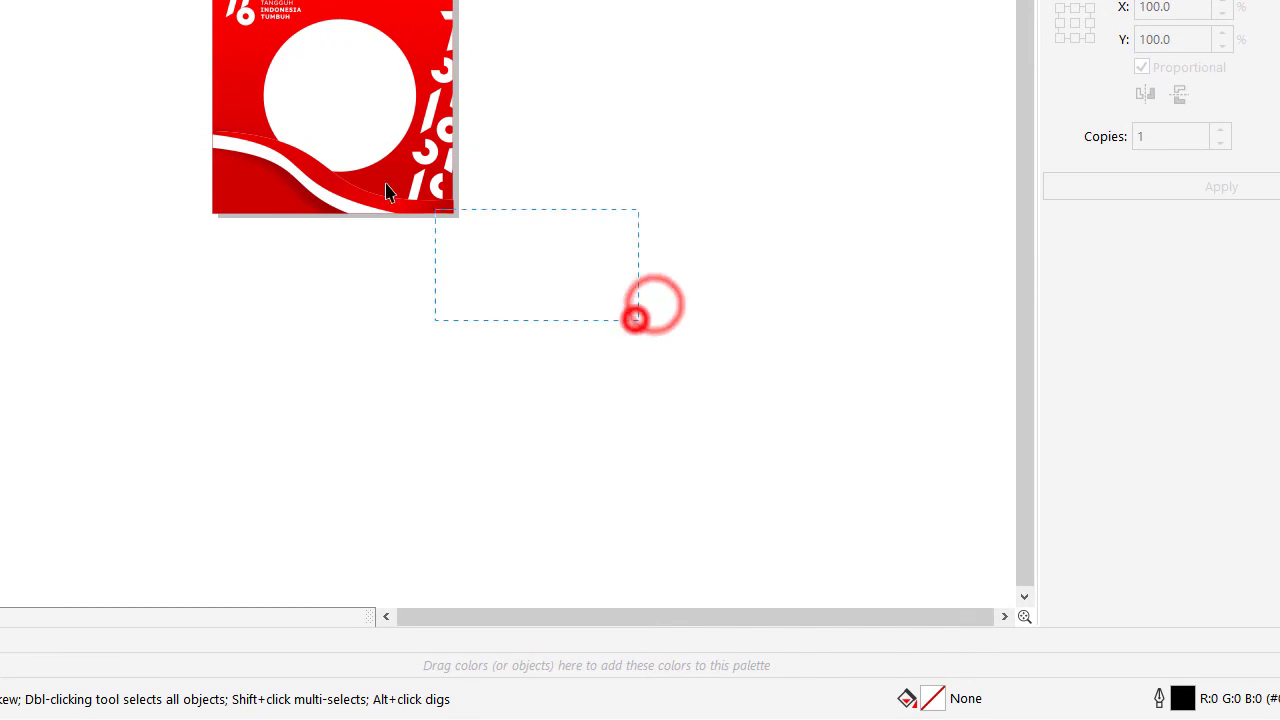
- Select the whole artwork and set up an export of the selection only, in PNG - Portable Network Graphics format
left_click_drag(389, 193, 160, 2)
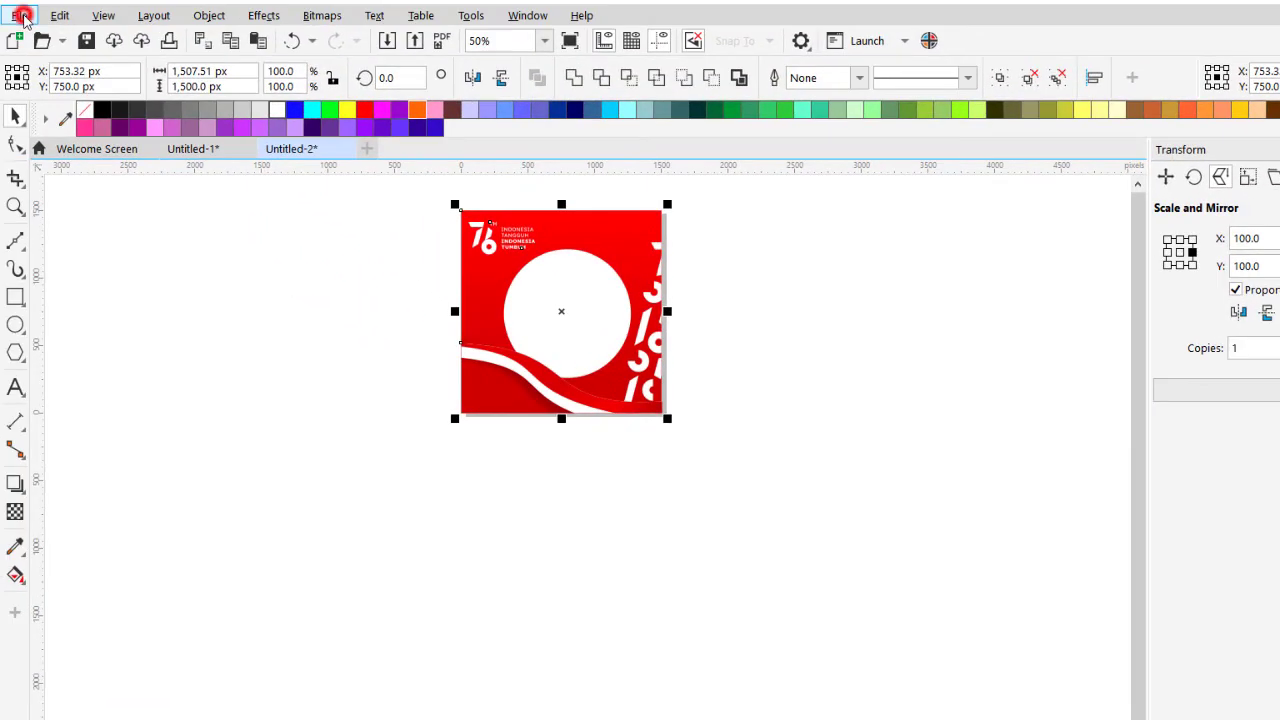
left_click(19, 15)
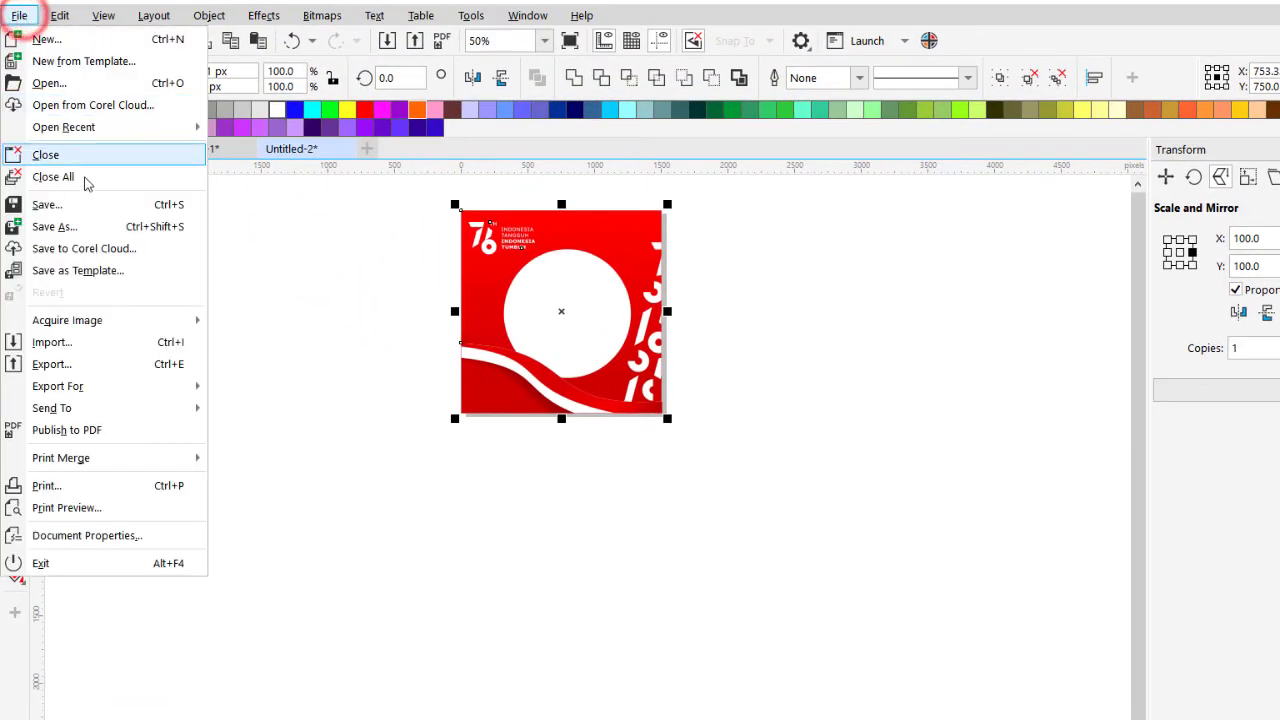
left_click(126, 366)
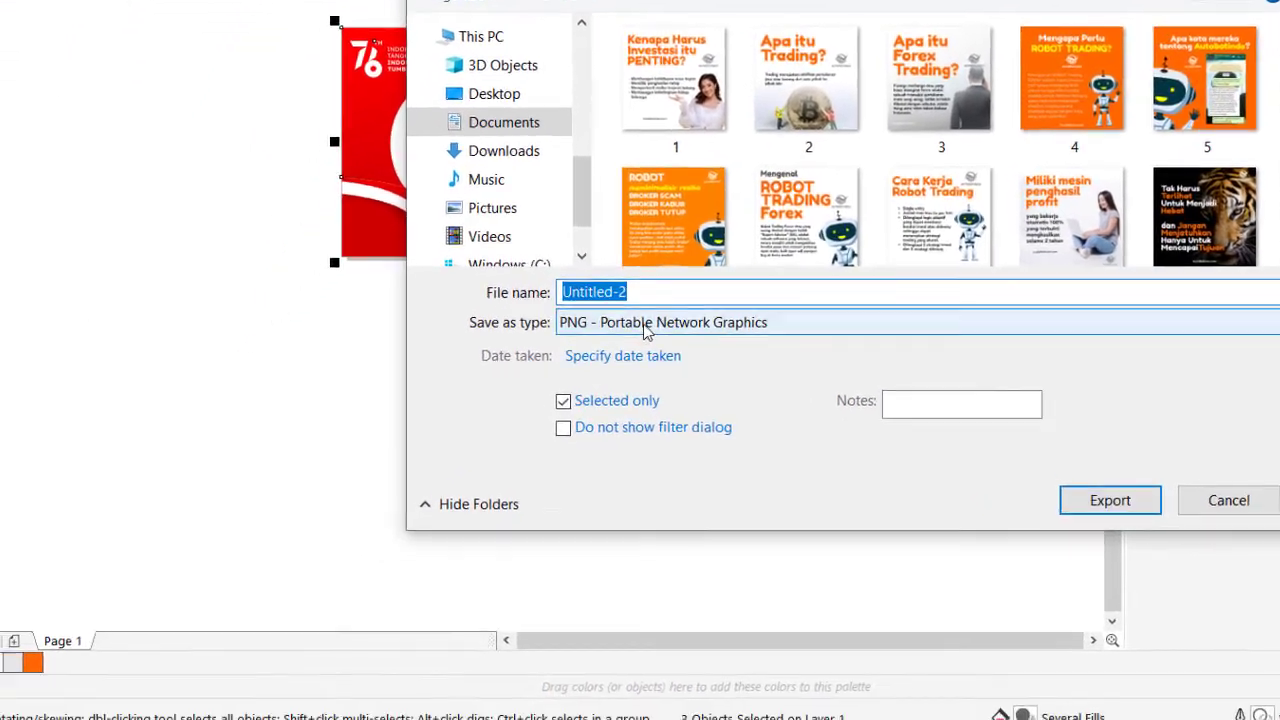
left_click(645, 332)
scroll(641, 319, "down", 3)
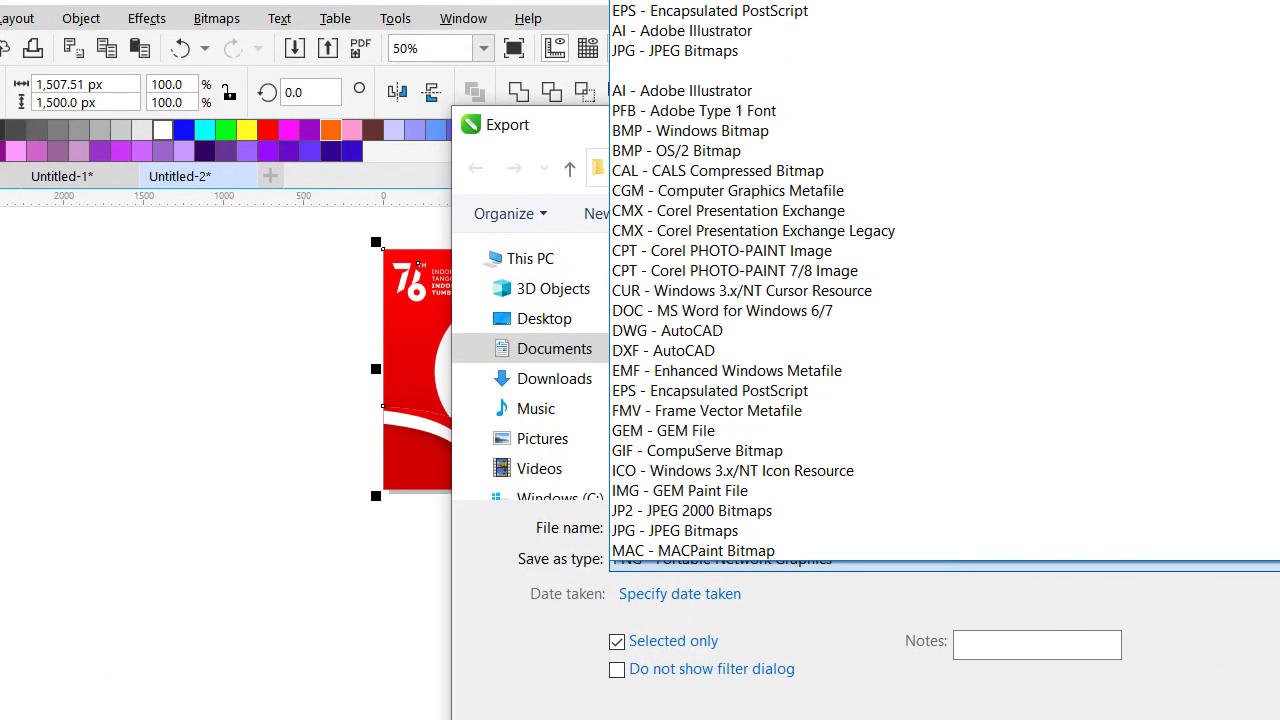
left_click(700, 3)
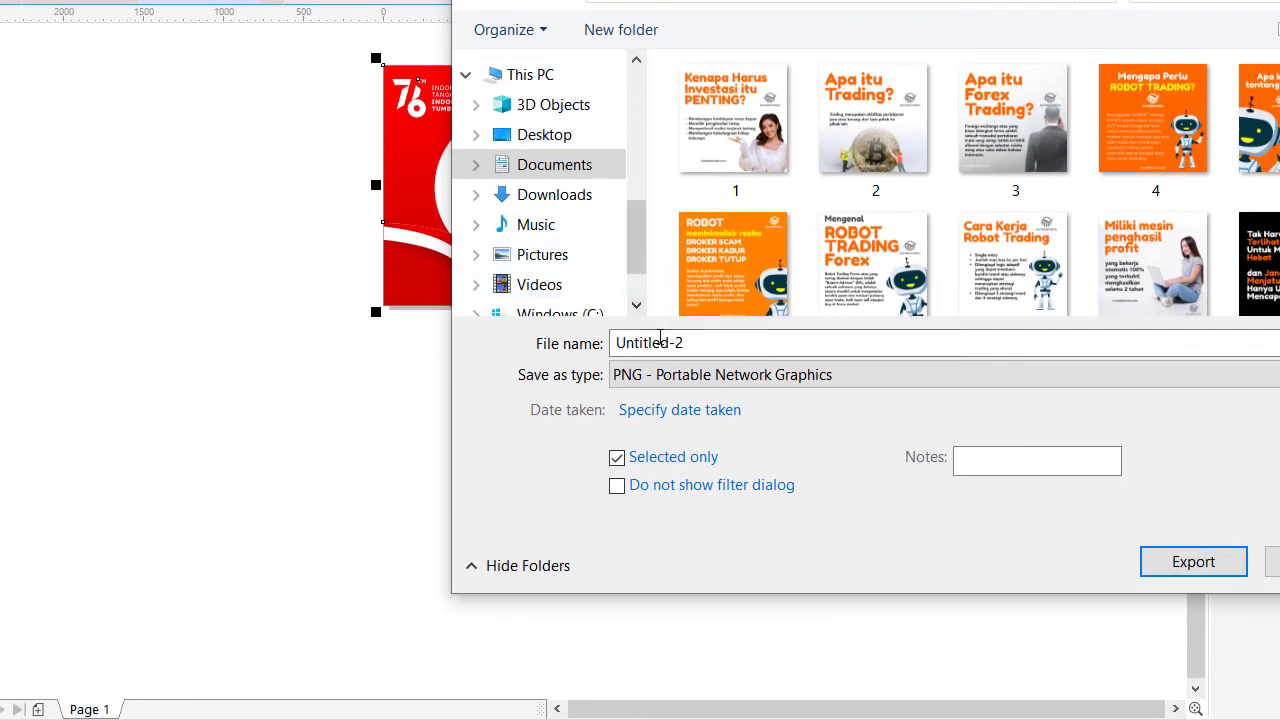
- Name the export file TWIBBON MERDEKA and export it with the offered PNG settings
left_click(683, 526)
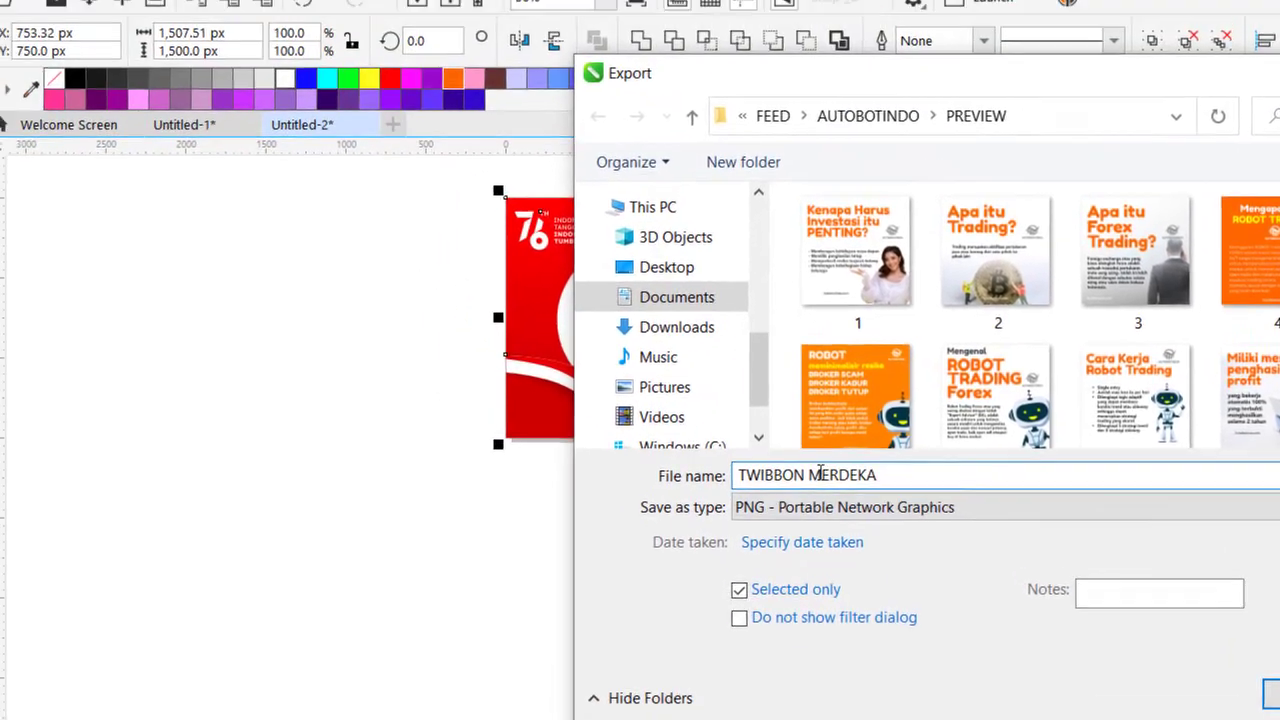
key("Return")
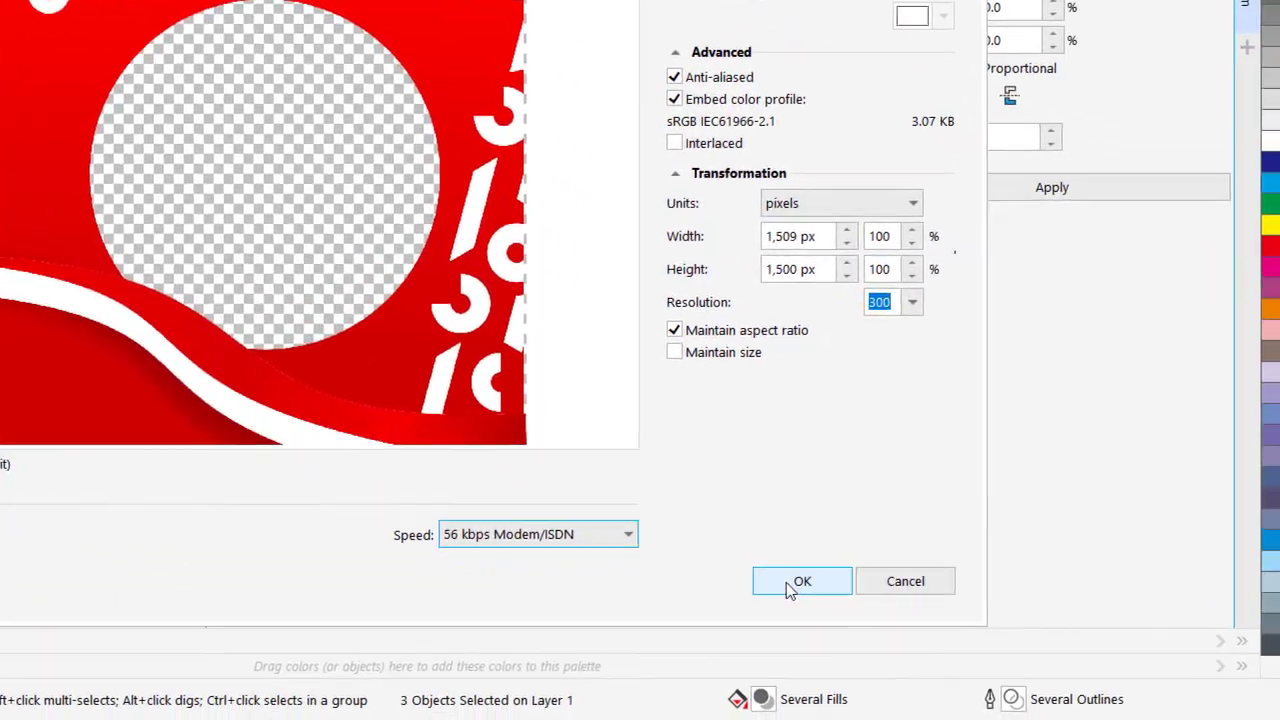
left_click(796, 582)
- Place the exported PNG frame on page 2 and center it on the page
left_click(494, 400)
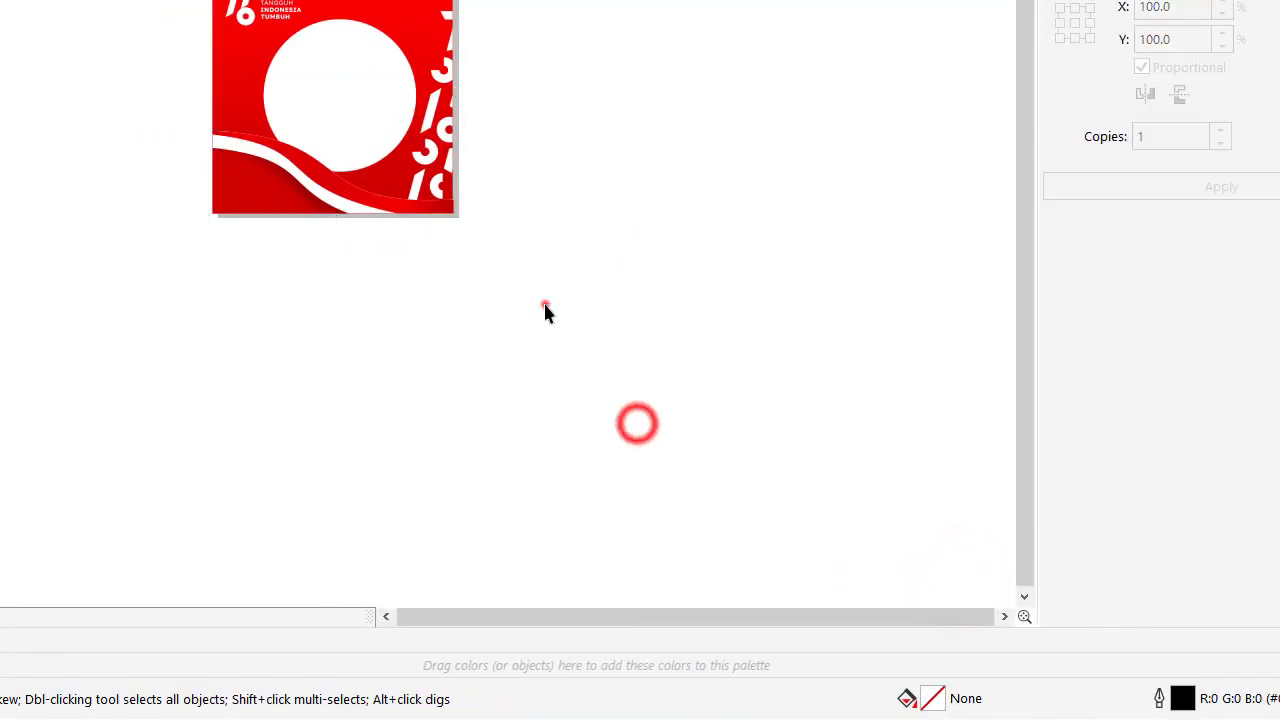
left_click(393, 270)
left_click(437, 363)
left_click_drag(414, 210, 380, 307)
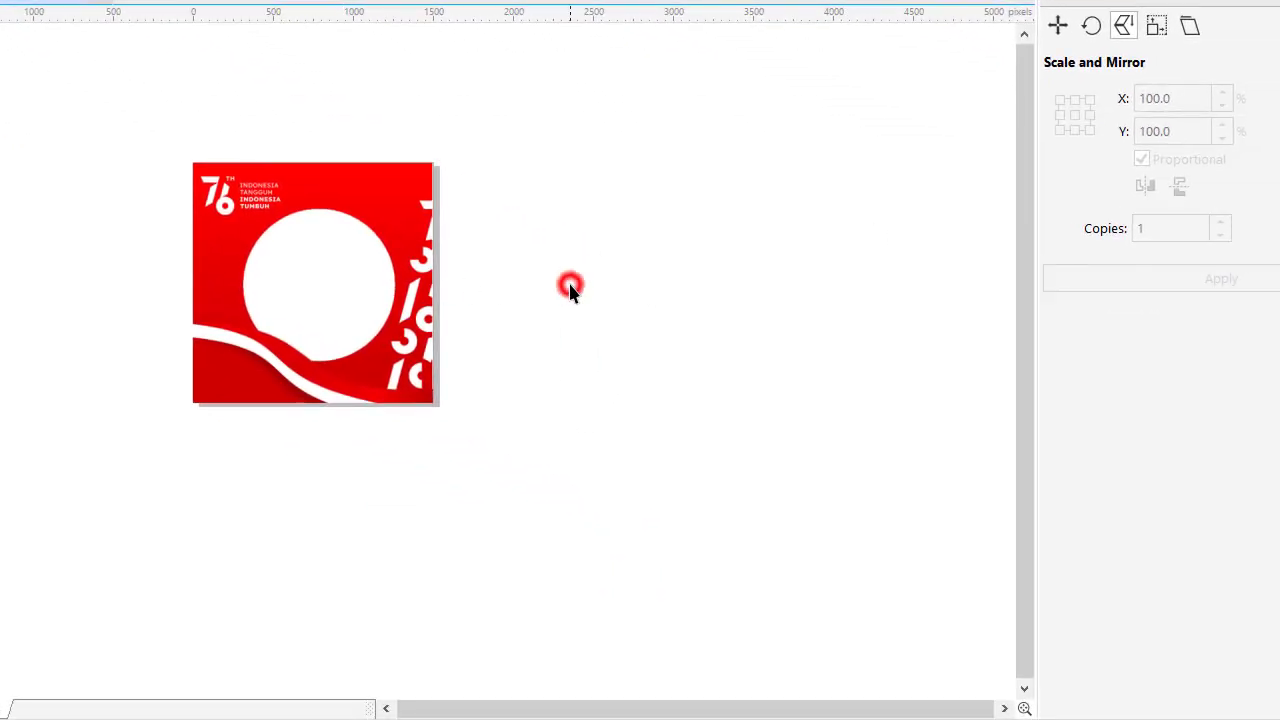
left_click(403, 244)
left_click_drag(403, 244, 477, 222)
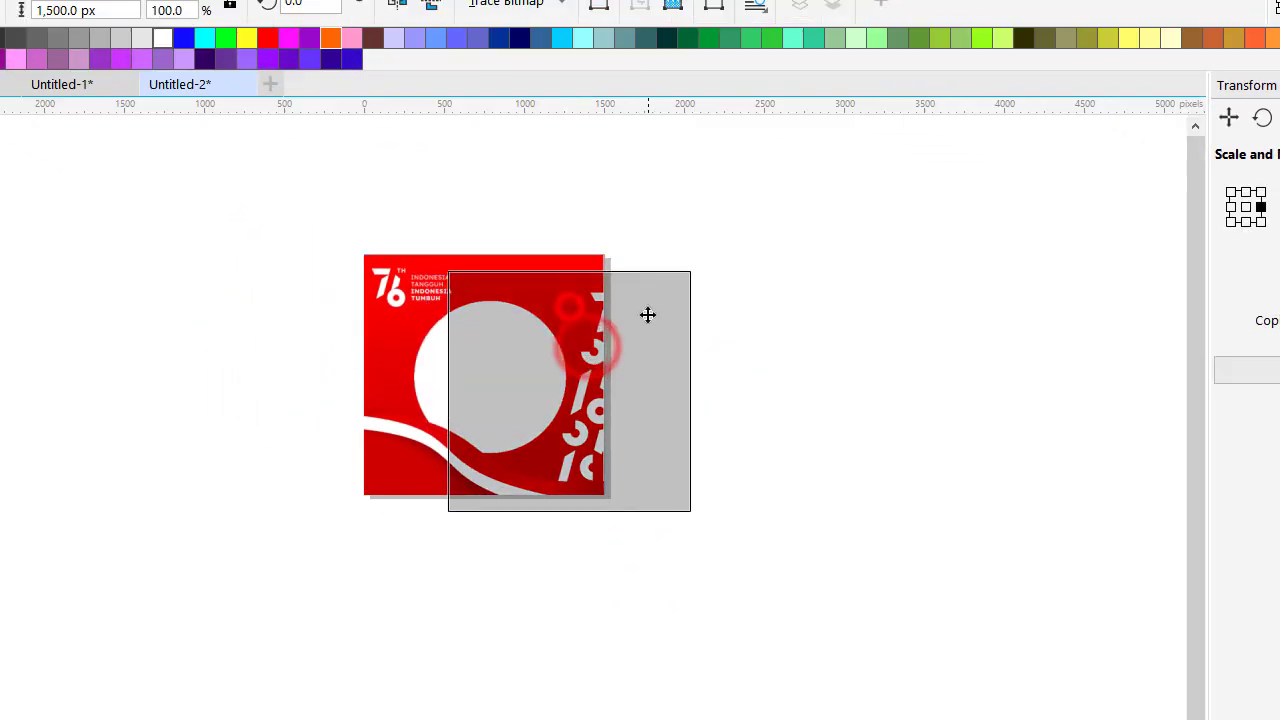
left_click_drag(648, 315, 646, 318)
scroll(643, 325, "up", 2)
key("p")
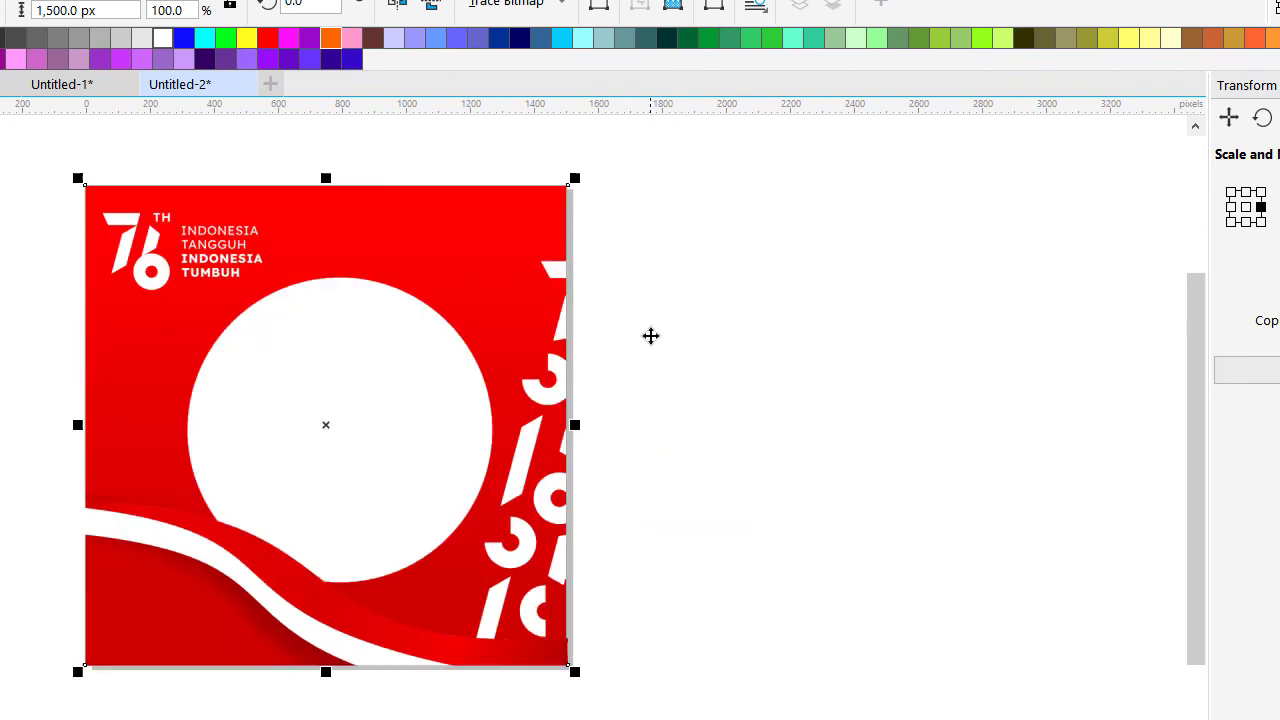
- Add the portrait photo to page 2 on top of the PNG frame
left_click(715, 343)
left_click(533, 374)
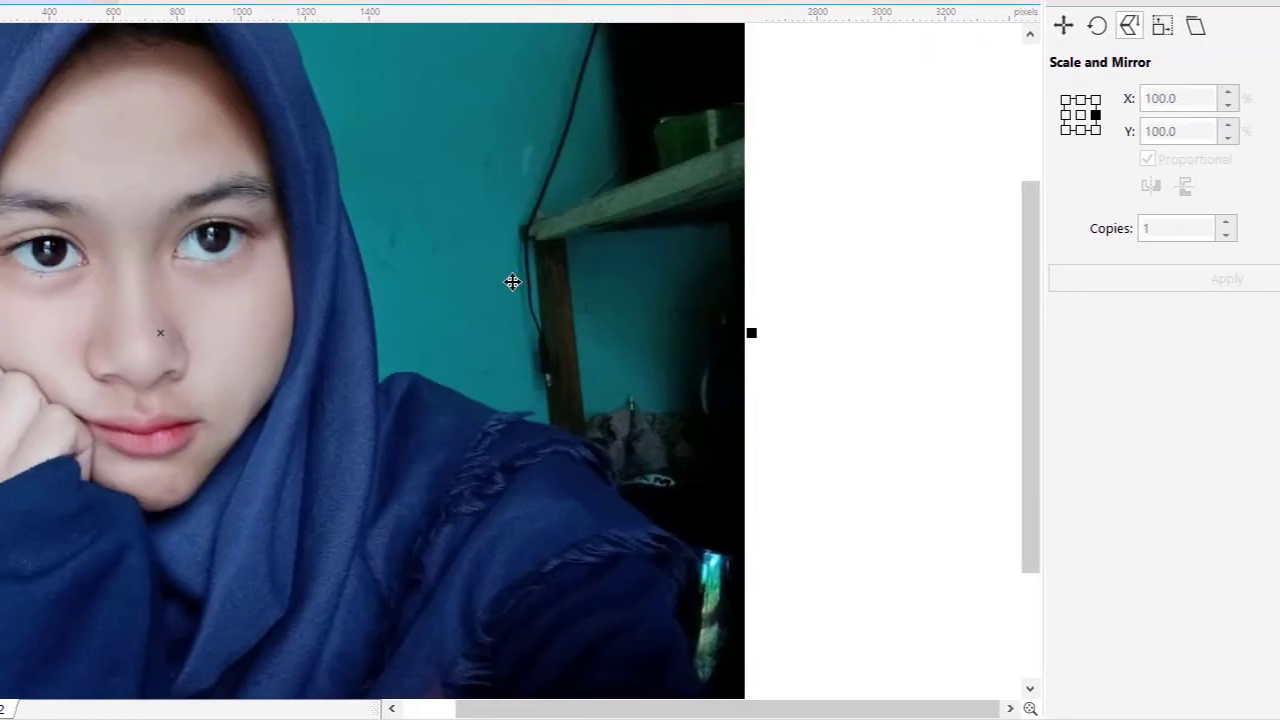
scroll(514, 280, "down", 1)
left_click(523, 334)
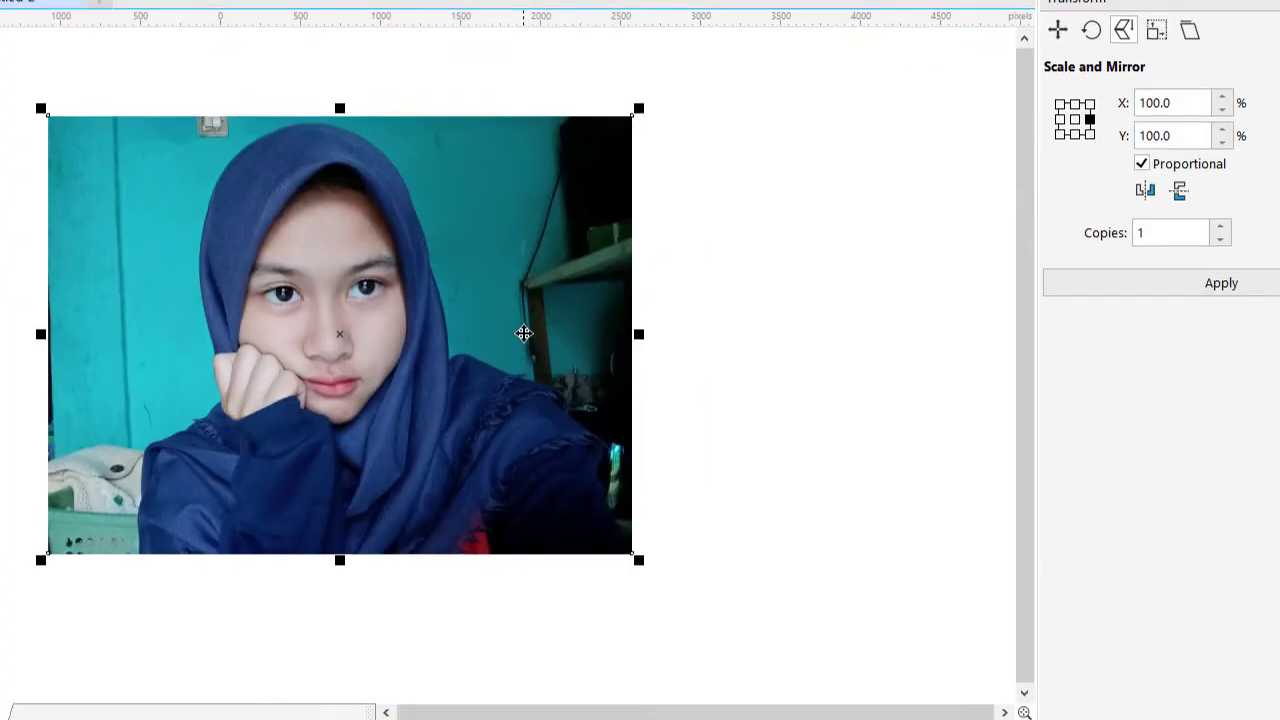
left_click(535, 386)
- Scale the photo down around its center to cover the circular opening and place it behind the PNG frame
left_click(603, 283)
left_click(603, 240)
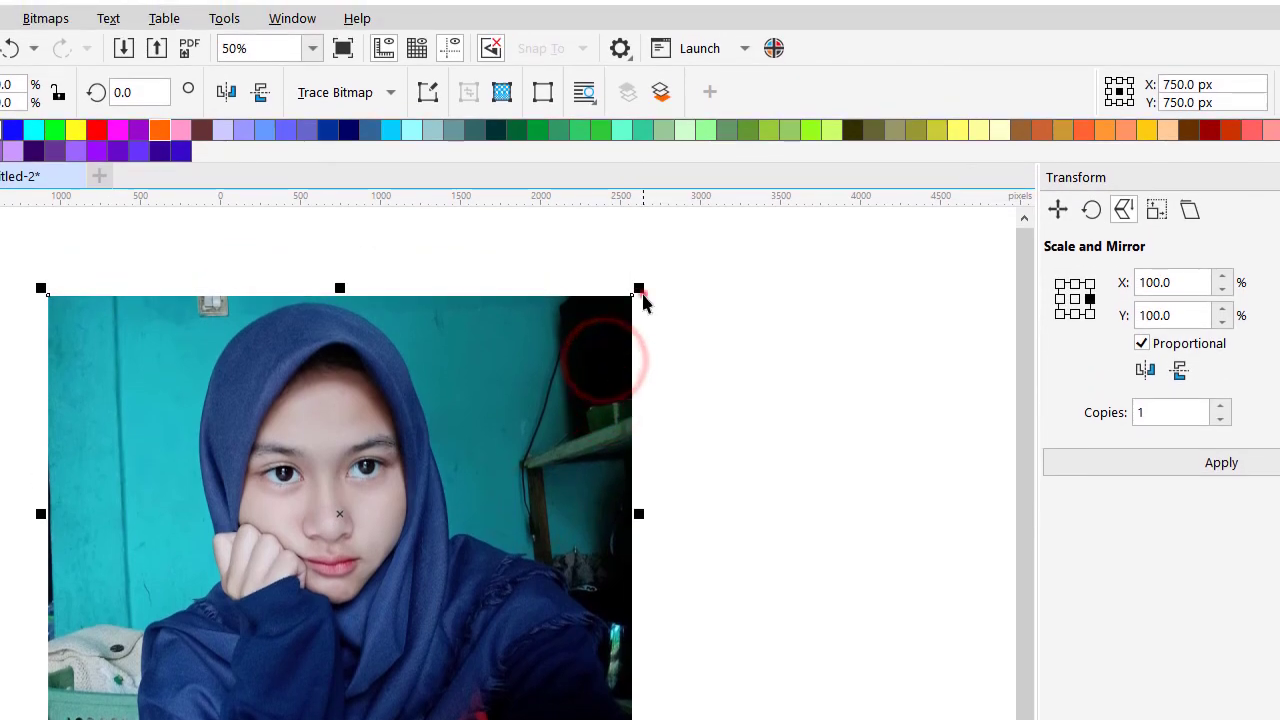
left_click(641, 290)
left_click(636, 291)
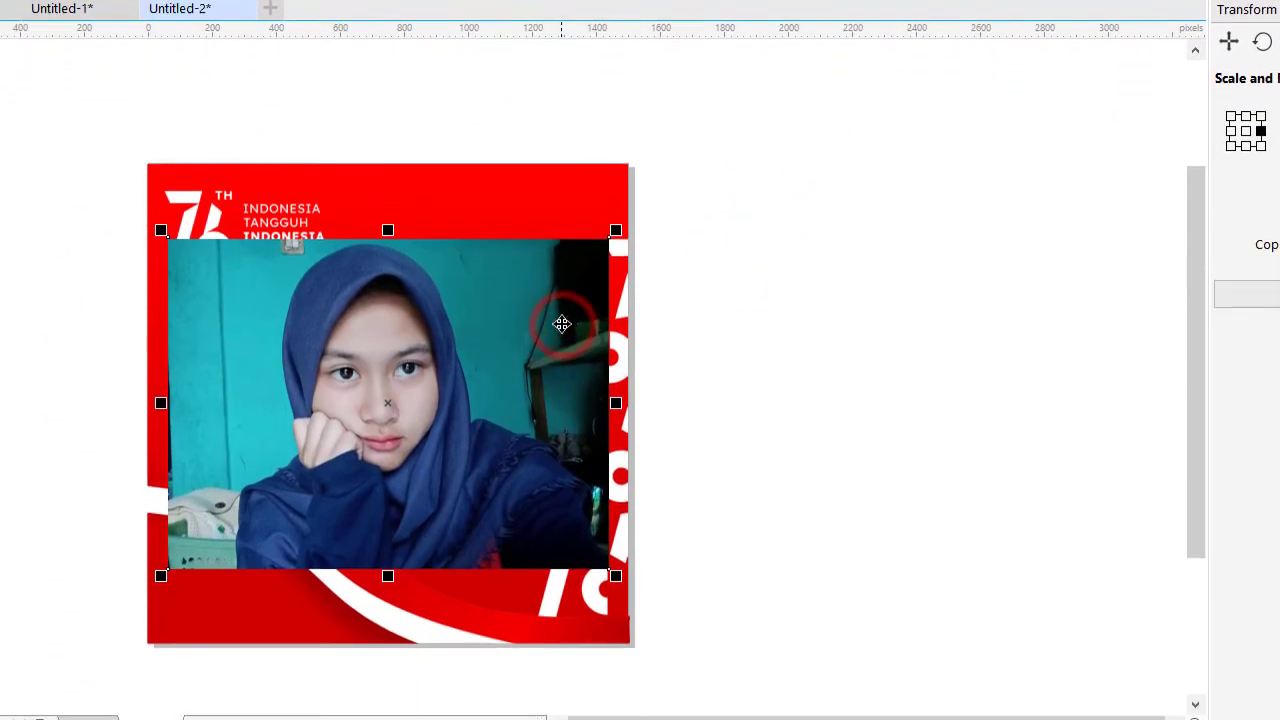
left_click(601, 203)
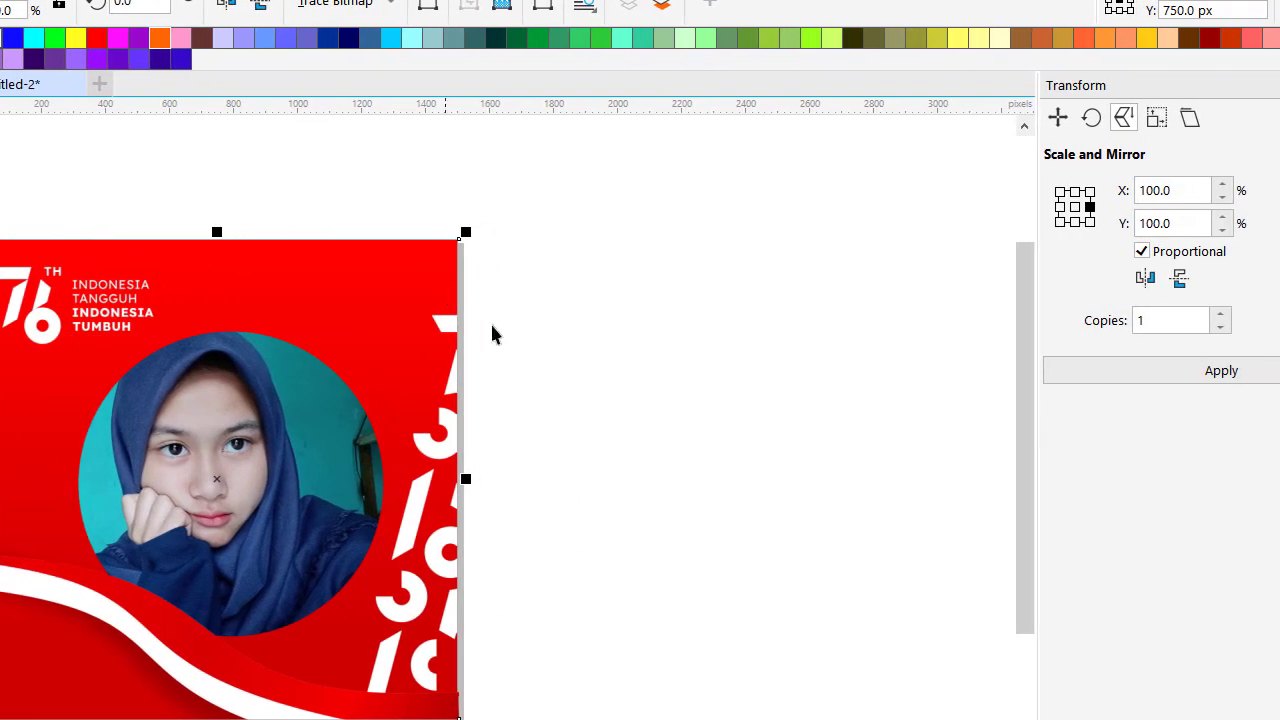
left_click(780, 329)
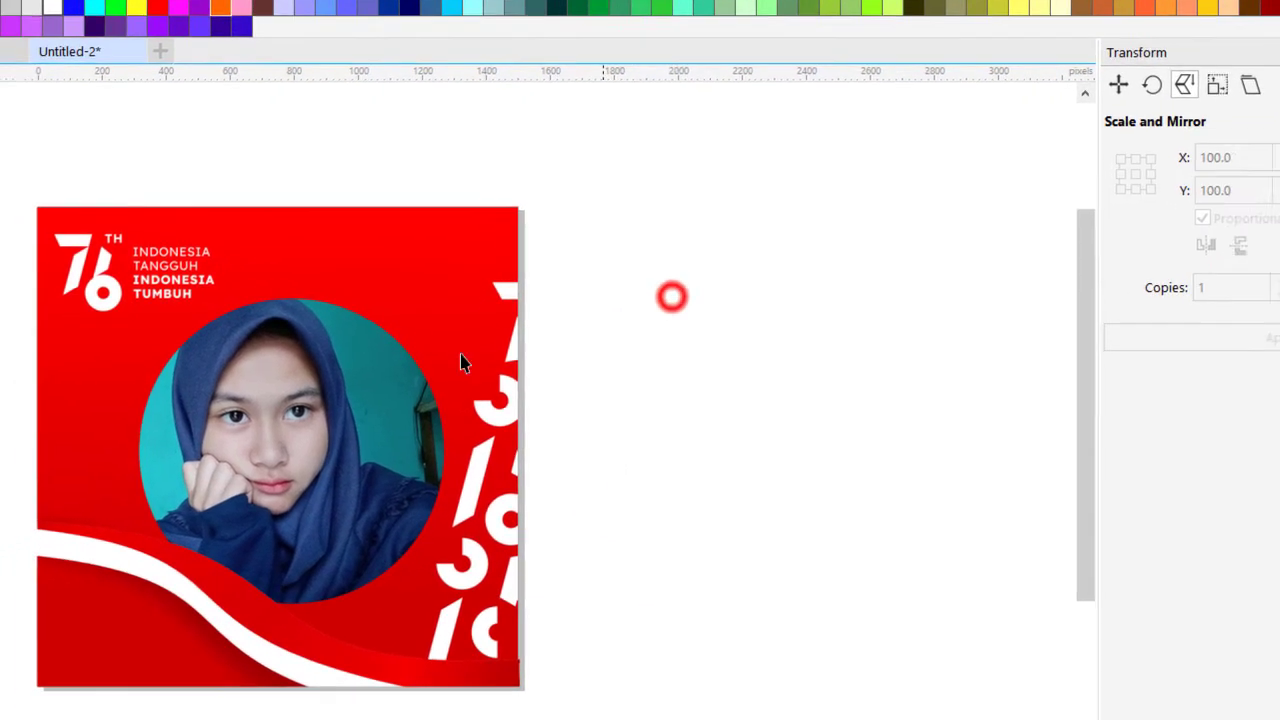
scroll(368, 389, "down", 1)
left_click(366, 388)
scroll(366, 388, "up", 2)
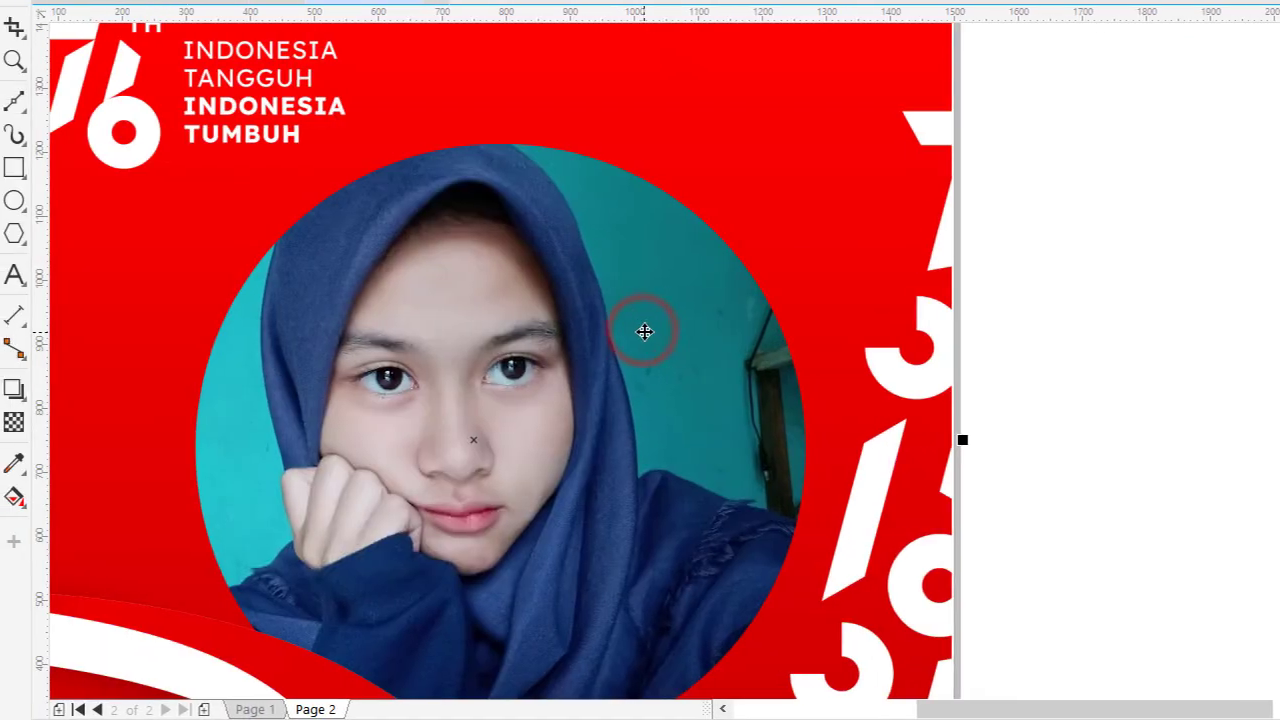
scroll(644, 332, "down", 4)
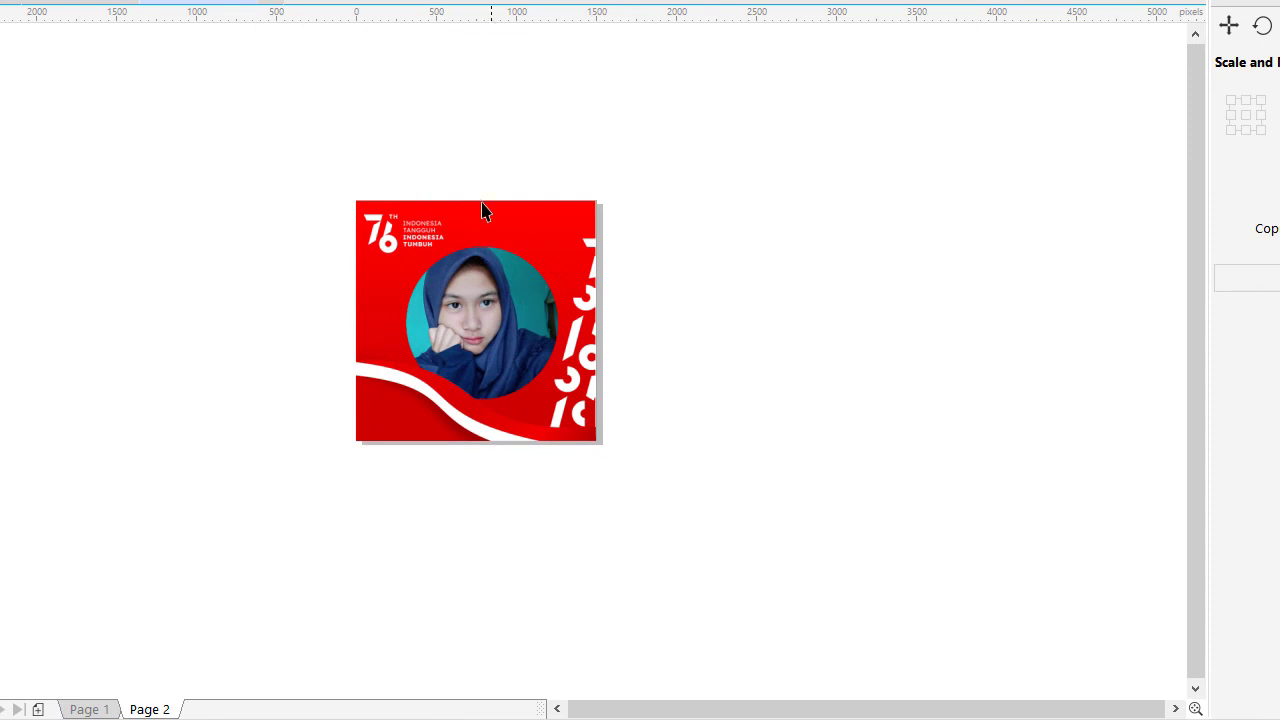